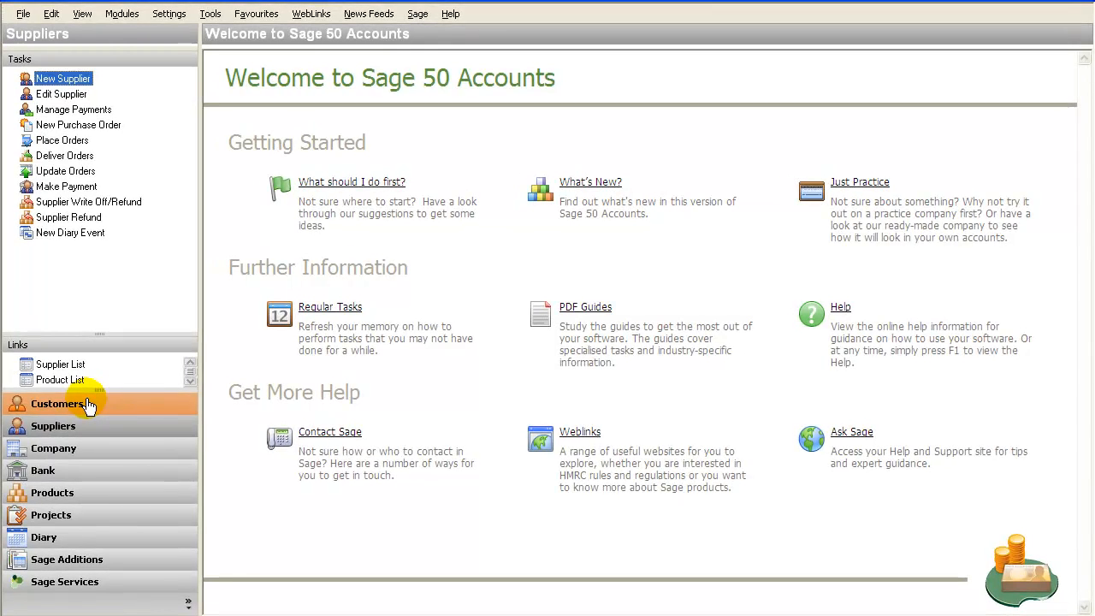
Review the existing customer, supplier and project records.
left_click(90, 405)
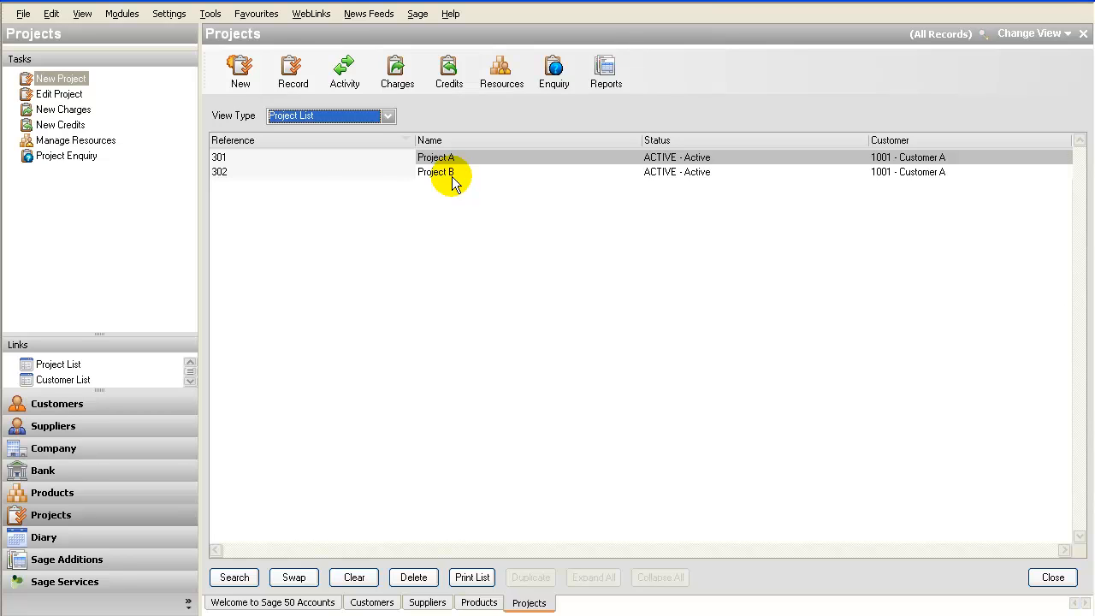
left_click(122, 14)
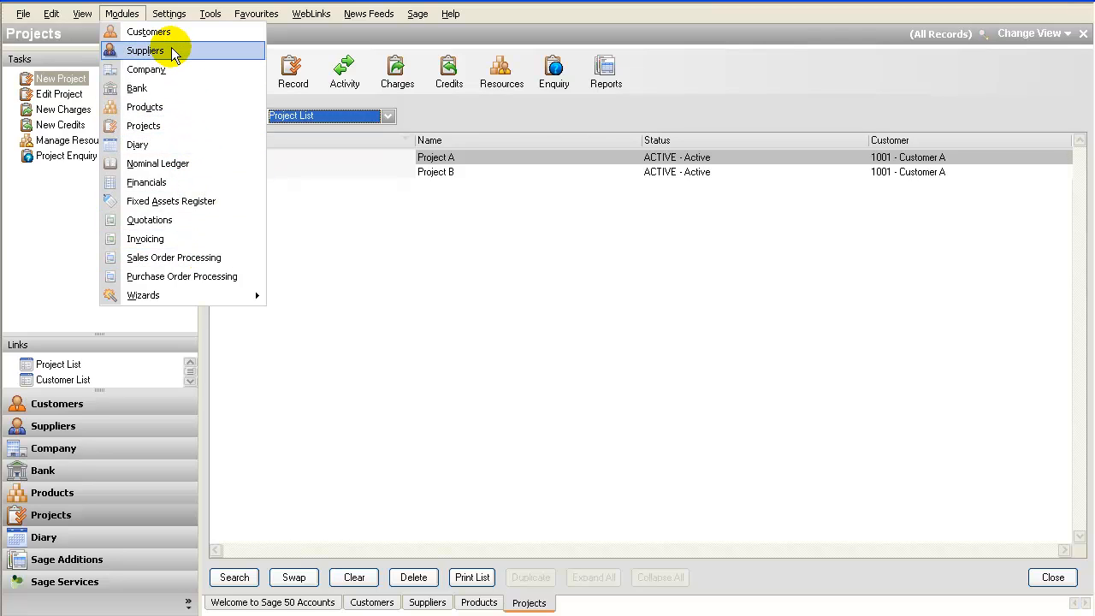
key("Escape")
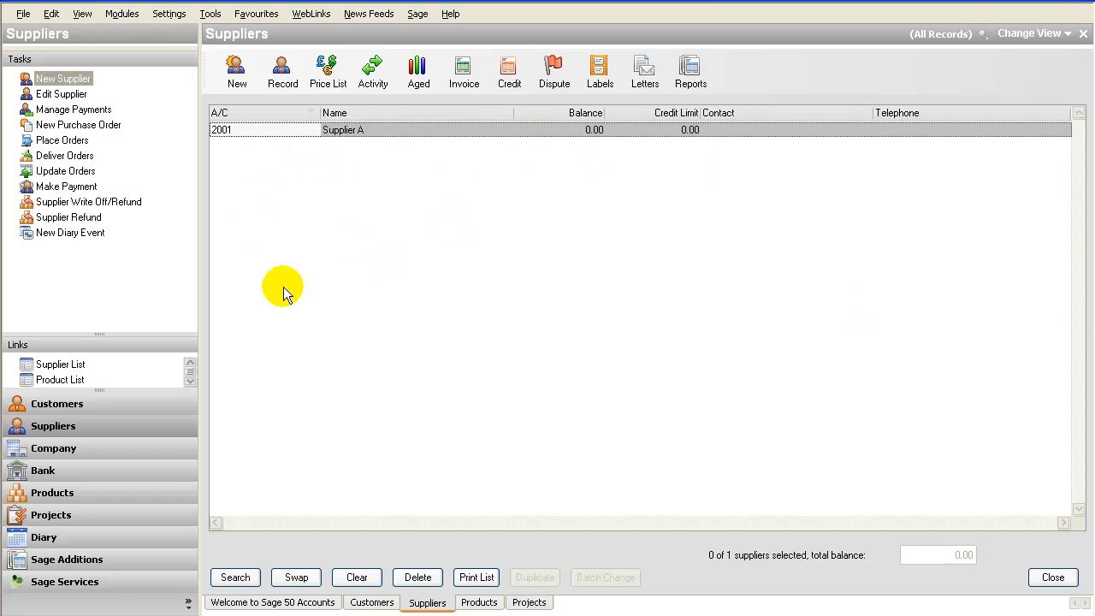
Start a new product purchase order in the Purchase Order Processing module and assign it to Supplier A.
left_click(122, 13)
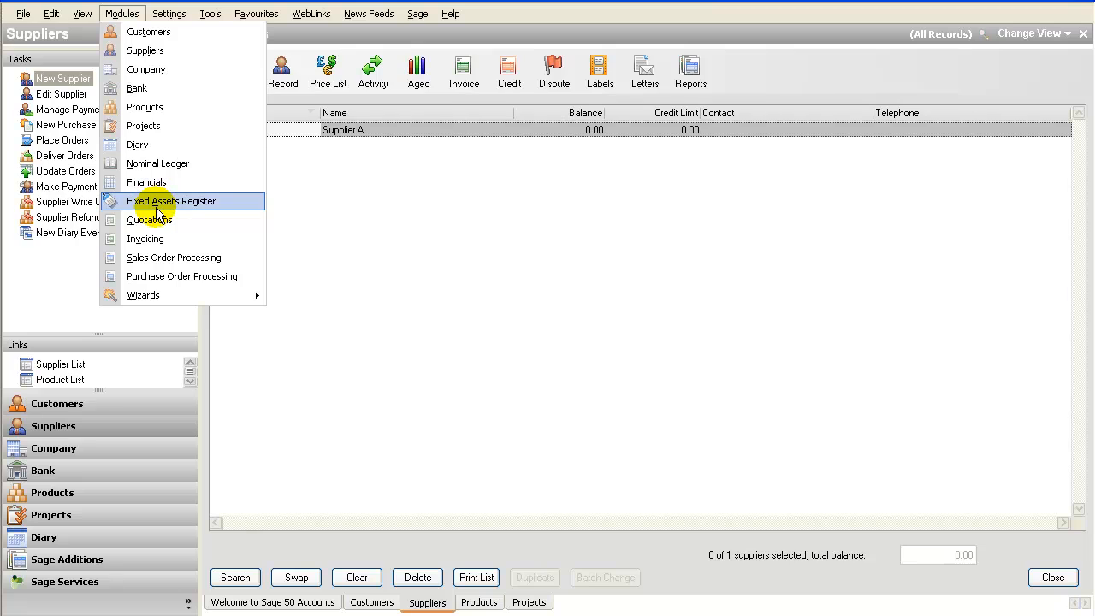
left_click(160, 277)
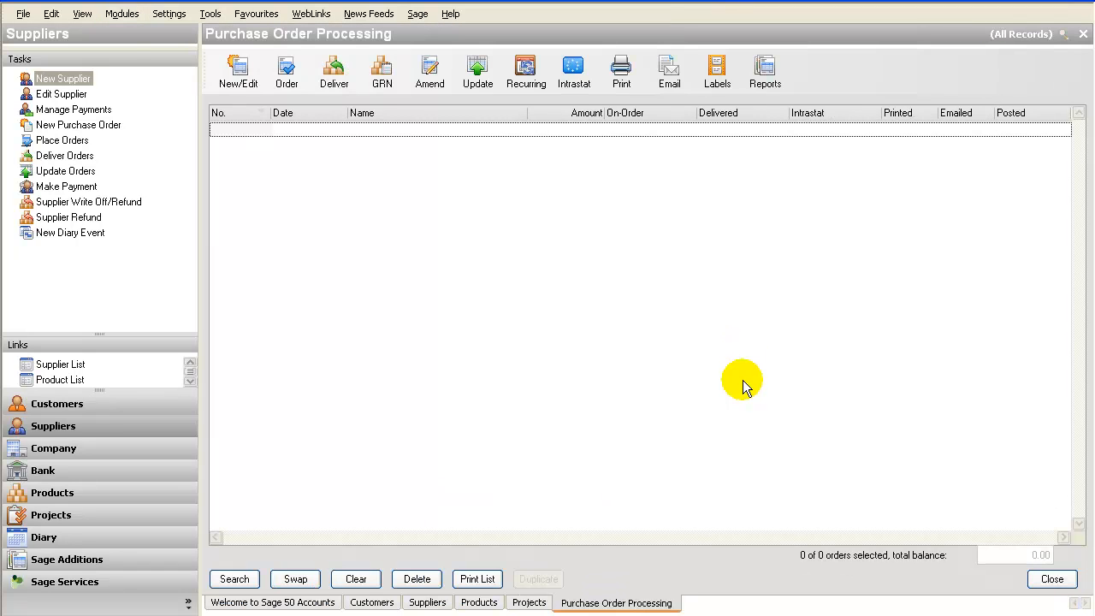
left_click(238, 70)
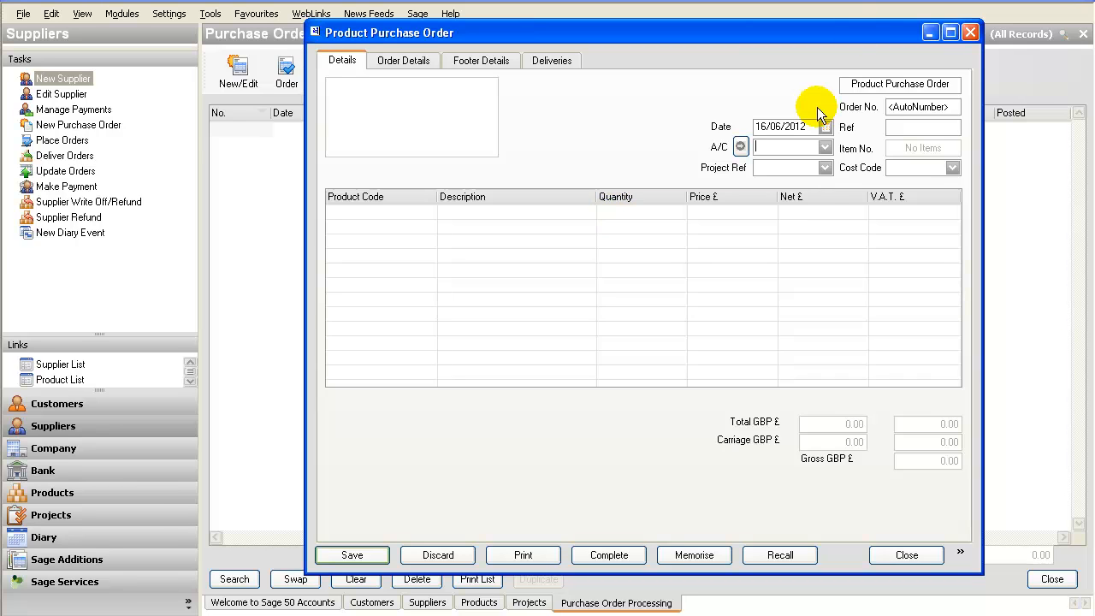
left_click(821, 147)
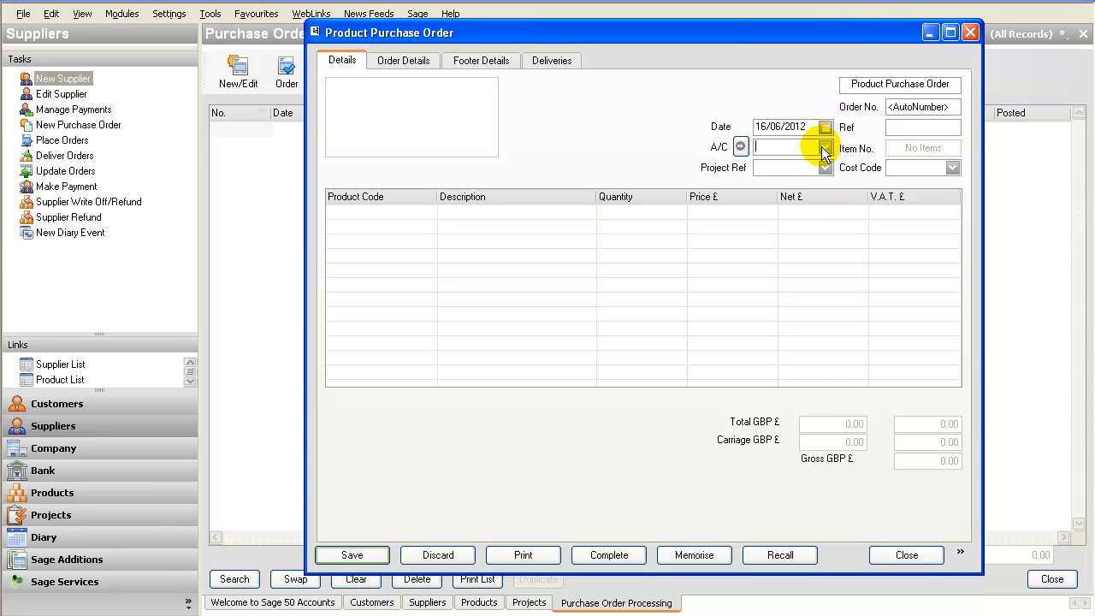
left_click(824, 150)
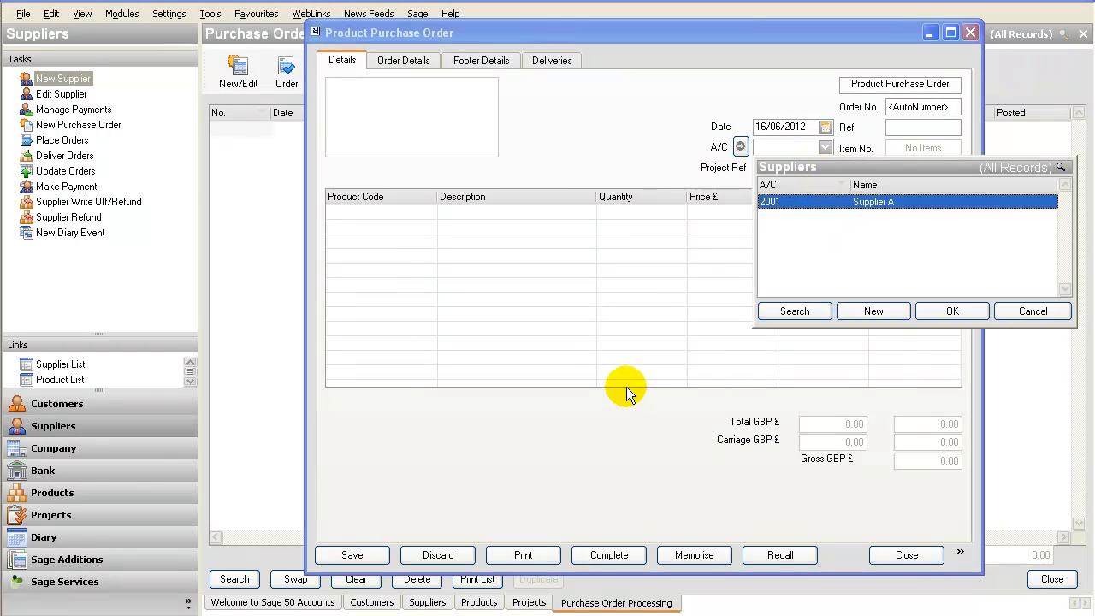
left_click(1005, 311)
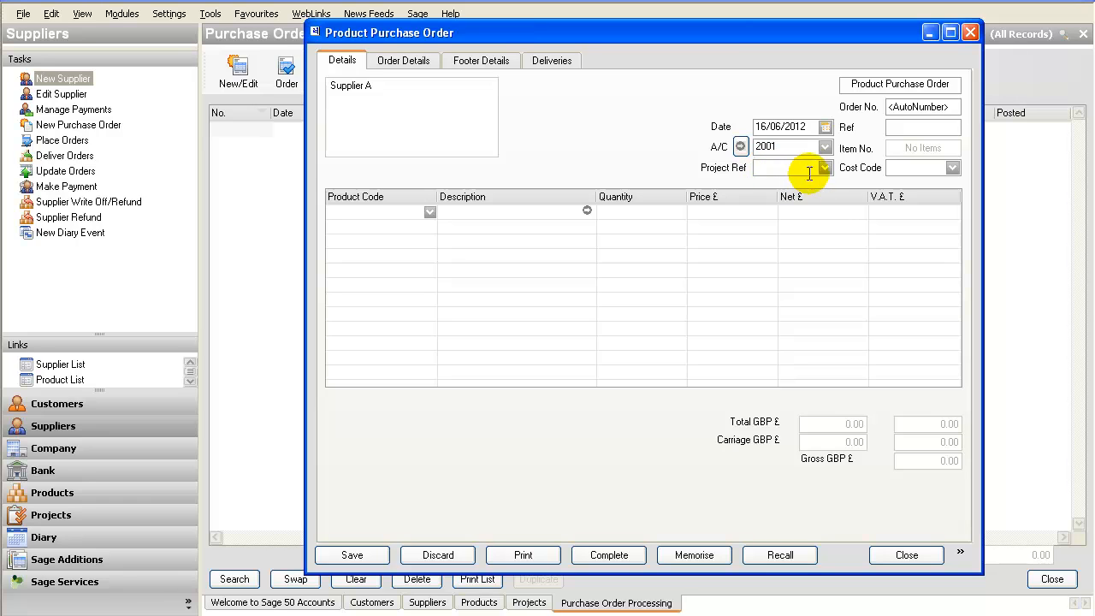
left_click(826, 171)
left_click(825, 169)
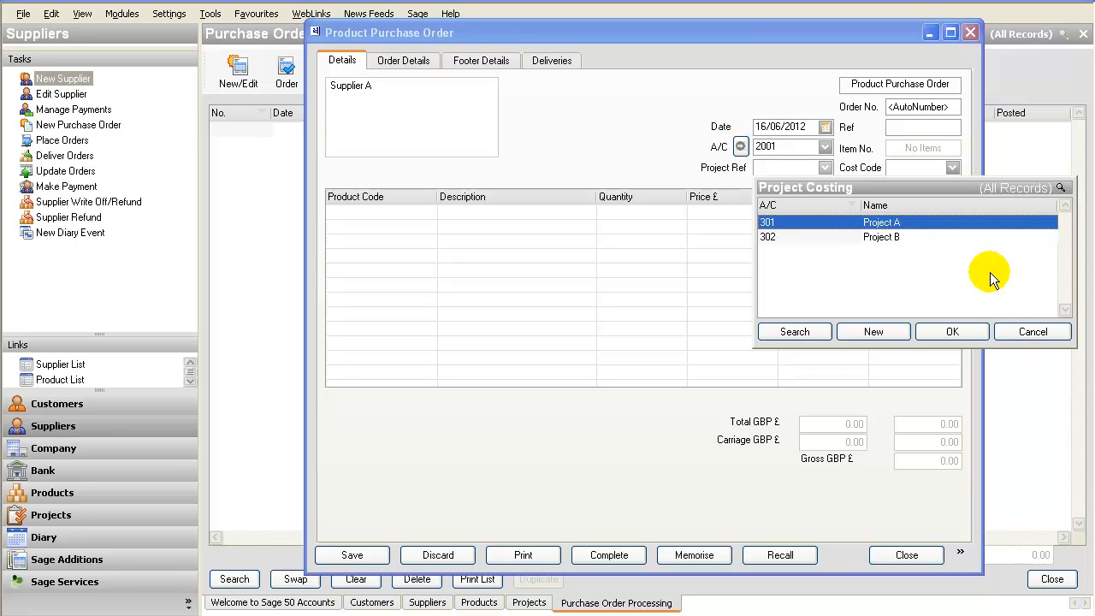
left_click(1033, 332)
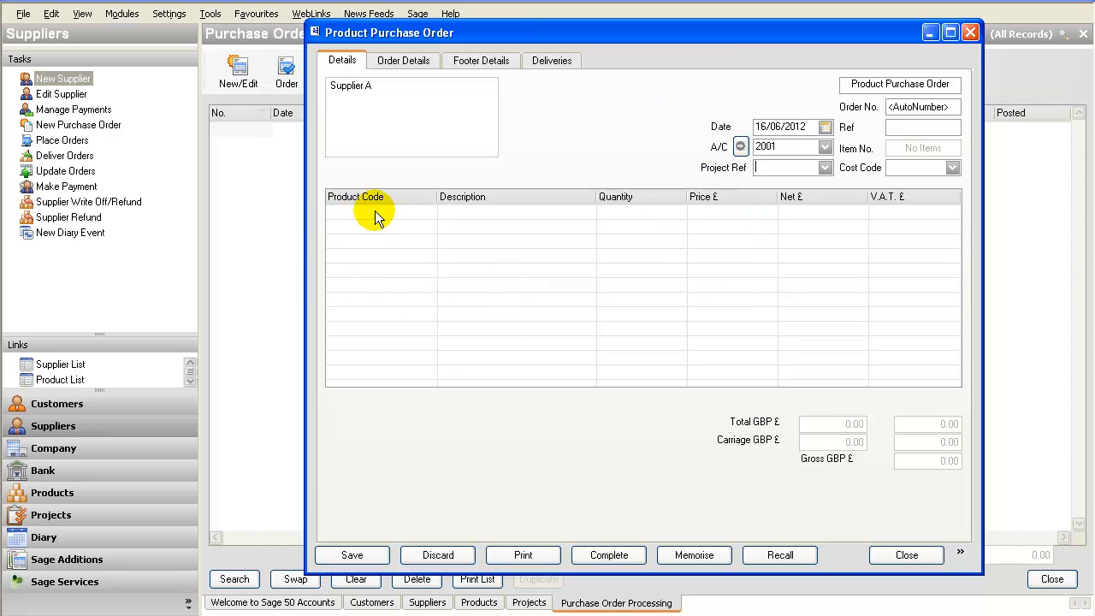
Set the purchase order's reference to 401.
left_click(911, 127)
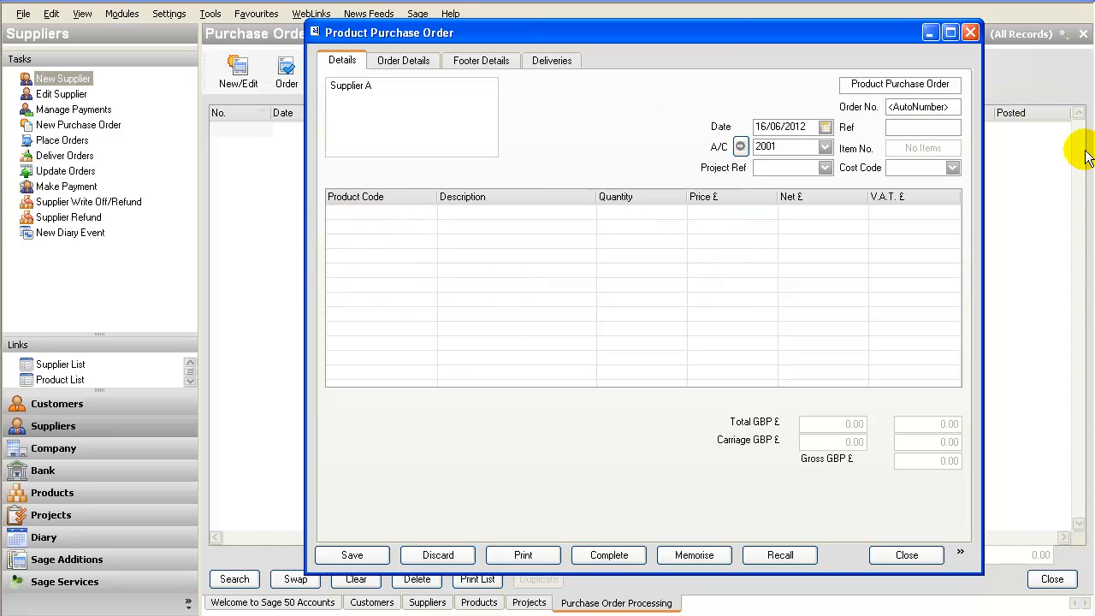
type("123")
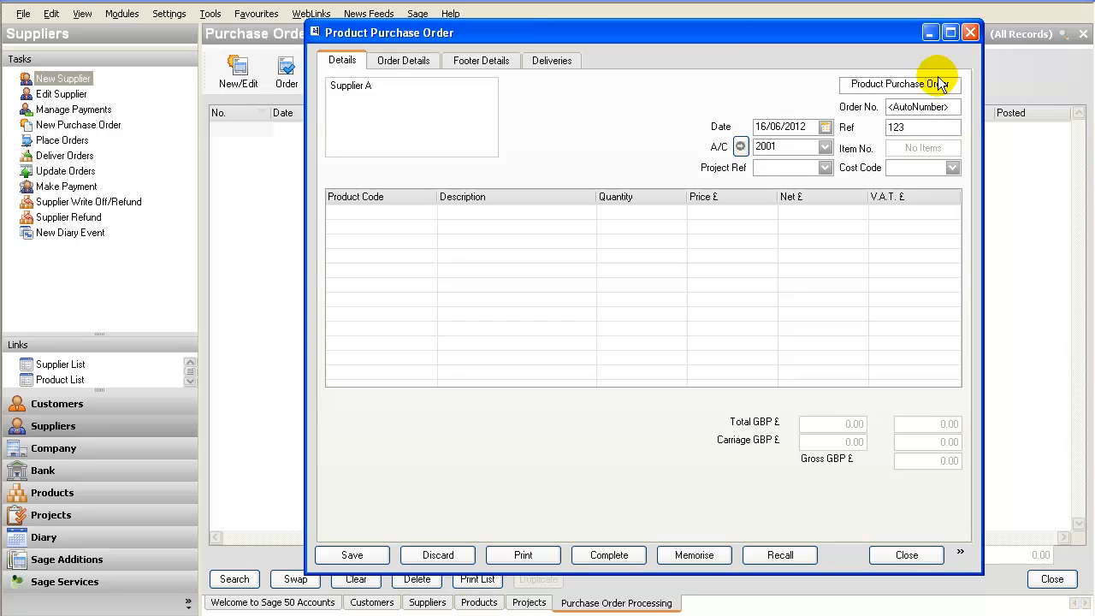
key("BackSpace")
key("BackSpace")
type("401")
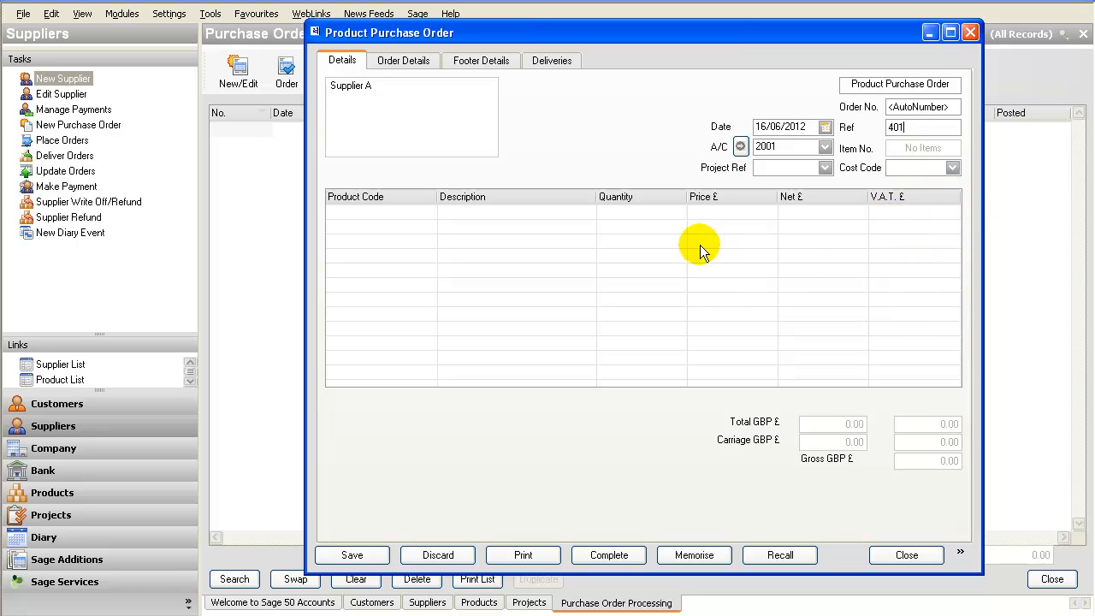
Add product A01 (Item - Test Item) to the first line of the purchase order.
left_click(381, 220)
left_click(428, 213)
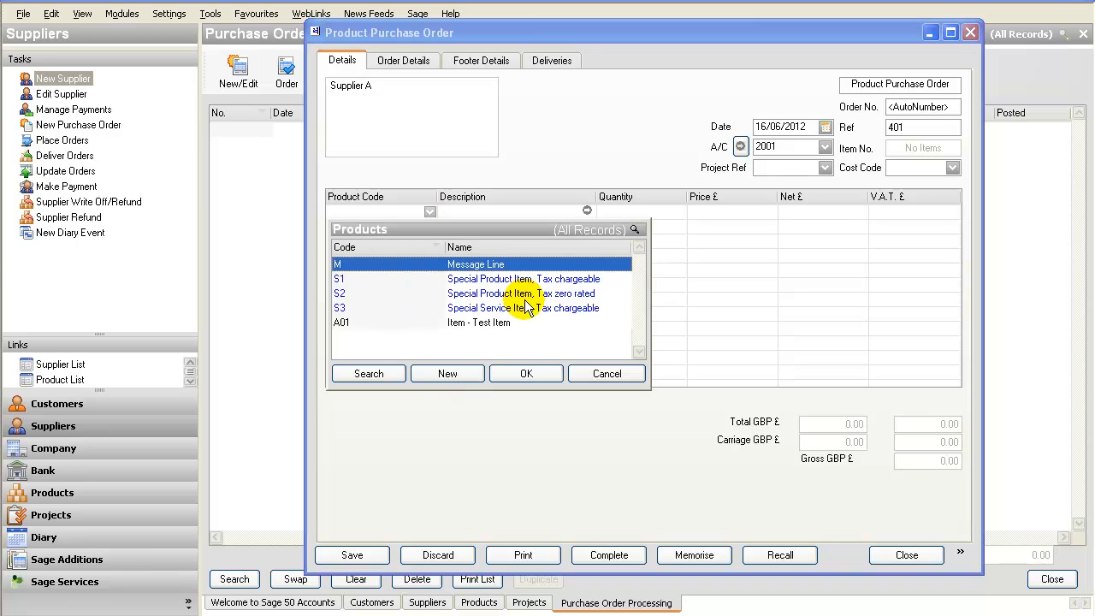
left_click(458, 323)
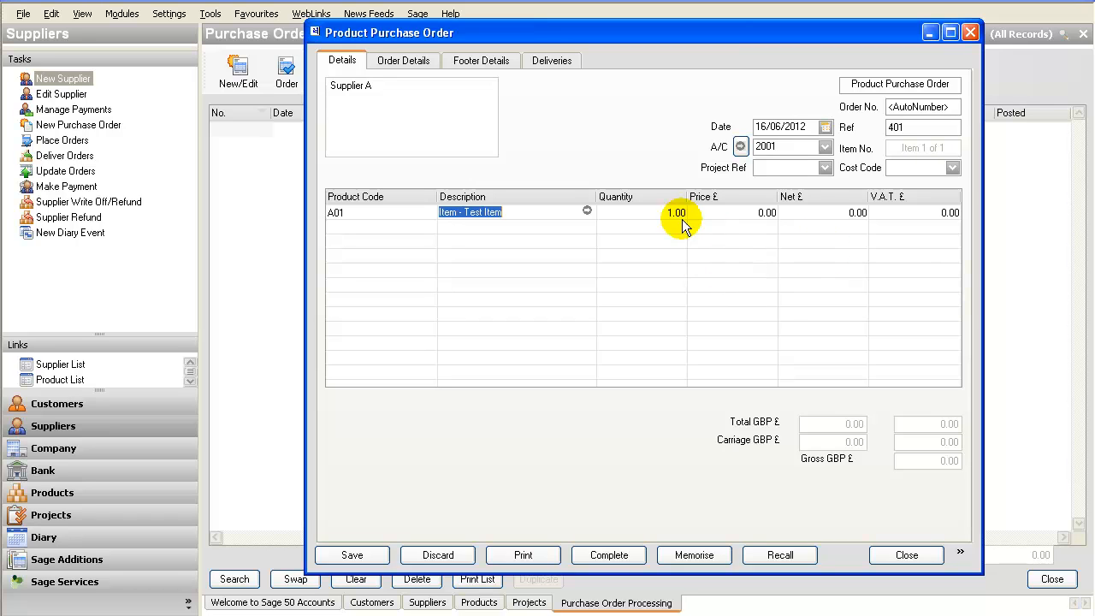
Set the A01 line's quantity to 10 and price to £15.00, and save and close the purchase order.
left_click(656, 213)
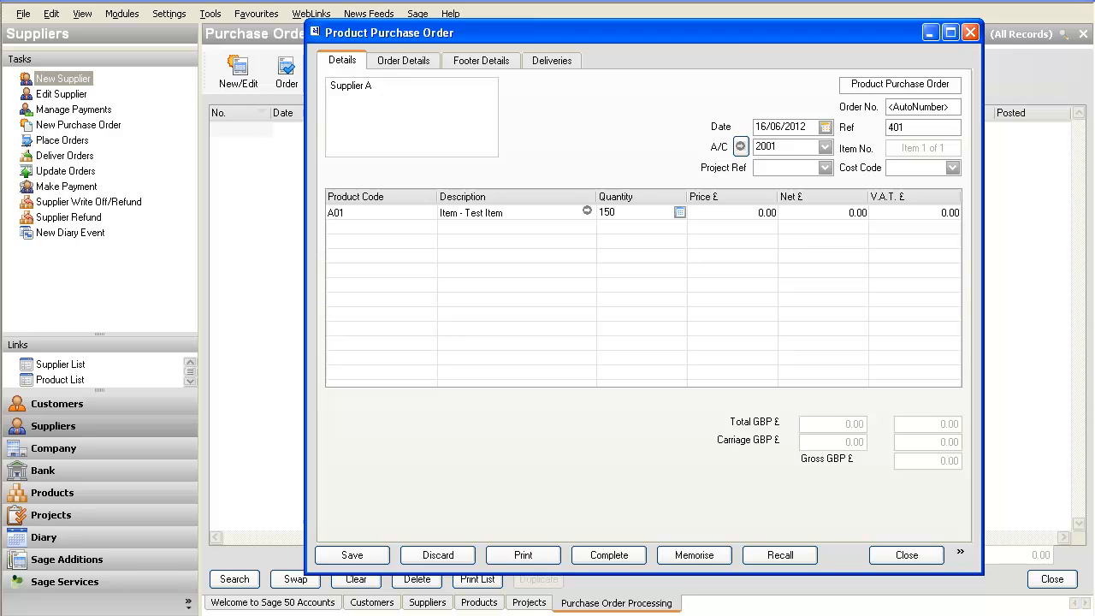
key("Tab")
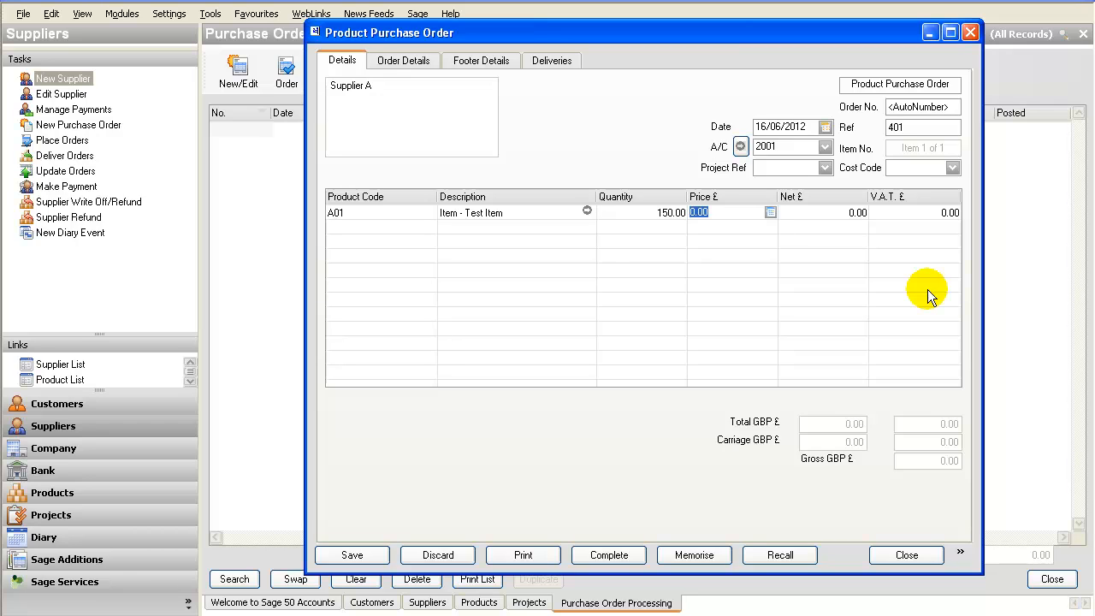
key("shift+Tab")
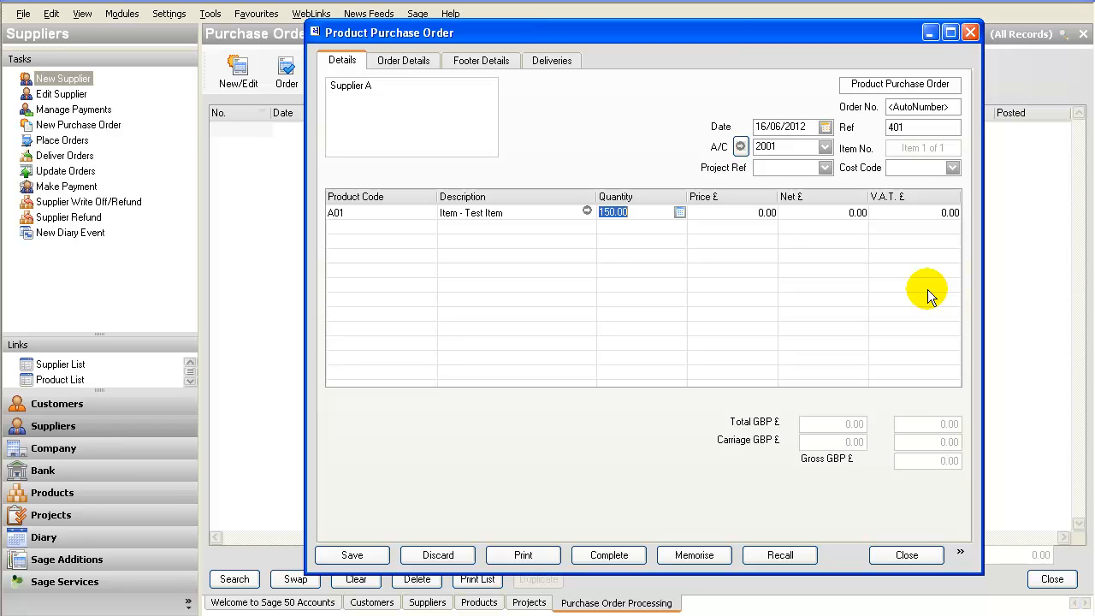
type("10")
key("Tab")
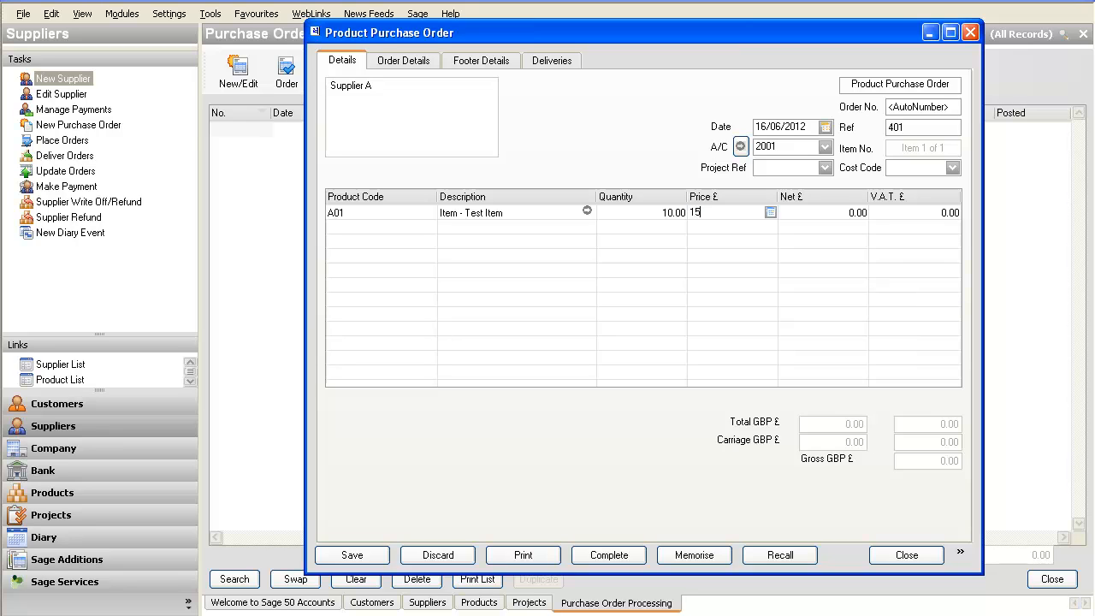
key("Tab")
key("Tab")
key("Tab")
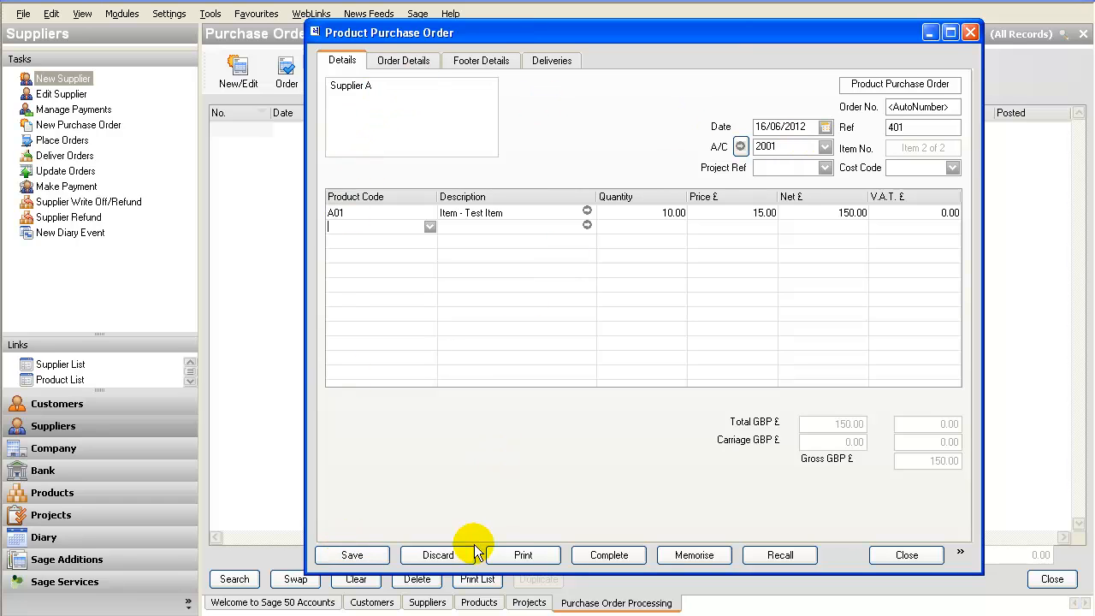
left_click(351, 556)
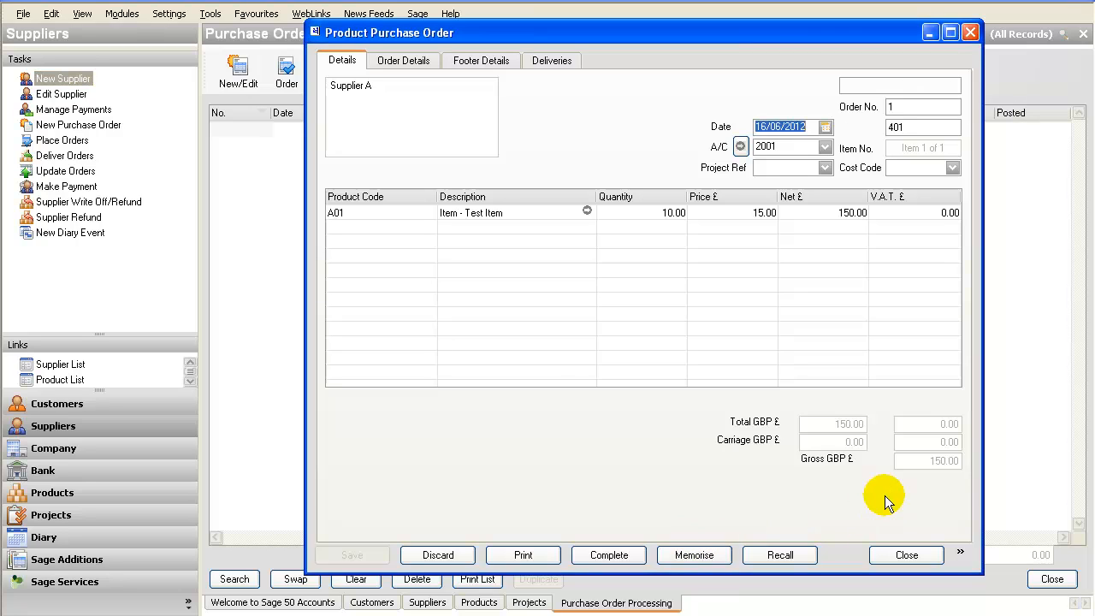
left_click(905, 553)
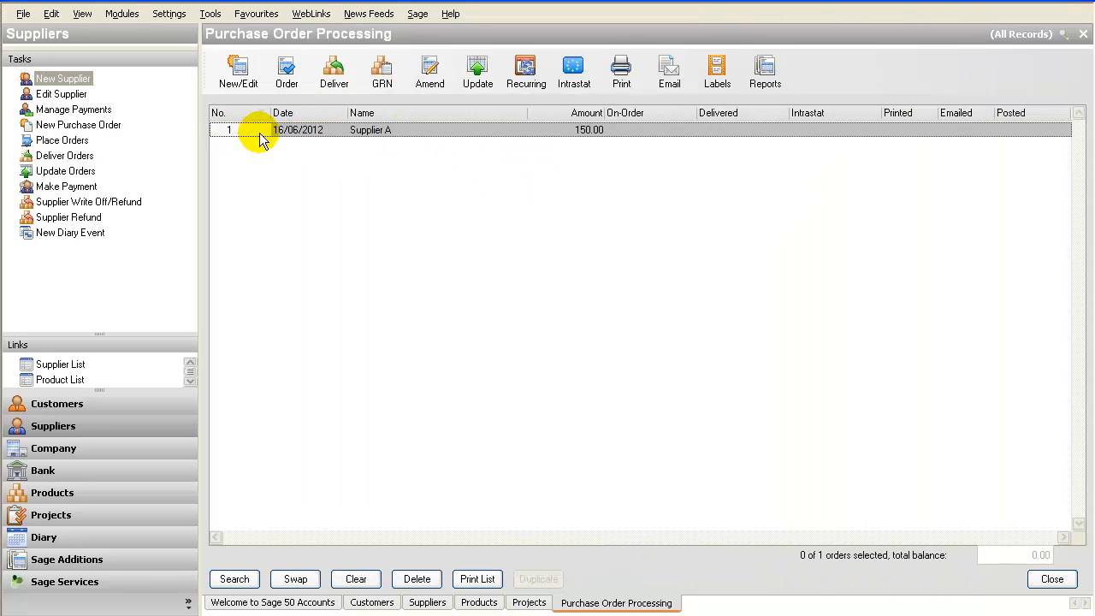
Place the Supplier A purchase order on order without printing it.
left_click(616, 133)
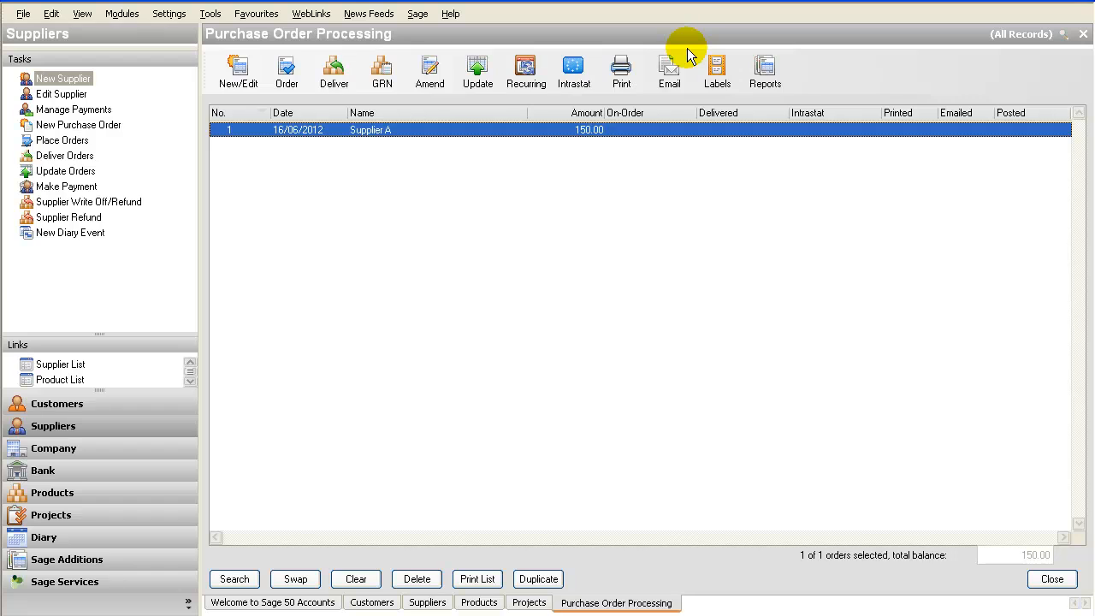
left_click(282, 73)
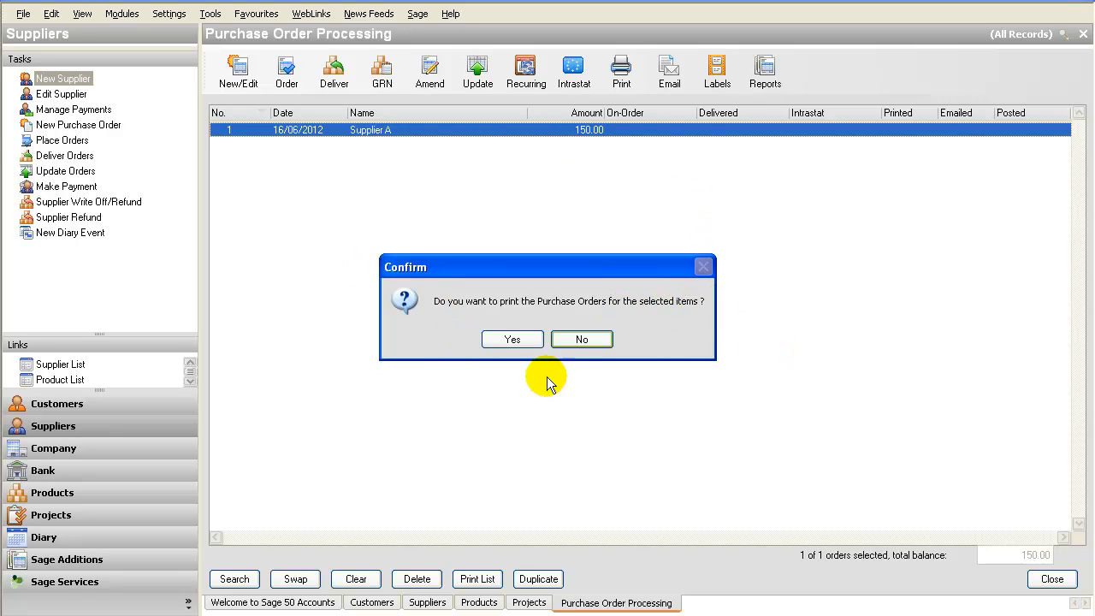
left_click(585, 339)
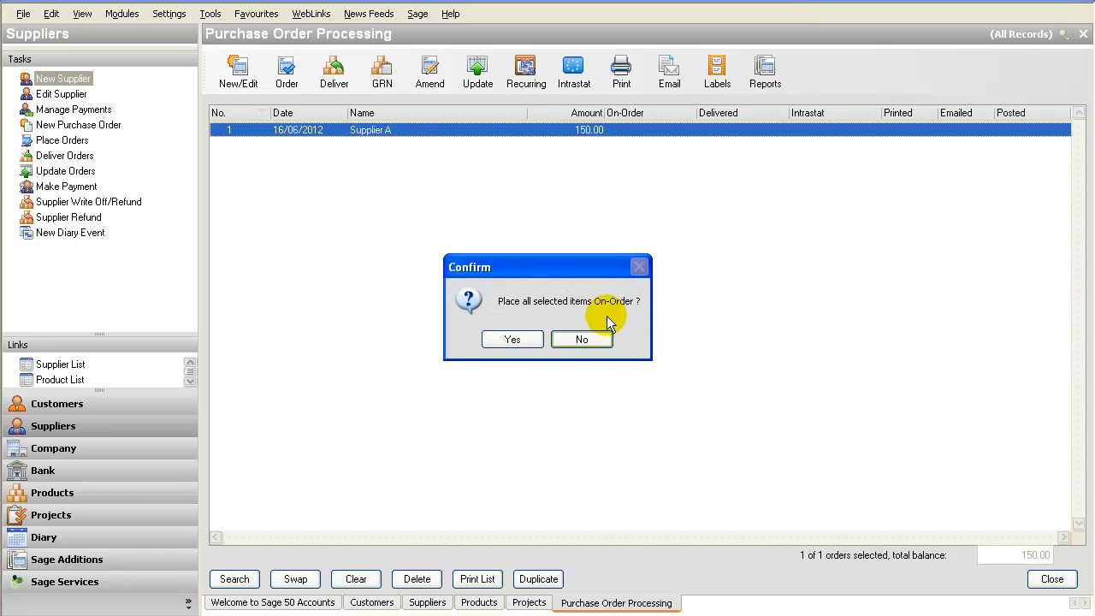
left_click(524, 344)
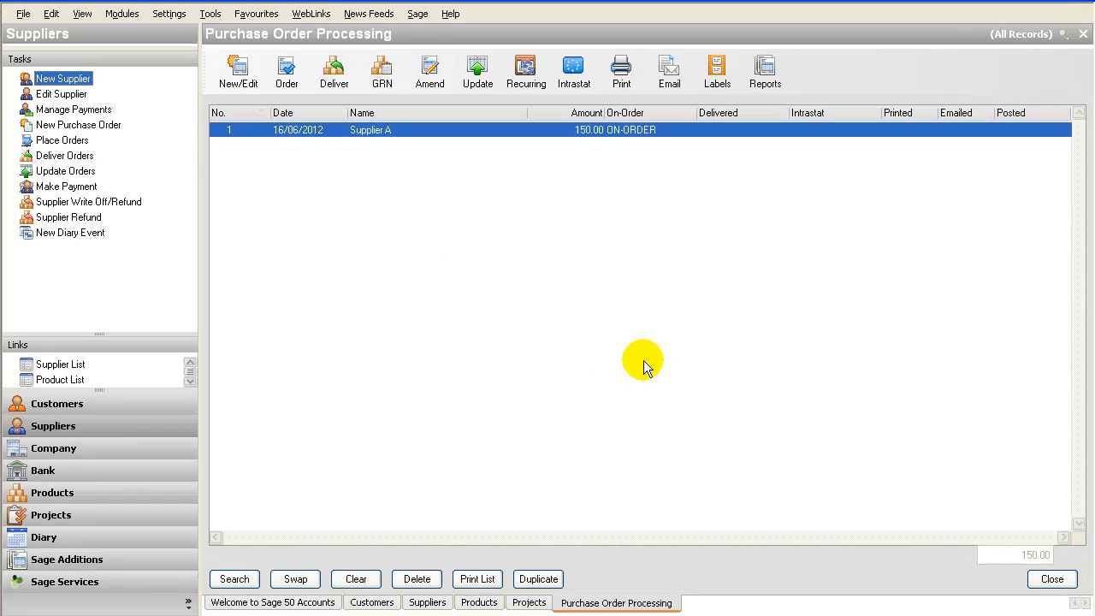
Record the delivery of the Supplier A order and update stock without printing the goods received note.
left_click(325, 79)
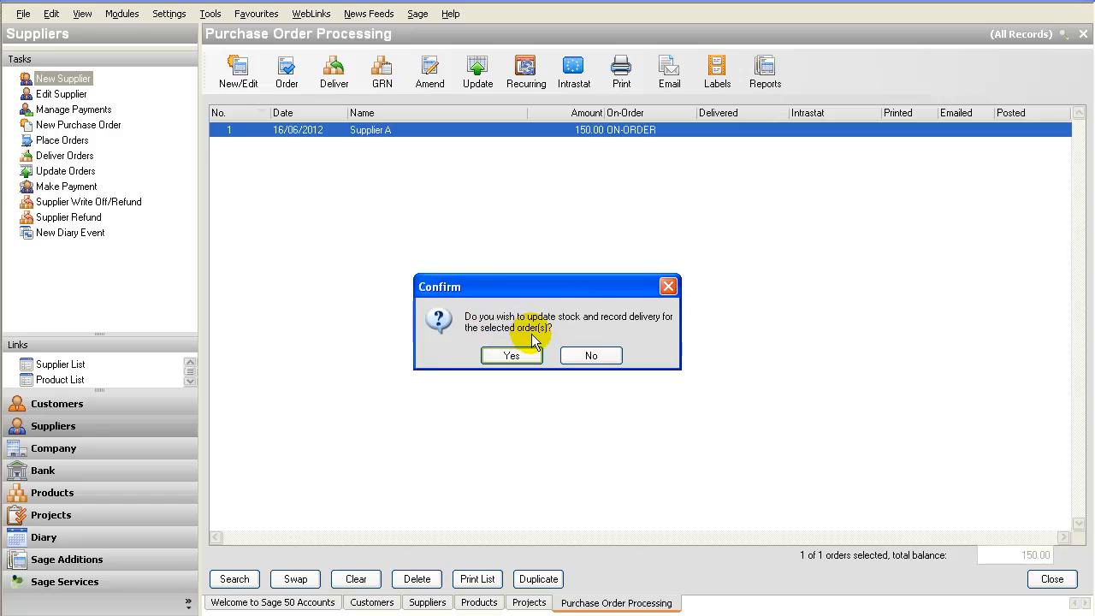
left_click(511, 355)
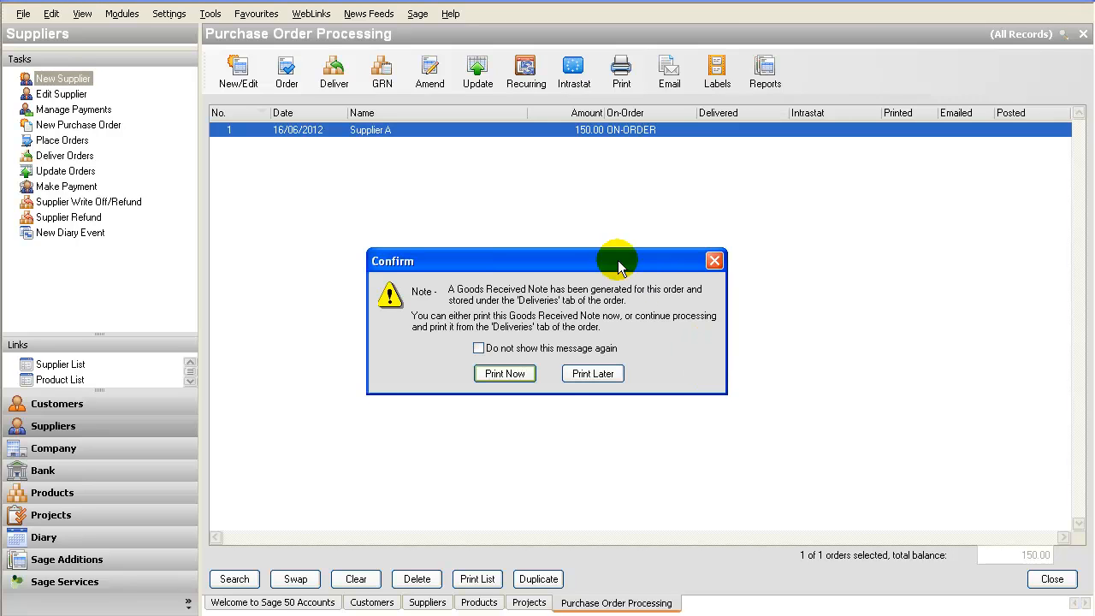
left_click(589, 374)
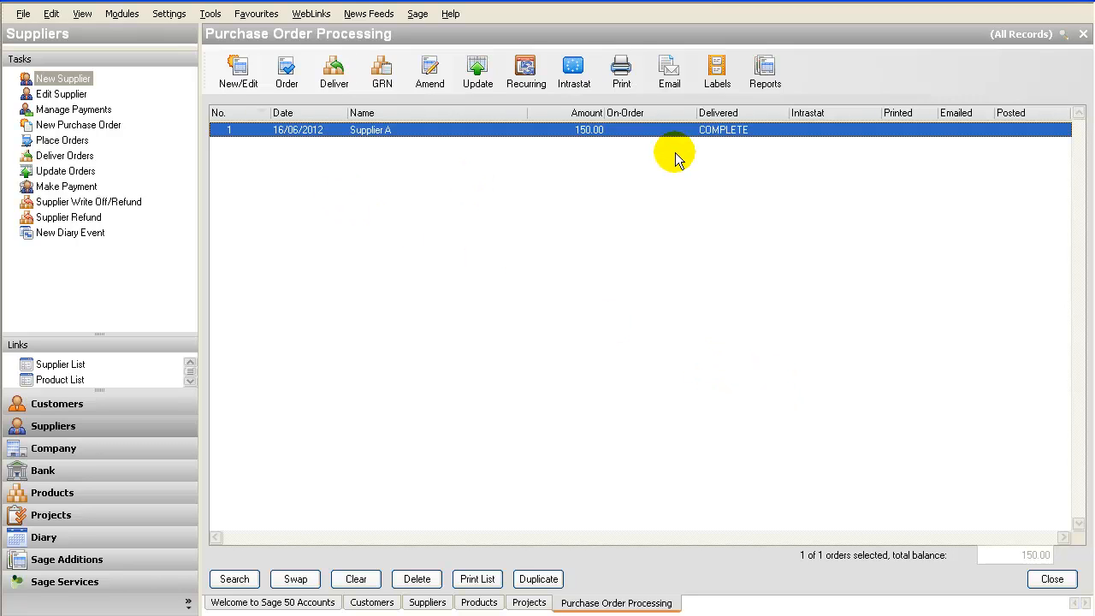
Check the Stock account in the Nominal Ledger for postings from the delivery.
left_click(125, 17)
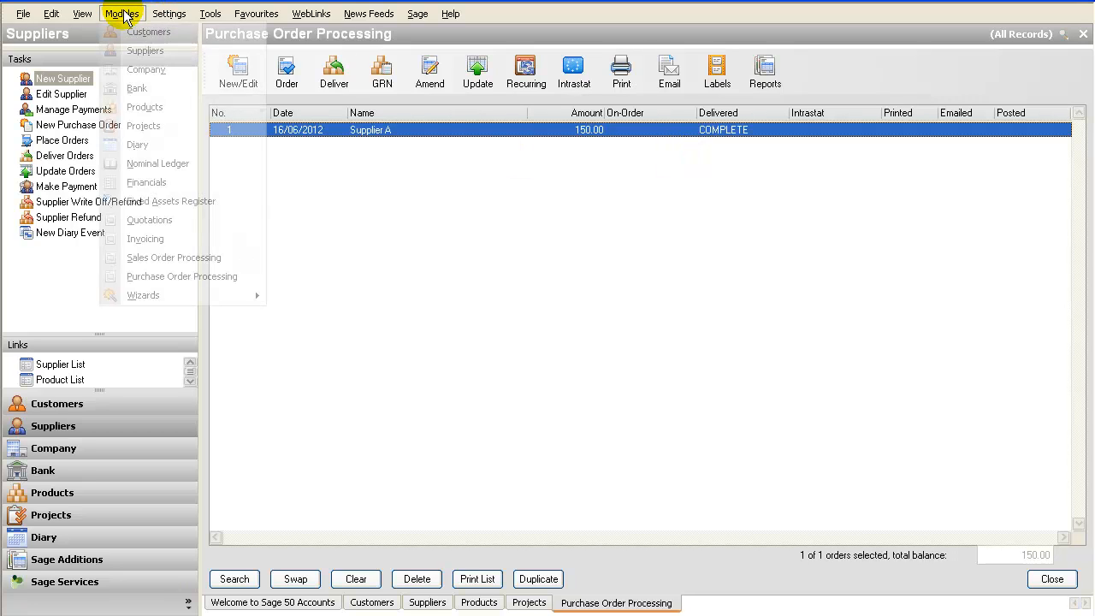
left_click(136, 162)
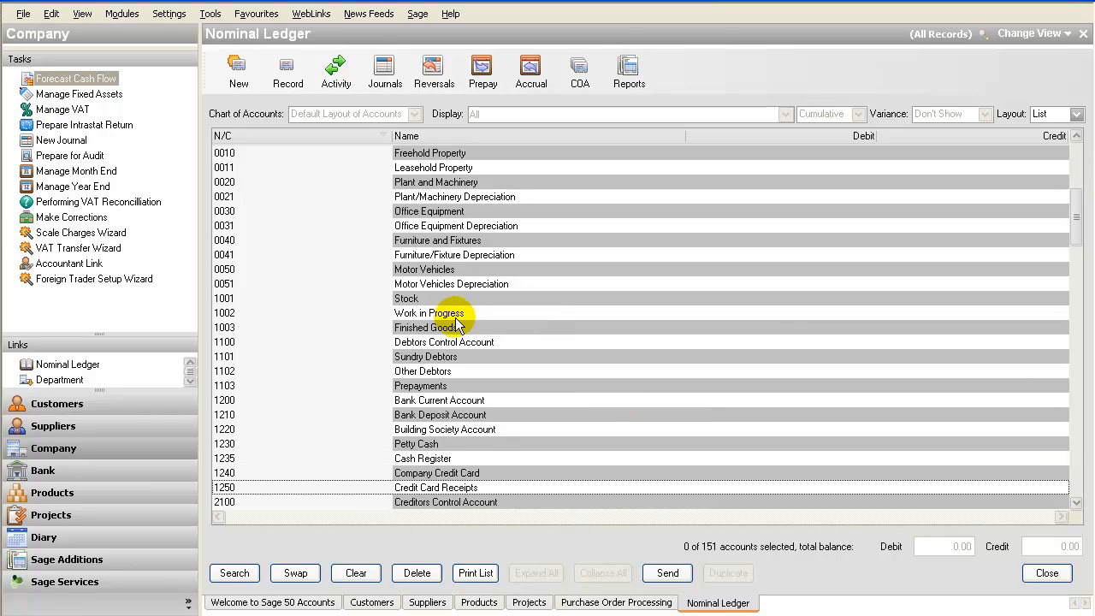
left_click(419, 298)
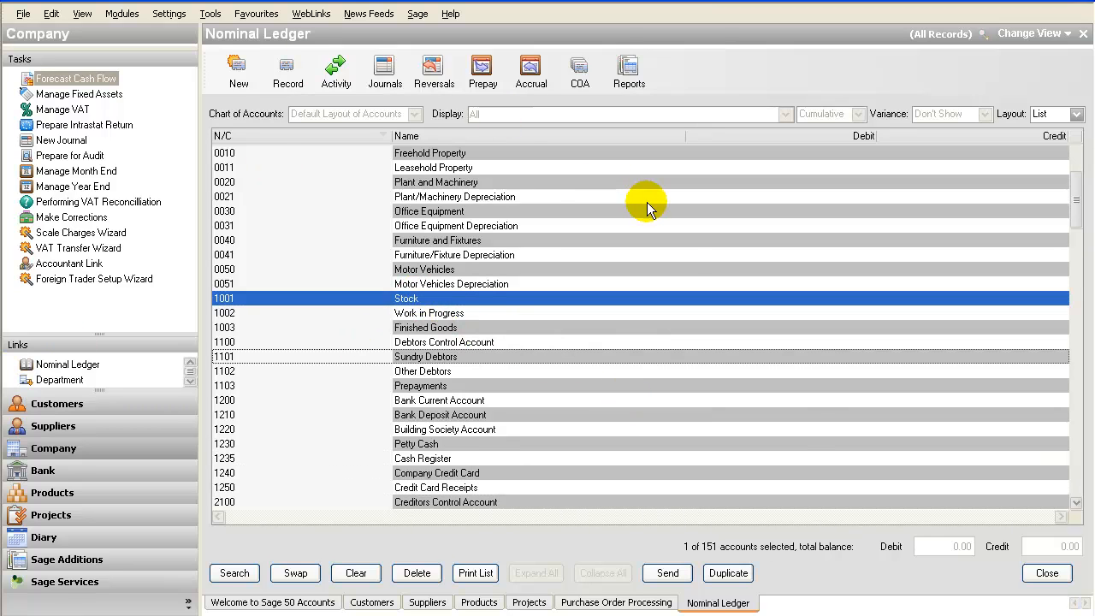
Open the ledger update for the Supplier A purchase order and review its A01 item line without changing it.
left_click(629, 602)
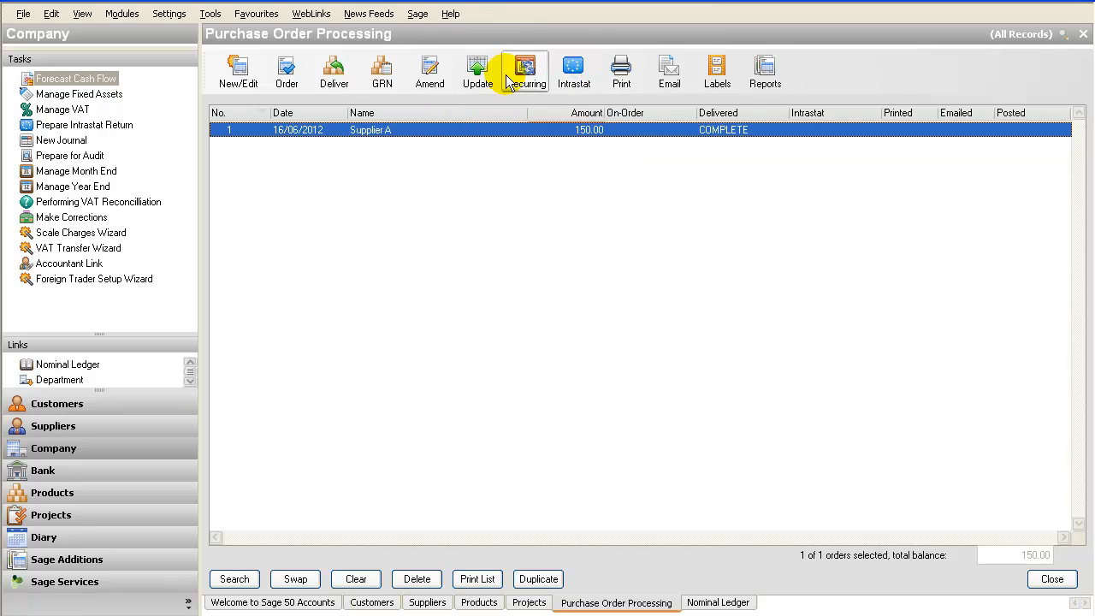
left_click(479, 77)
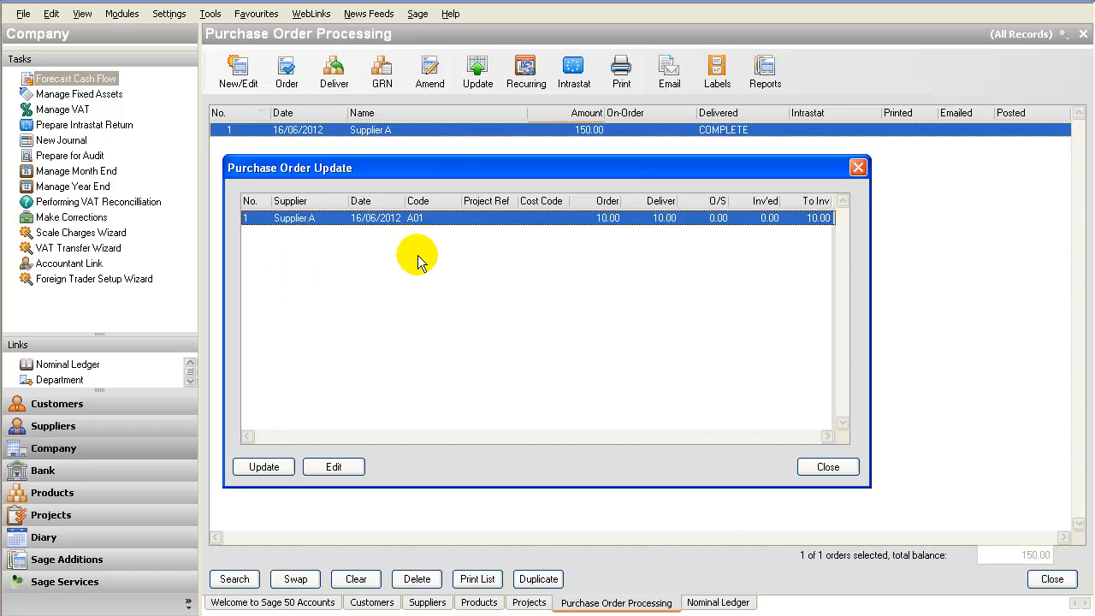
left_click(334, 466)
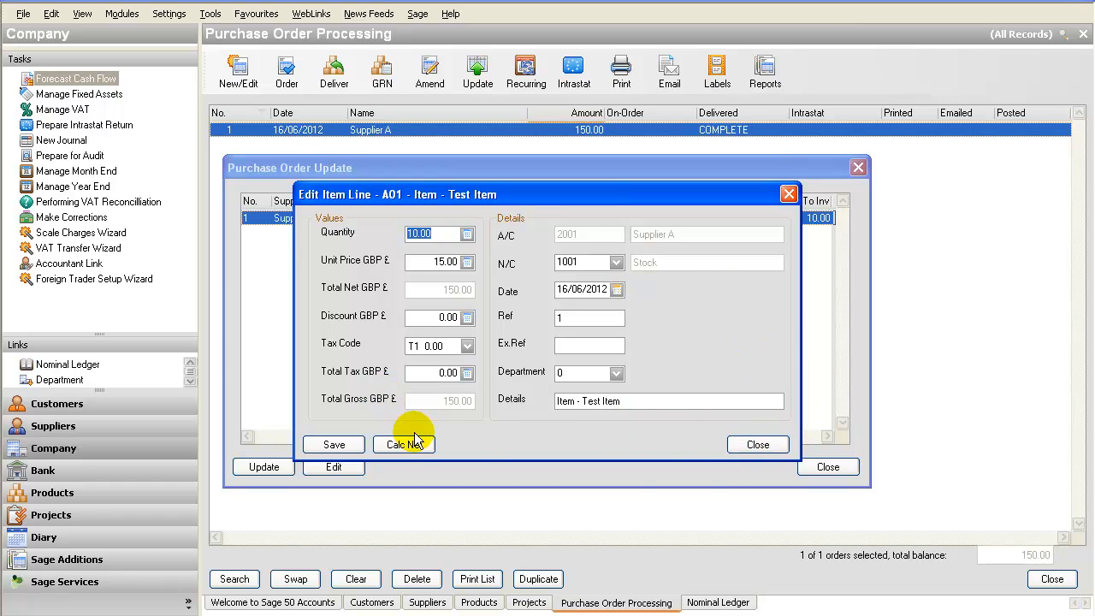
left_click(761, 447)
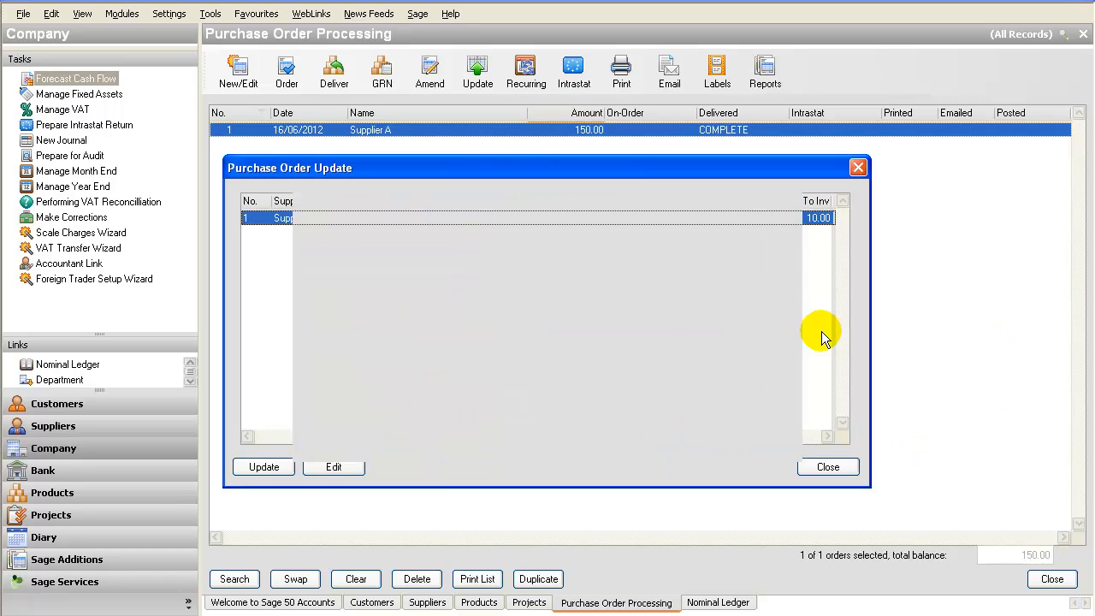
Generate the batch supplier invoice from the Supplier A order and review each field of its line.
left_click(263, 467)
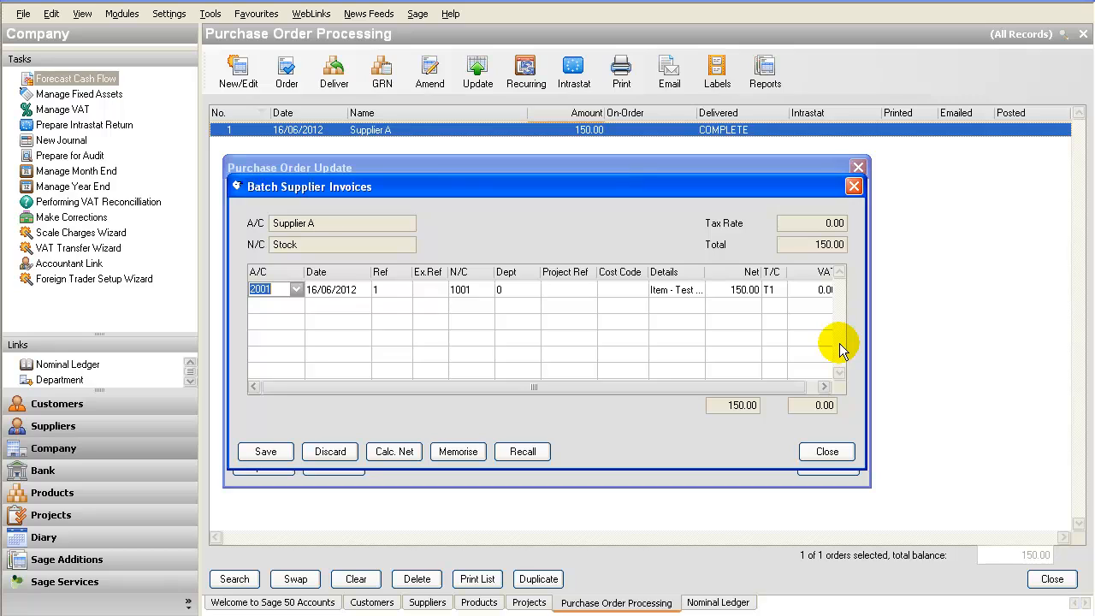
key("Tab")
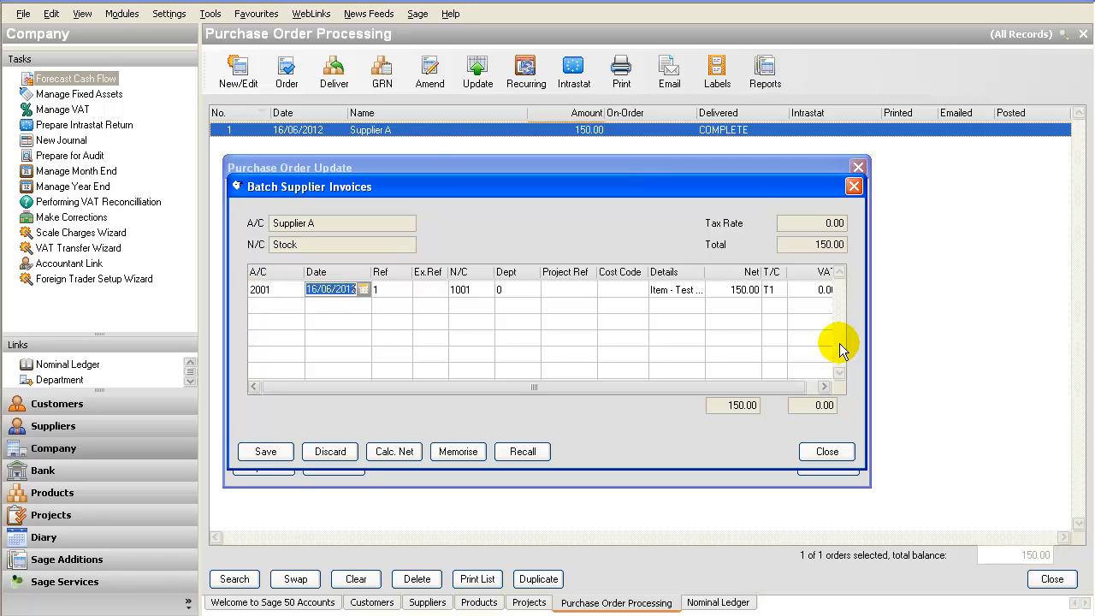
key("Tab")
key("Tab")
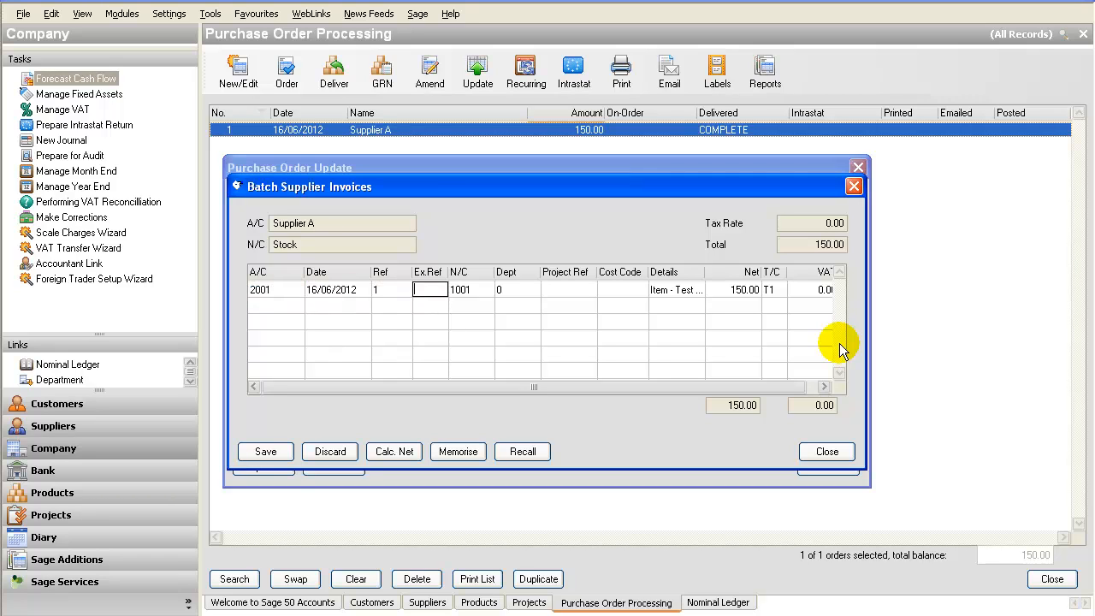
key("Tab")
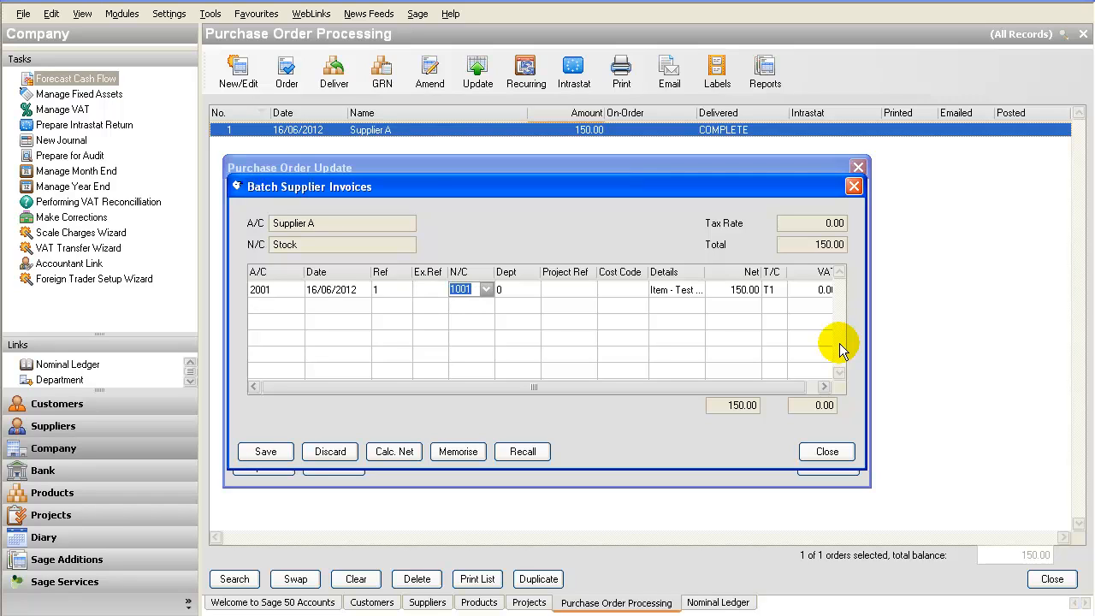
key("Tab")
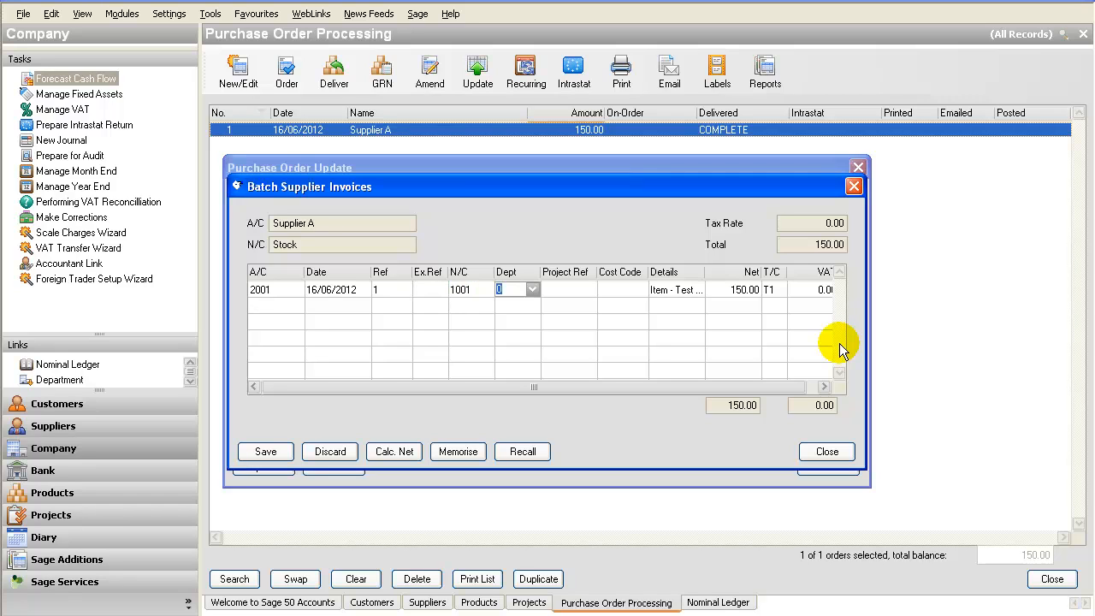
key("Tab")
key("Tab")
key("Tab")
key("Tab")
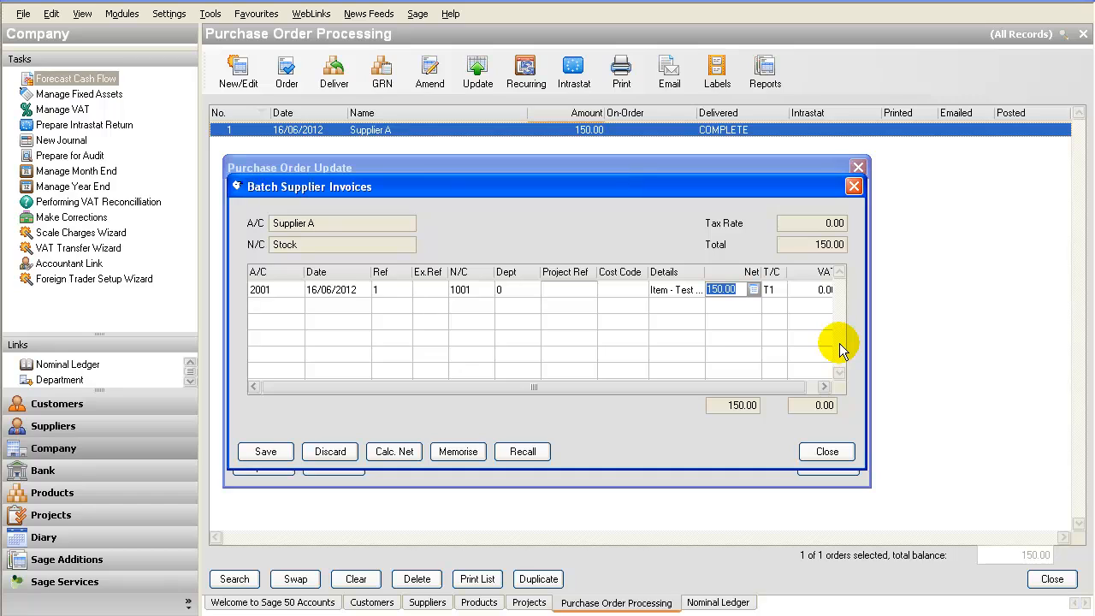
key("Tab")
key("Tab")
key("Tab")
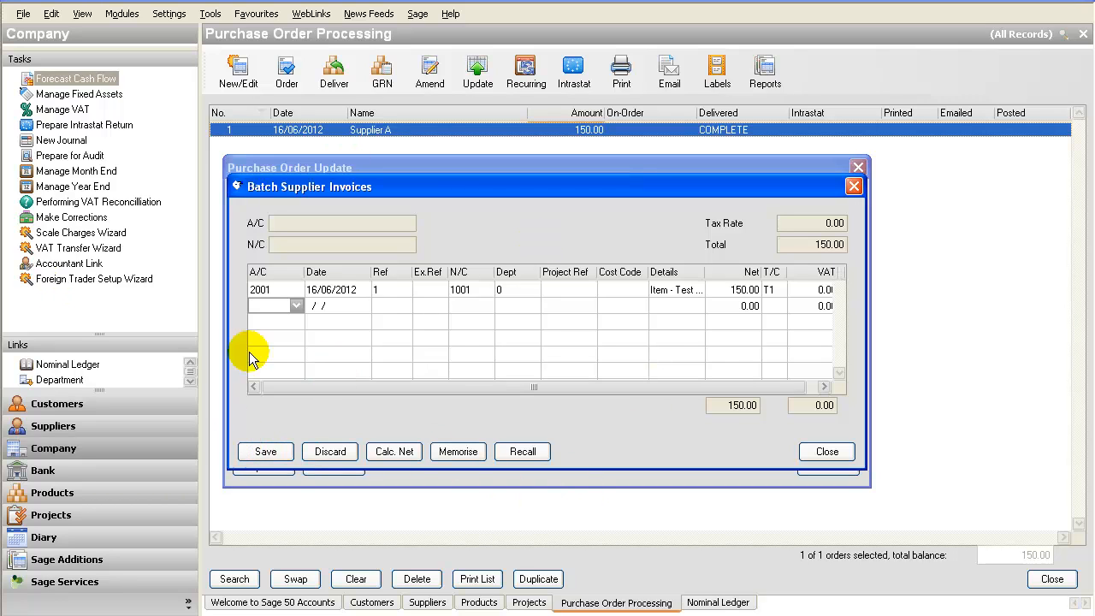
Set the invoice line's external reference to 56325, save the invoice despite the project reference warning, and close the order update.
left_click(430, 289)
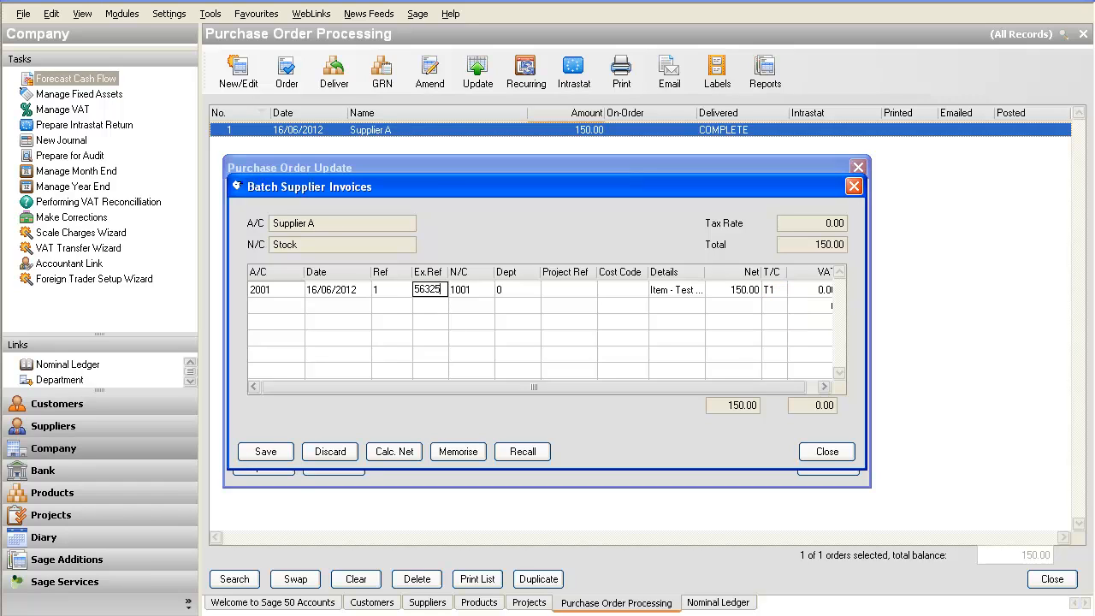
left_click(261, 451)
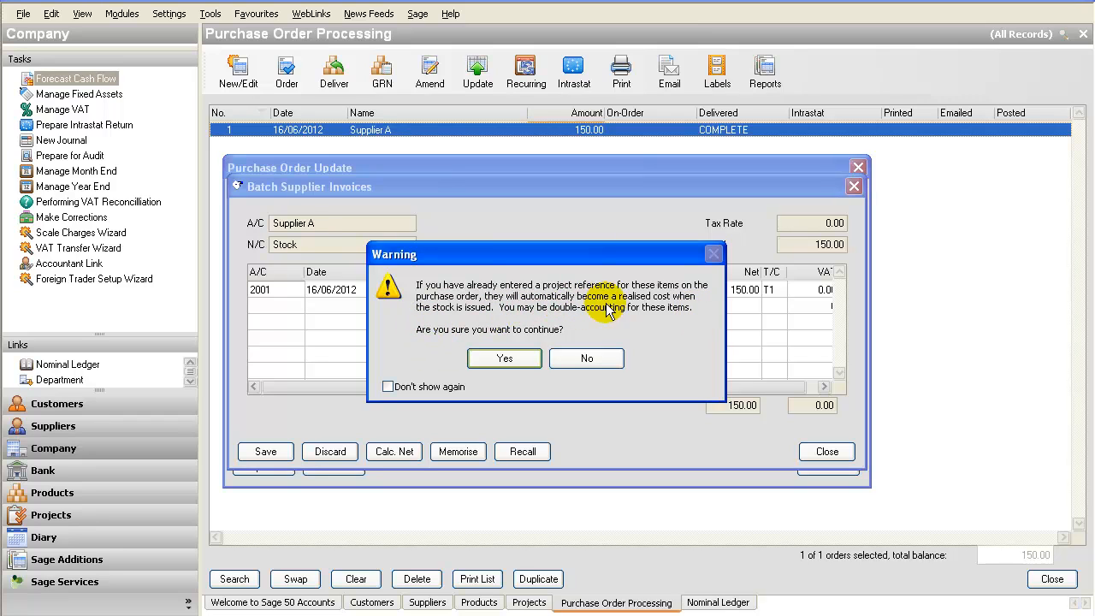
left_click(505, 358)
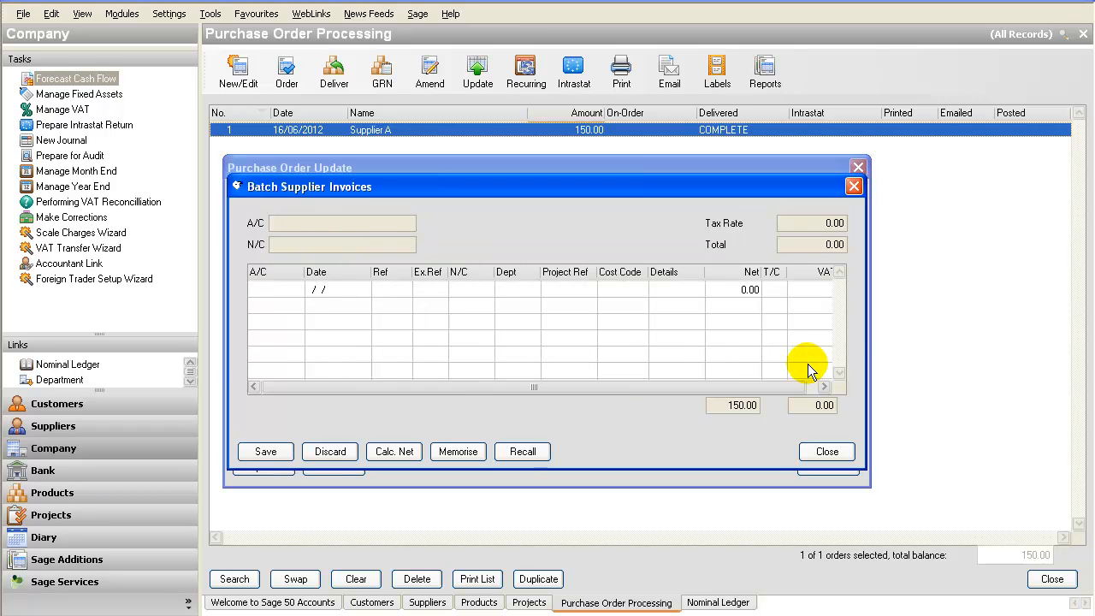
left_click(819, 456)
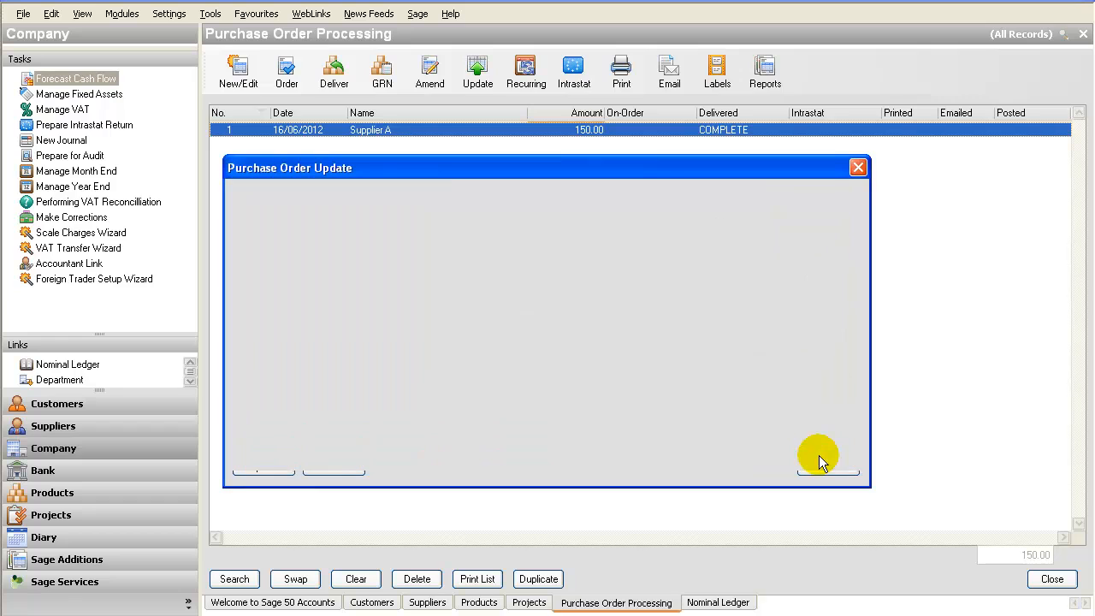
left_click(822, 464)
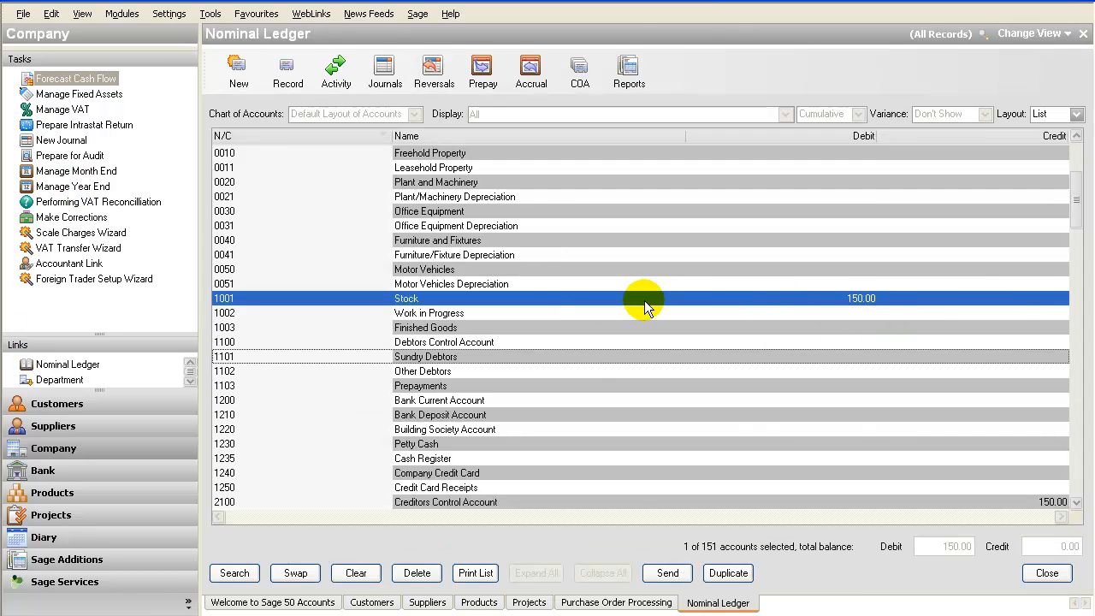
Check the Stock and Creditors Control Account balances in the Nominal Ledger and the Supplier A order's posted status.
left_click(721, 298)
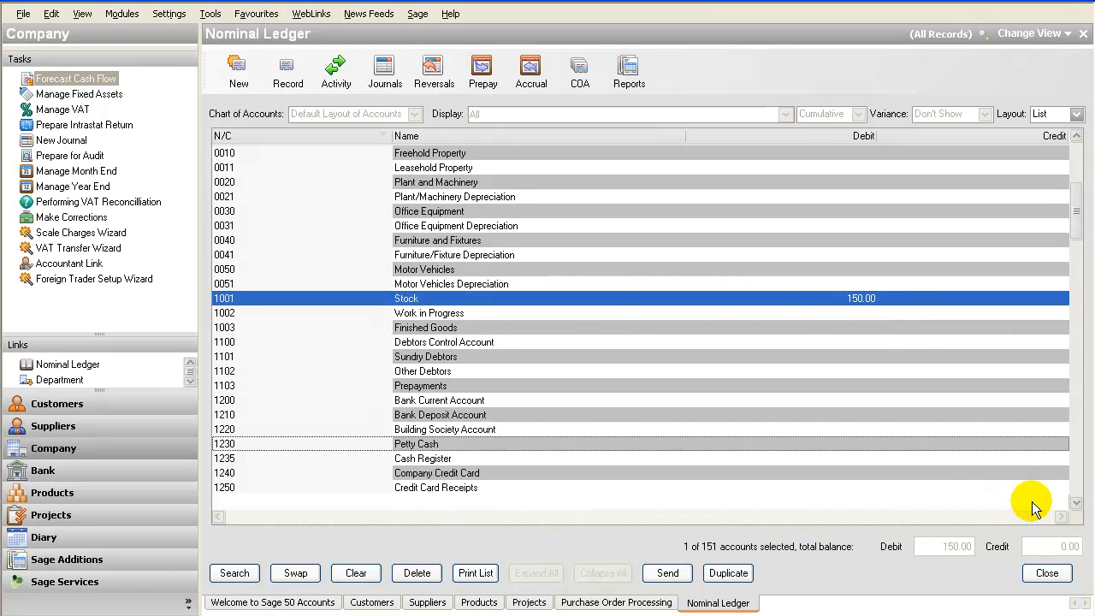
left_click(1032, 503)
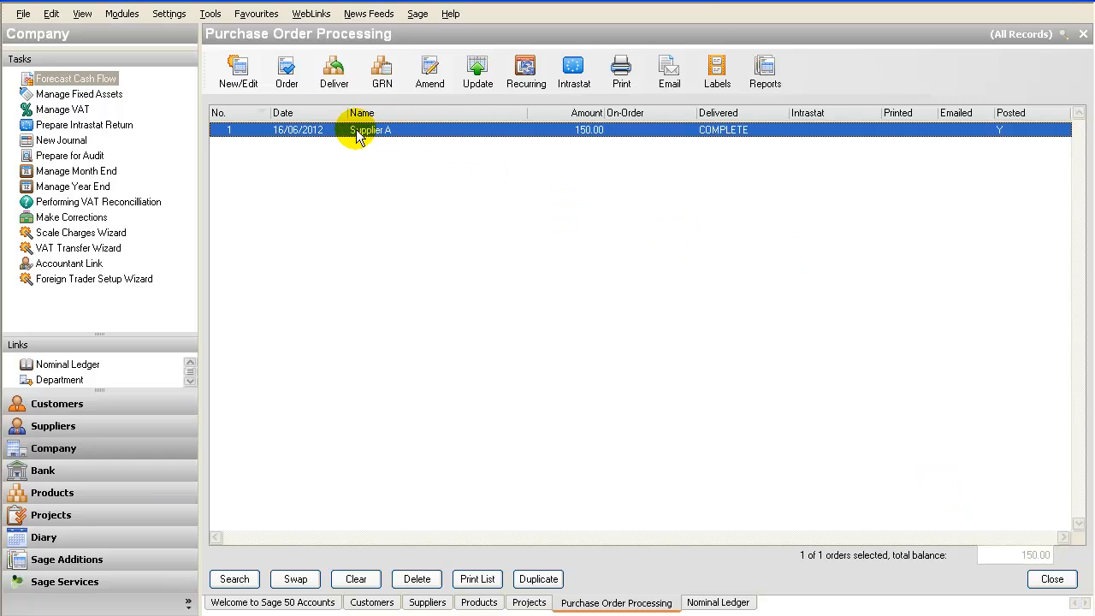
left_click(718, 603)
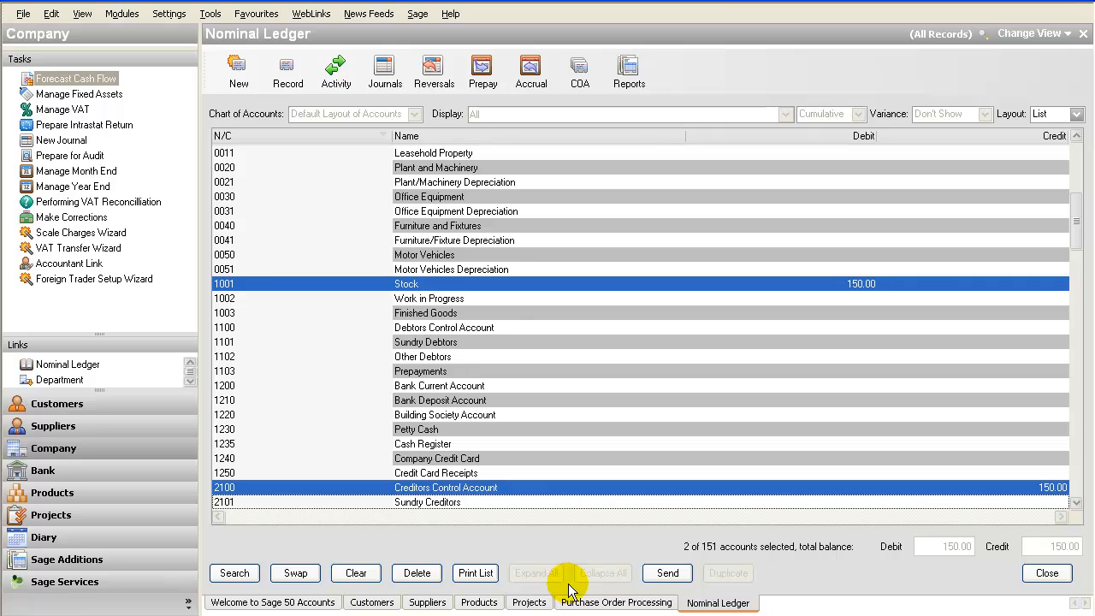
left_click(651, 604)
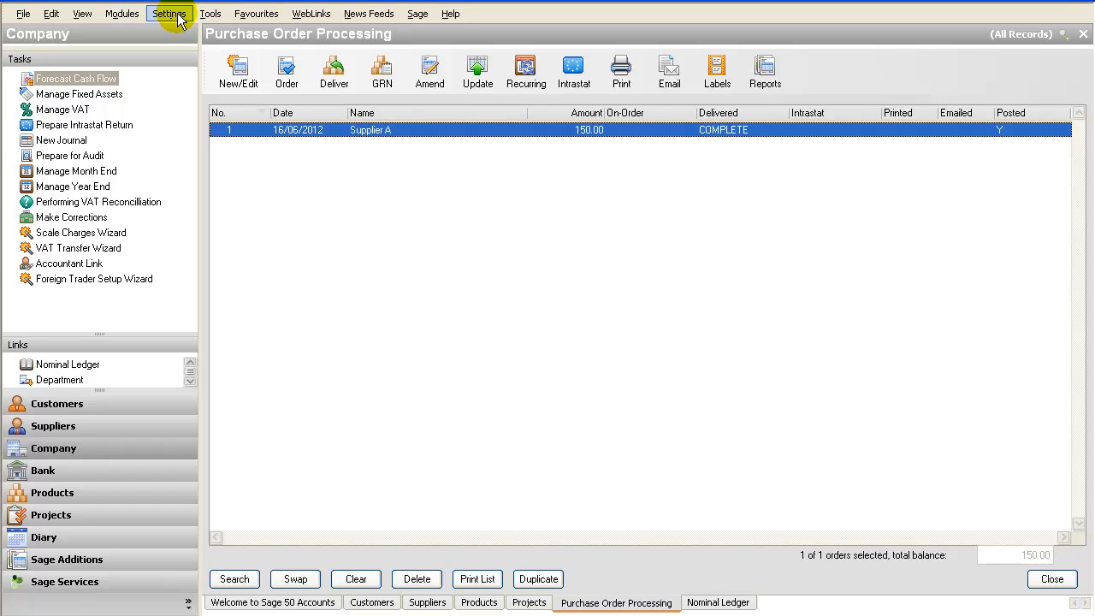
Start a stock adjustment out for product A01 with the reference 875, keeping the default details and date.
left_click(481, 603)
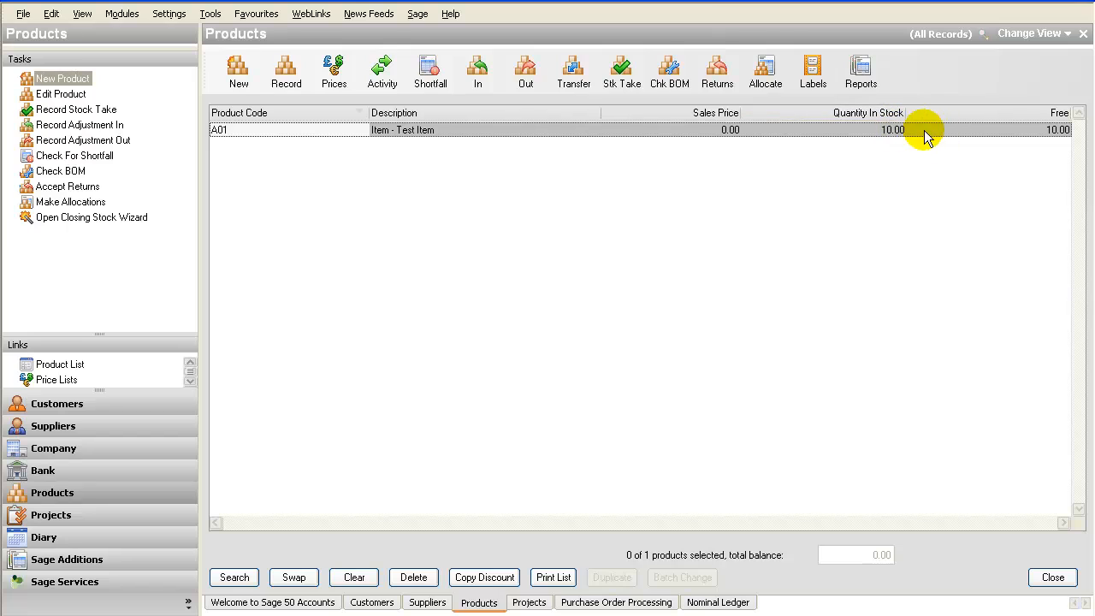
left_click(525, 84)
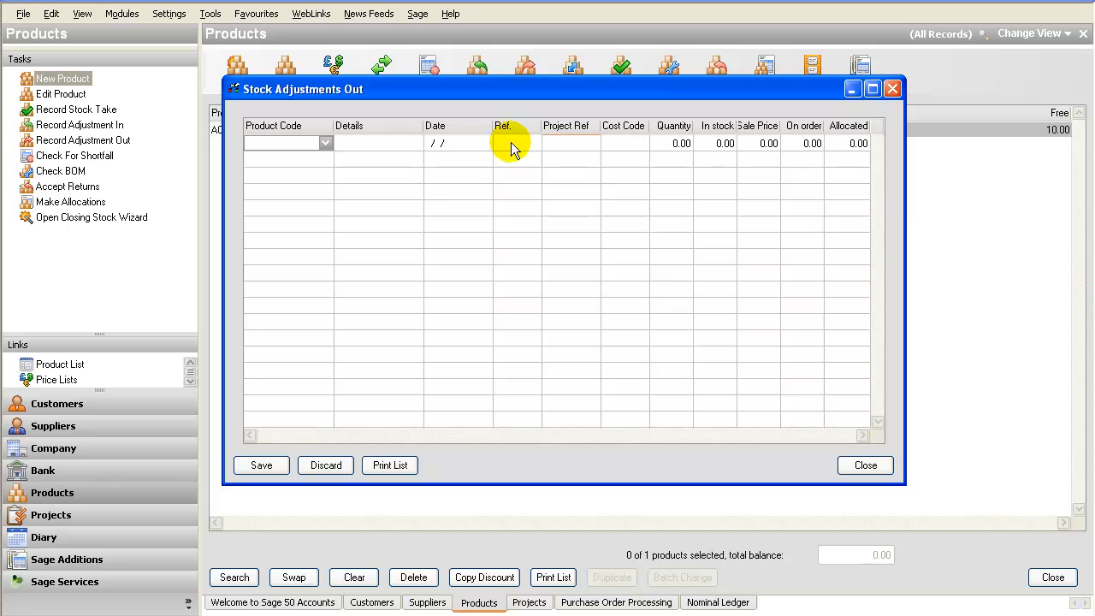
left_click(324, 144)
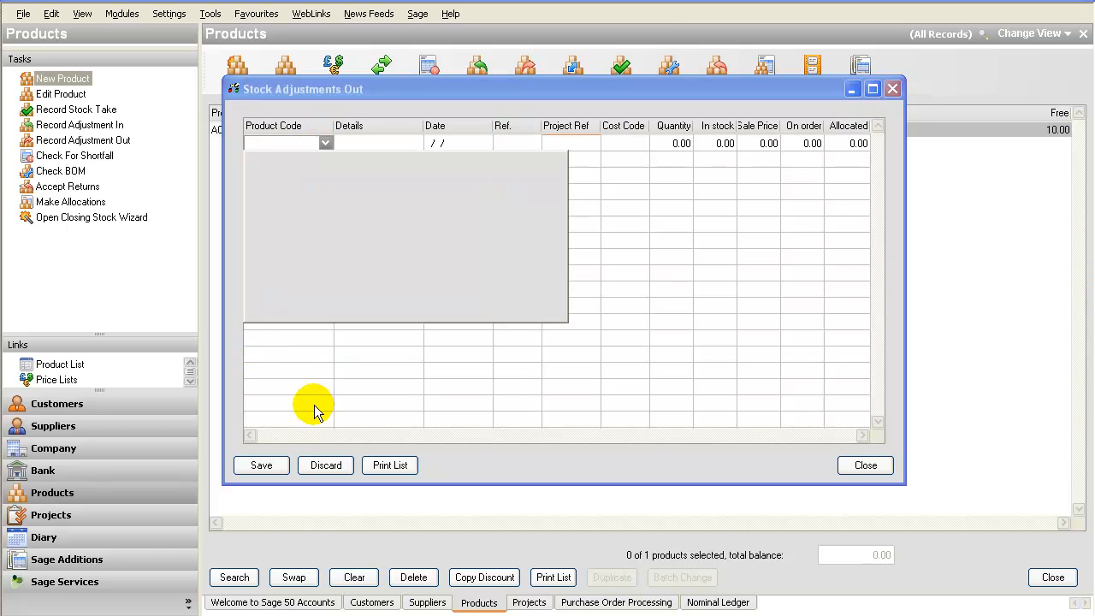
double_click(314, 201)
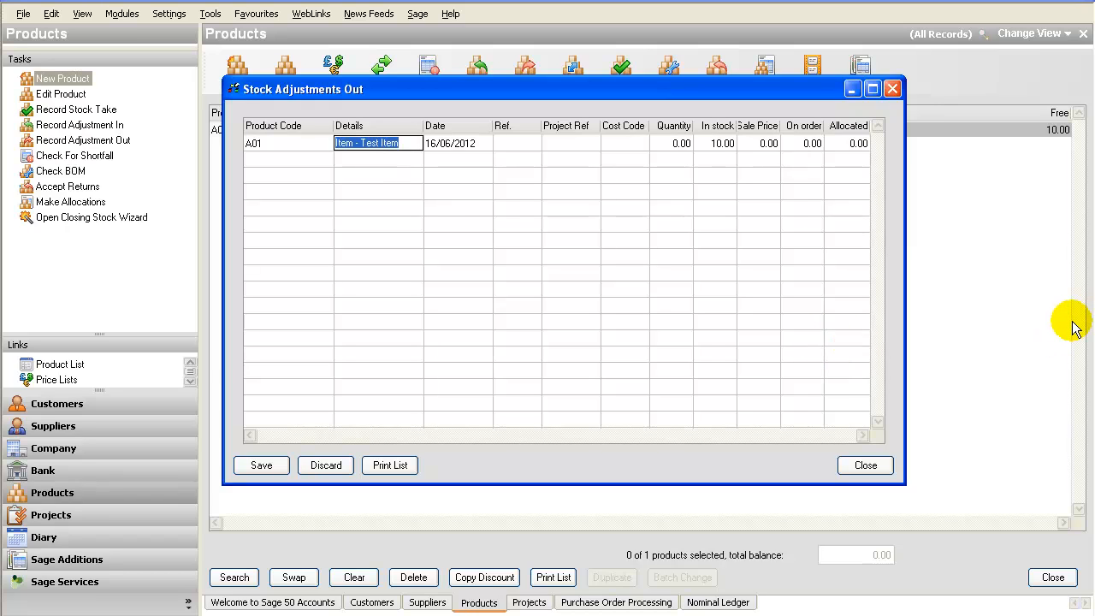
key("Tab")
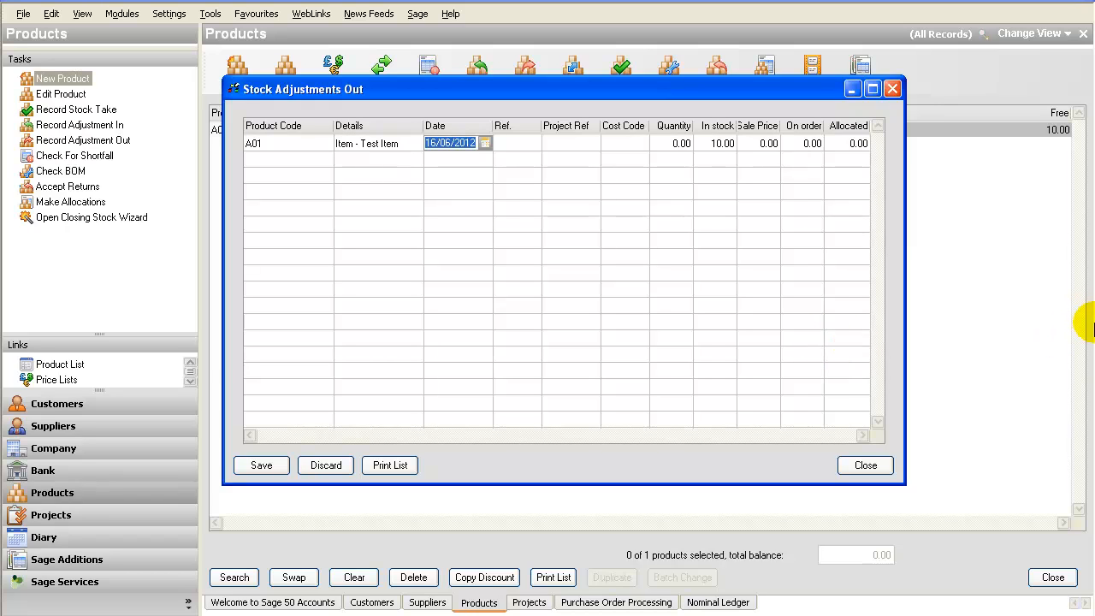
key("Tab")
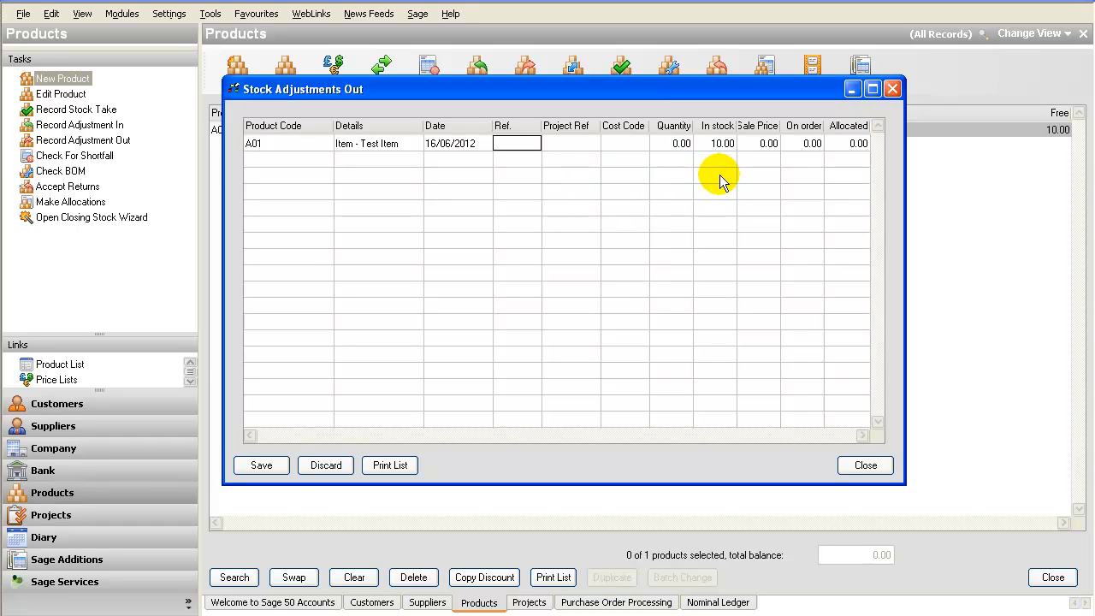
type("875")
key("Tab")
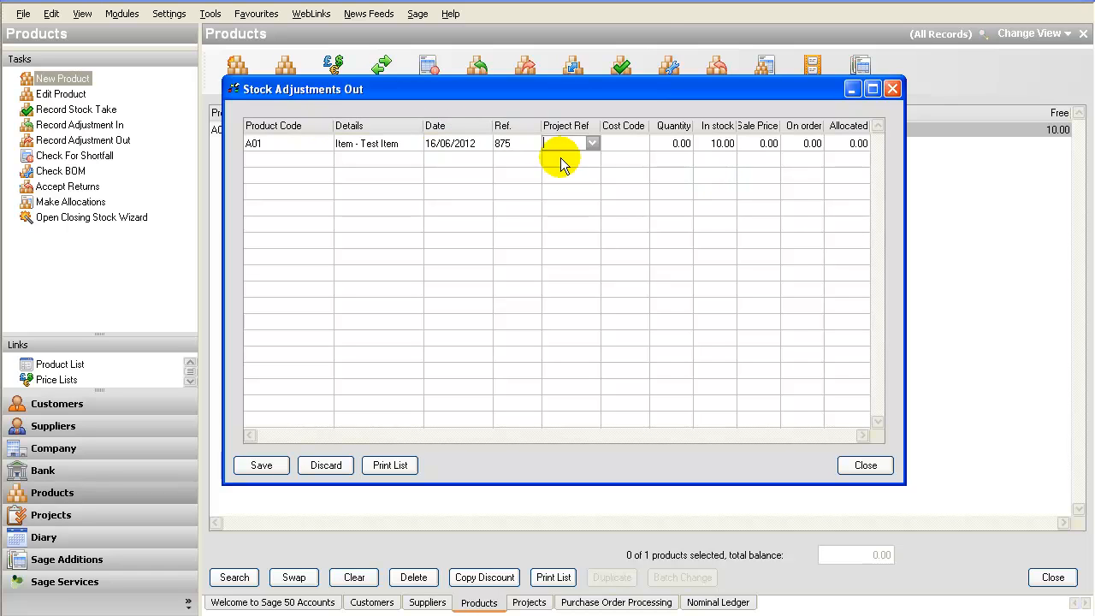
Assign the A01 stock adjustment to project 301 (Project A) with cost code MAT1 (Material).
key("F4")
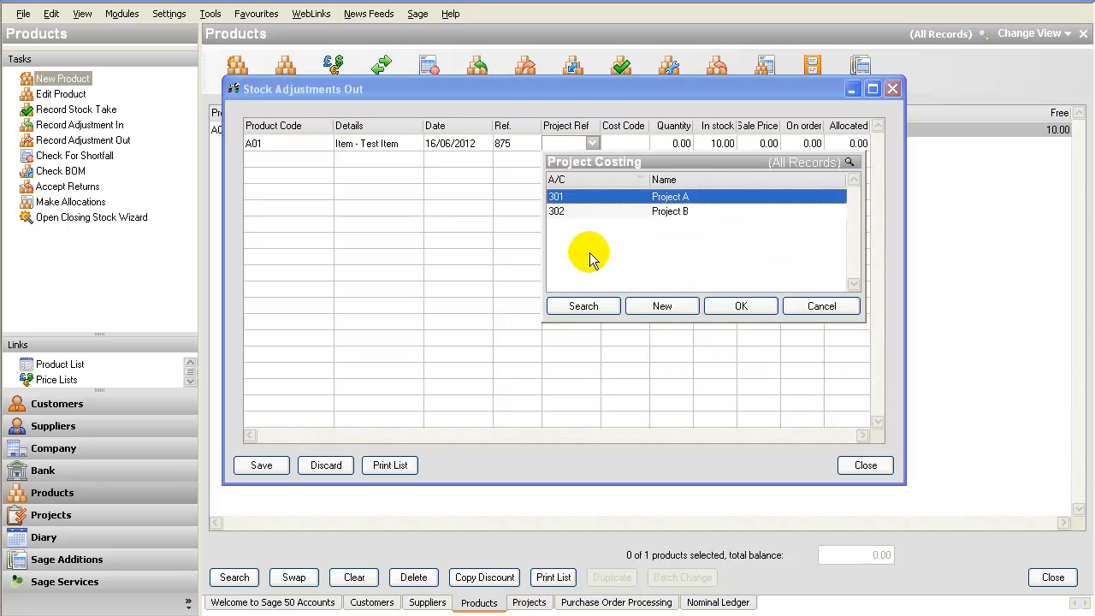
double_click(659, 201)
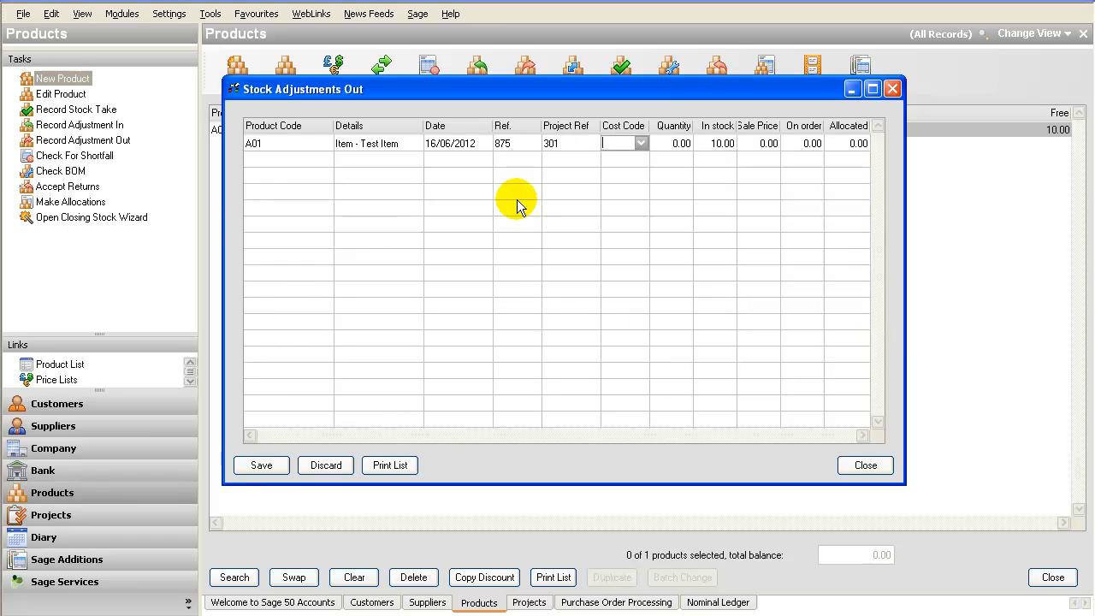
left_click(642, 142)
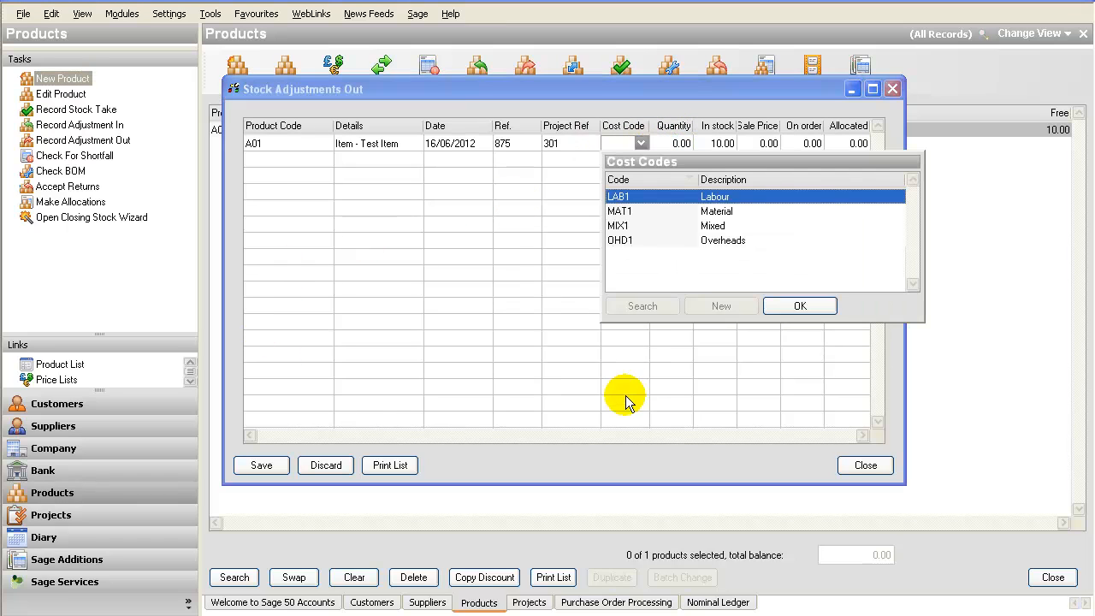
left_click(738, 212)
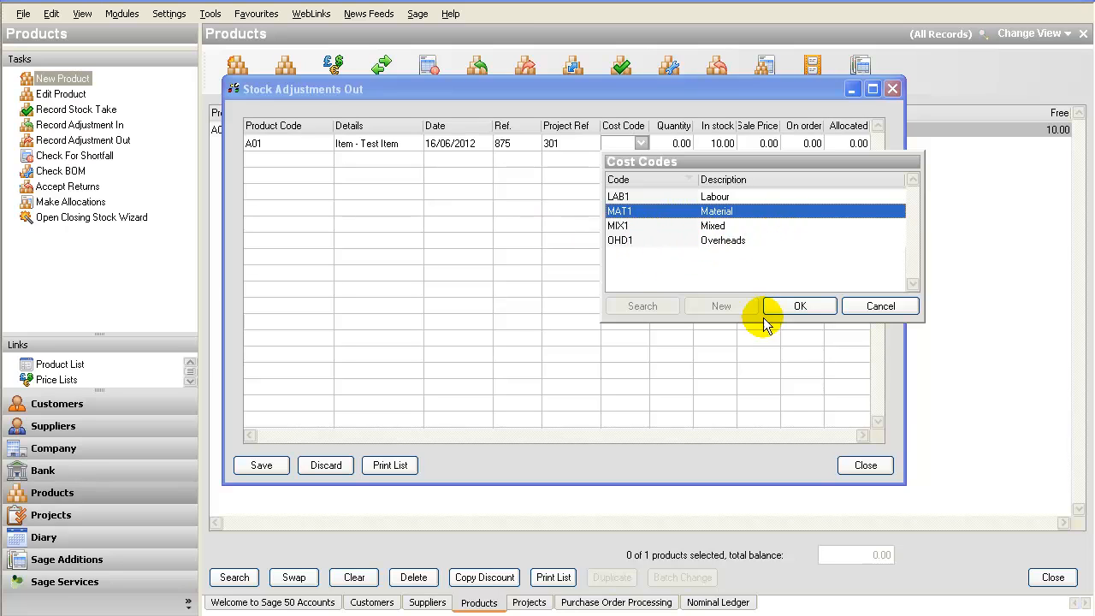
left_click(794, 308)
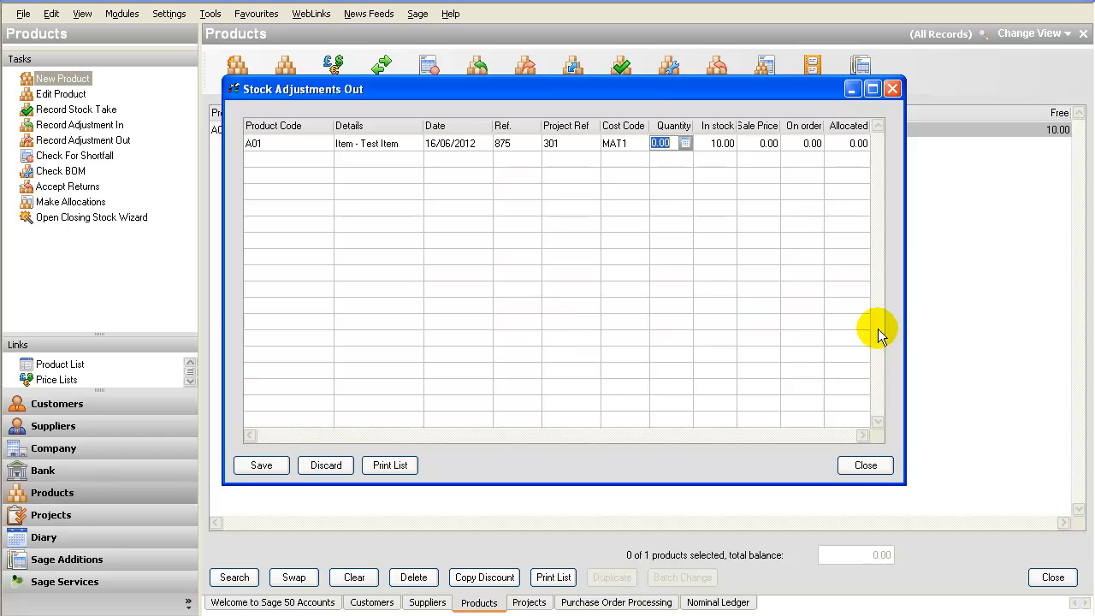
Set the A01 stock adjustment's quantity to 2 and save it.
type("2")
key("Tab")
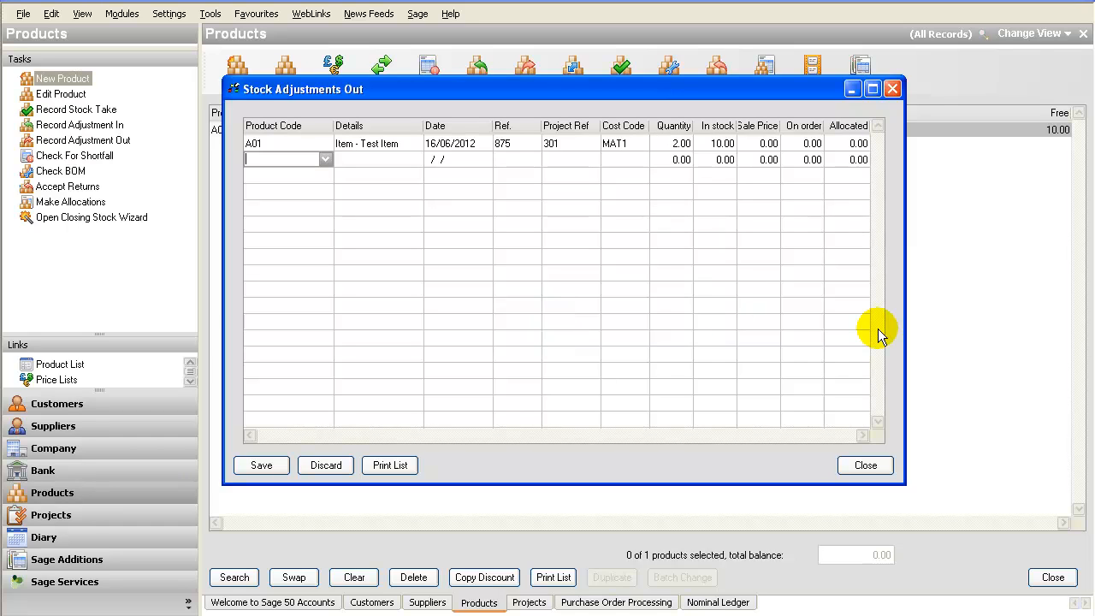
left_click(256, 473)
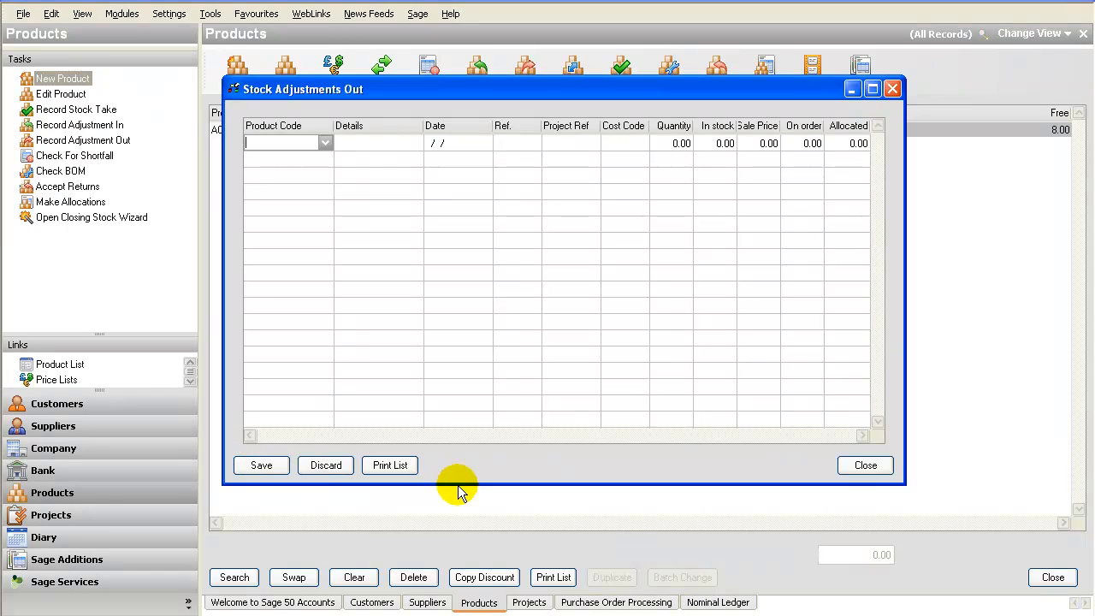
Close the stock adjustment entry and recheck the Stock and Creditors Control Account balances in the Nominal Ledger.
left_click(717, 605)
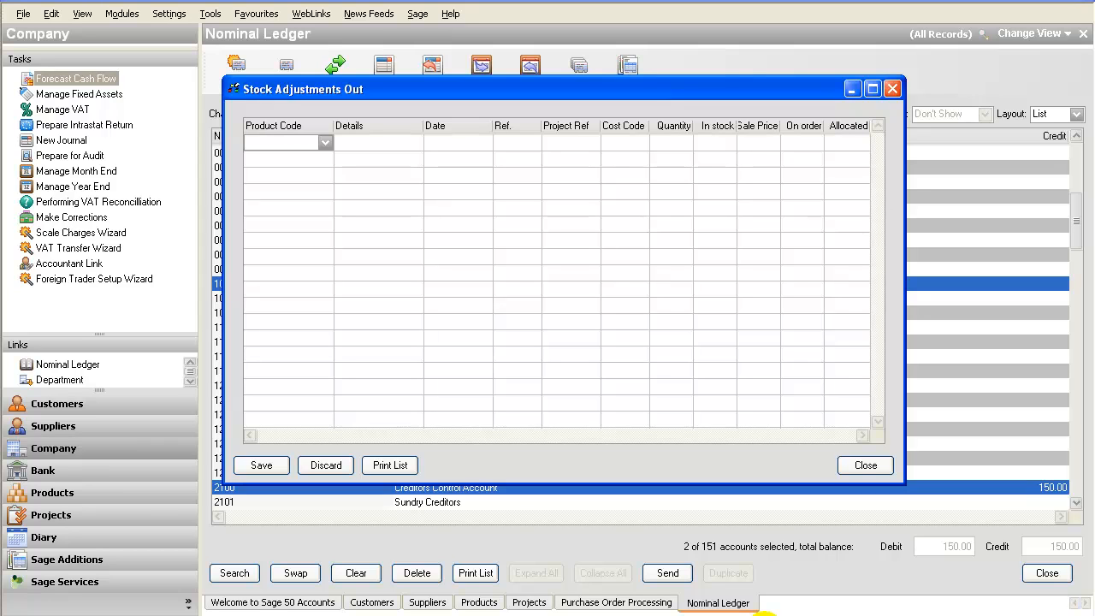
left_click(865, 464)
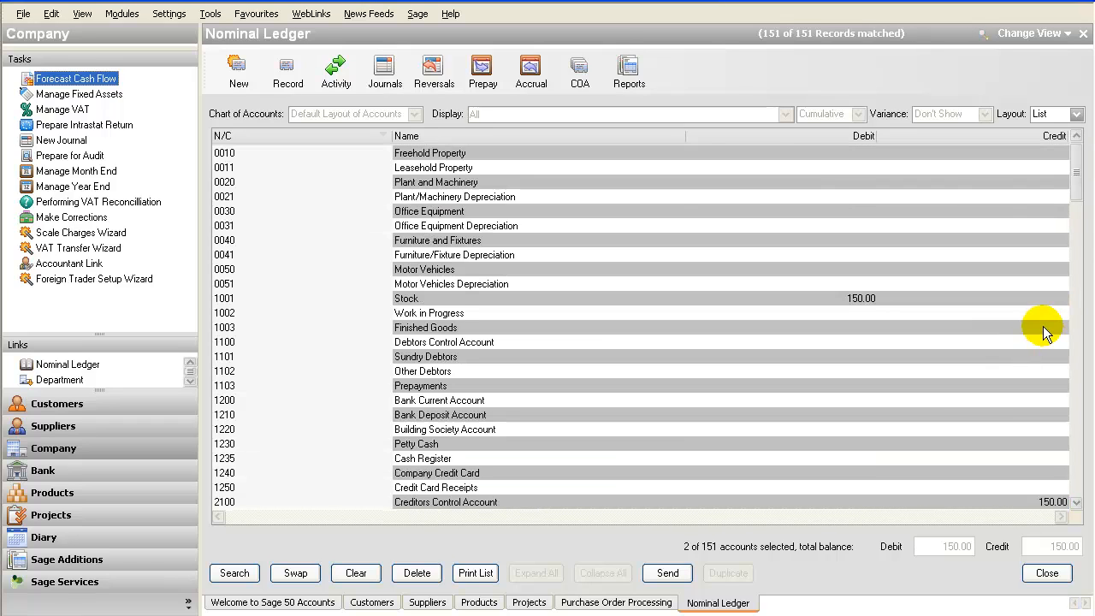
left_click(835, 301)
left_click(1009, 503)
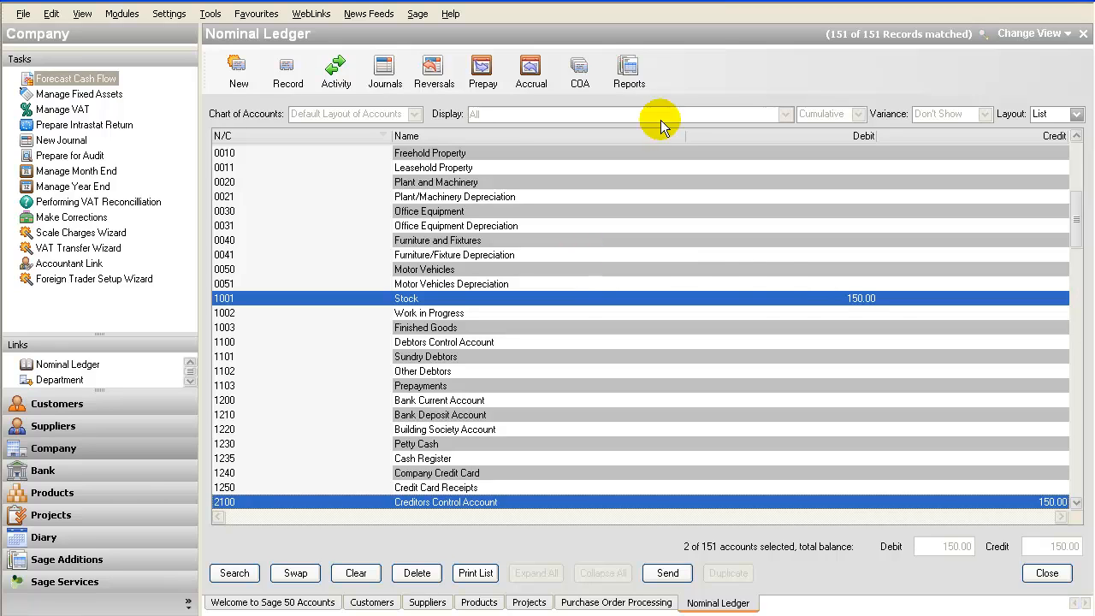
Review the transaction activity of project 301 (Project A) in the Projects module.
left_click(127, 13)
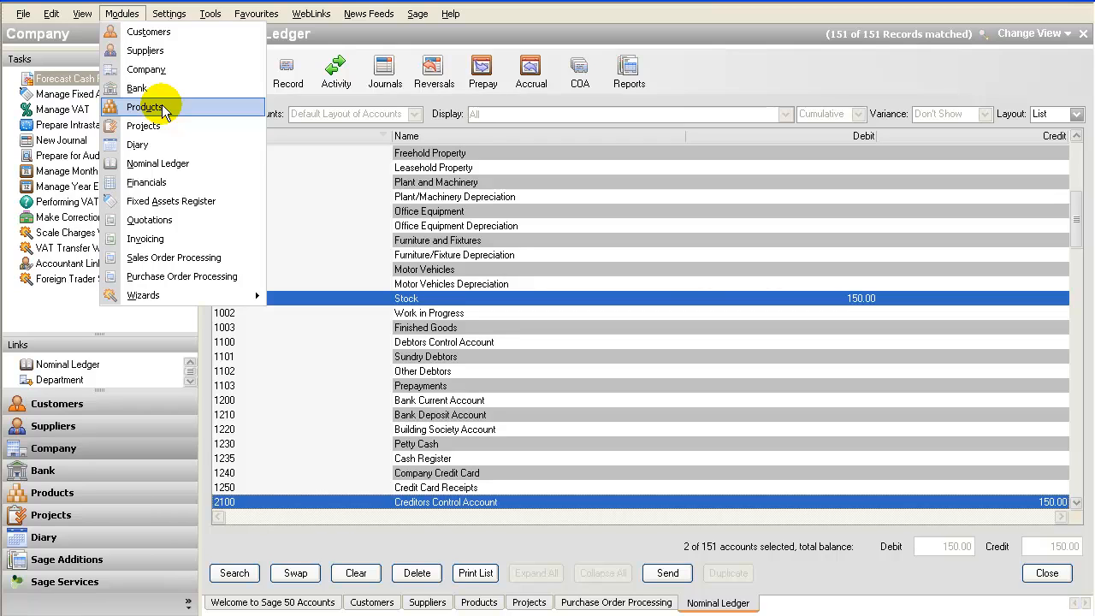
left_click(152, 133)
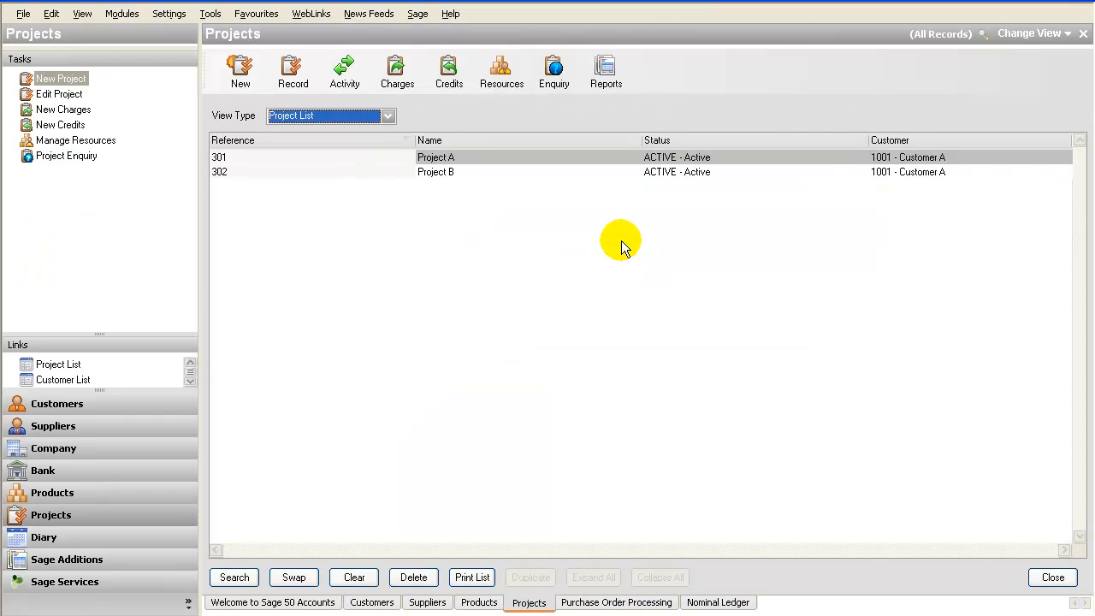
left_click(618, 158)
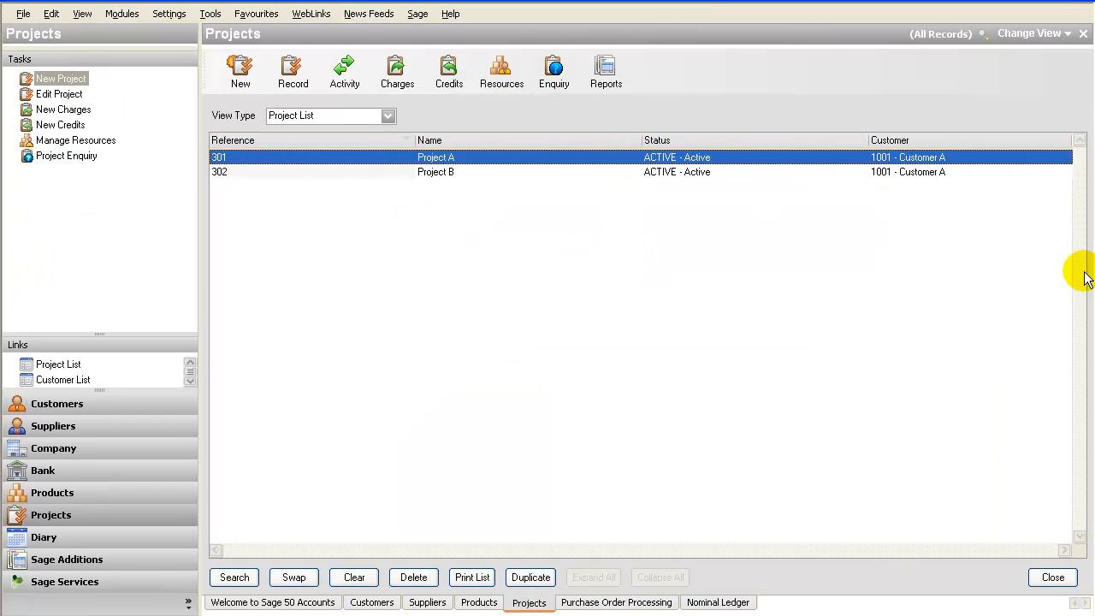
left_click(357, 67)
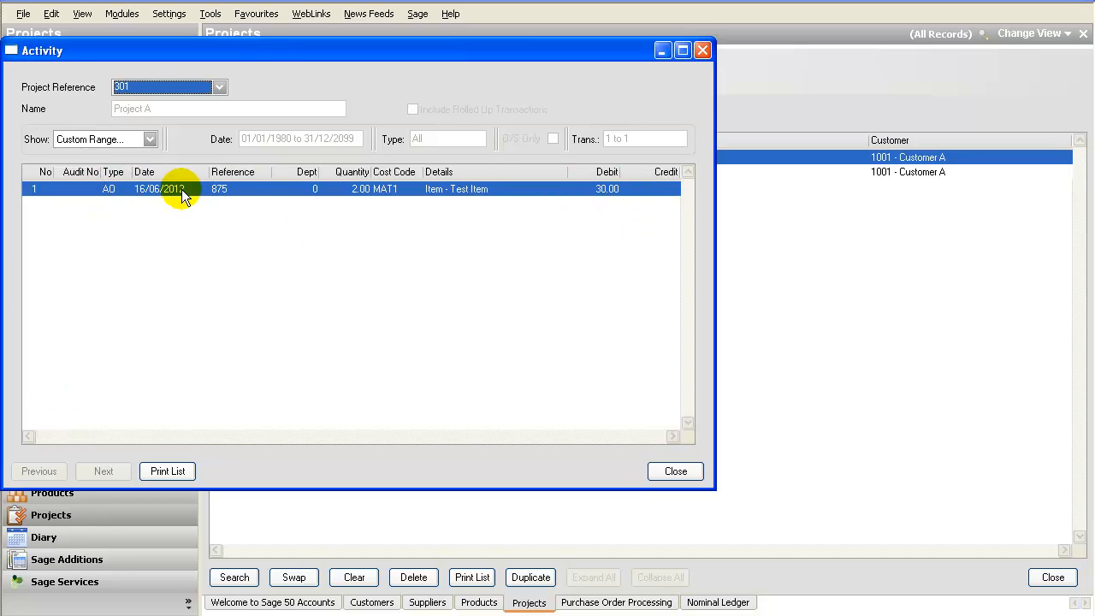
left_click(676, 471)
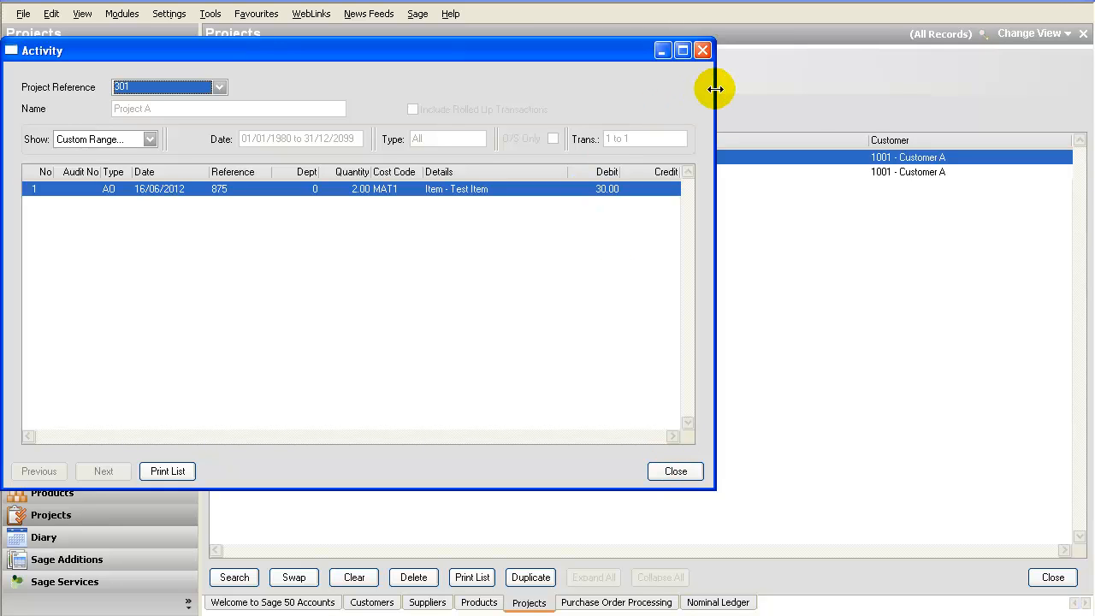
left_click_drag(716, 89, 819, 81)
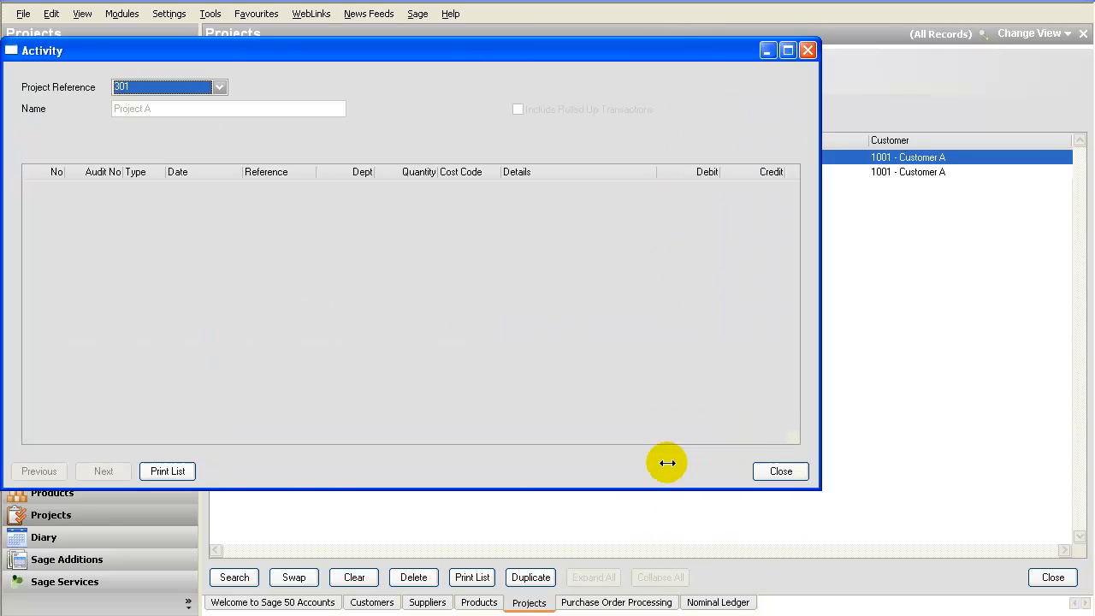
left_click(781, 472)
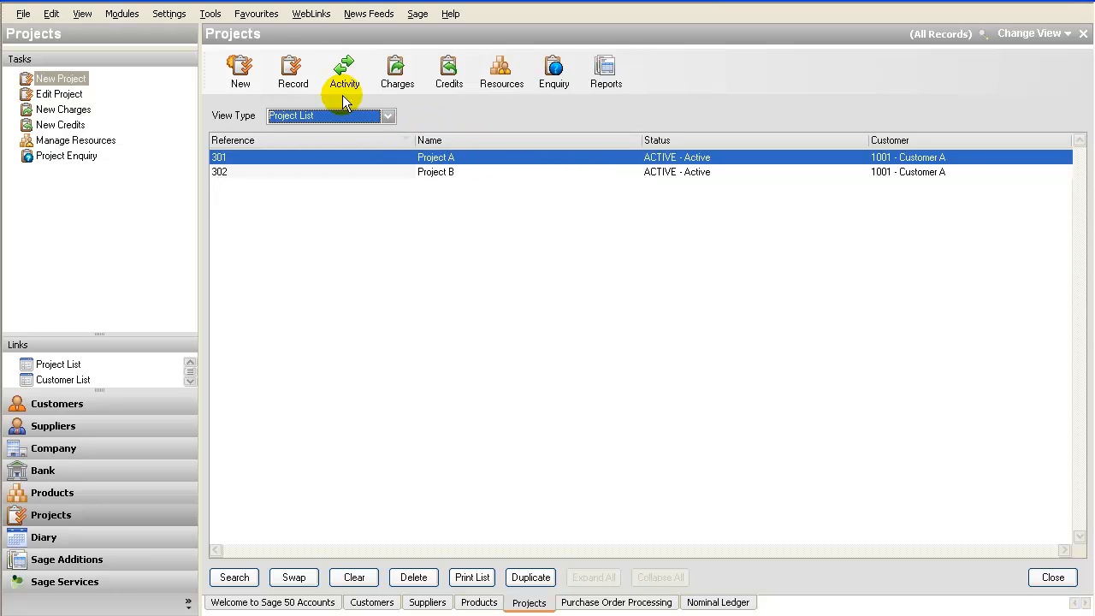
Preview the Cost Code Summary per Project report for project 301 with the default transaction date range.
left_click(602, 79)
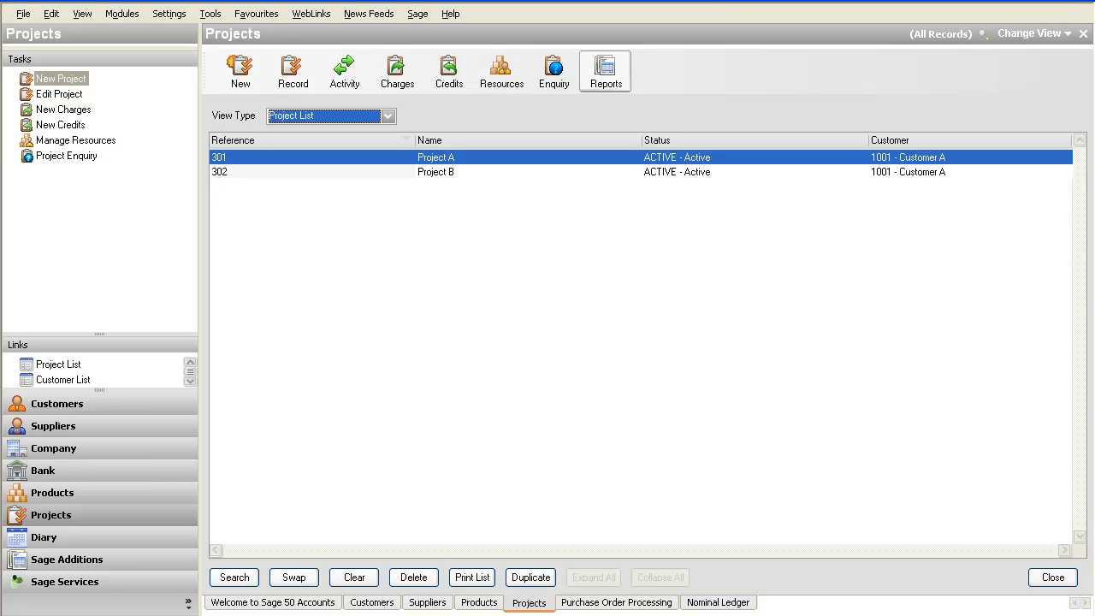
left_click(618, 599)
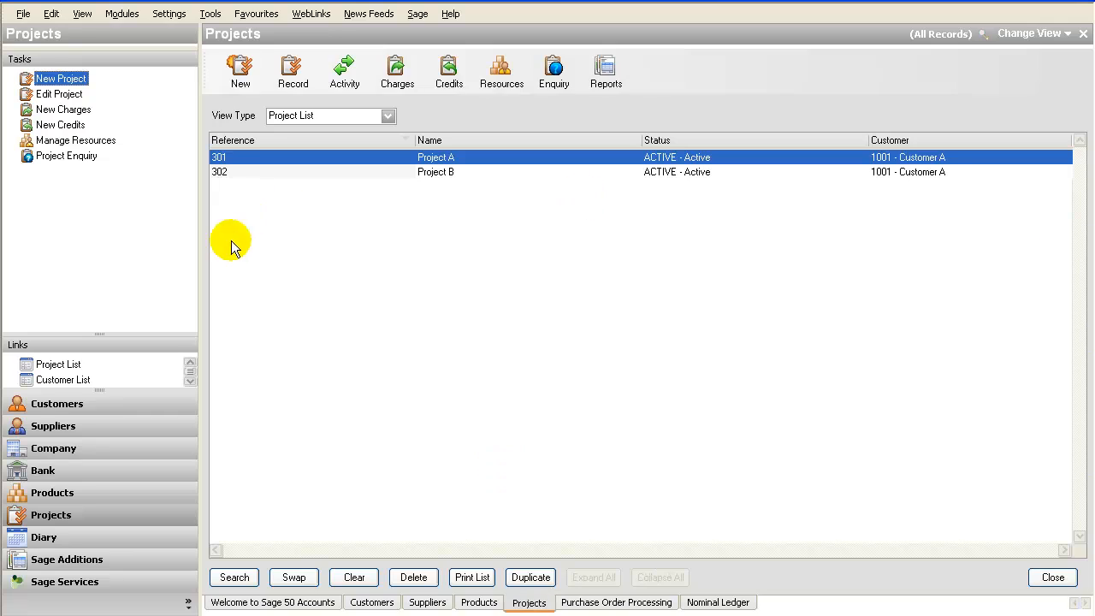
left_click(606, 68)
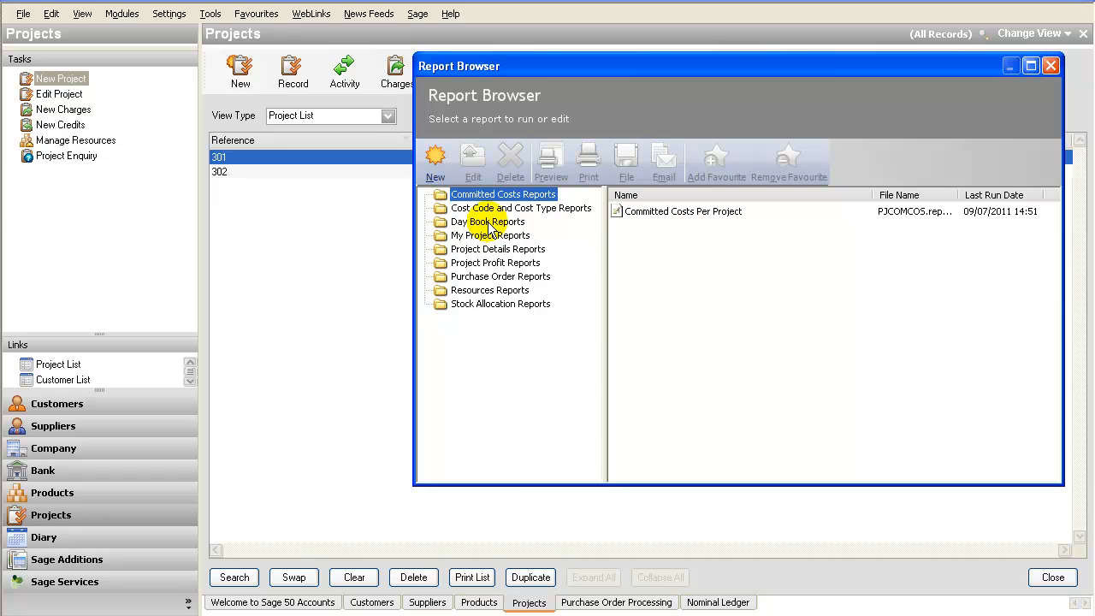
left_click(524, 208)
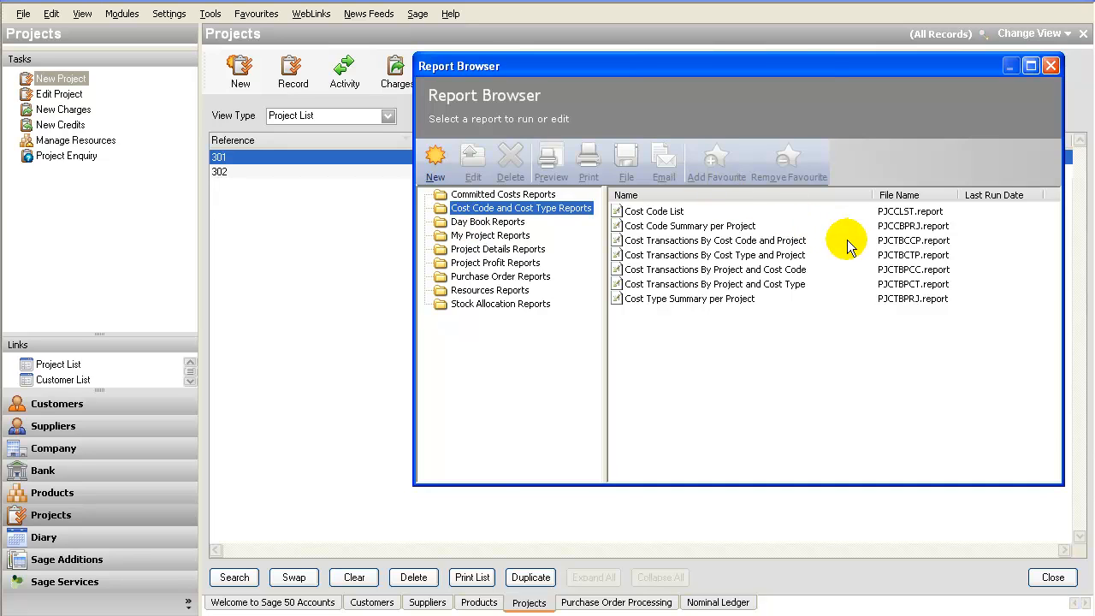
left_click(880, 263)
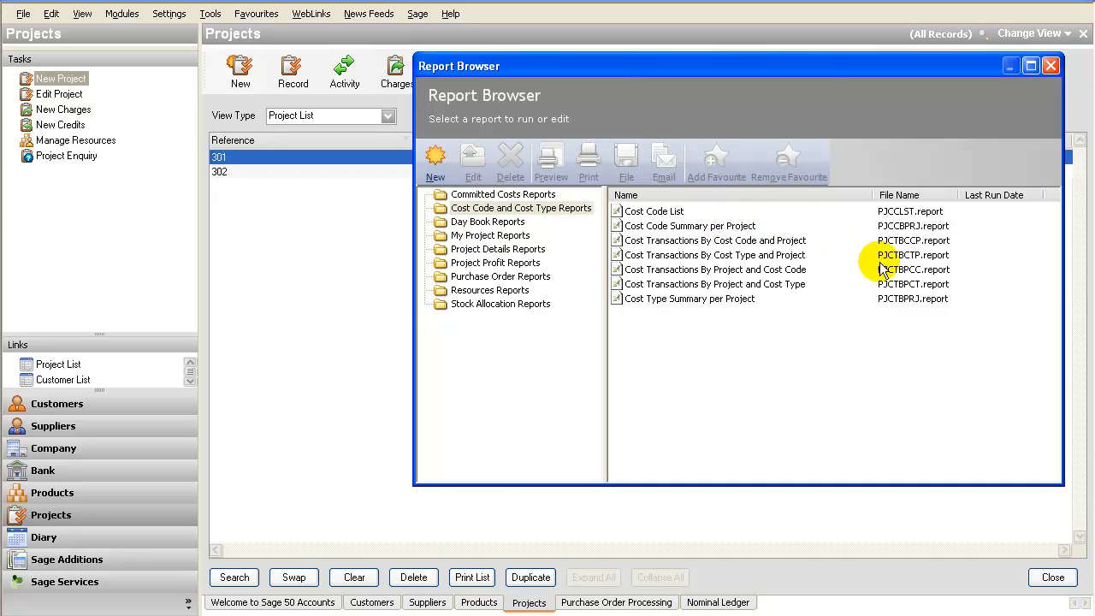
left_click(782, 229)
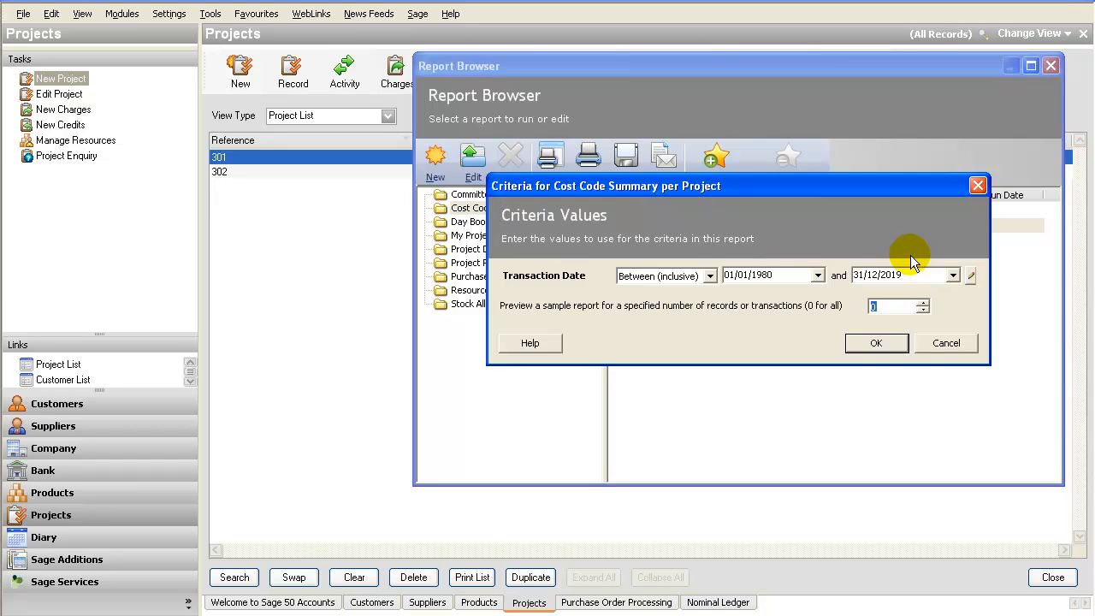
left_click(878, 343)
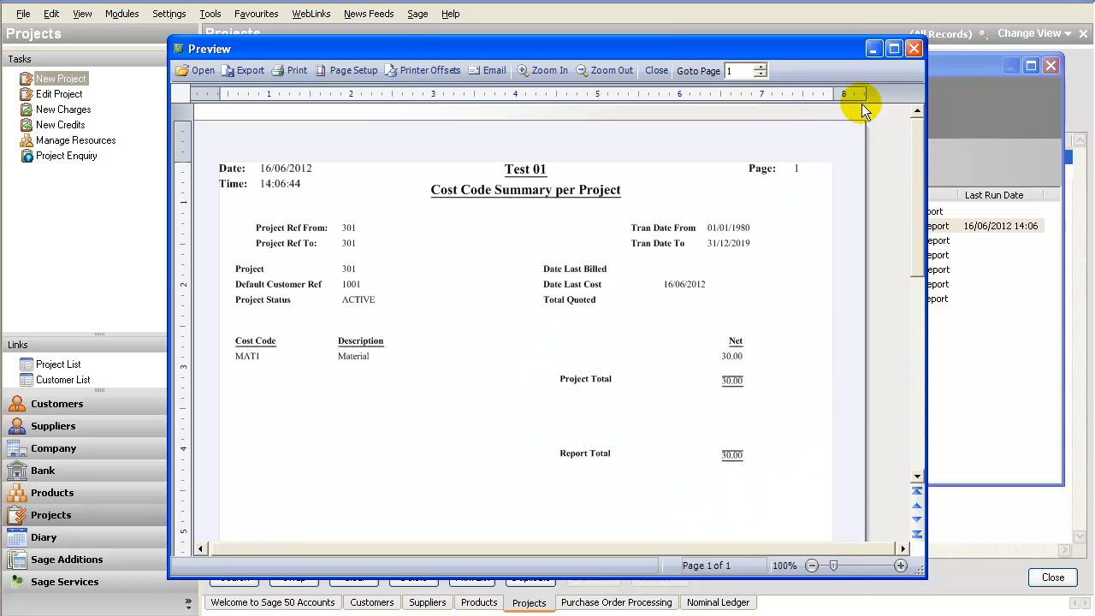
left_click(914, 49)
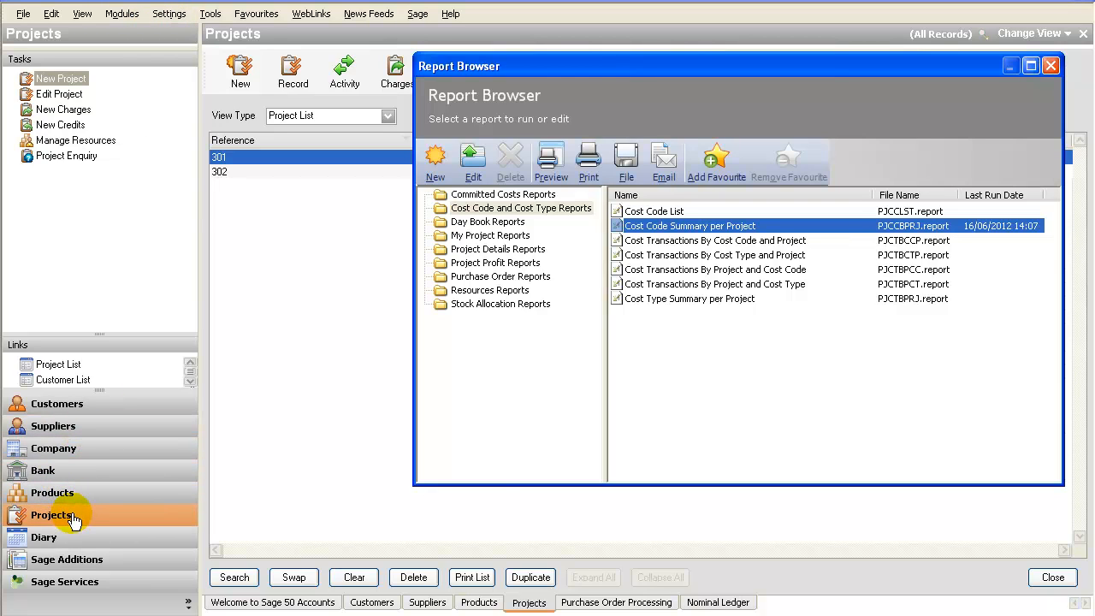
Start a Nominal Ledger journal and remove its prefilled Stock and Creditors Control Account lines.
left_click(692, 603)
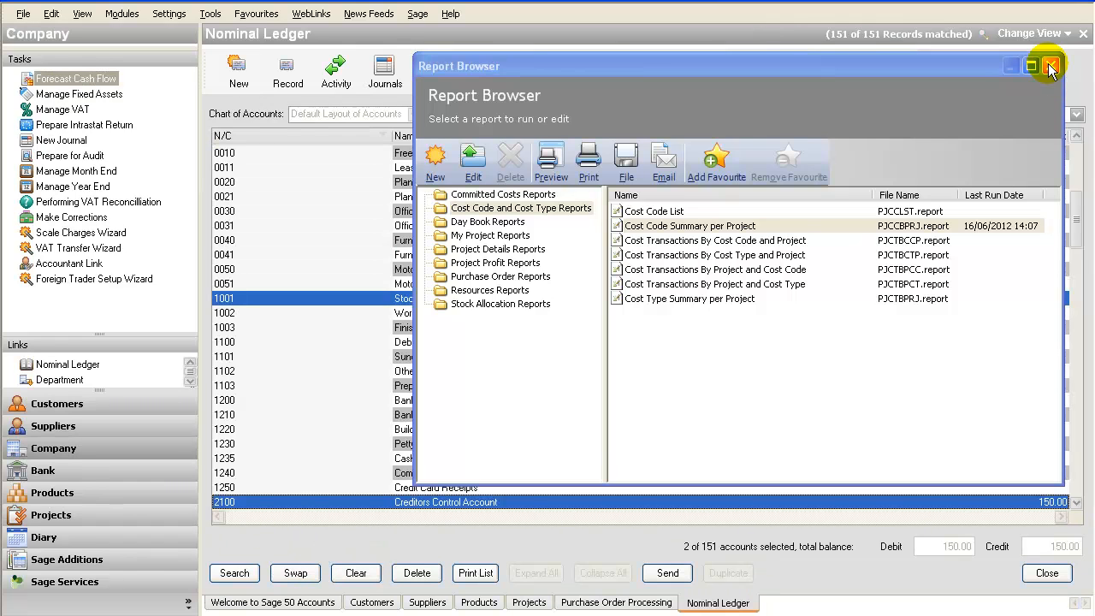
left_click(1051, 67)
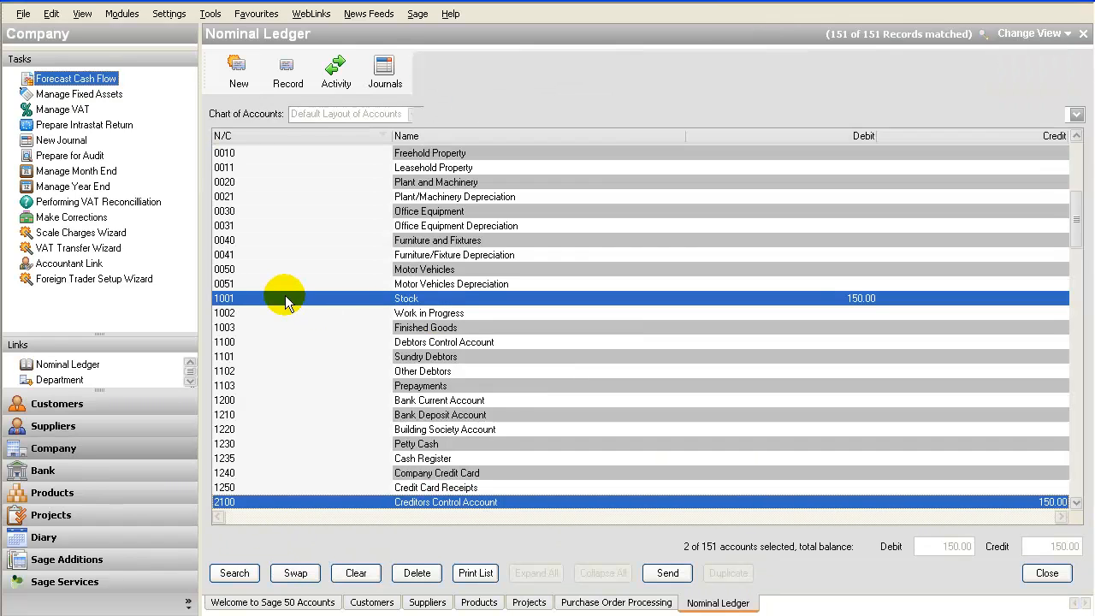
left_click(383, 65)
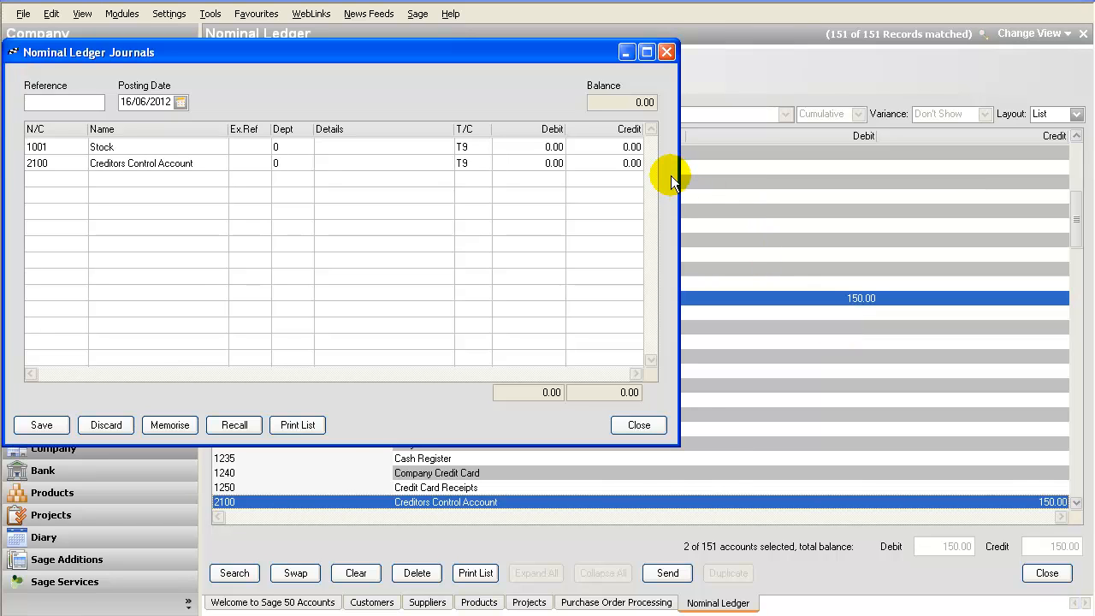
left_click(69, 148)
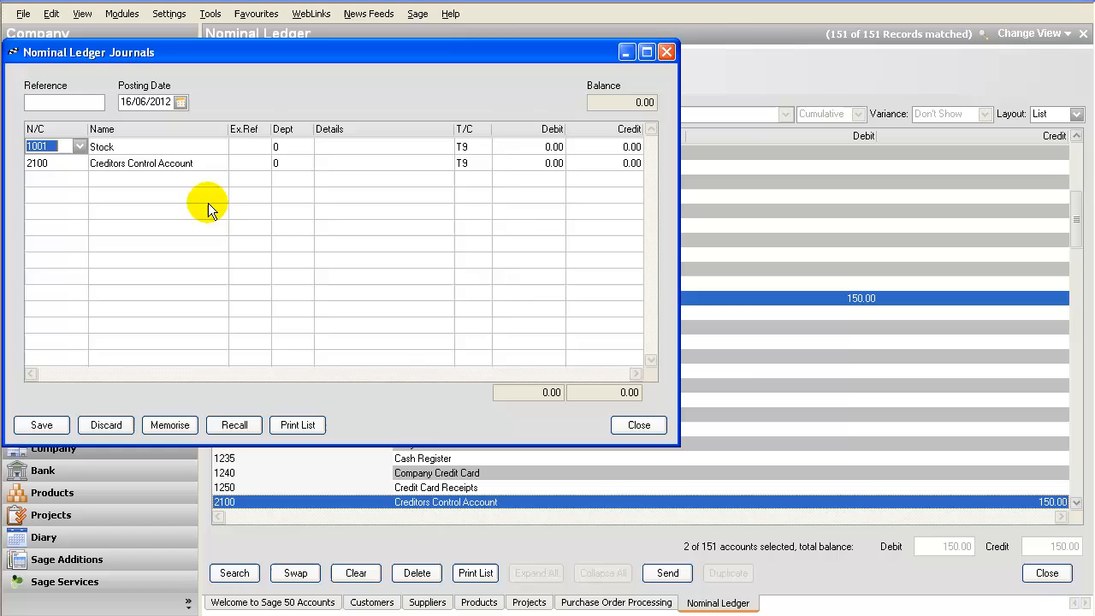
left_click(54, 164)
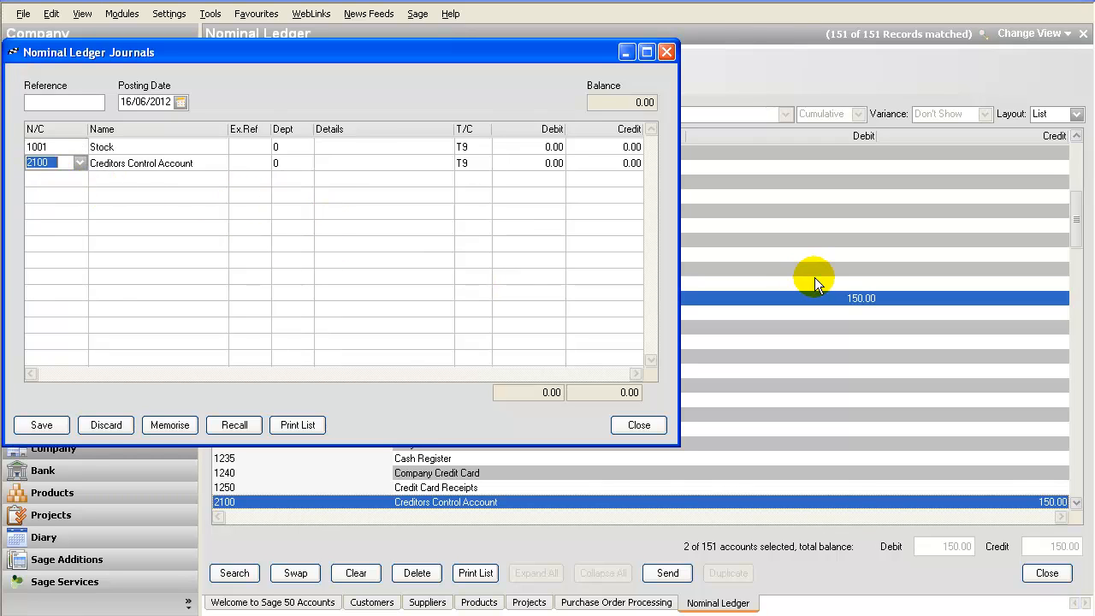
key("F7")
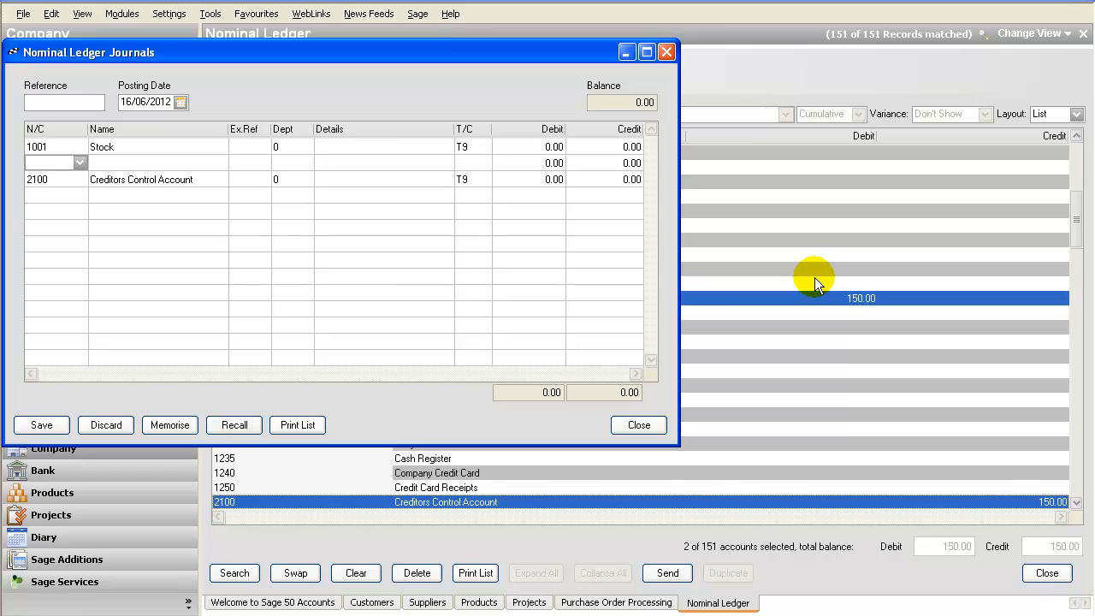
key("F8")
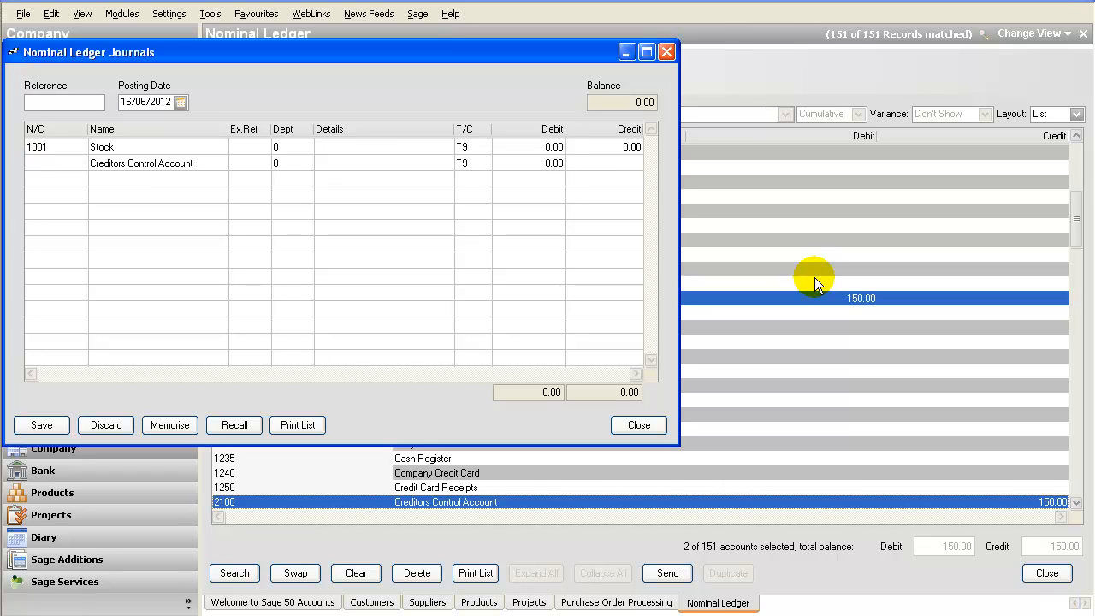
key("Delete")
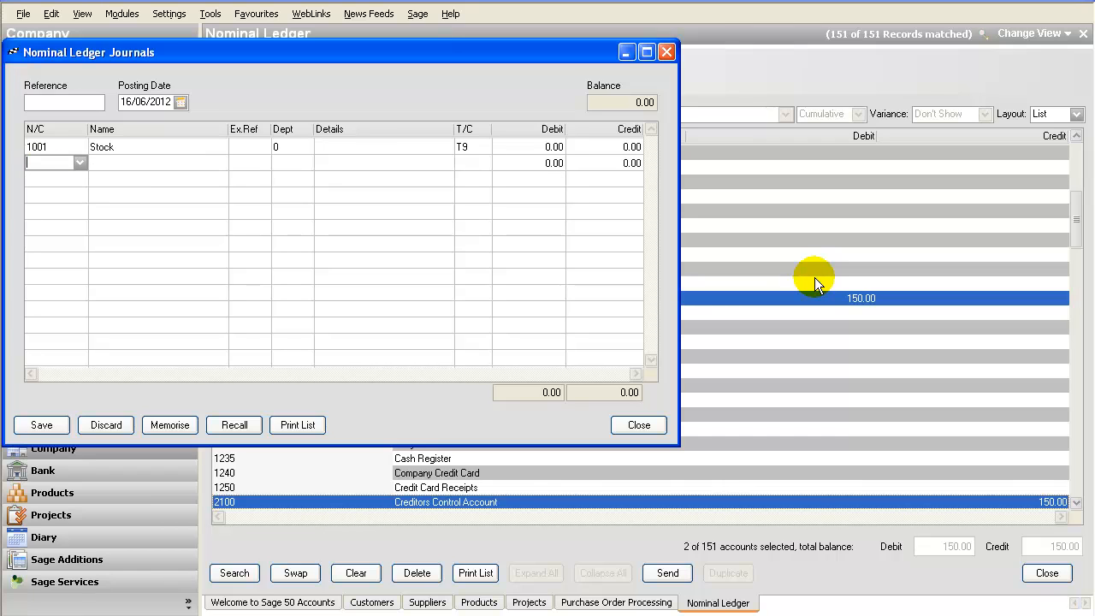
key("F8")
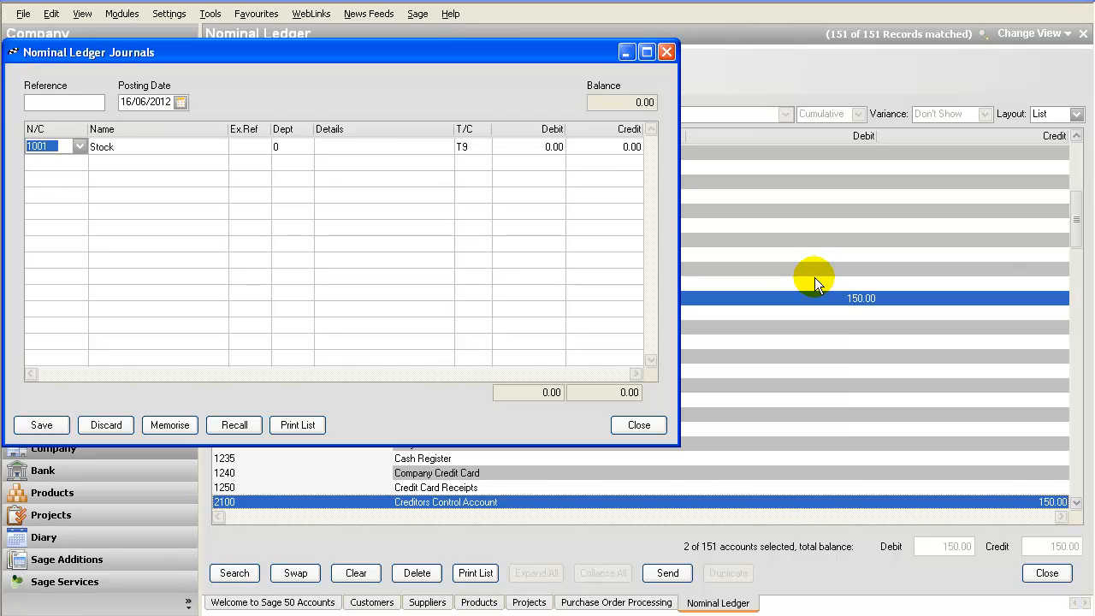
key("Delete")
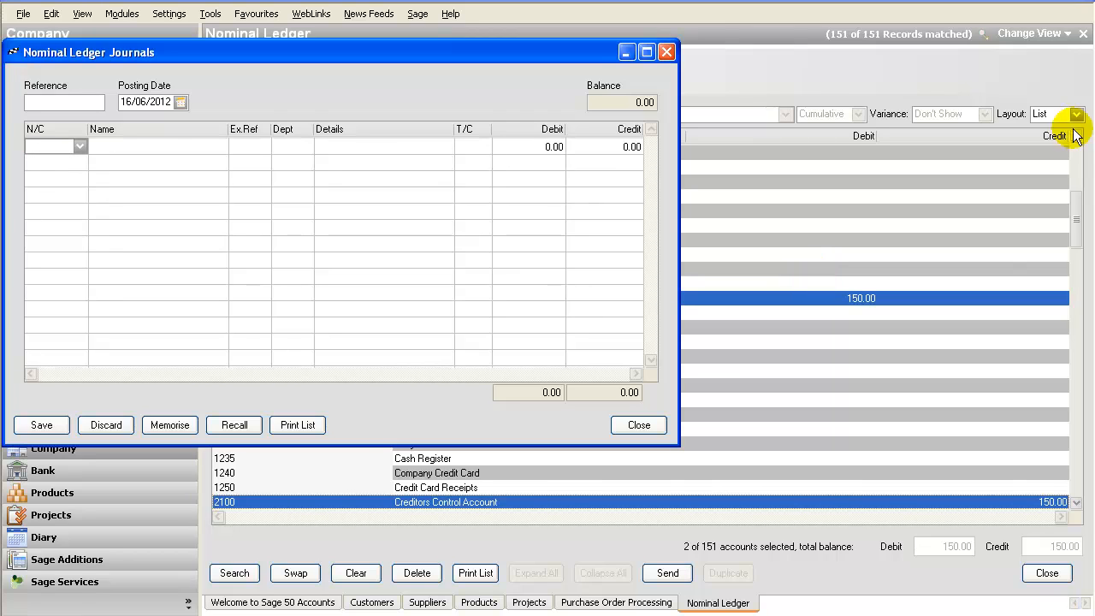
Give the journal the reference JV123 and select account 1002 (Work in Progress) for its first line.
left_click(40, 101)
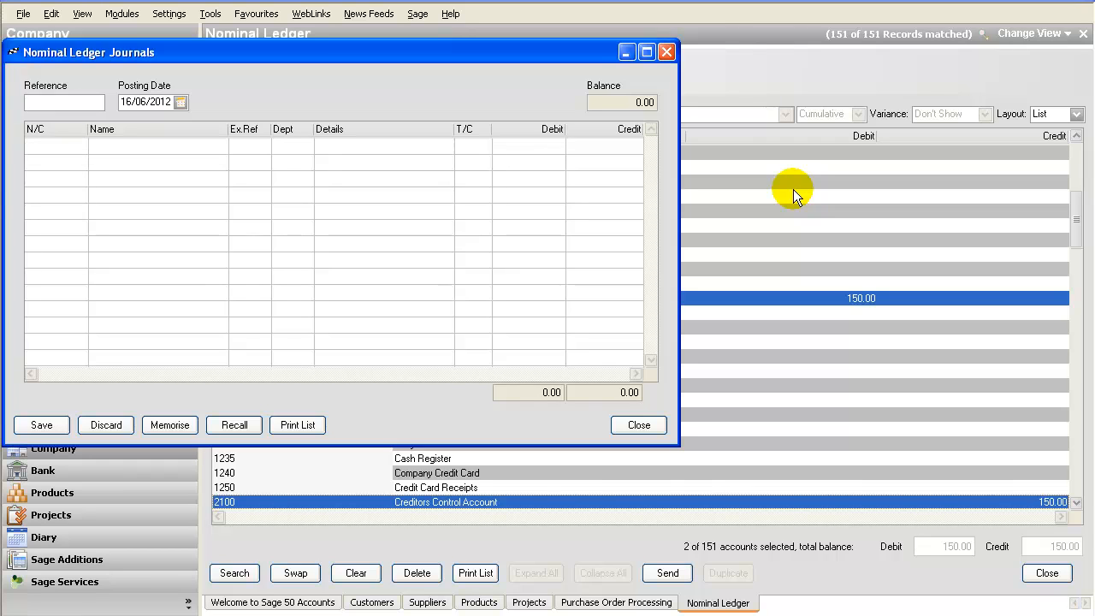
type("JV123")
left_click(79, 147)
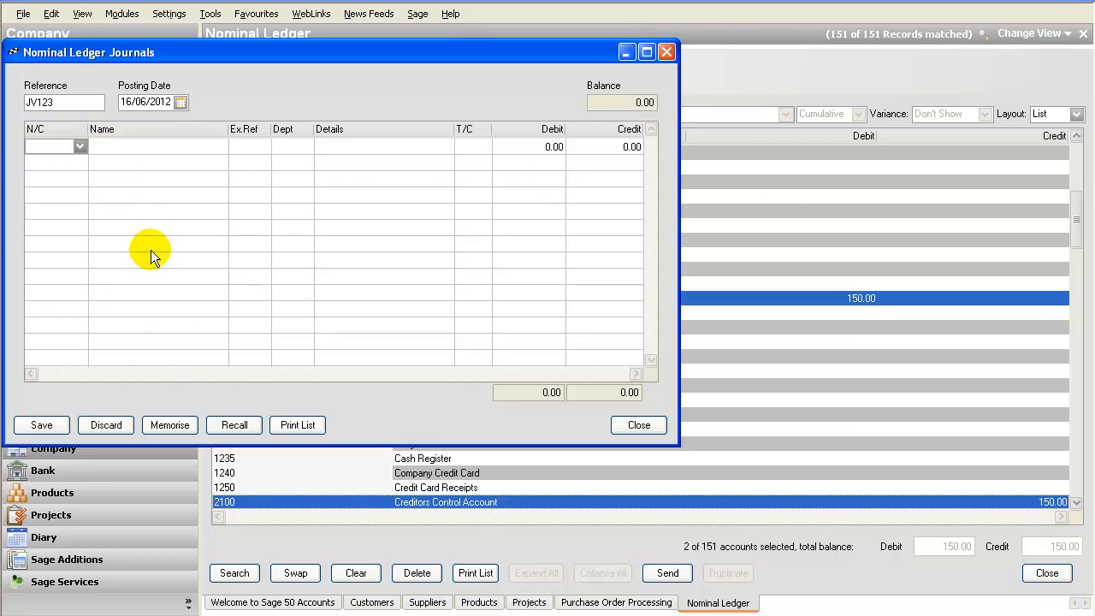
key("Down")
key("Down")
key("Down")
key("Down")
key("Down")
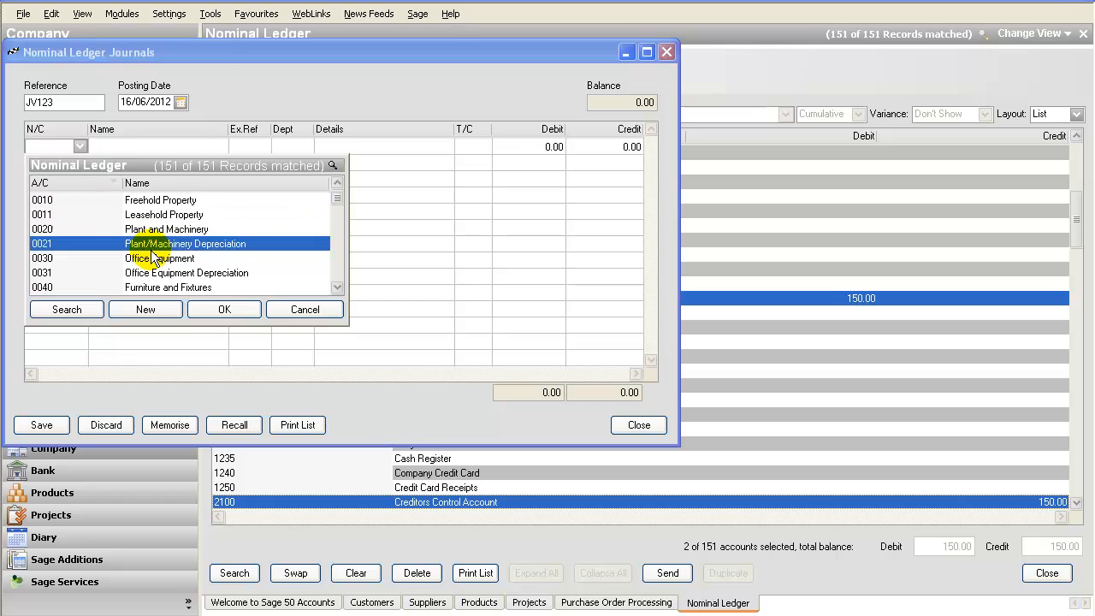
key("Down")
key("Down")
key("Down")
key("Down")
key("Down")
key("Down")
key("Down")
key("Down")
key("Down")
key("Down")
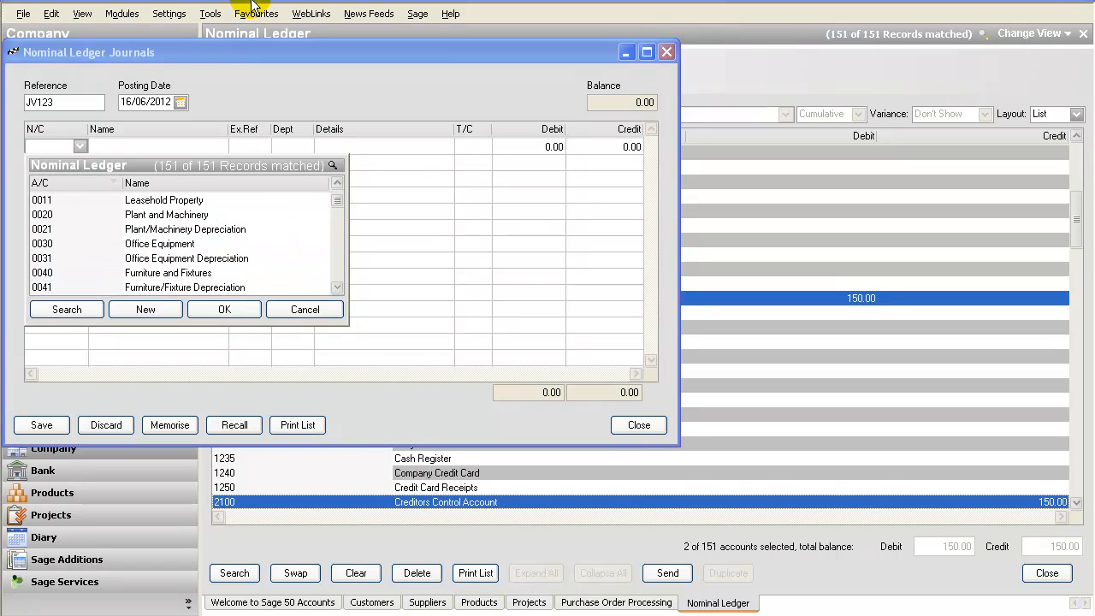
key("Up")
key("Up")
key("Up")
key("Up")
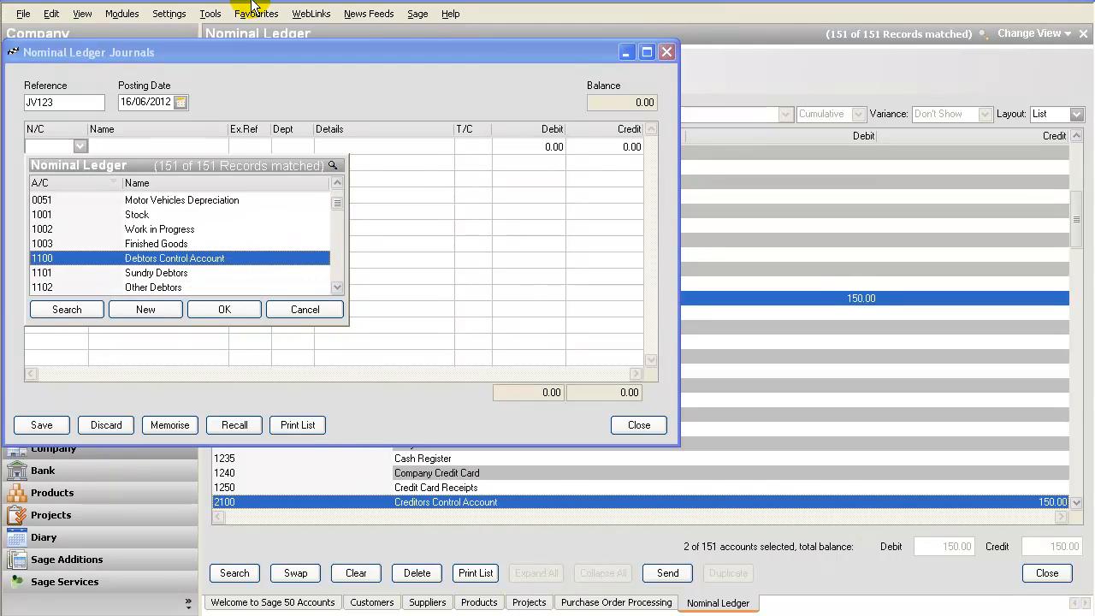
key("Return")
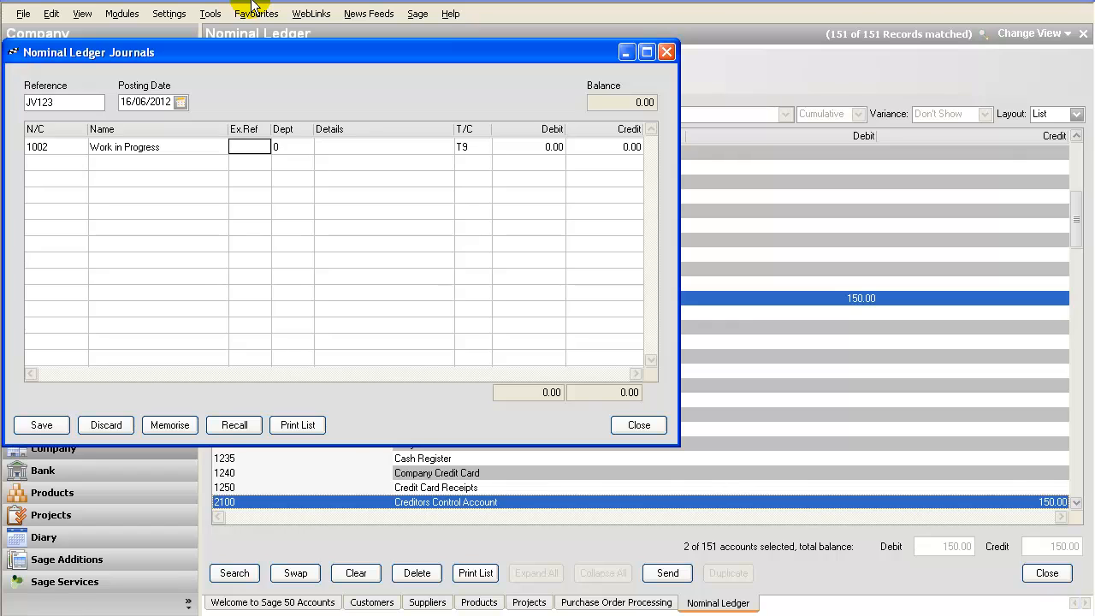
Enter 3213 as the Work in Progress line's extra reference, keeping department 0.
type("3213")
key("Tab")
key("Delete")
key("Tab")
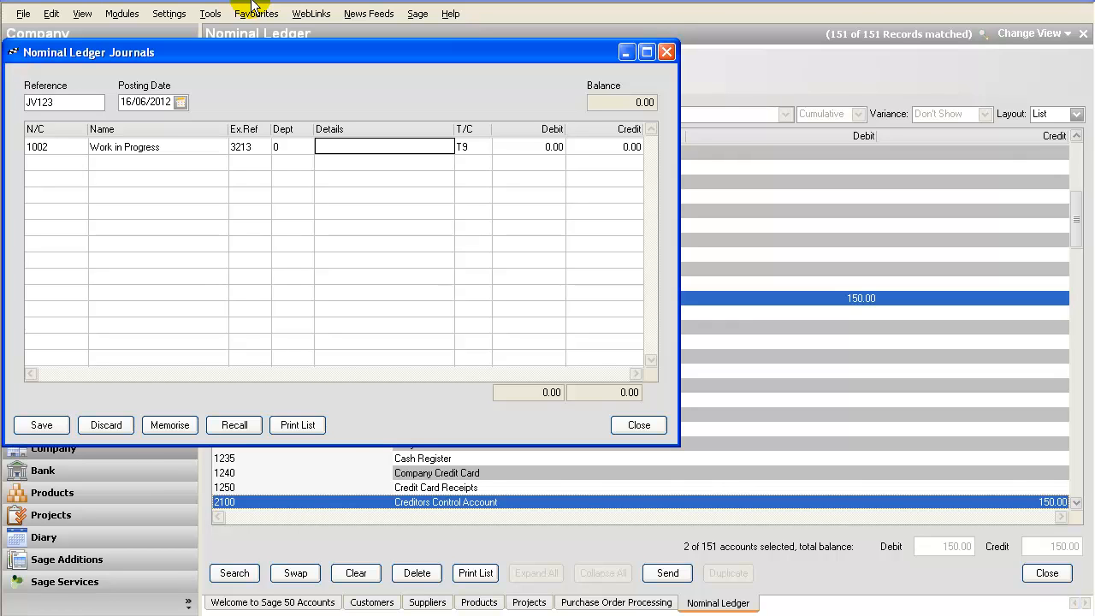
Describe the Work in Progress line as "Material issued to the job orders for the month of June 2012".
type("Materi")
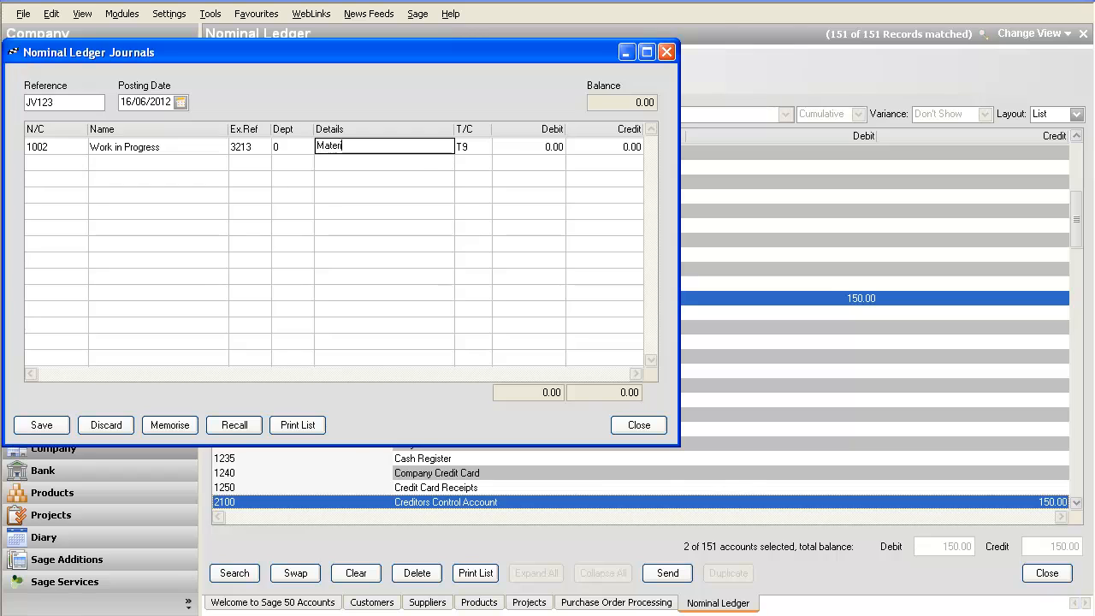
type("al issued t")
key("BackSpace")
key("BackSpace")
type("to the ")
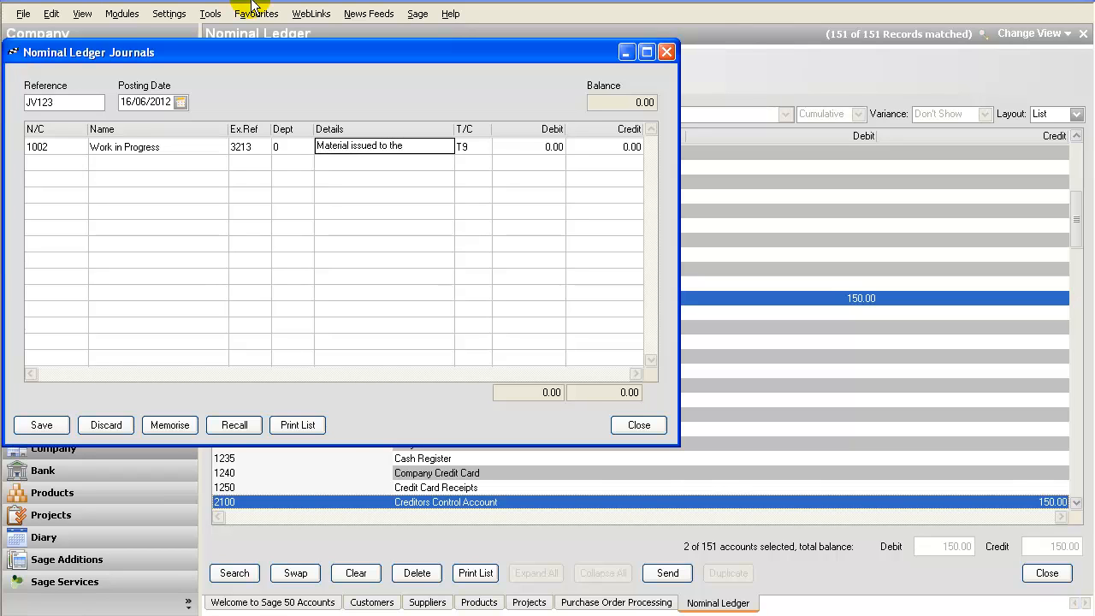
type("joborders")
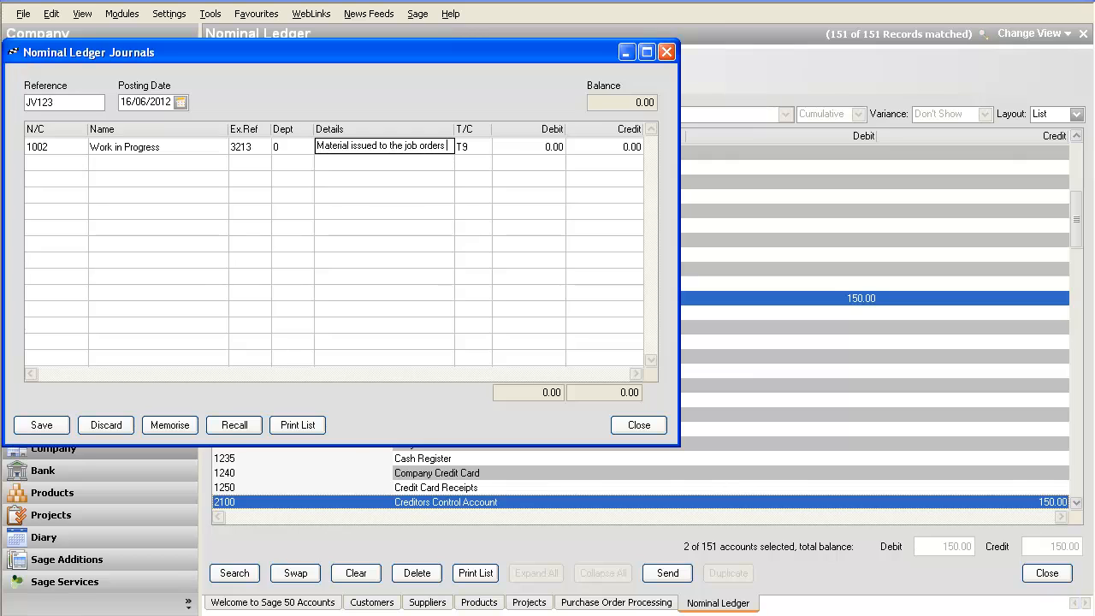
type(" for the month of June 2012")
Debit the Work in Progress line with 30.00, keeping tax code T9.
key("Tab")
key("Tab")
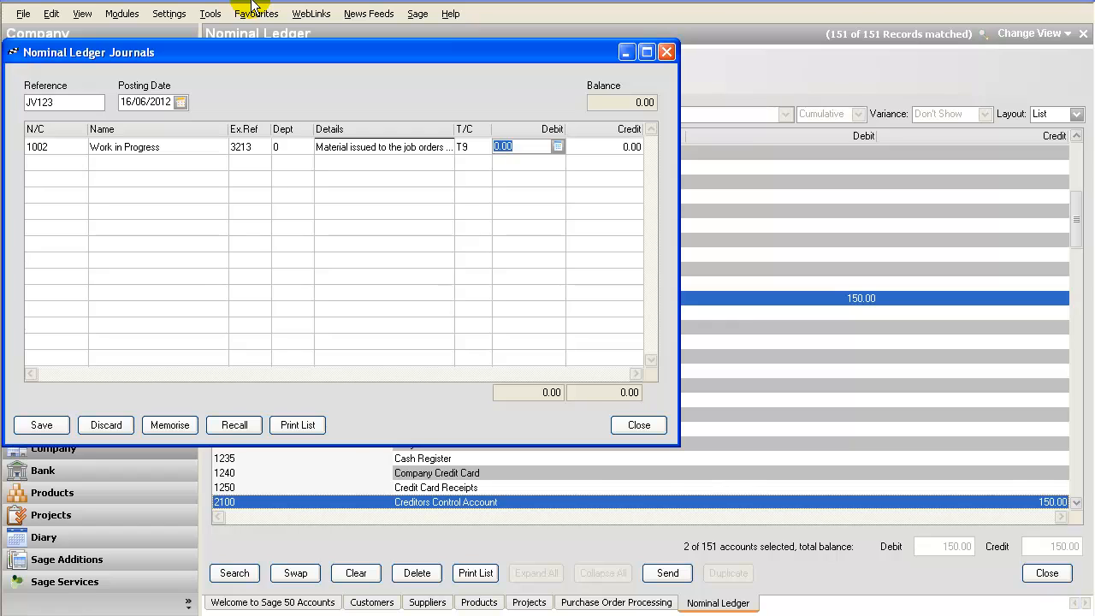
type("30")
key("Tab")
key("Tab")
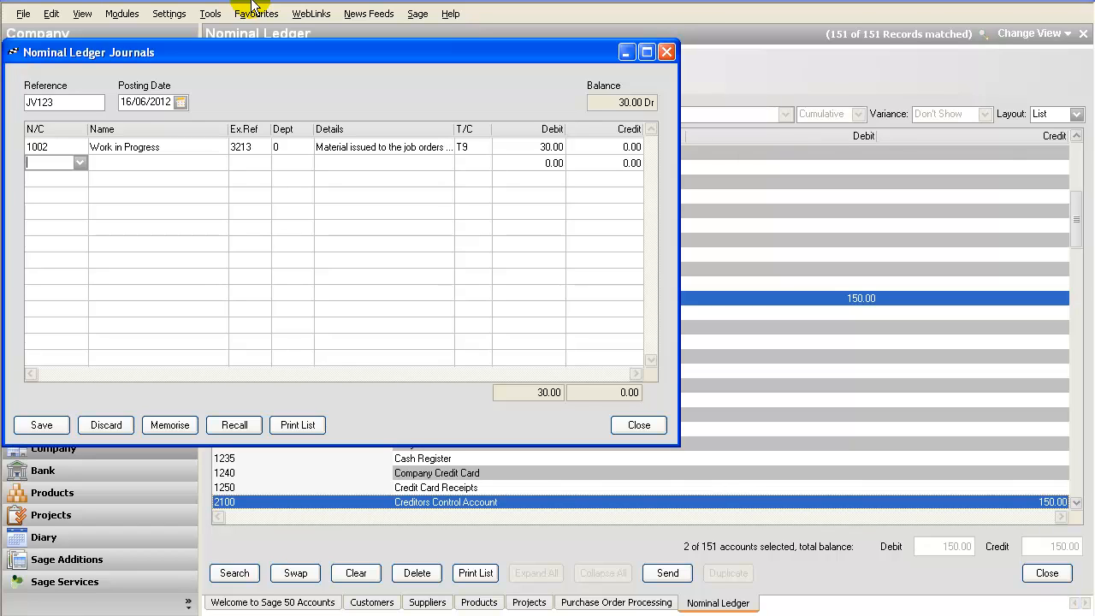
Add a second journal line for account 1001 (Stock), copying the details text from the line above.
type("1001")
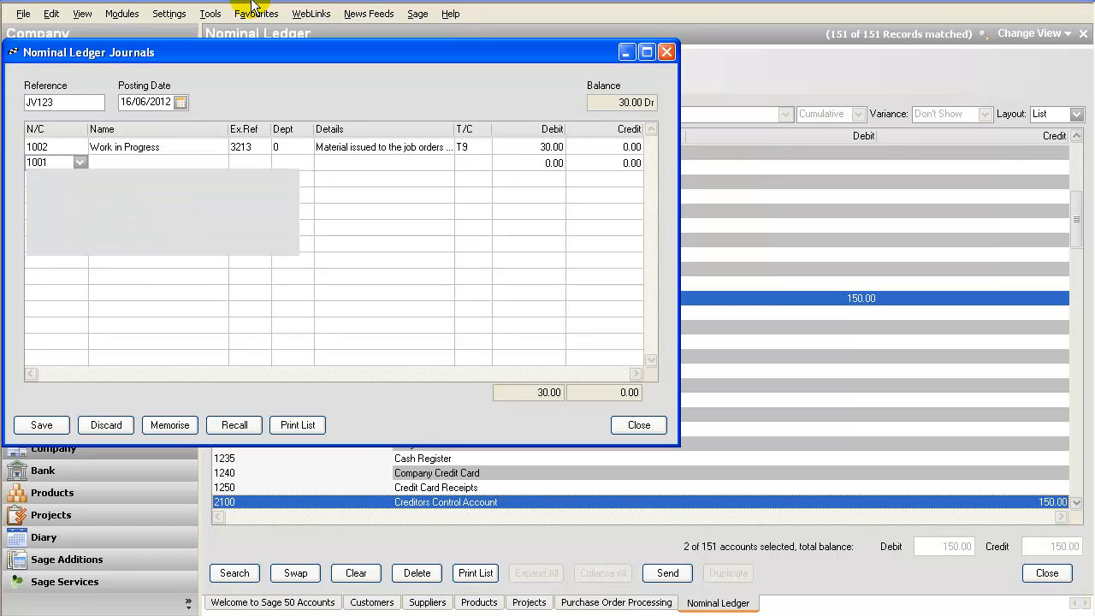
key("Tab")
key("Tab")
key("Tab")
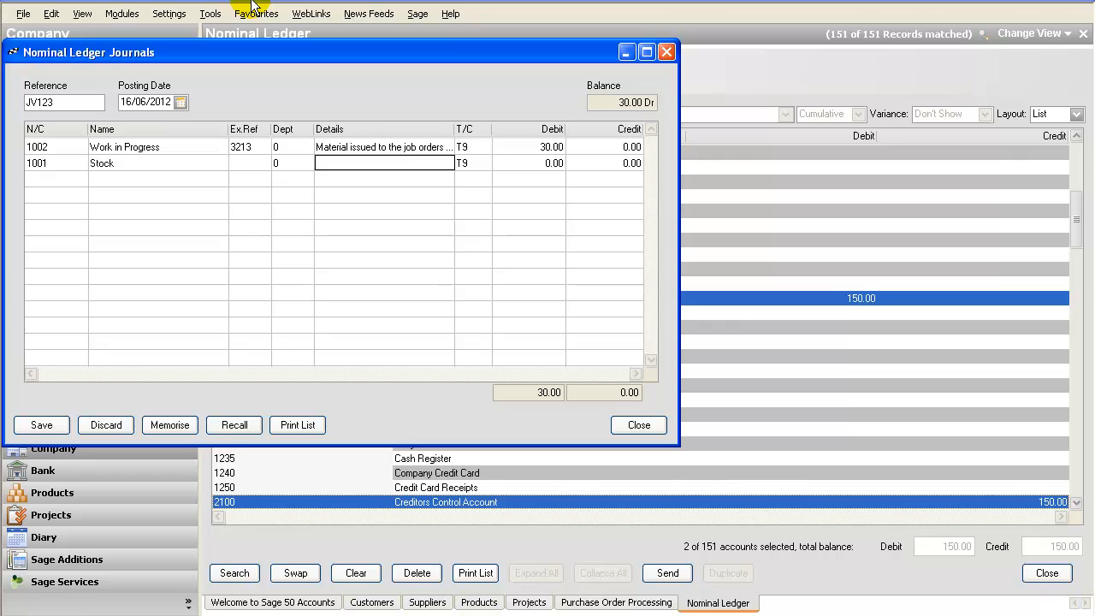
key("F6")
key("Tab")
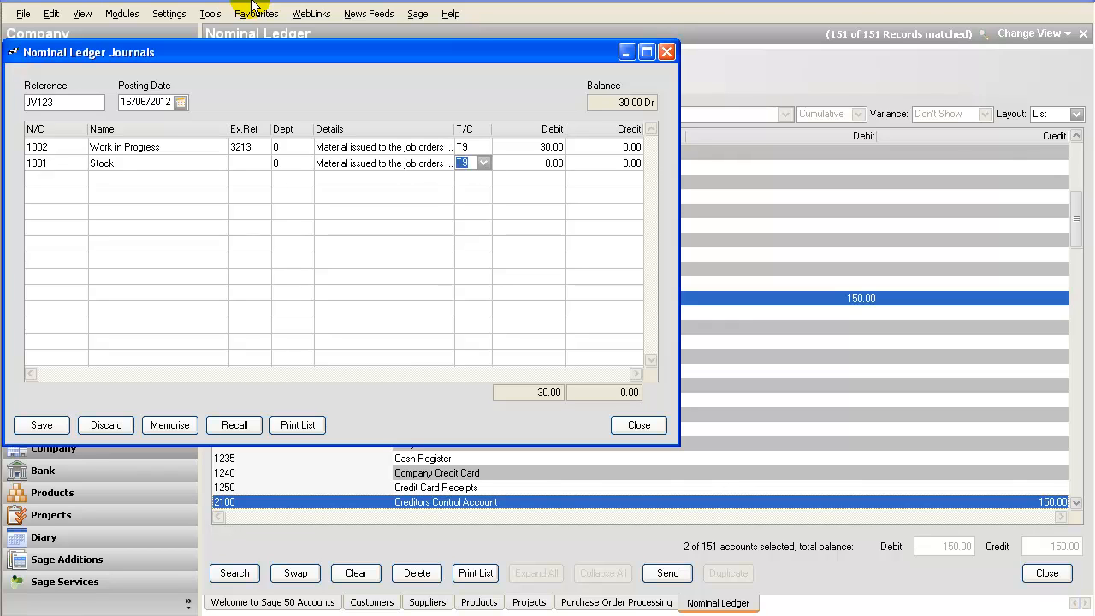
Credit the Stock line with 30.00 and save the journal, putting the emptied journal window away.
key("Tab")
key("Tab")
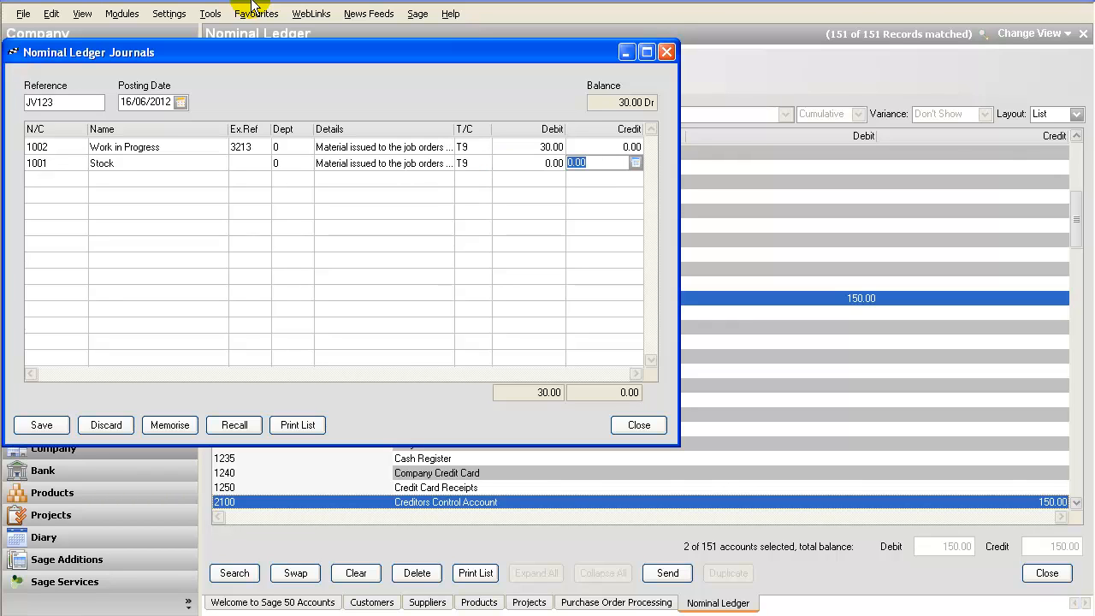
type("30")
key("Tab")
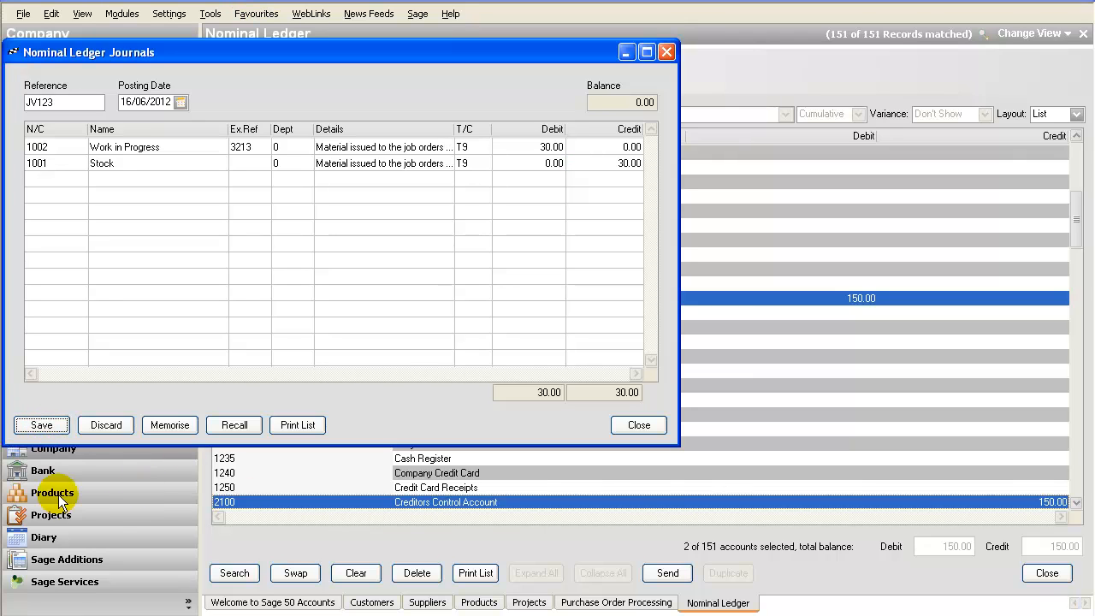
left_click(42, 422)
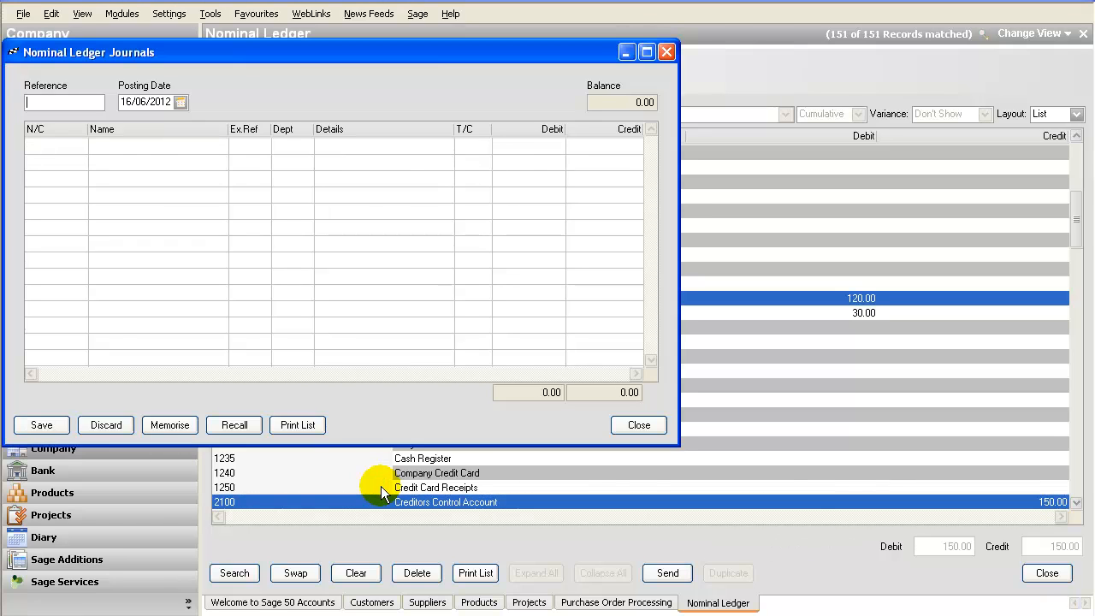
left_click(653, 425)
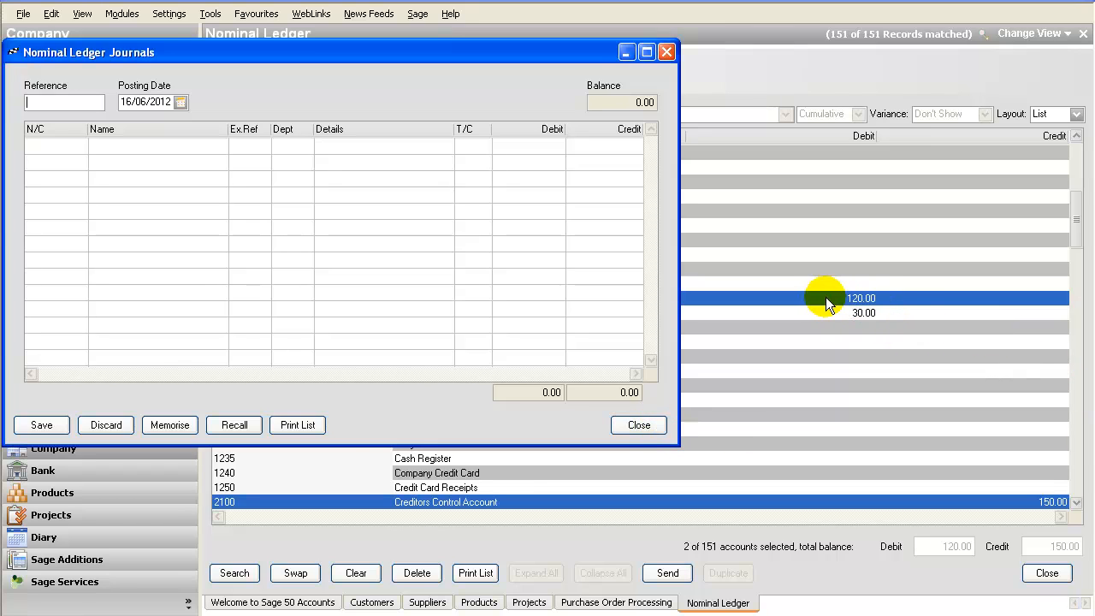
left_click(626, 52)
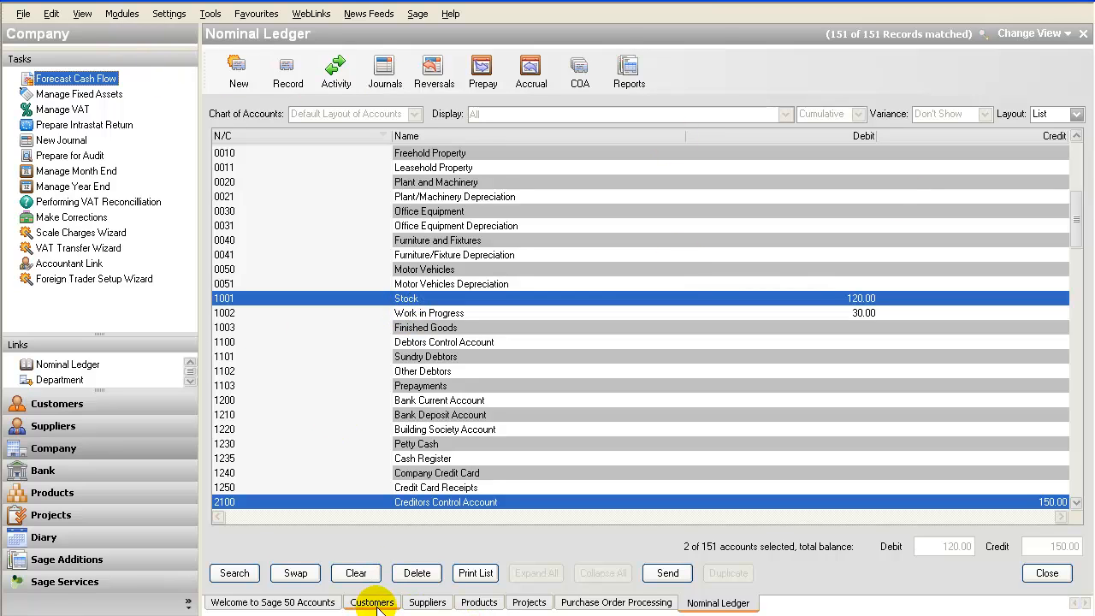
Preview the Product Valuation (Average Cost Price) report for all products with the default criteria.
left_click(481, 602)
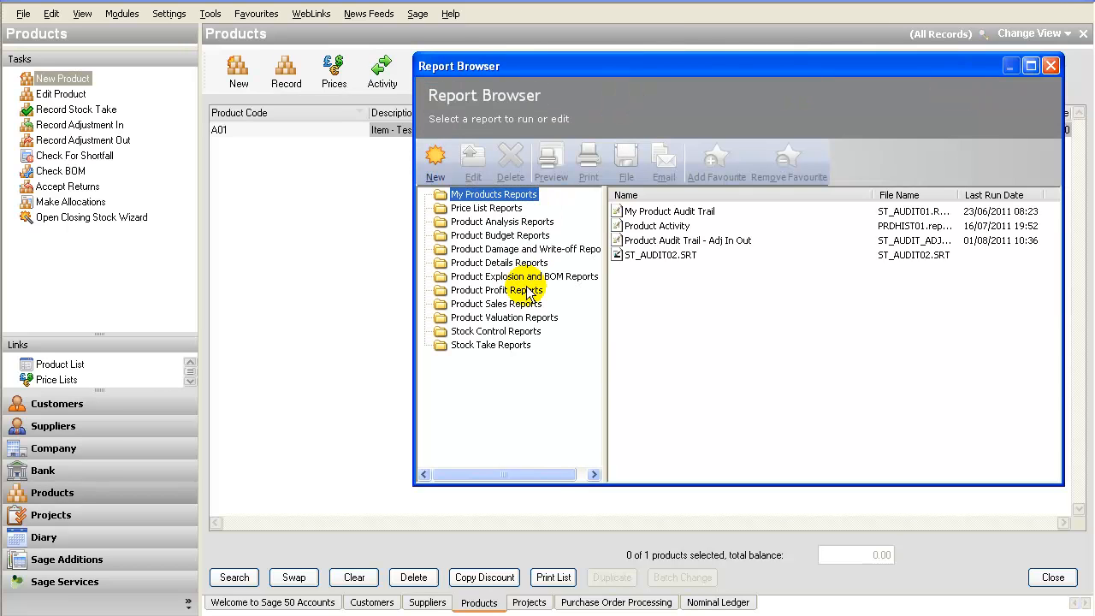
left_click(509, 319)
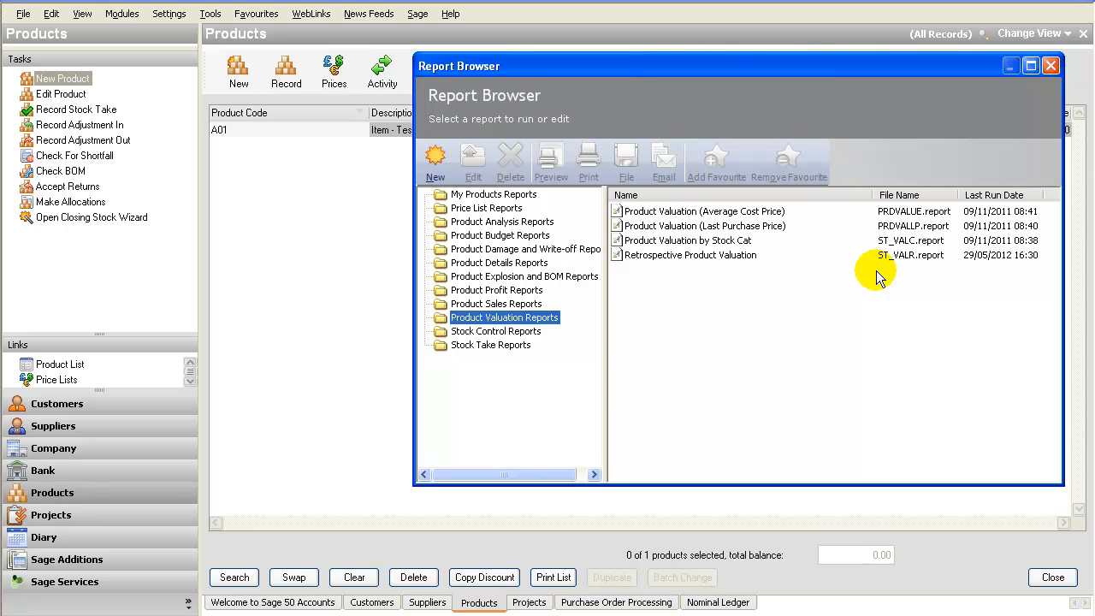
left_click(734, 214)
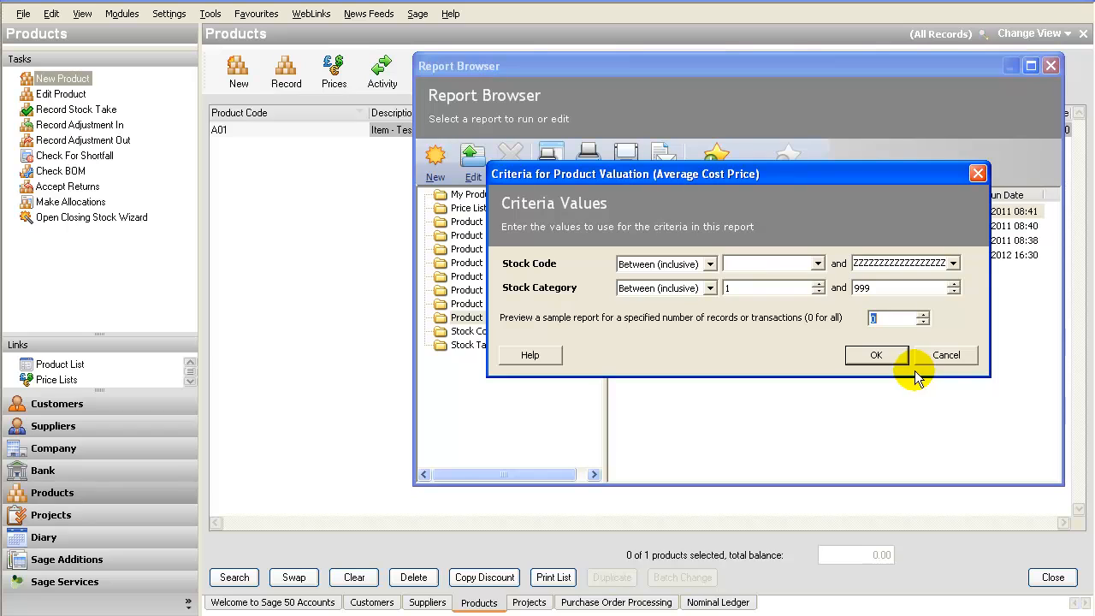
left_click(869, 364)
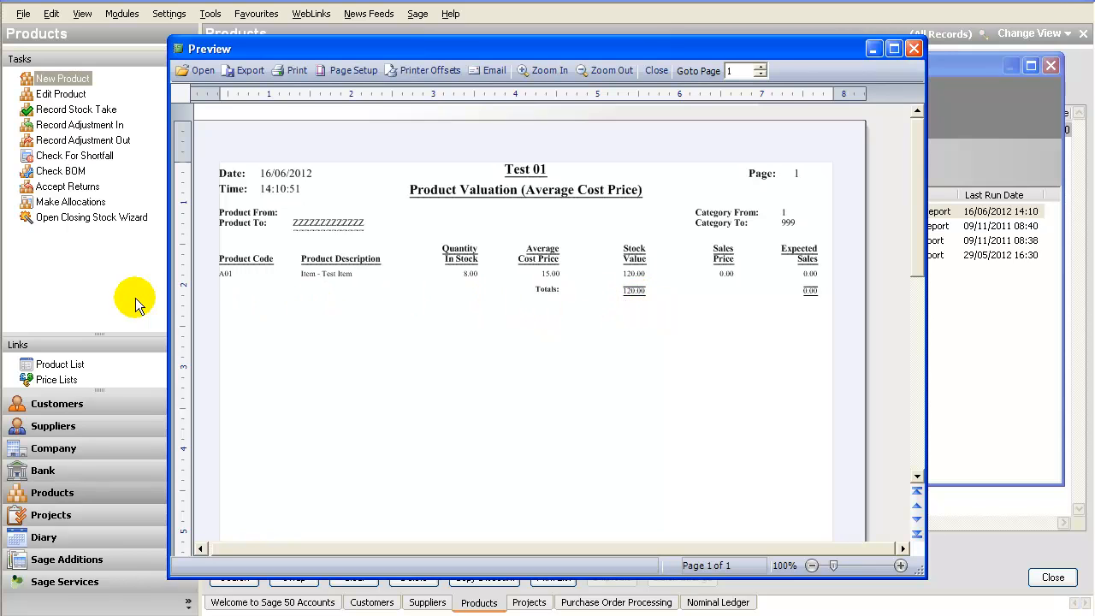
left_click_drag(842, 48, 1007, 203)
left_click_drag(823, 248, 795, 293)
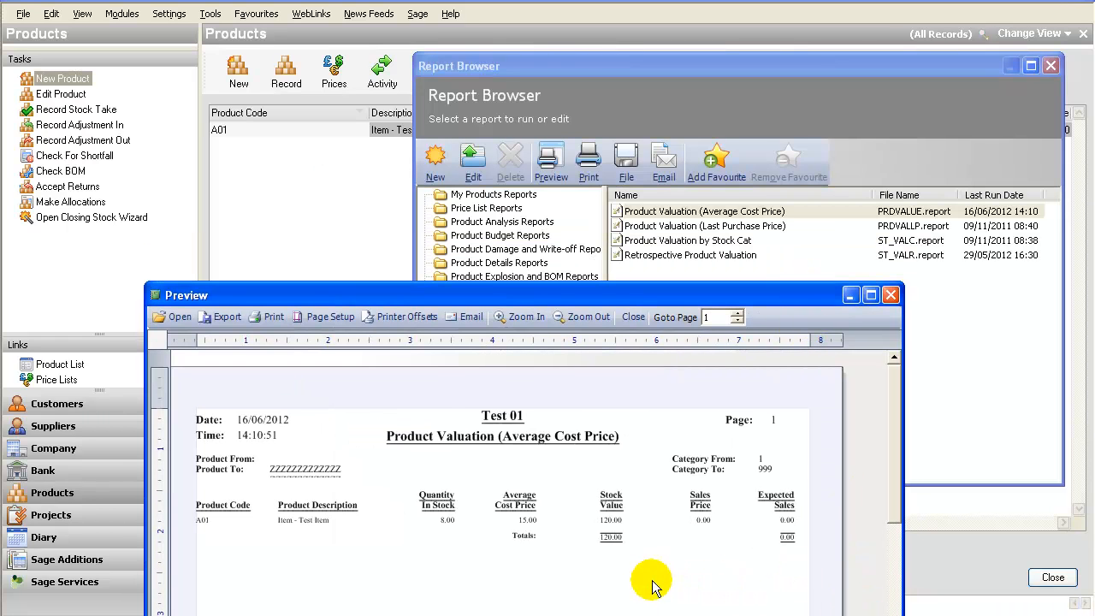
Bring back the Cost Code Summary per Project preview to check the project's material cost, and minimize it again.
left_click(309, 615)
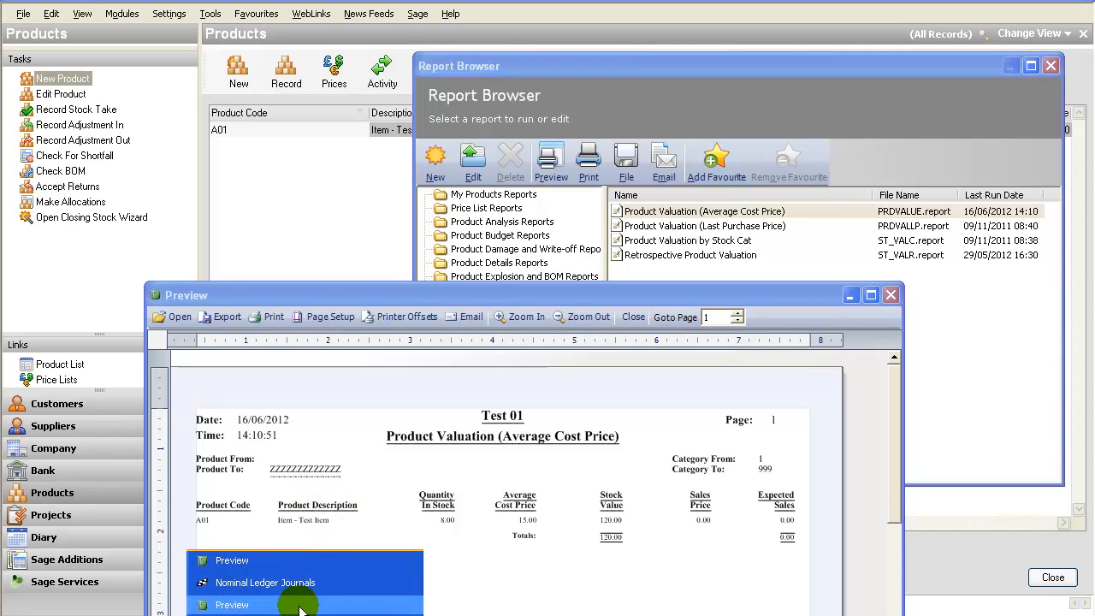
left_click(317, 559)
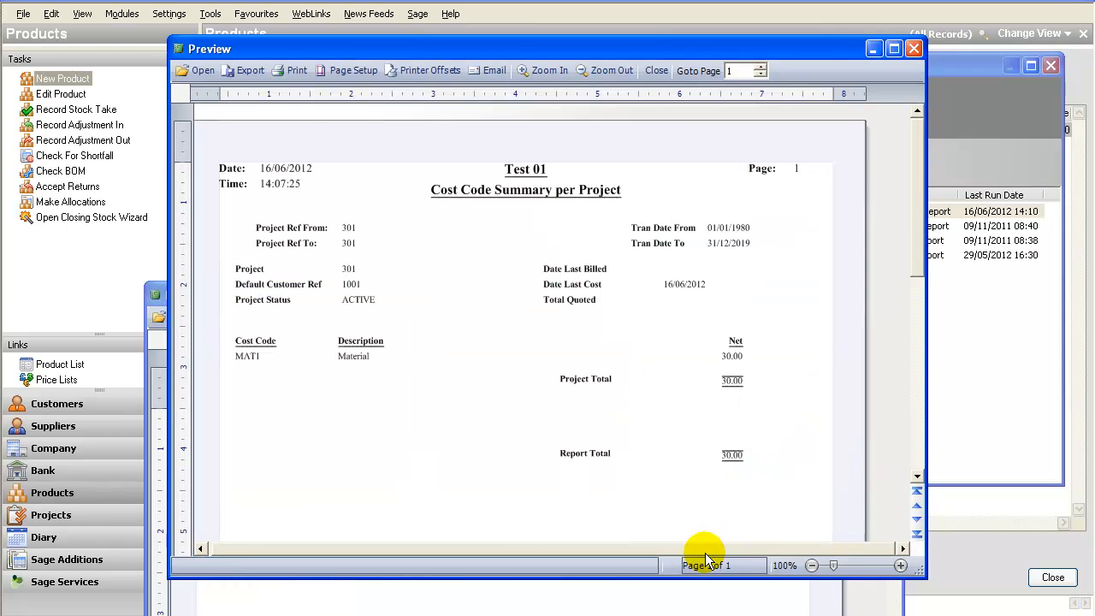
left_click(874, 53)
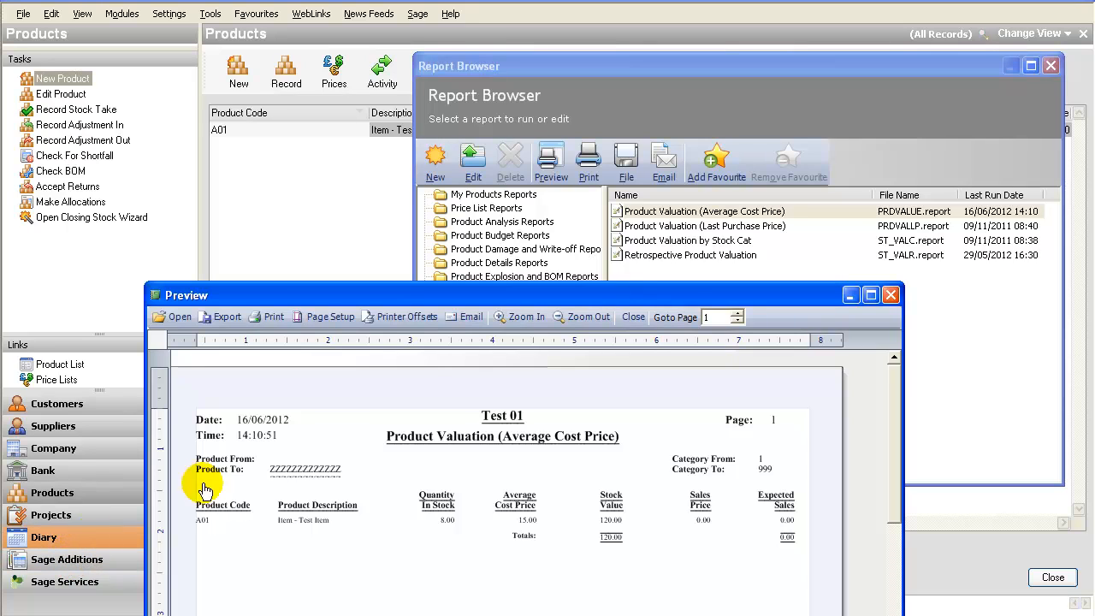
Return to the Nominal Ledger account list and close the product report browser covering it.
left_click(127, 15)
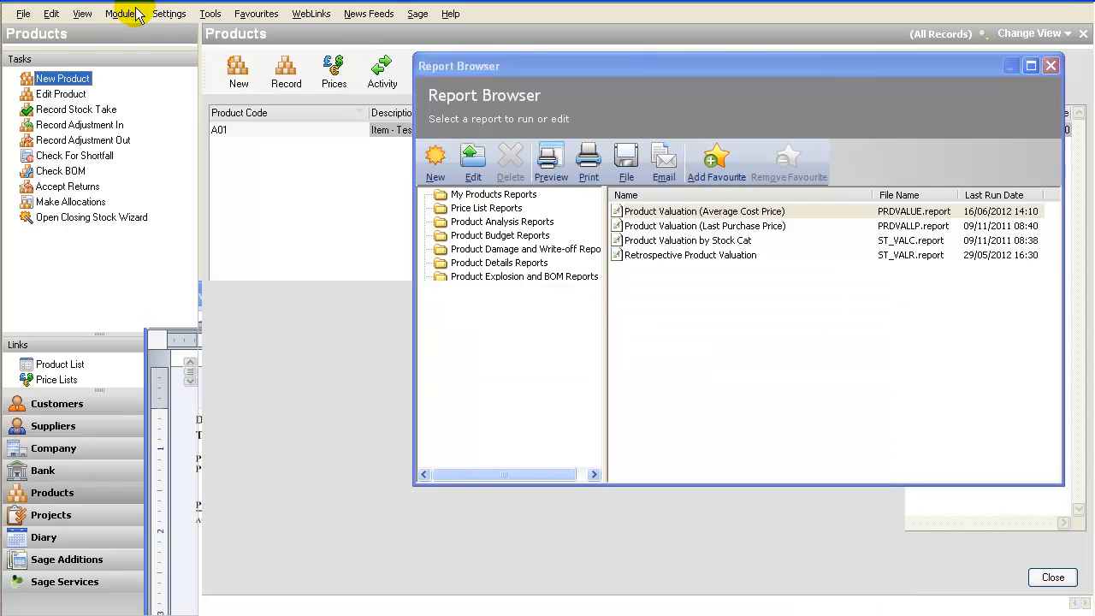
left_click(128, 15)
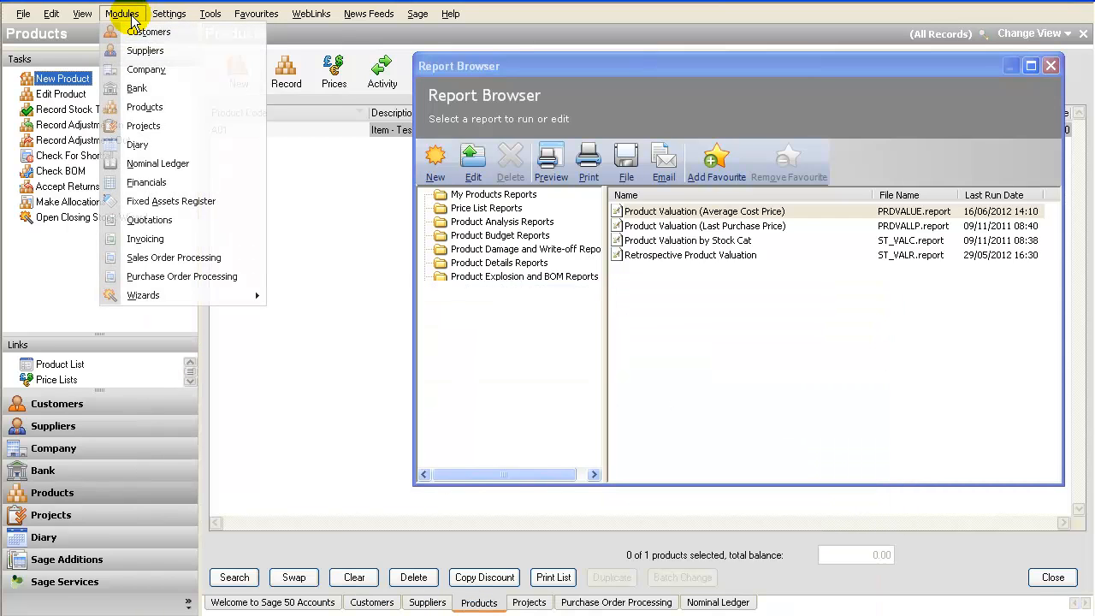
left_click(172, 164)
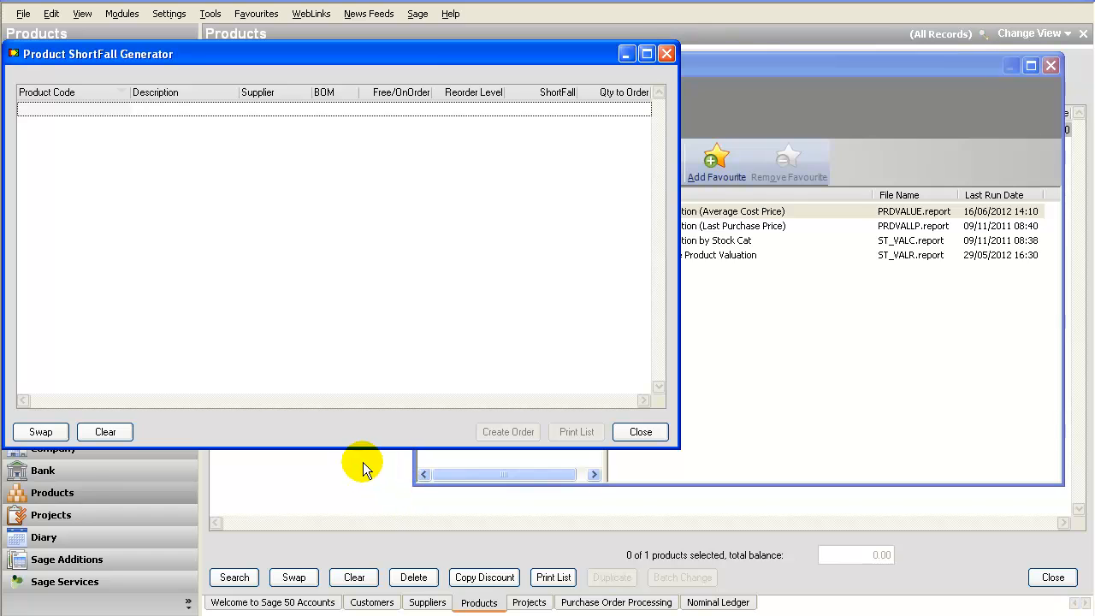
left_click(662, 52)
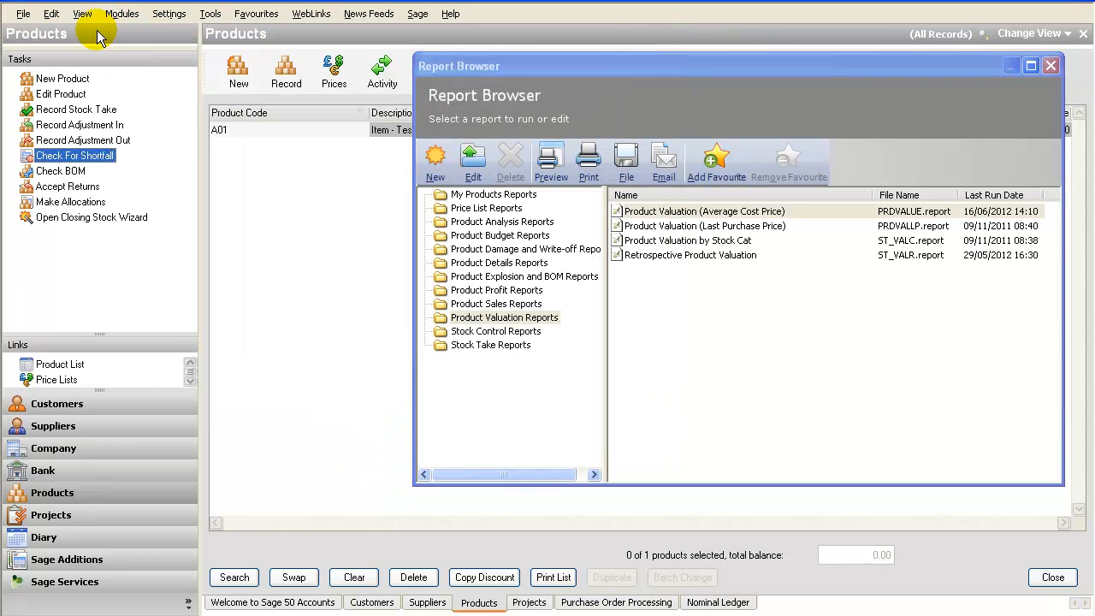
left_click(133, 17)
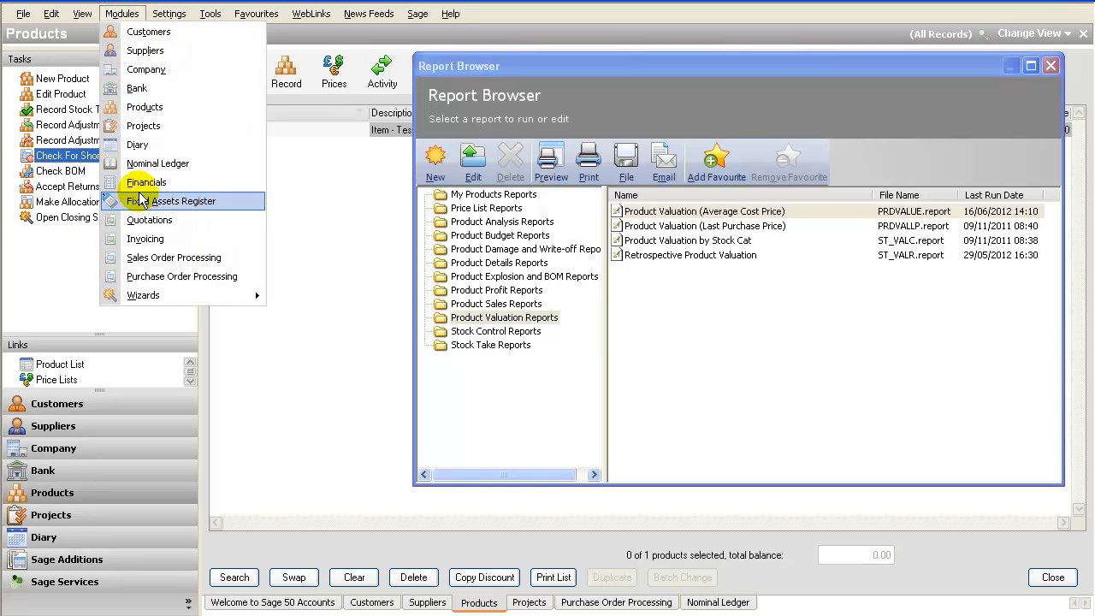
left_click(143, 164)
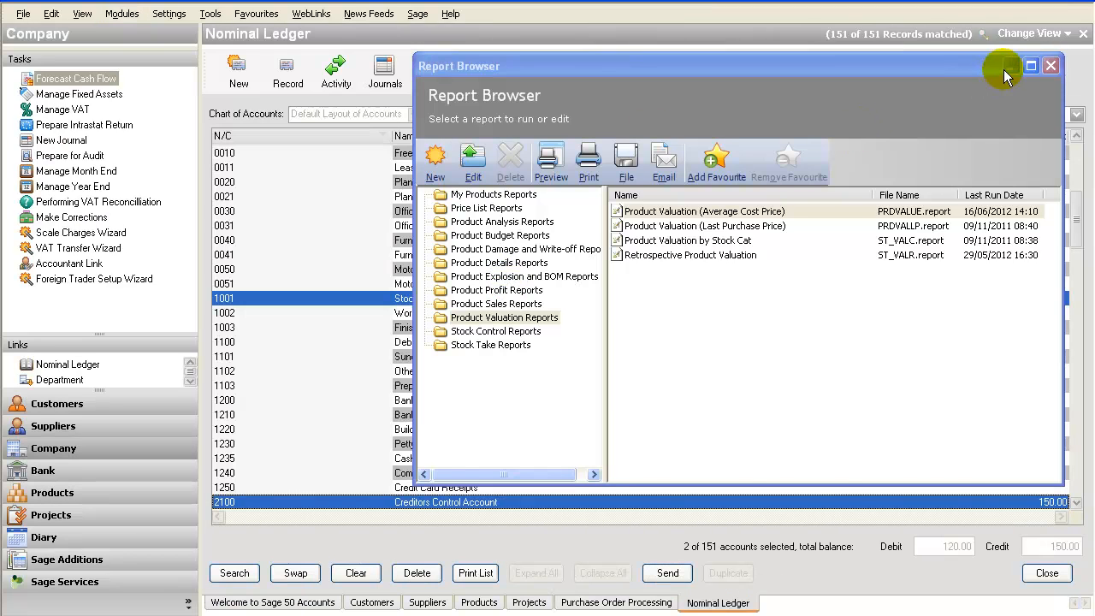
left_click(1051, 66)
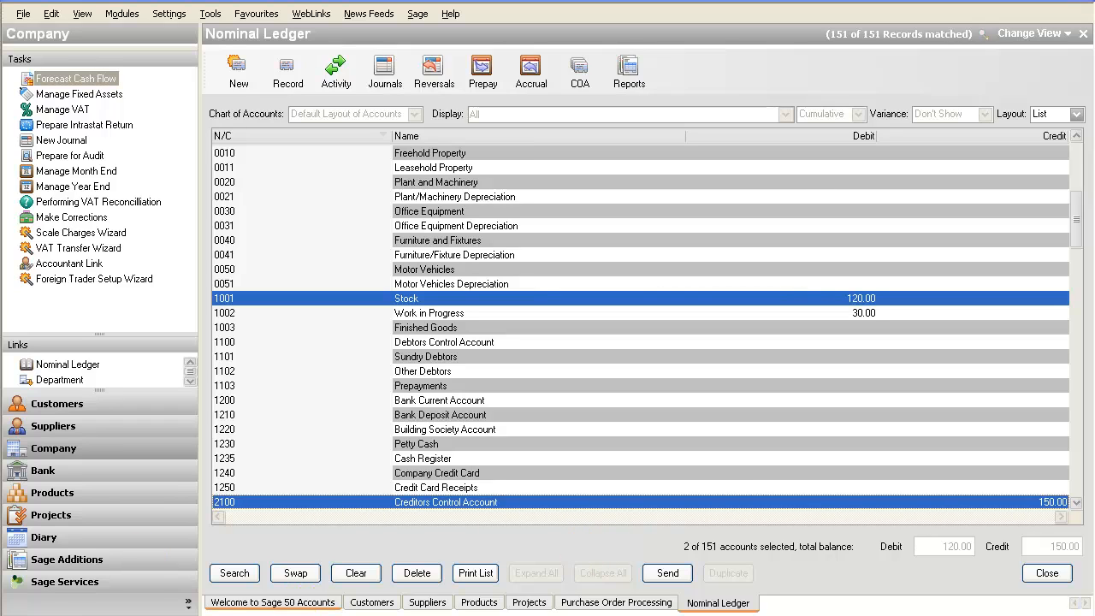
Place the shrunken Product Valuation preview above the nominal list and compare its stock value with account 1001's balance.
left_click(266, 614)
left_click(306, 562)
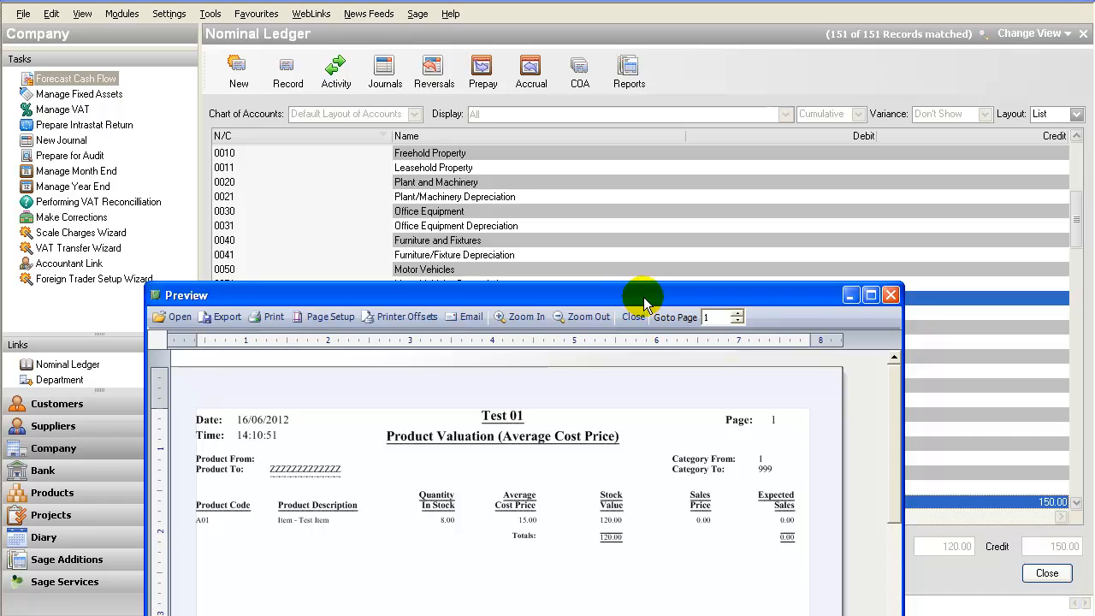
left_click_drag(643, 297, 641, 2)
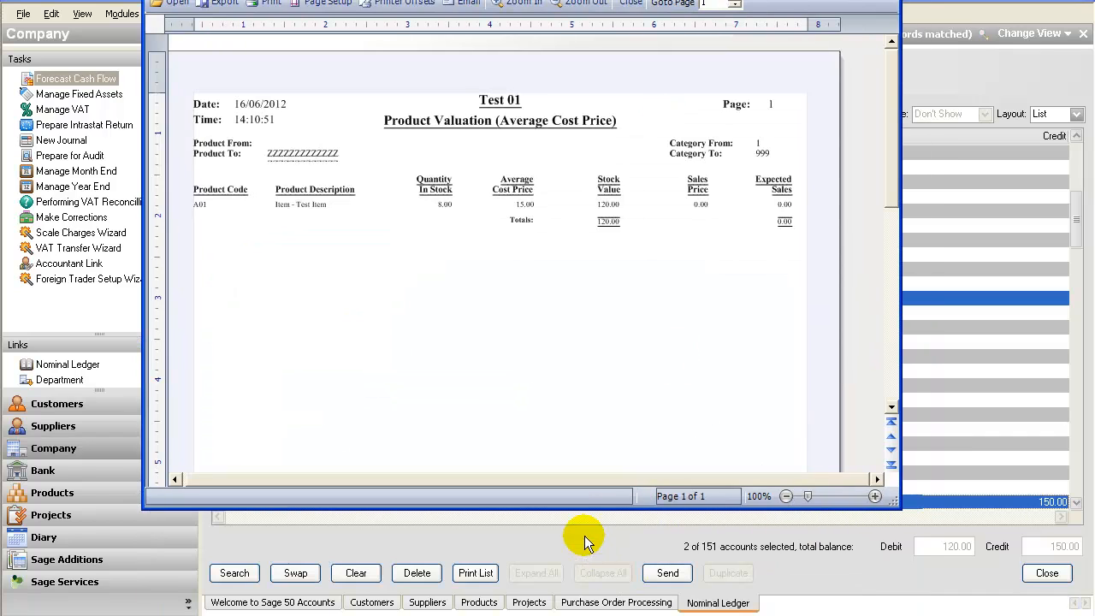
left_click_drag(571, 509, 565, 262)
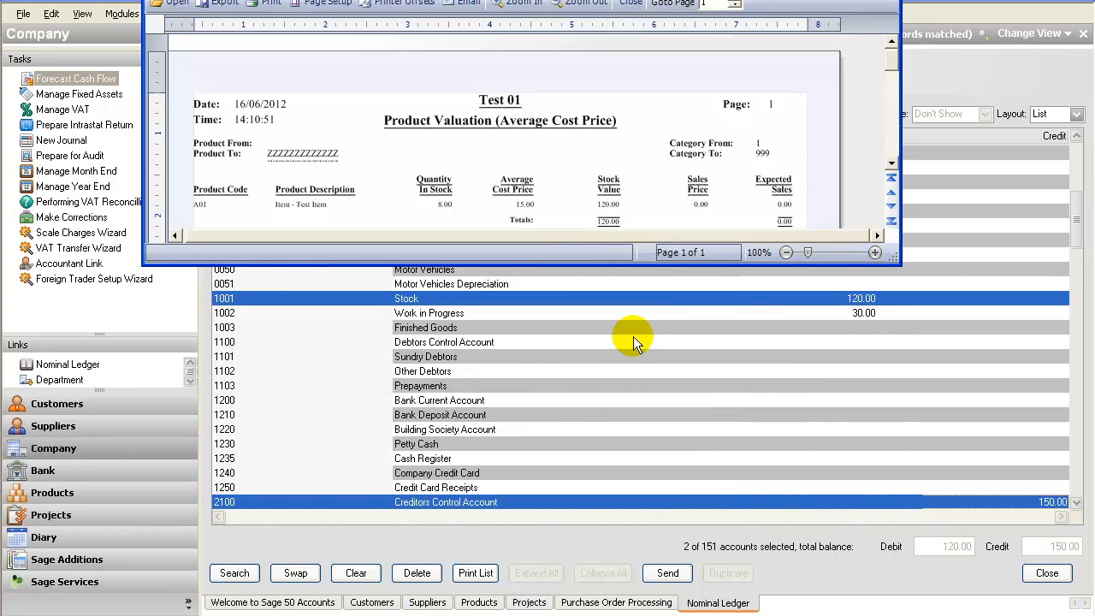
left_click(889, 299)
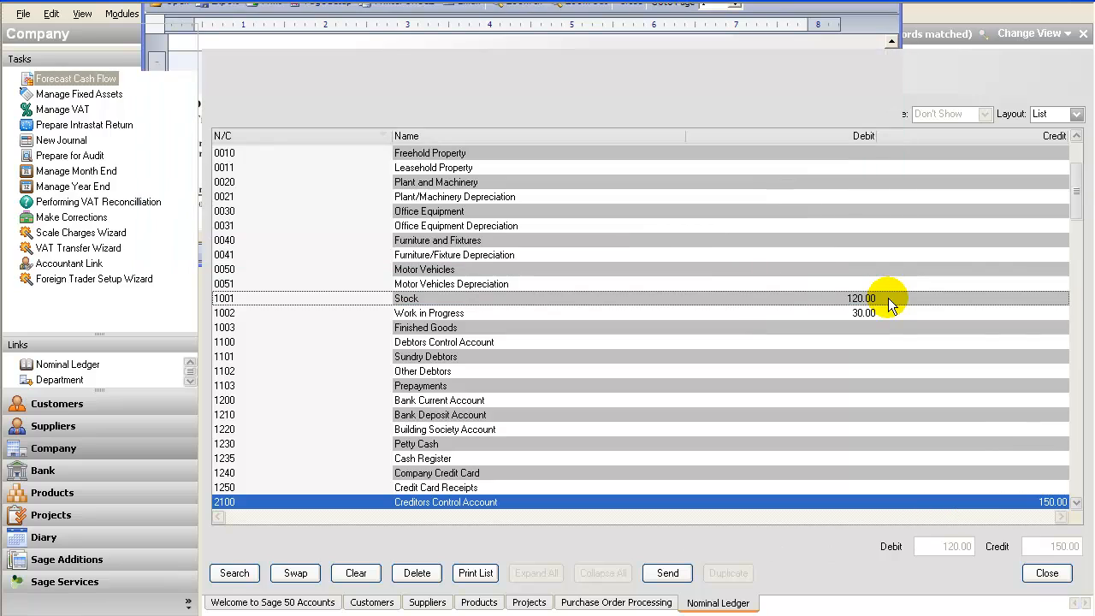
left_click(884, 298)
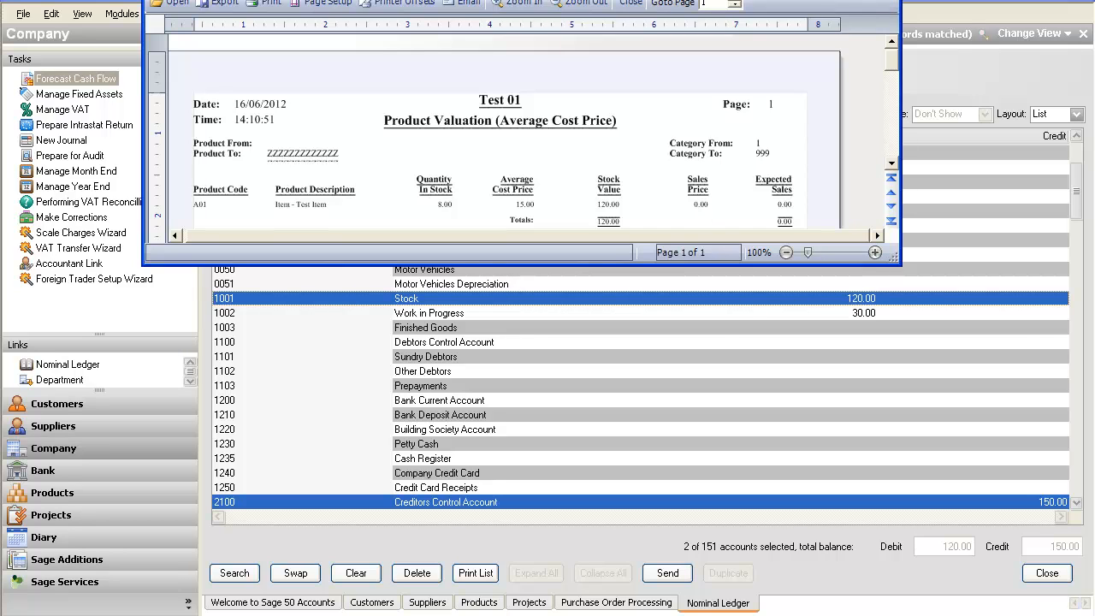
left_click(852, 0)
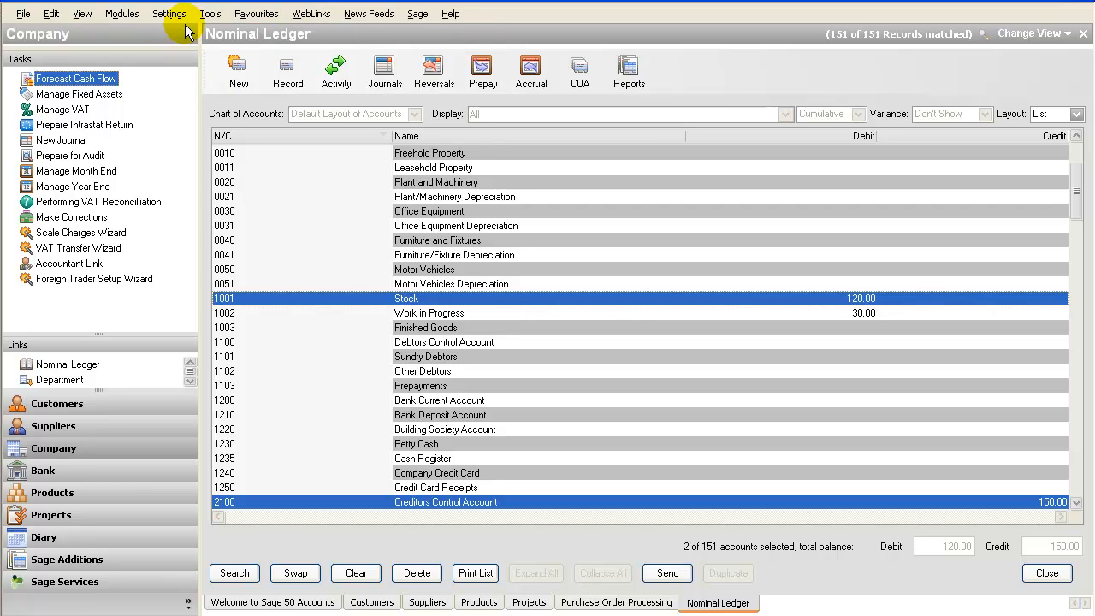
left_click(210, 15)
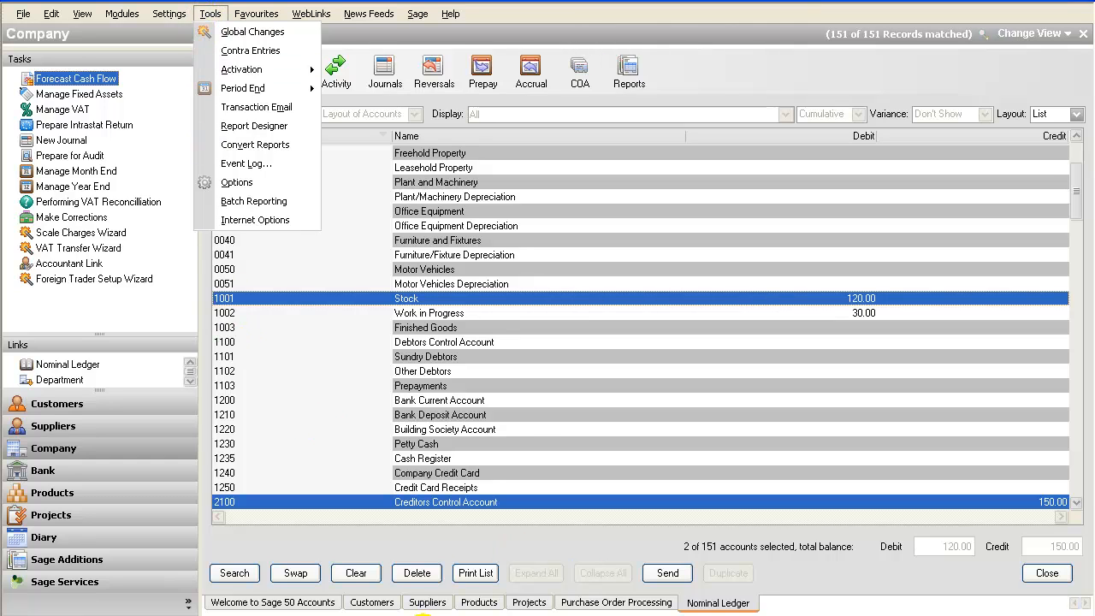
Start a stock adjustment out for product A01 in the Products module, keeping the default details and date, with reference ab2332.
left_click(479, 602)
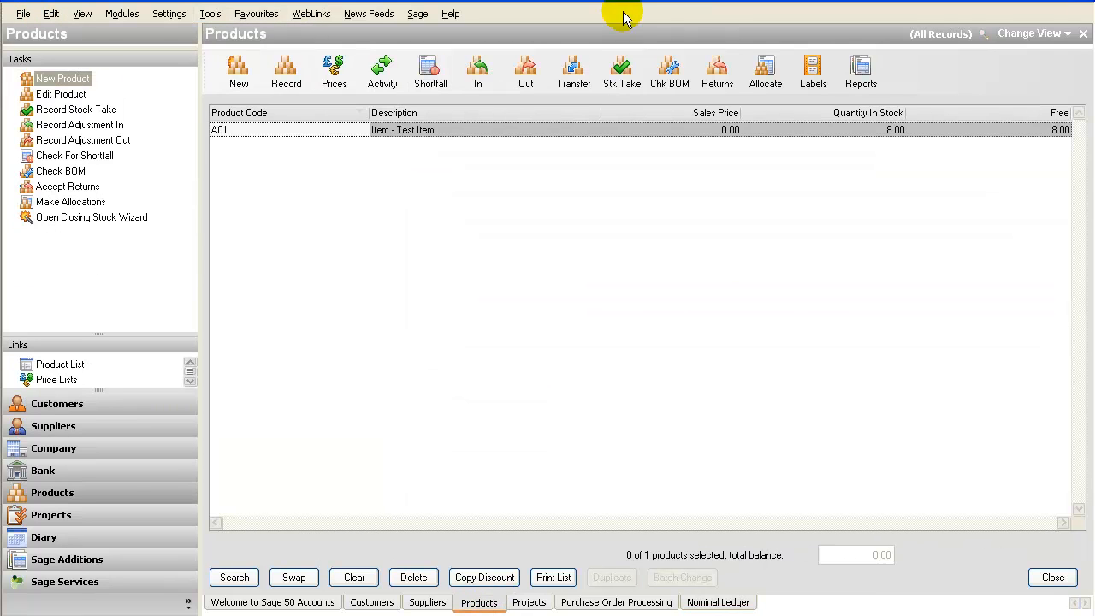
left_click(526, 83)
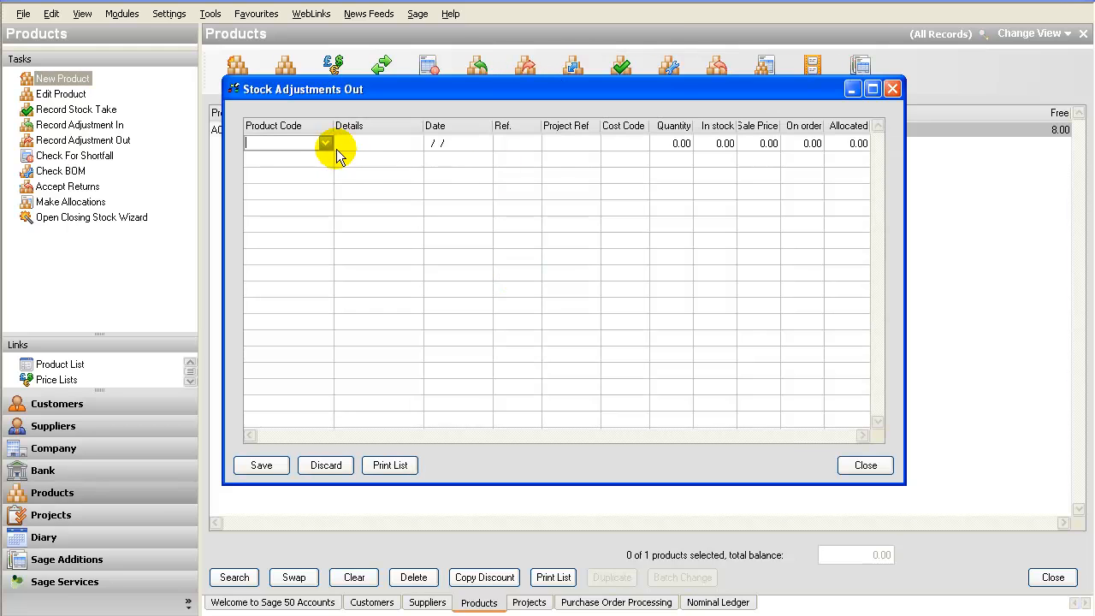
left_click(325, 143)
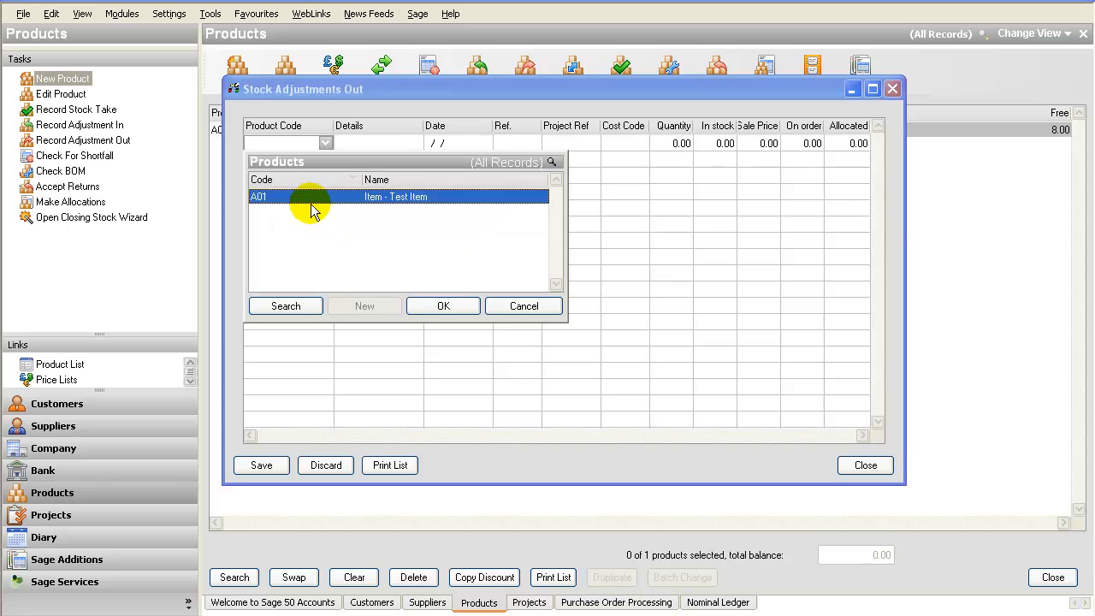
double_click(311, 207)
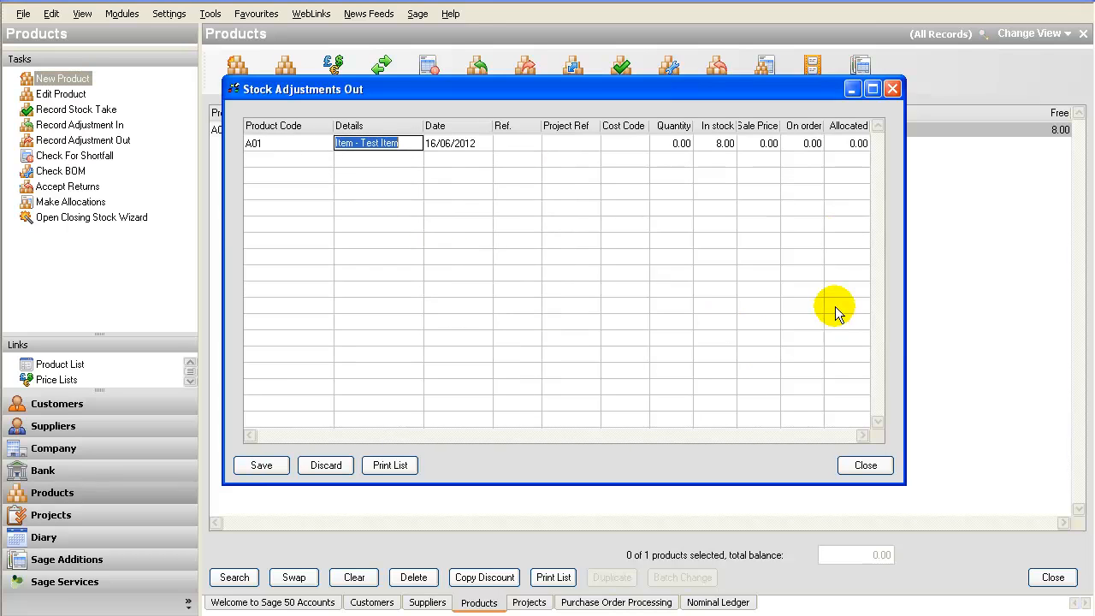
key("Tab")
key("Tab")
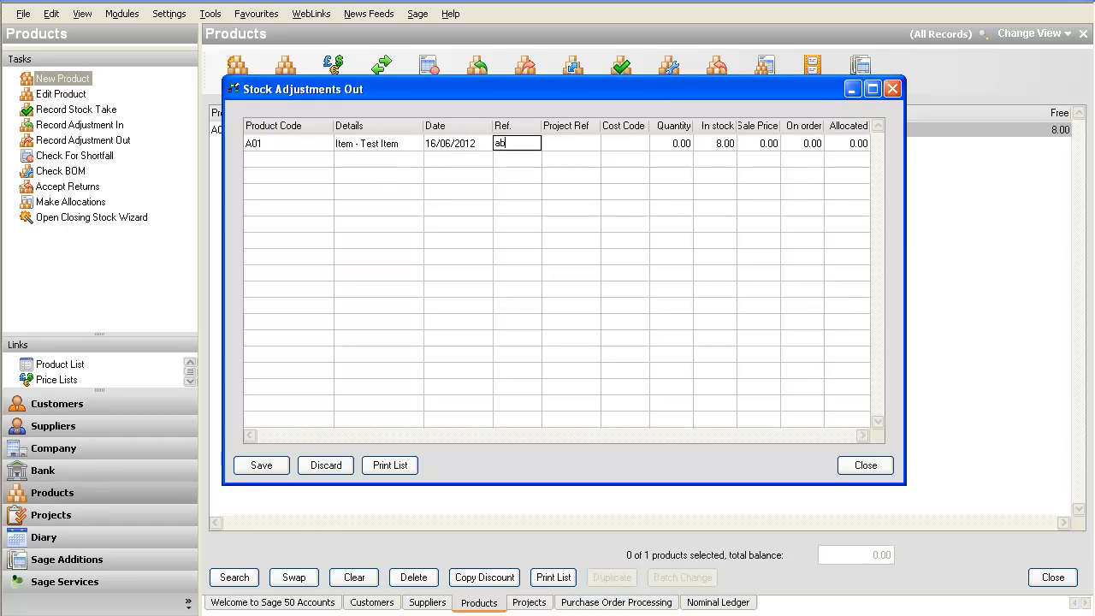
key("Tab")
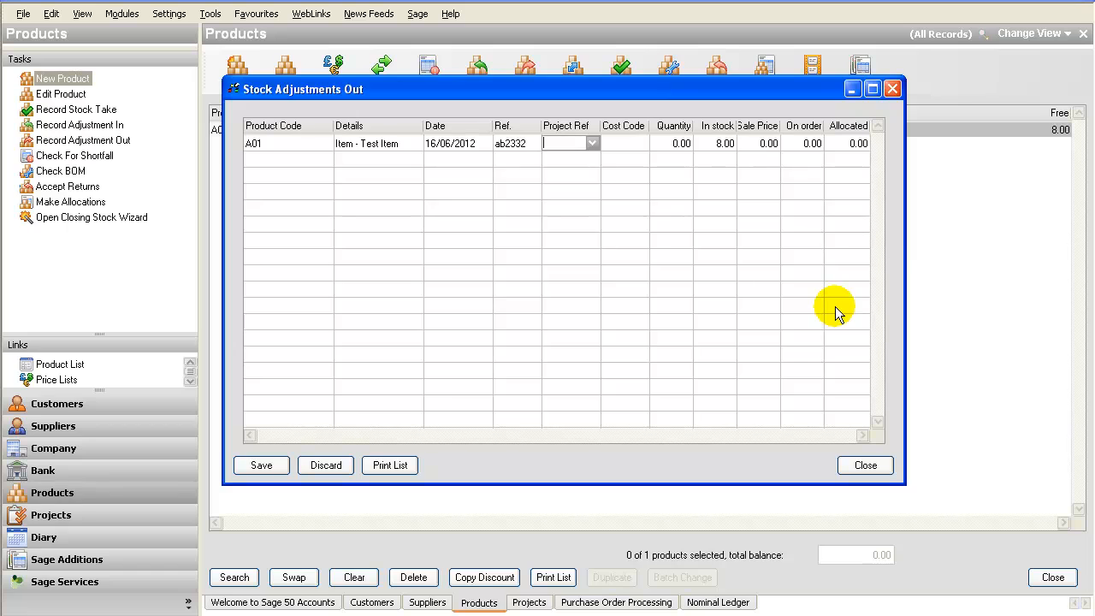
Assign the adjustment to project 301 with cost code OHD1 and quantity 1, save it and close the stock adjustment window.
left_click(593, 143)
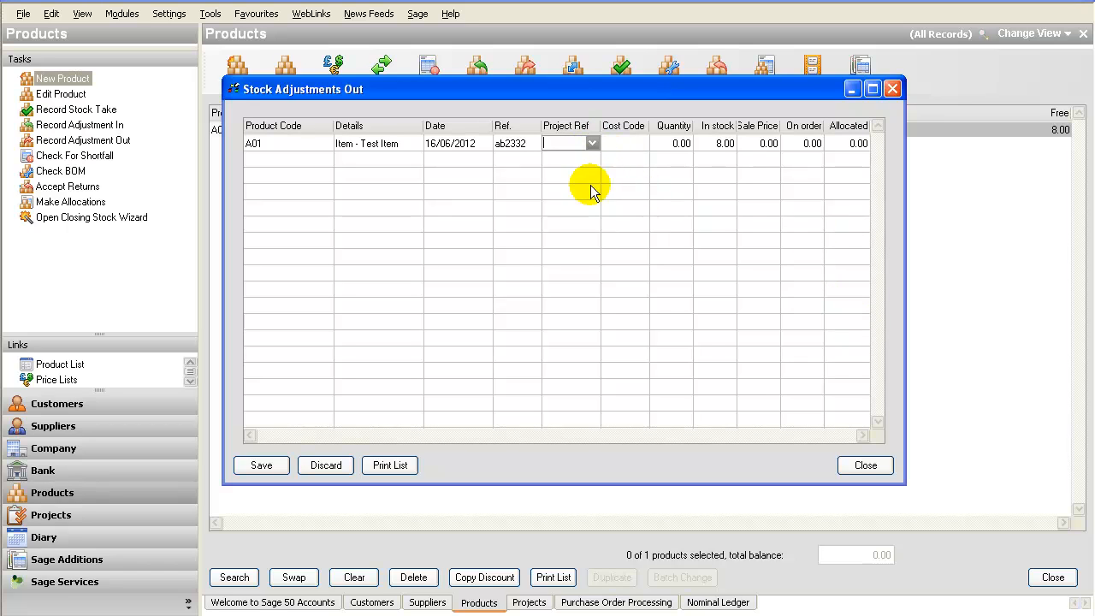
double_click(622, 199)
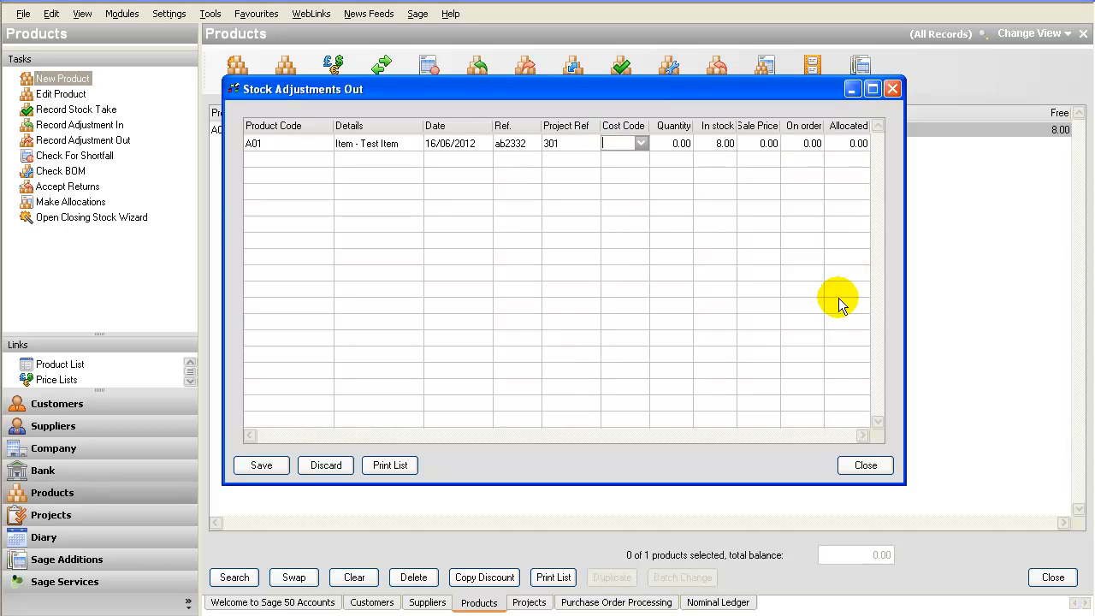
left_click(641, 143)
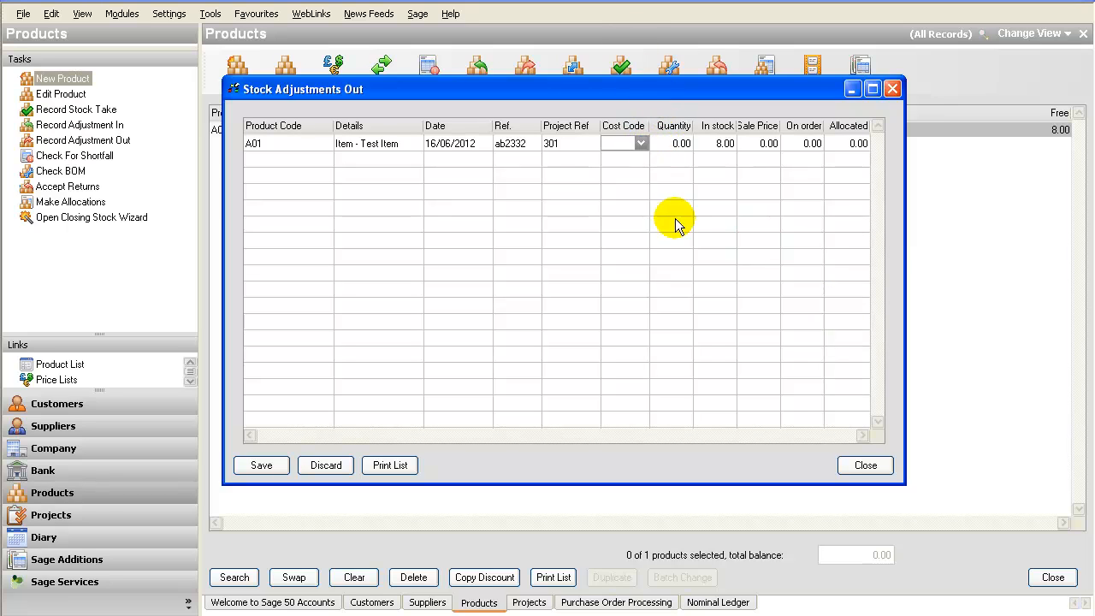
double_click(739, 241)
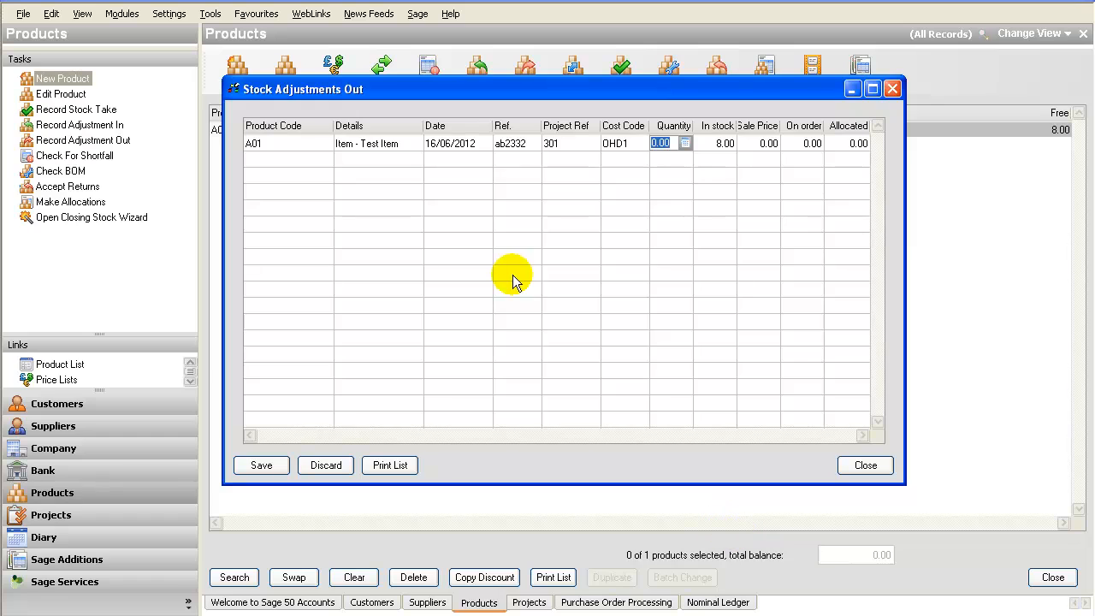
type("1")
key("Return")
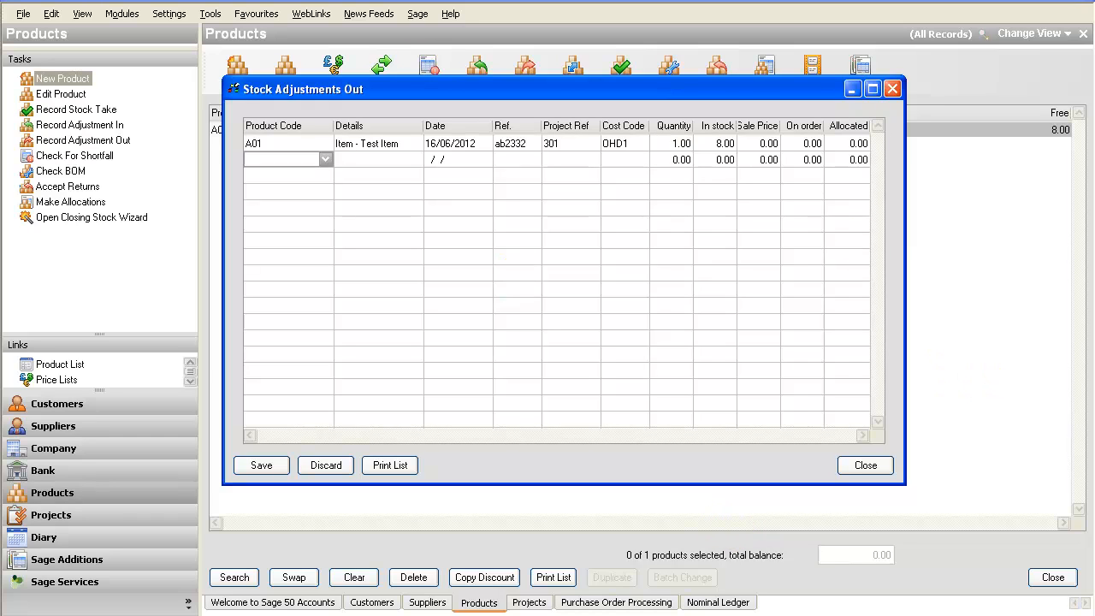
left_click(255, 472)
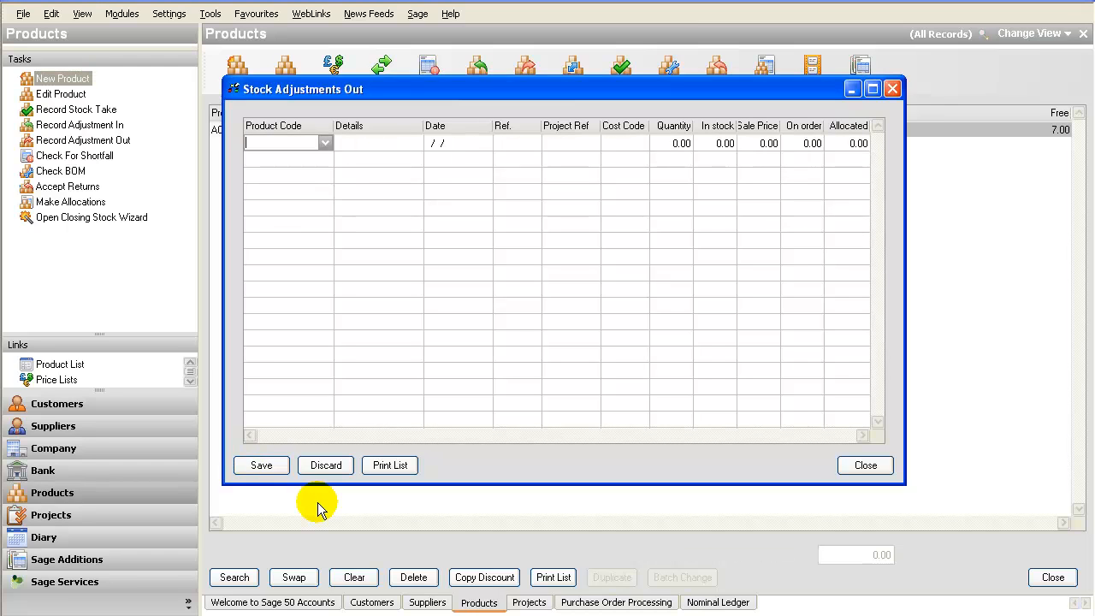
left_click(866, 472)
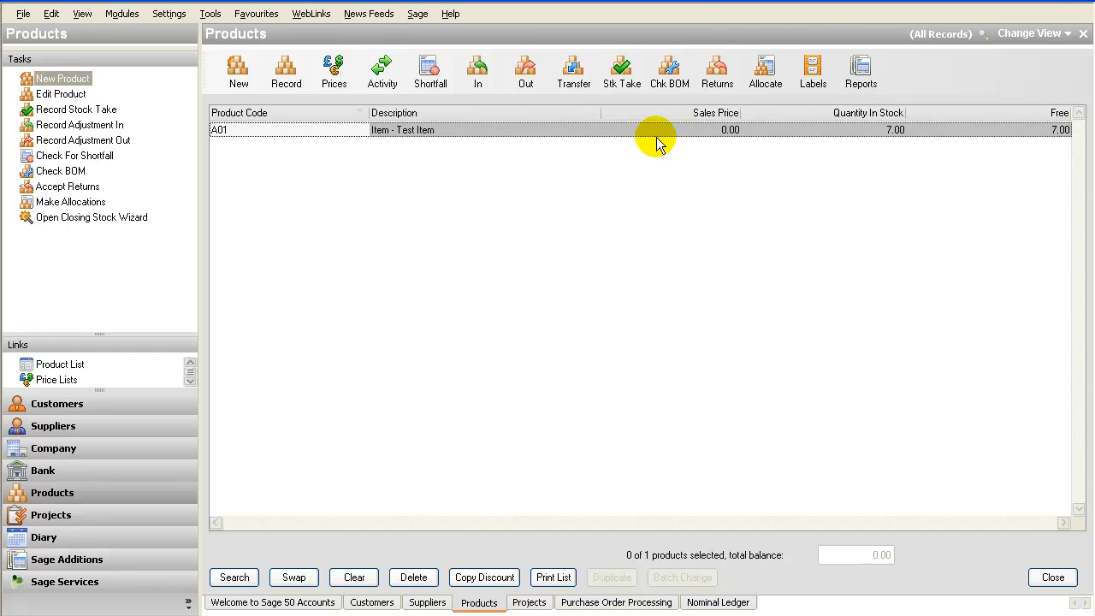
Review product A01's activity, checking the quantities out and cost prices of the adjustments issued to project 301, and close it.
left_click(493, 130)
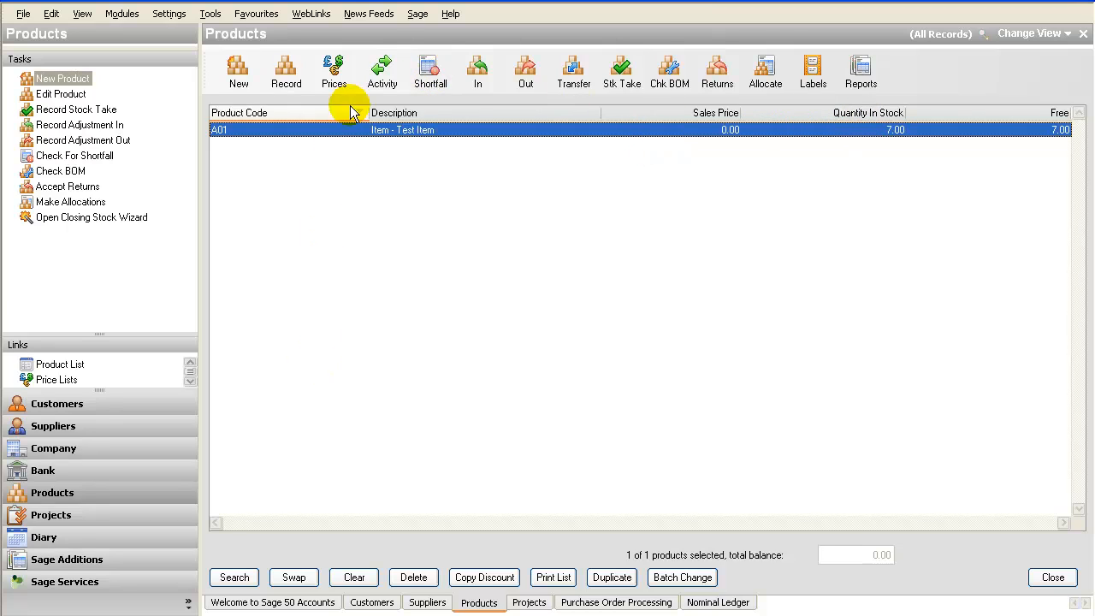
left_click(380, 70)
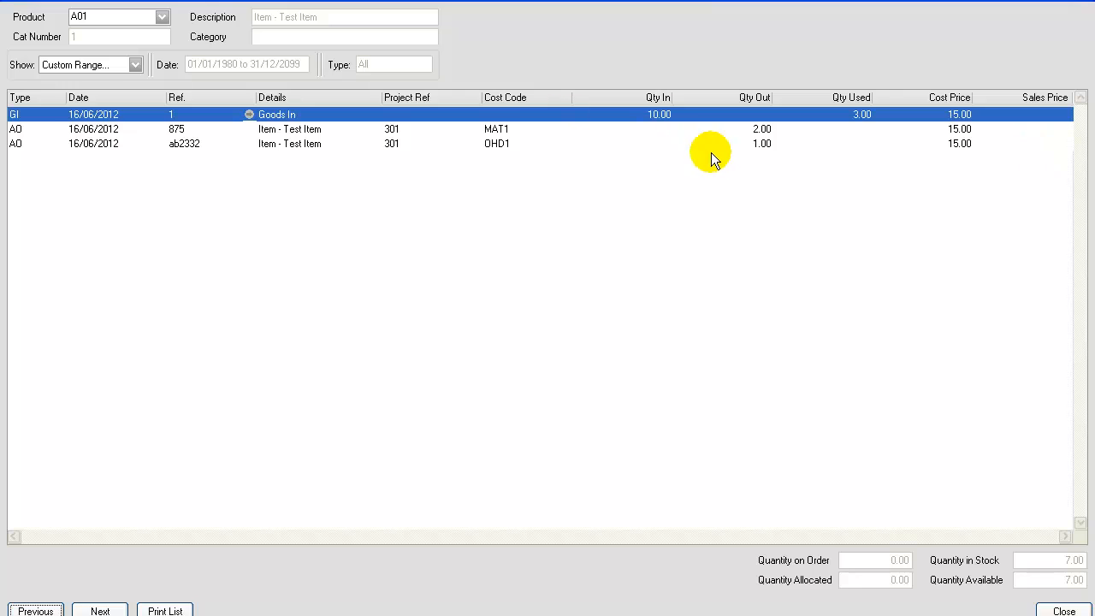
left_click(756, 145)
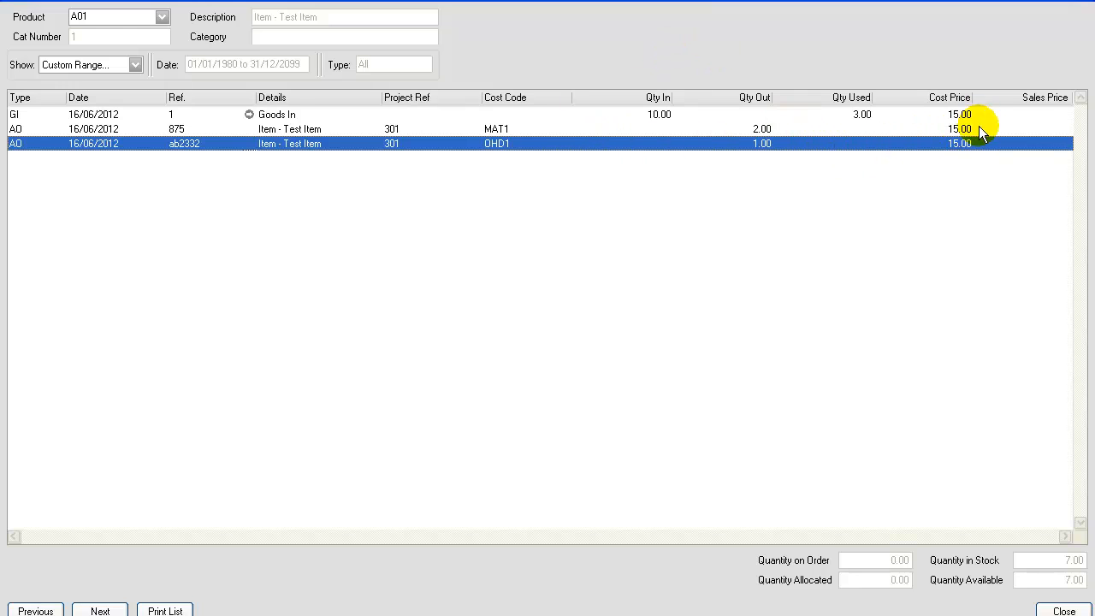
left_click(937, 128)
left_click(893, 144)
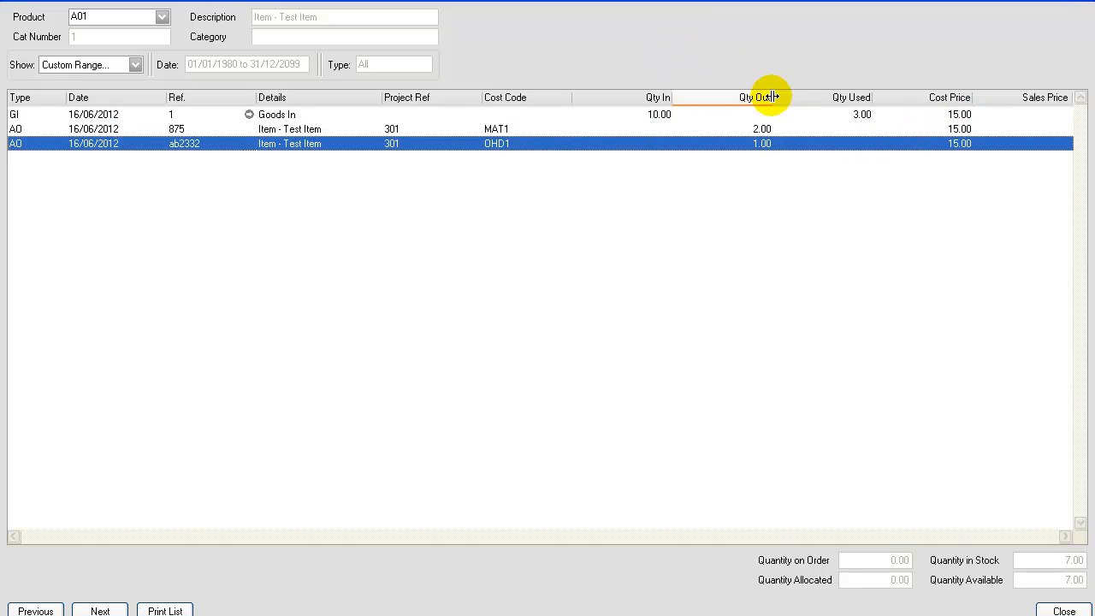
left_click(1083, 4)
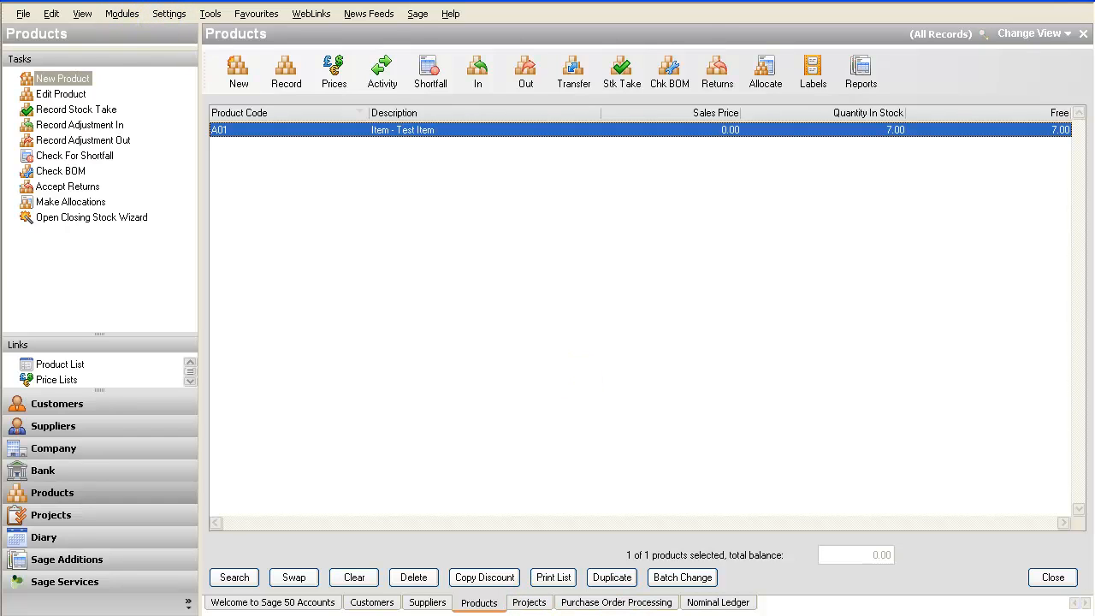
Bring back the outdated Cost Code Summary per Project preview and close it.
left_click(261, 615)
left_click(248, 605)
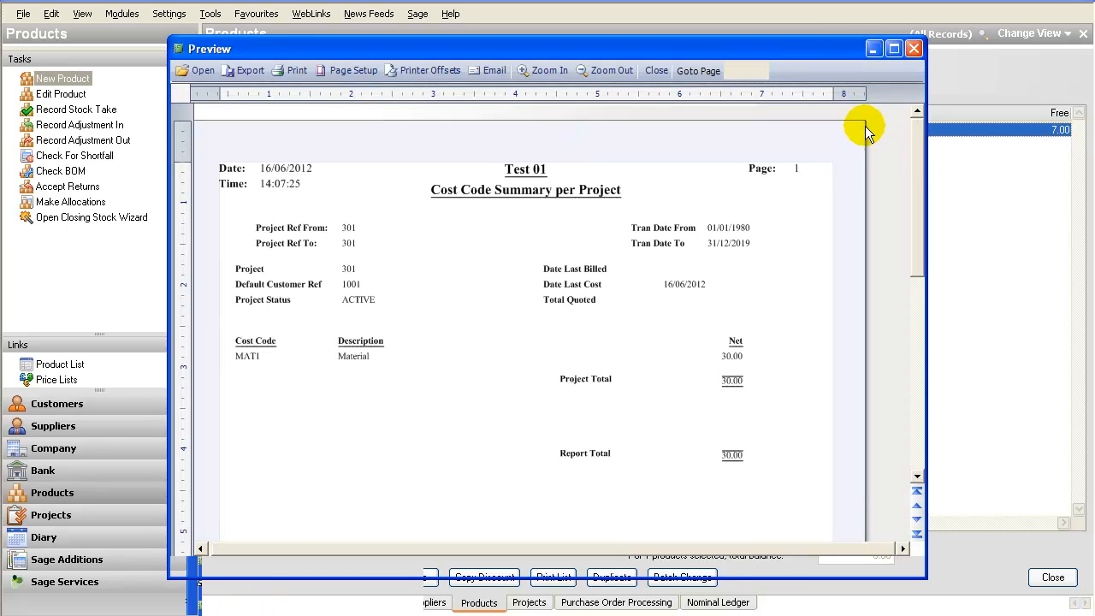
left_click(916, 50)
left_click(305, 615)
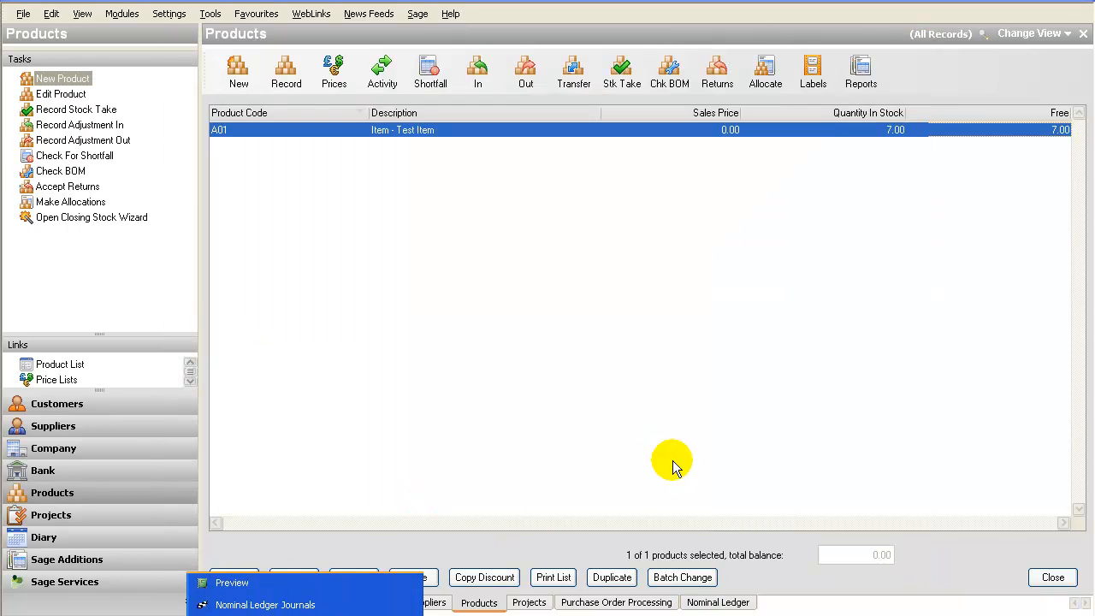
left_click(845, 573)
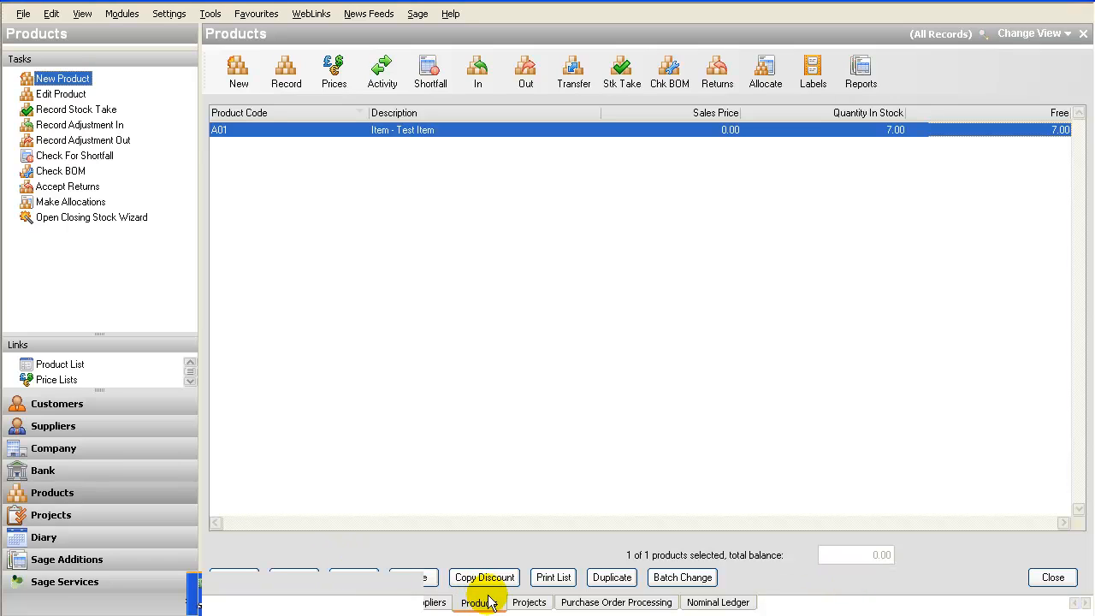
Preview the Cost Code Summary per Project report for Project A with the default criteria, and close the report browser.
left_click(544, 603)
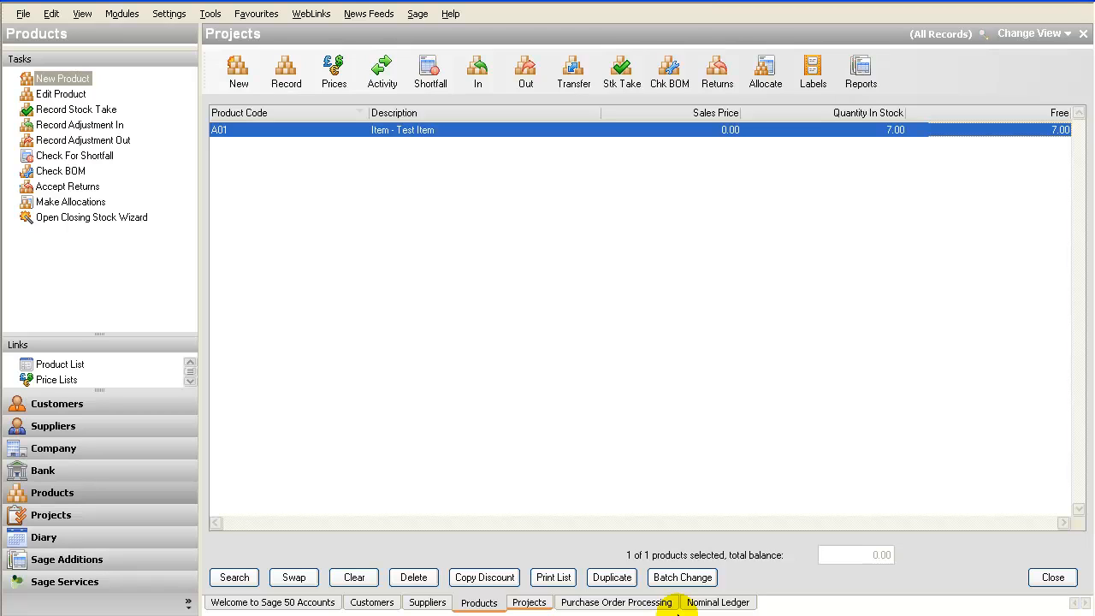
left_click(596, 605)
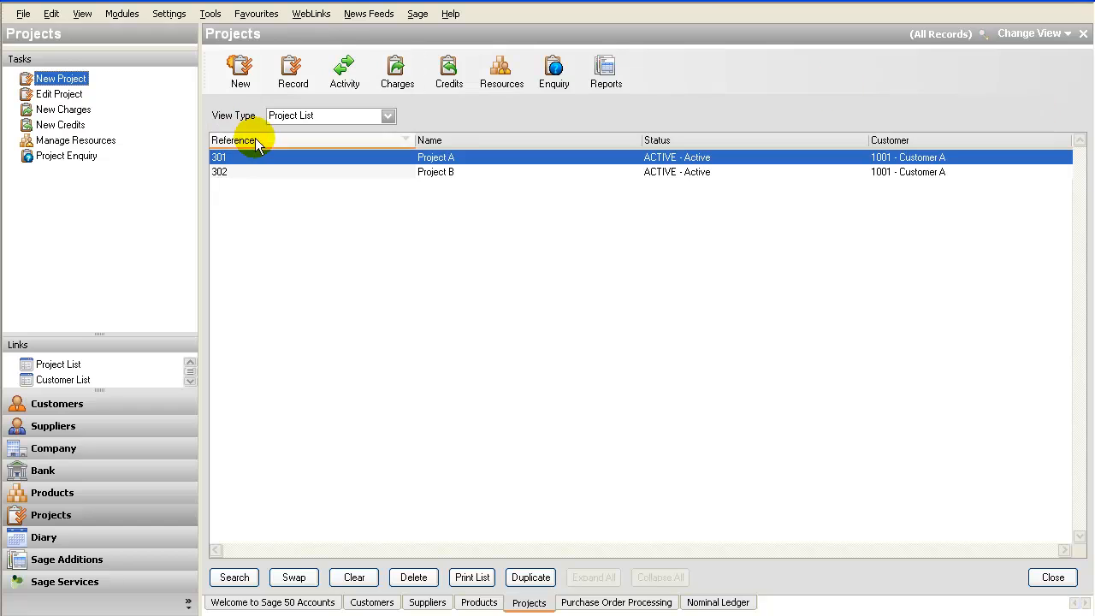
left_click(595, 76)
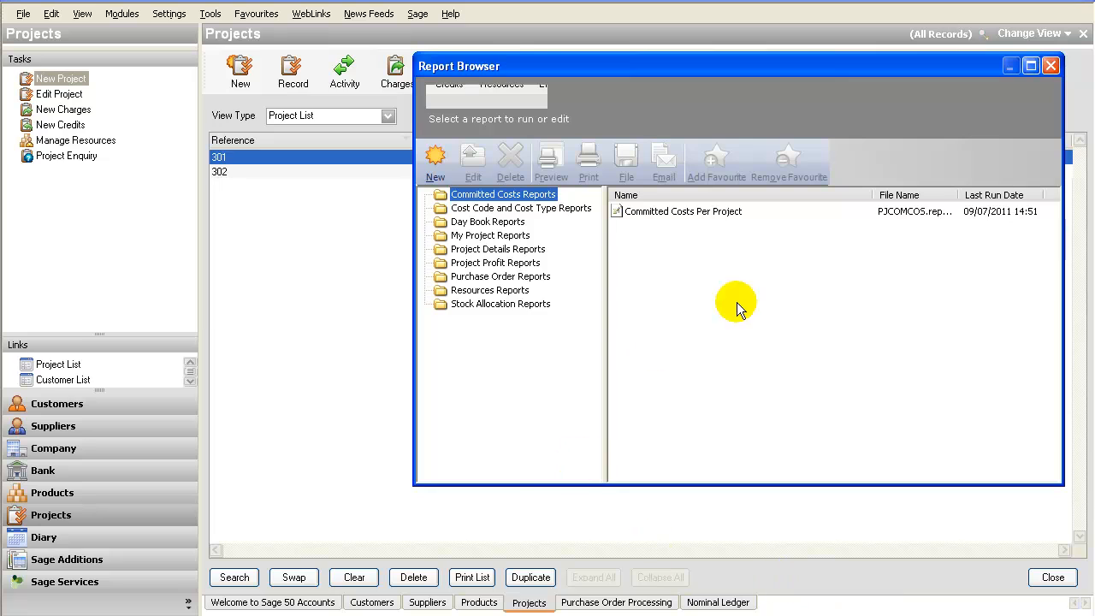
left_click(479, 222)
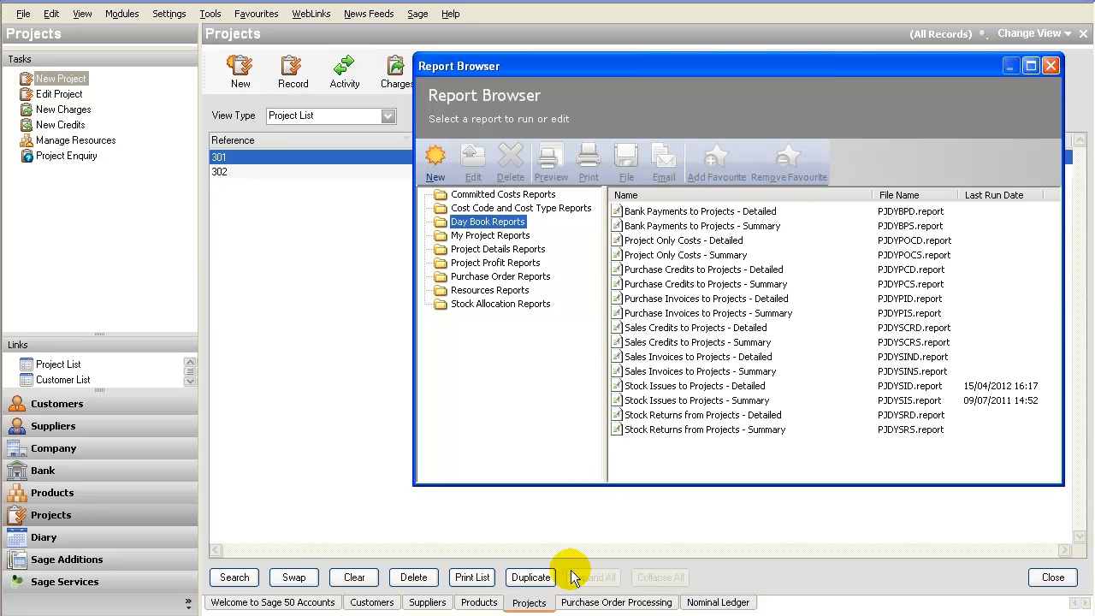
left_click(575, 209)
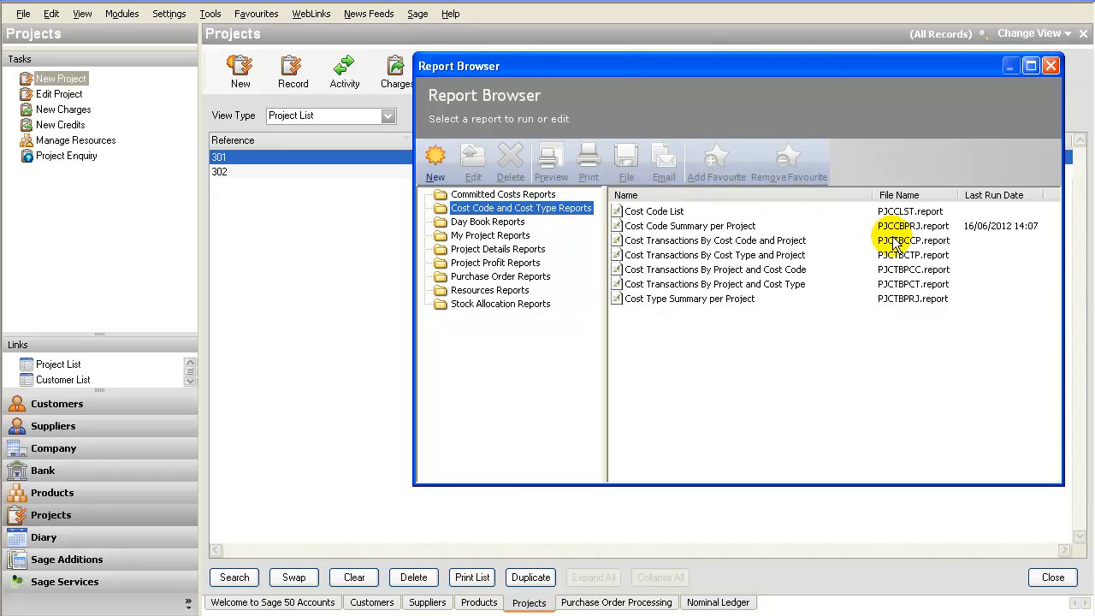
left_click(655, 226)
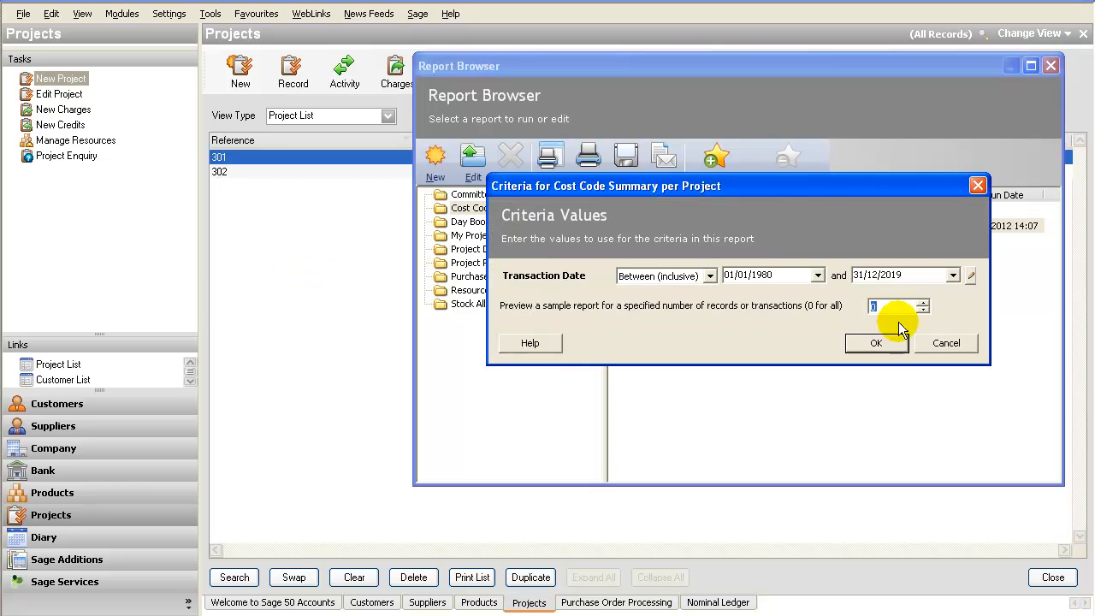
left_click(878, 346)
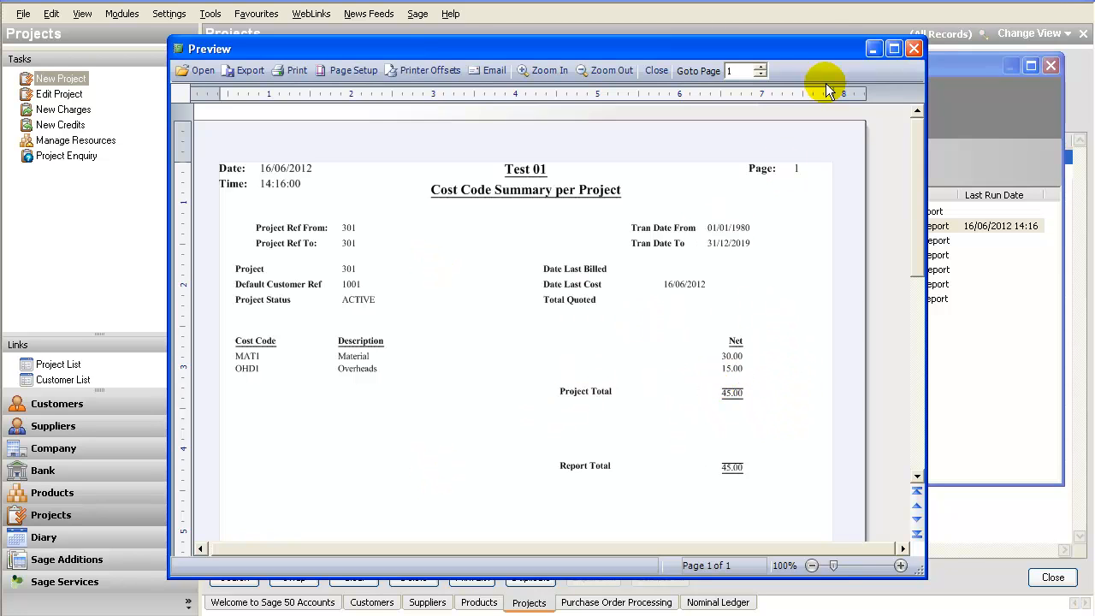
left_click(914, 50)
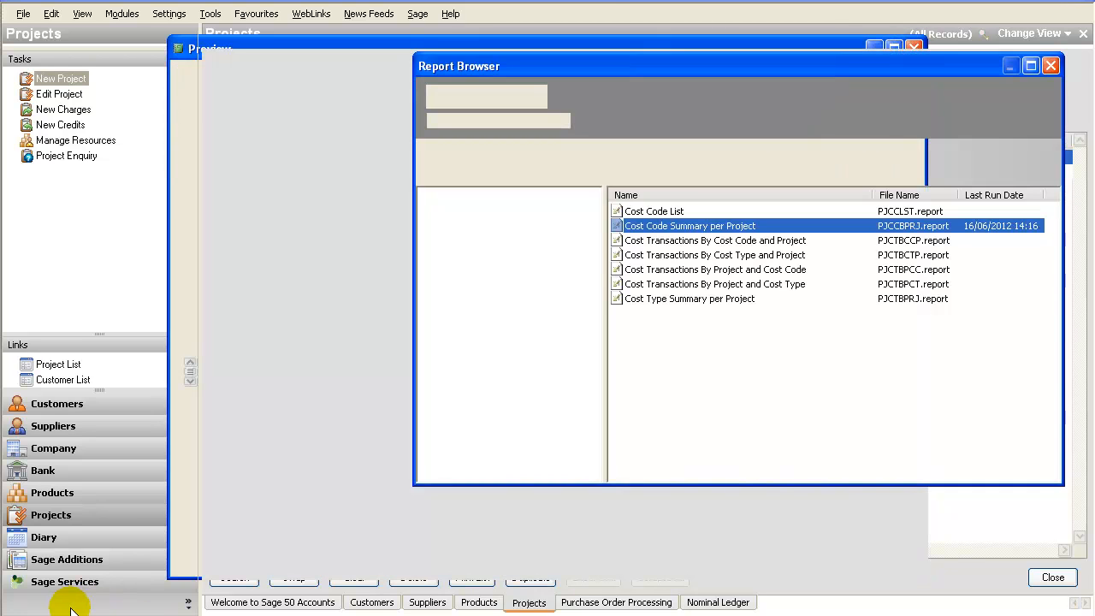
left_click(1050, 66)
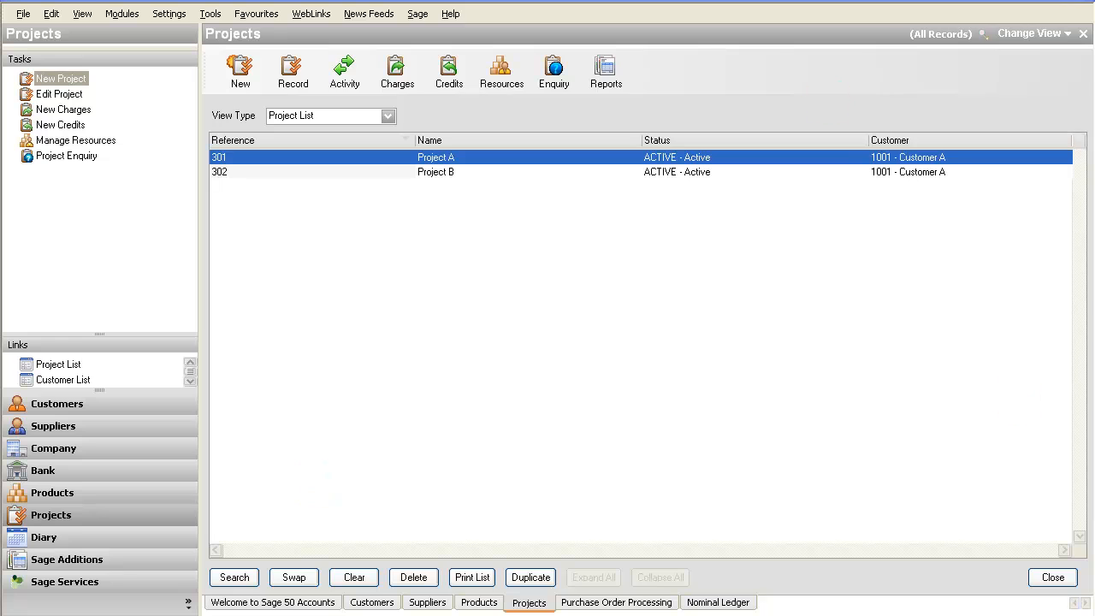
Start a new nominal ledger journal with reference JV335, keeping the default posting date.
left_click(121, 14)
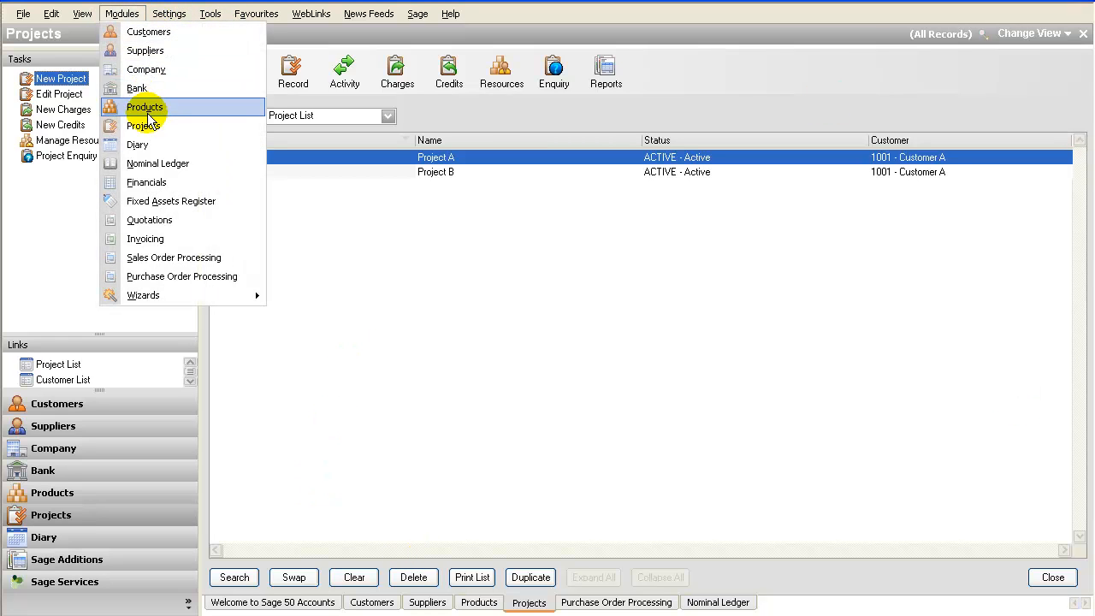
left_click(159, 164)
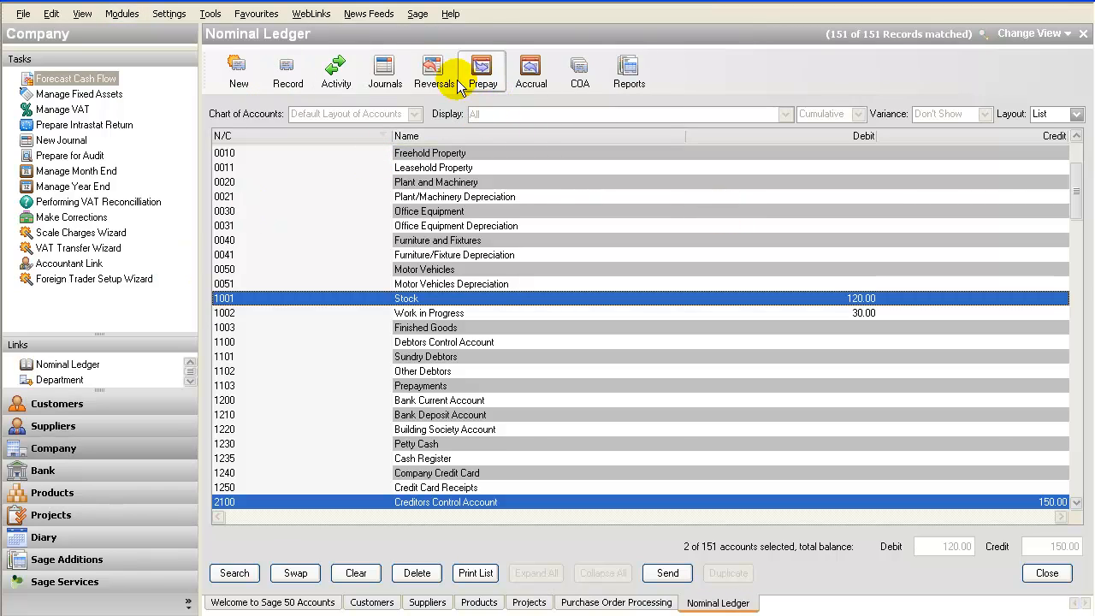
left_click(395, 77)
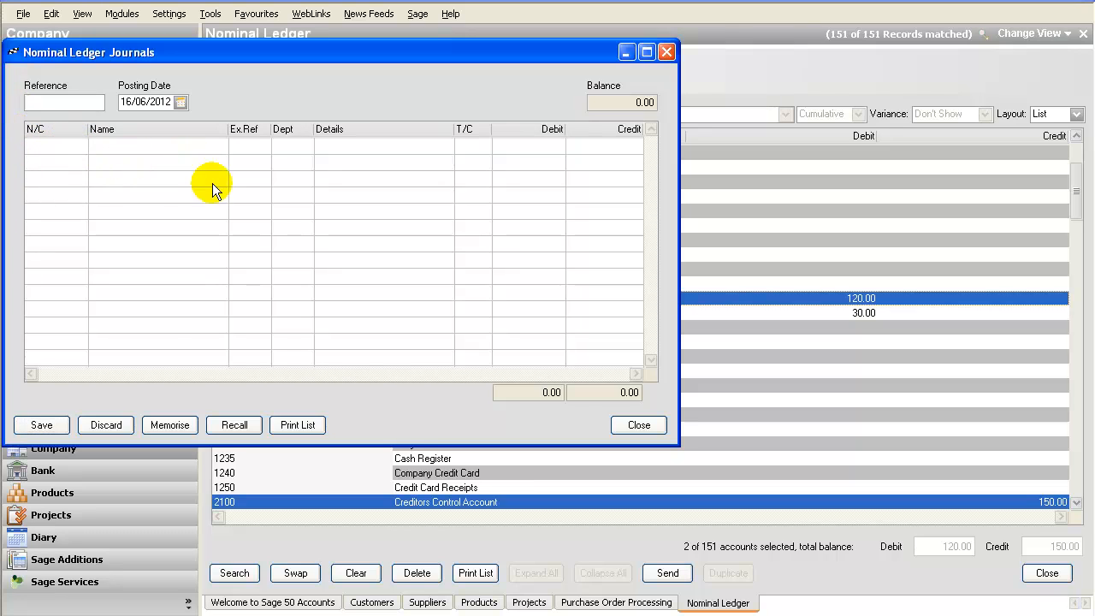
left_click(60, 145)
left_click(66, 101)
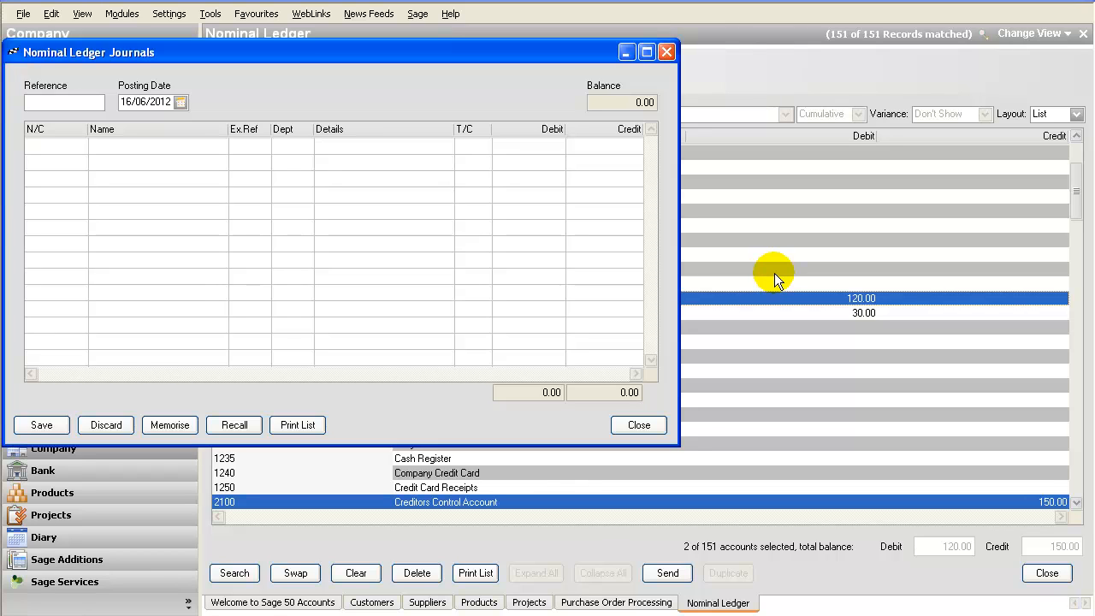
type("JV335")
key("Tab")
key("Tab")
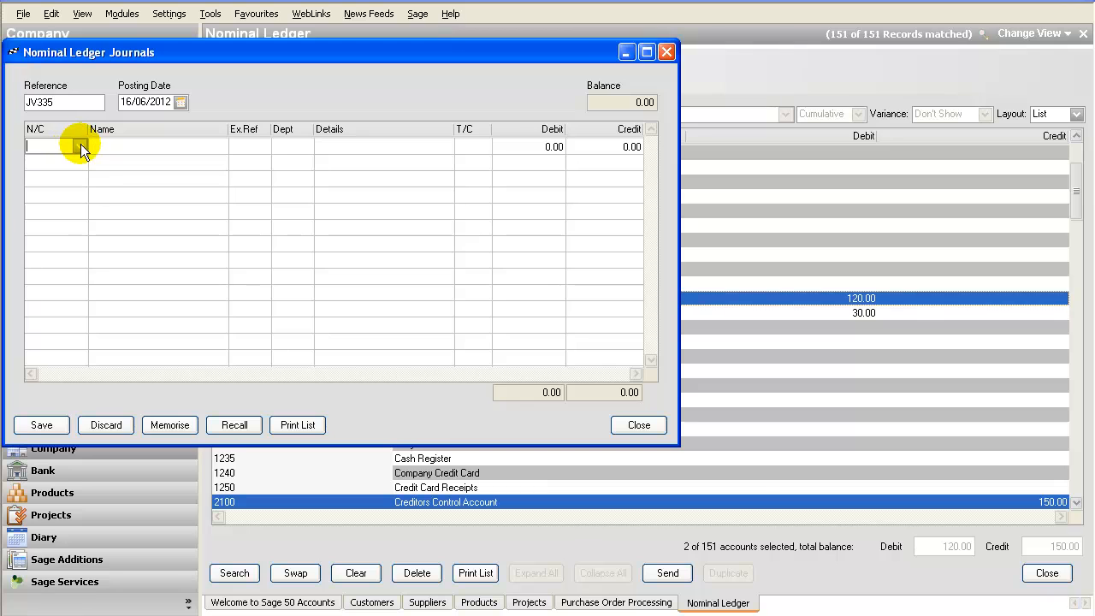
Add a 15.00 debit line for nominal code 1002 Work in Progress with external reference 3221 and the job order number as details.
left_click_drag(573, 61, 847, 54)
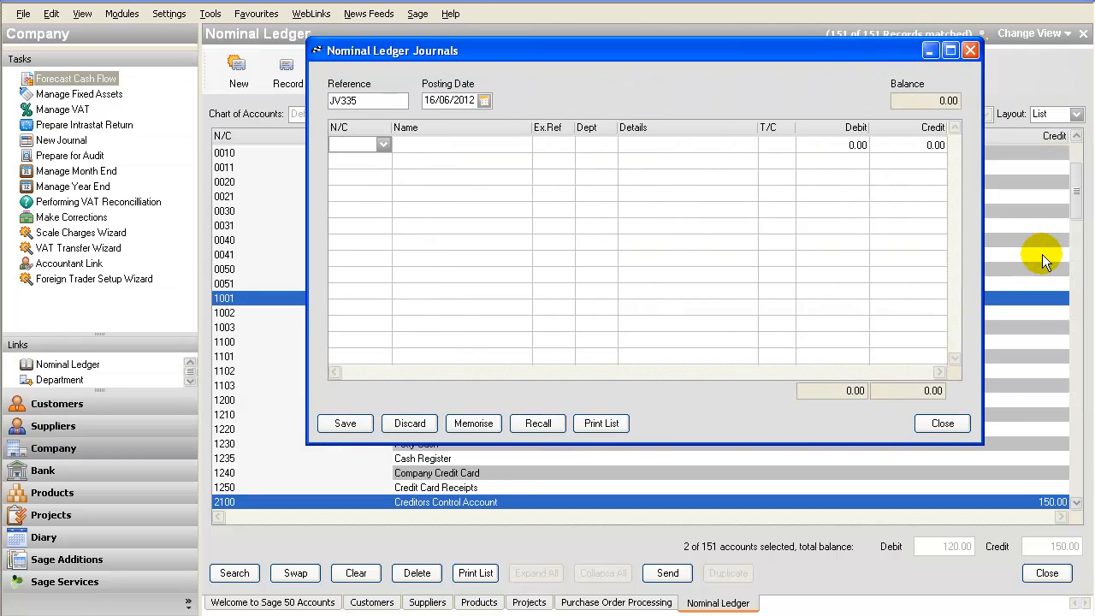
type("1002")
key("Tab")
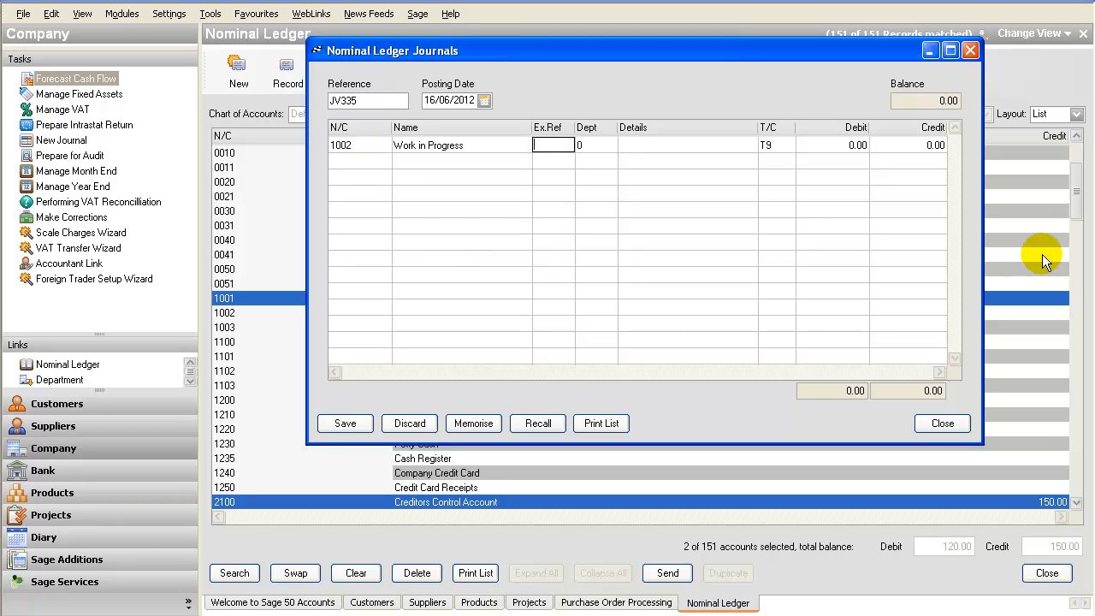
type("3221")
key("Tab")
key("Tab")
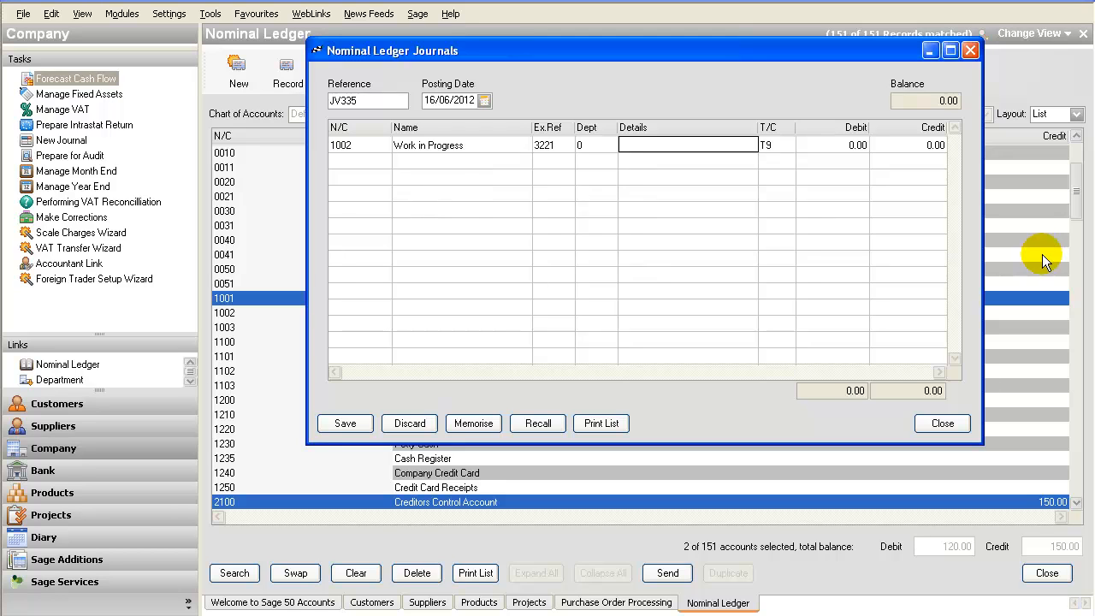
type("Job Order No 32321")
key("Tab")
key("Tab")
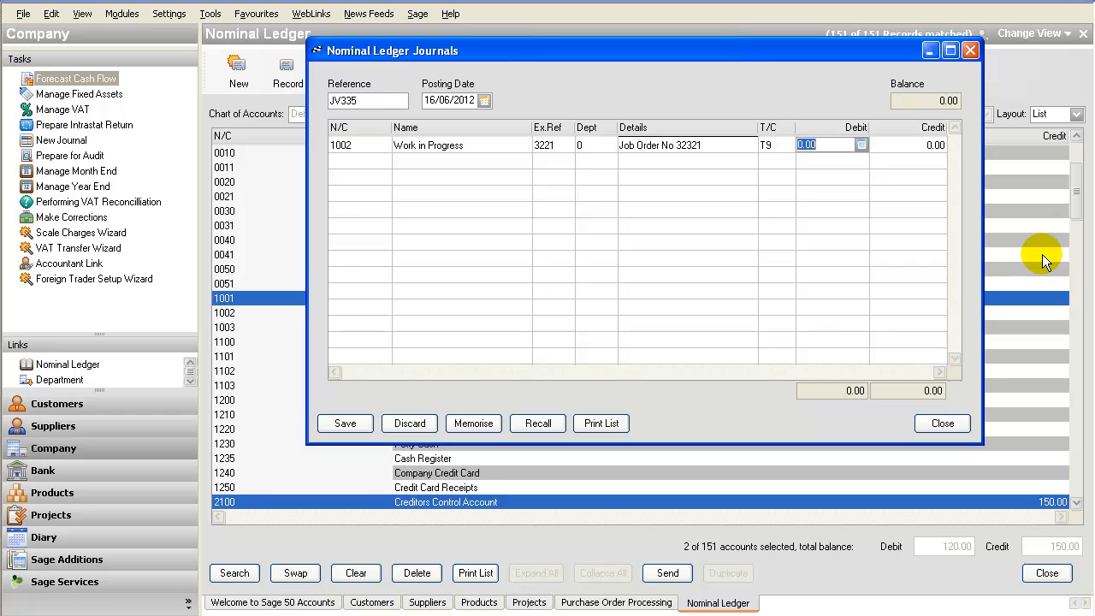
type("1")
key("Tab")
key("Tab")
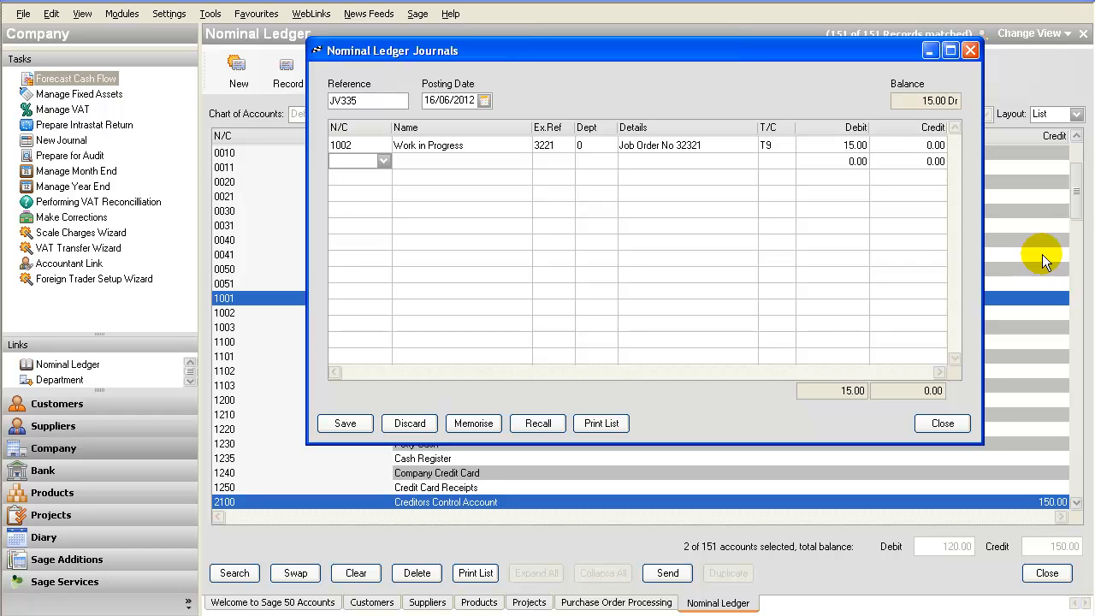
Add a journal line for nominal code 1001 Stock, copying the external reference and details from the Work in Progress line.
type("100")
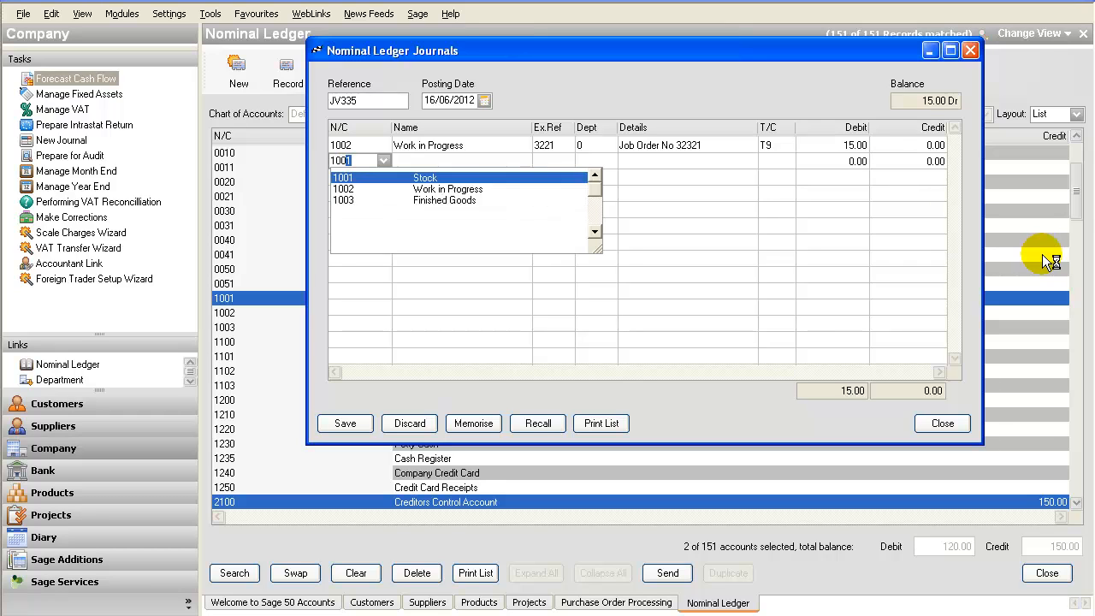
type("1")
key("Tab")
key("Tab")
key("Tab")
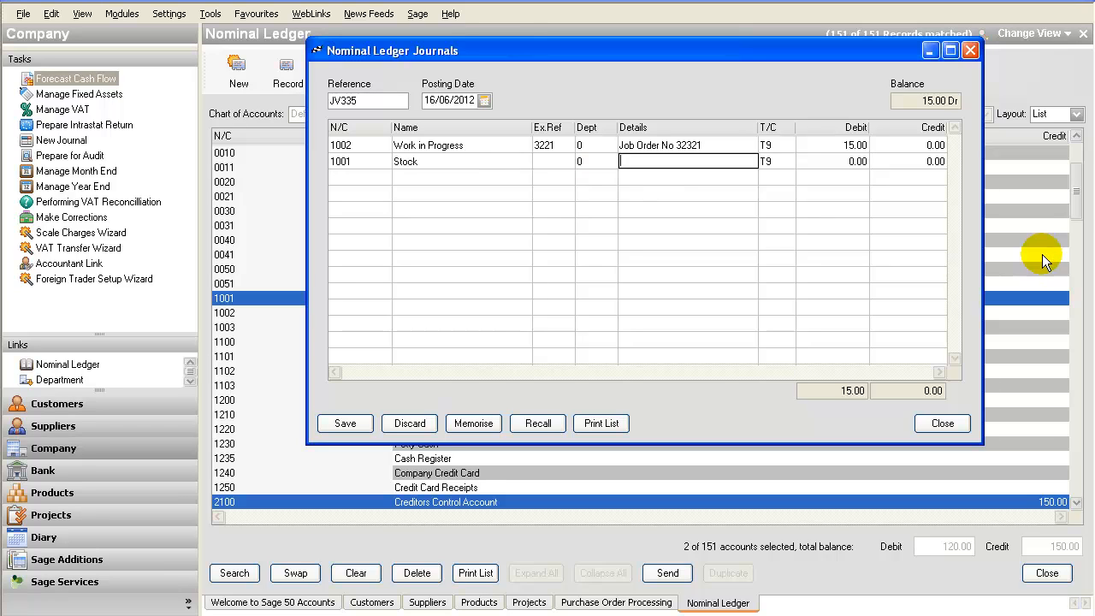
key("F6")
key("shift+Tab")
key("shift+Tab")
key("F6")
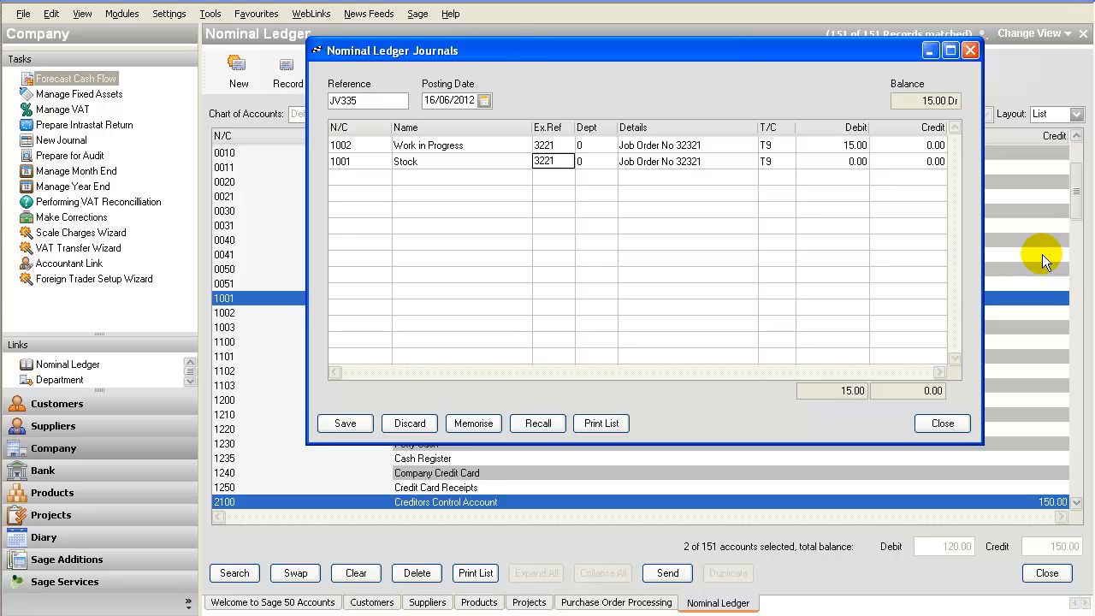
Credit 15.00 on the Stock line to balance the journal.
key("Tab")
key("Tab")
key("Tab")
key("Tab")
key("Tab")
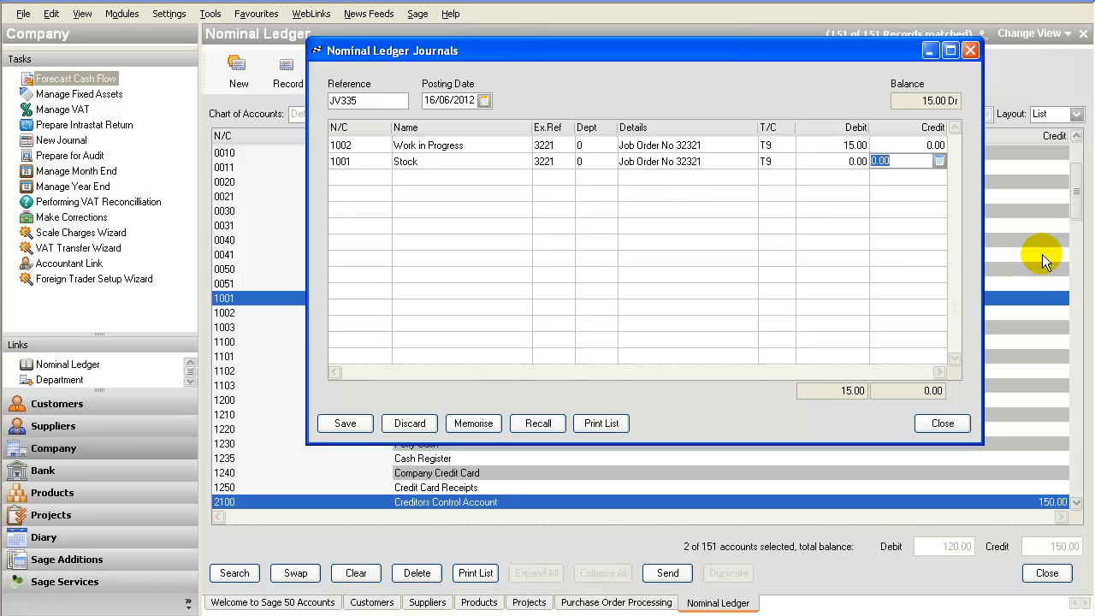
type("15")
key("Tab")
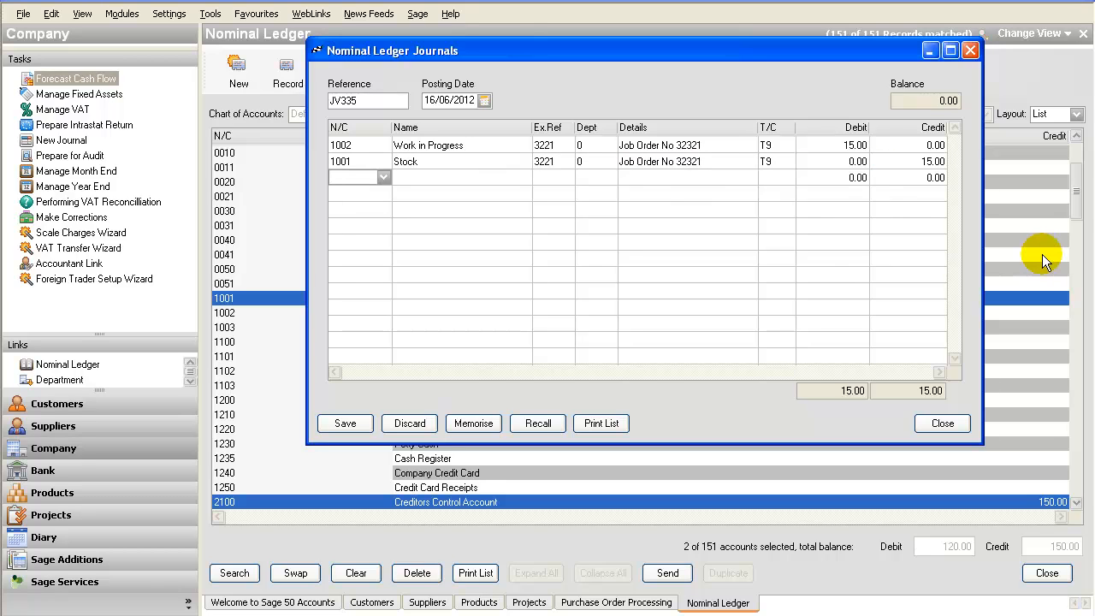
Save the balanced journal and close the nominal ledger journal window.
left_click(355, 424)
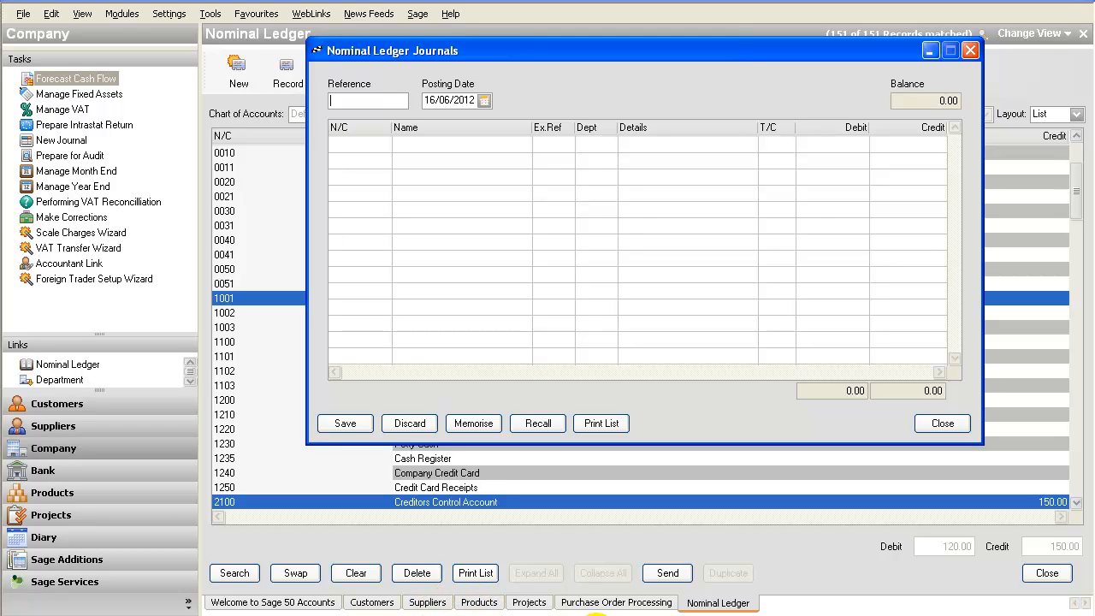
left_click(597, 615)
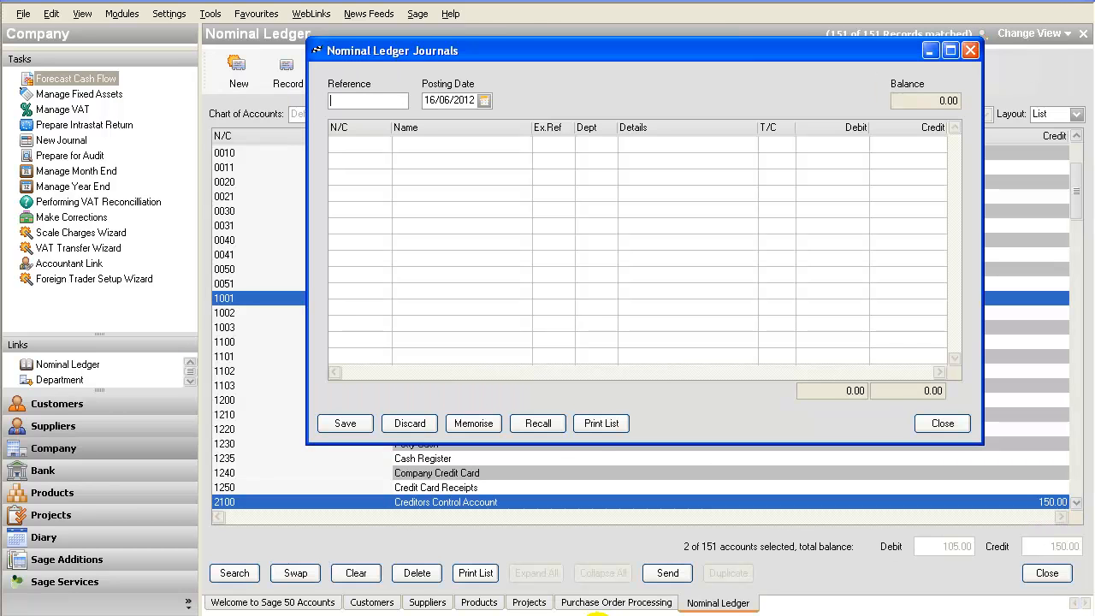
left_click(946, 426)
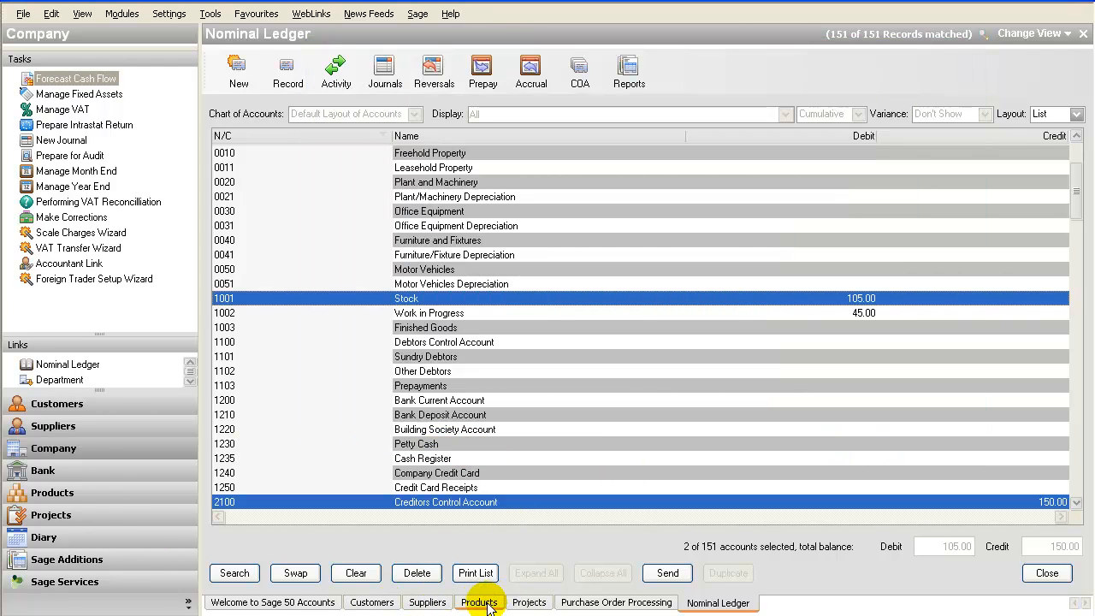
Check product A01's quantity in stock in the product list.
left_click(494, 605)
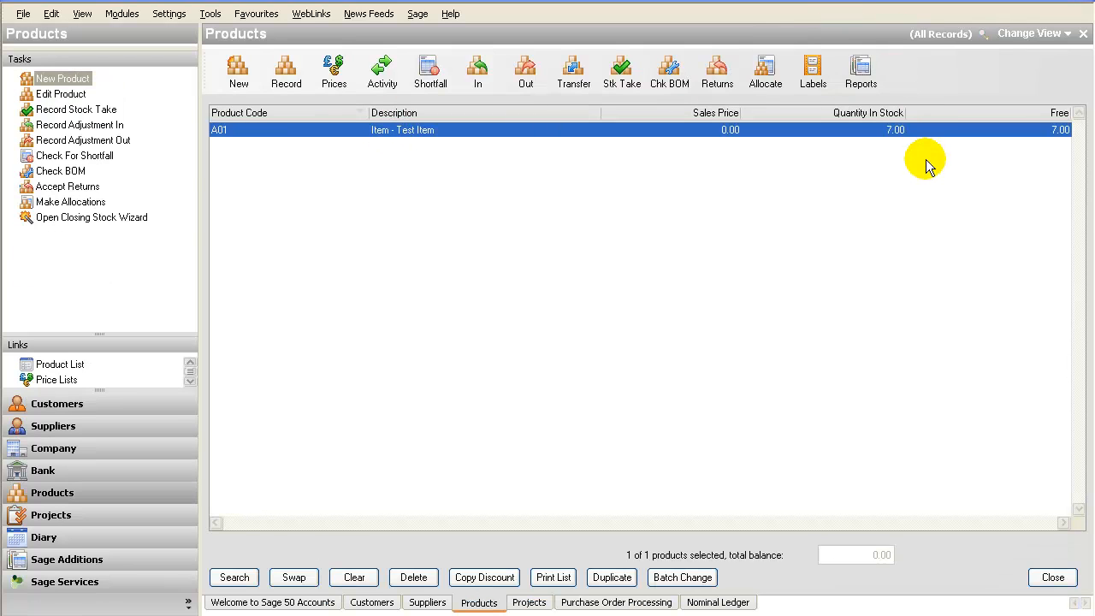
right_click(789, 113)
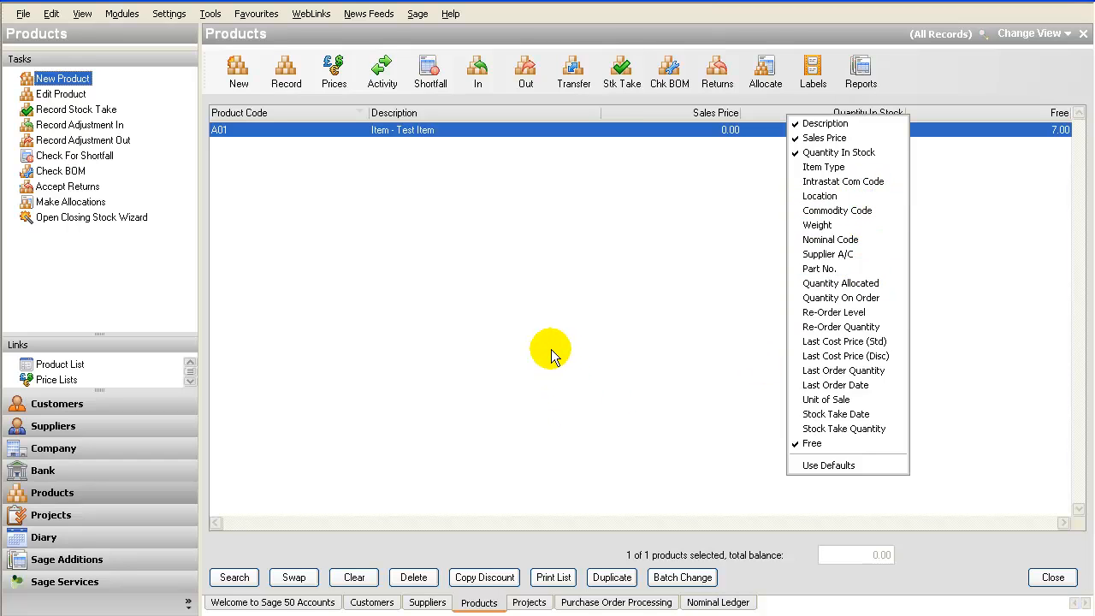
left_click(551, 349)
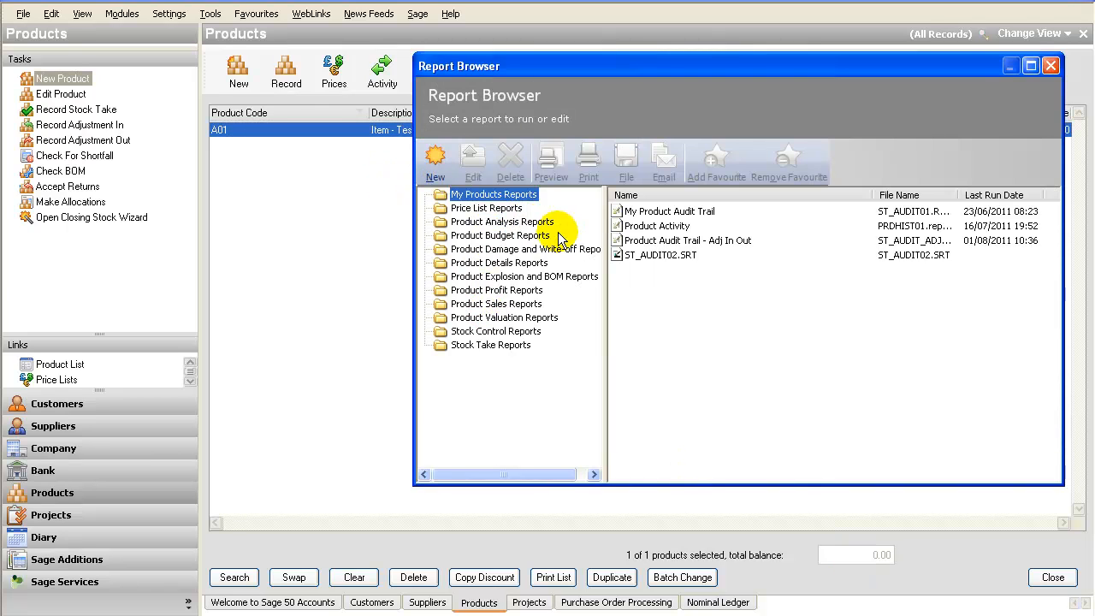
Preview the Product Valuation (Average Cost Price) report for stock categories 1 to 999, and close the preview and report browser.
left_click(517, 317)
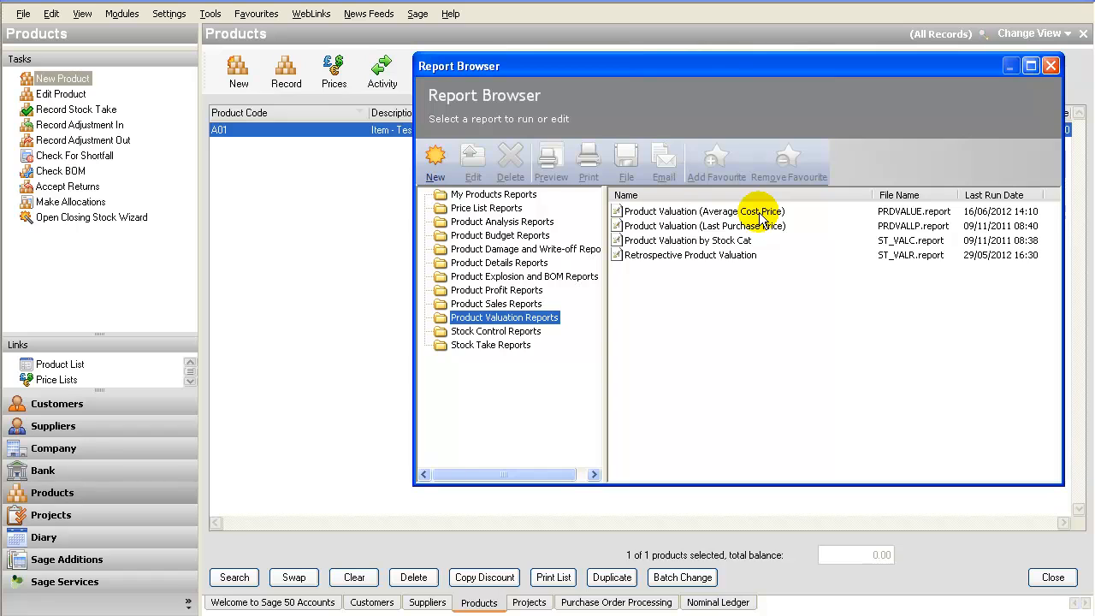
left_click(724, 213)
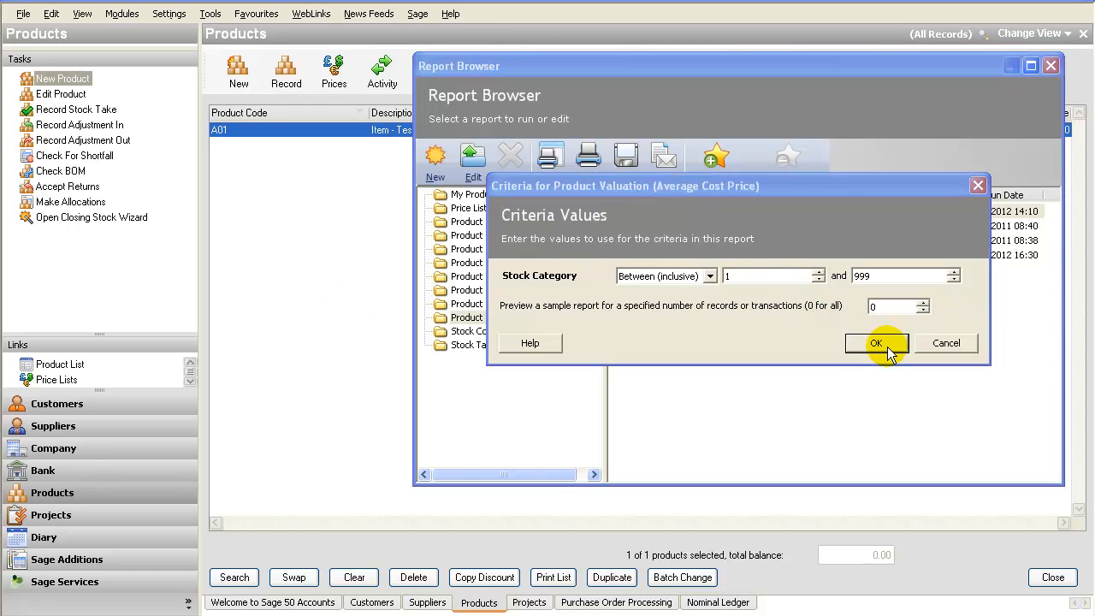
left_click(876, 343)
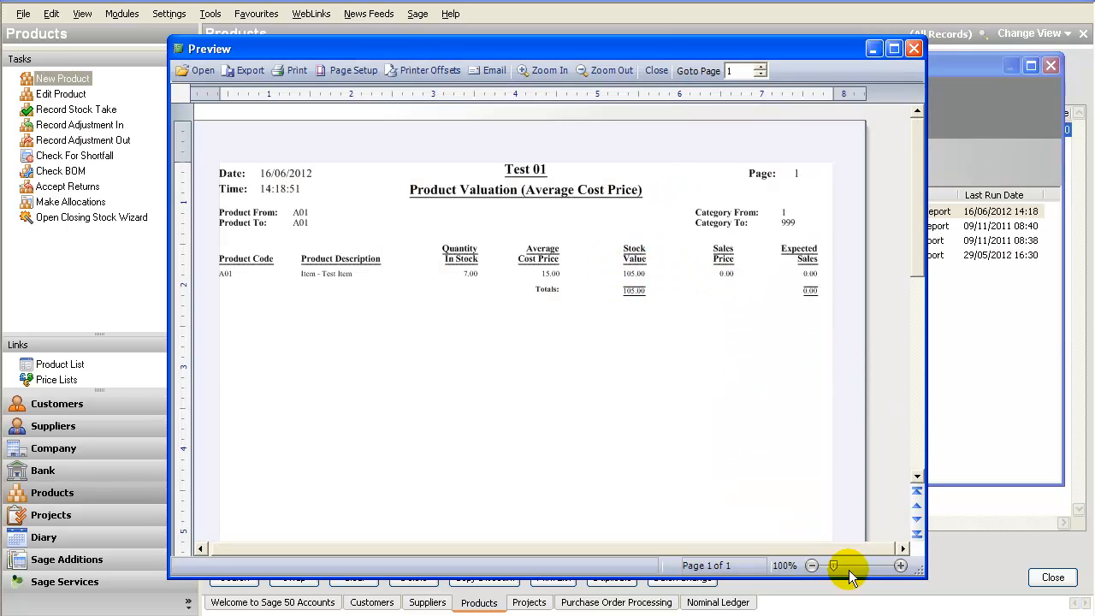
left_click(900, 567)
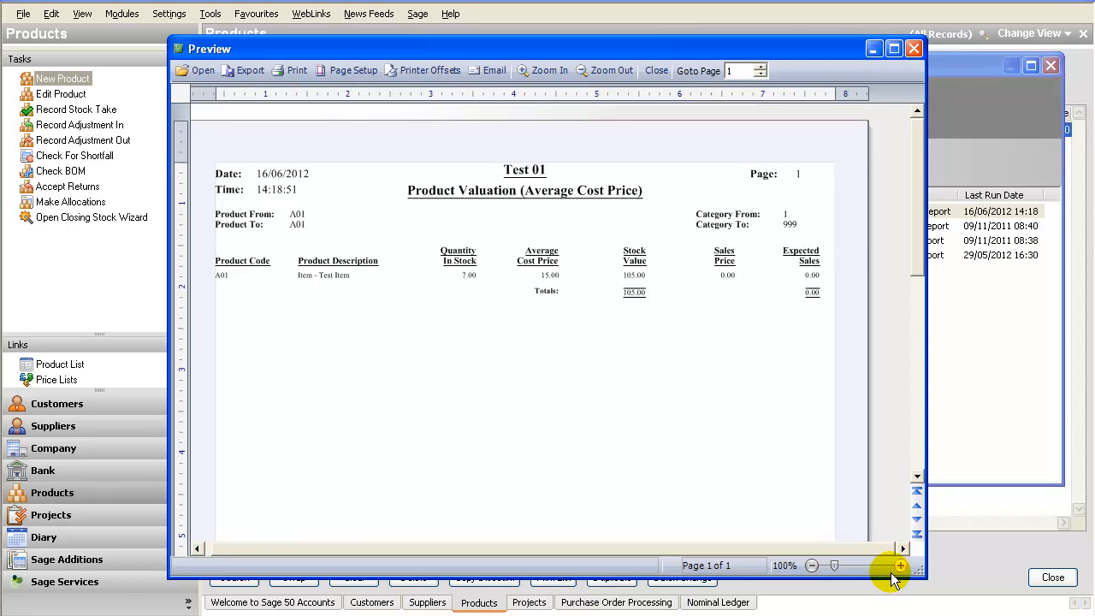
left_click(901, 566)
left_click(901, 567)
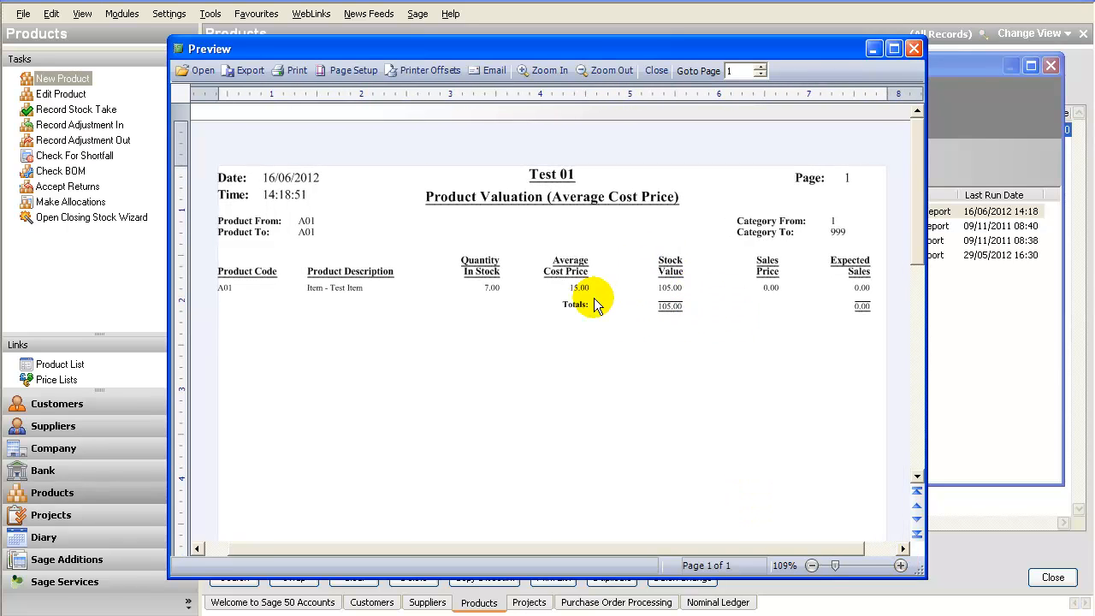
left_click(913, 48)
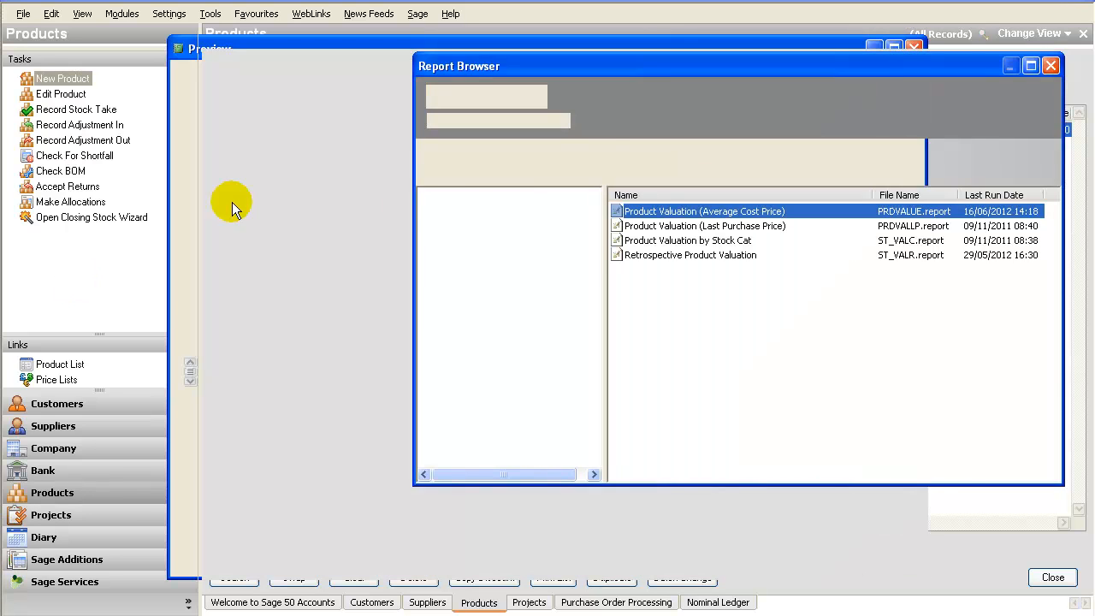
left_click(1051, 66)
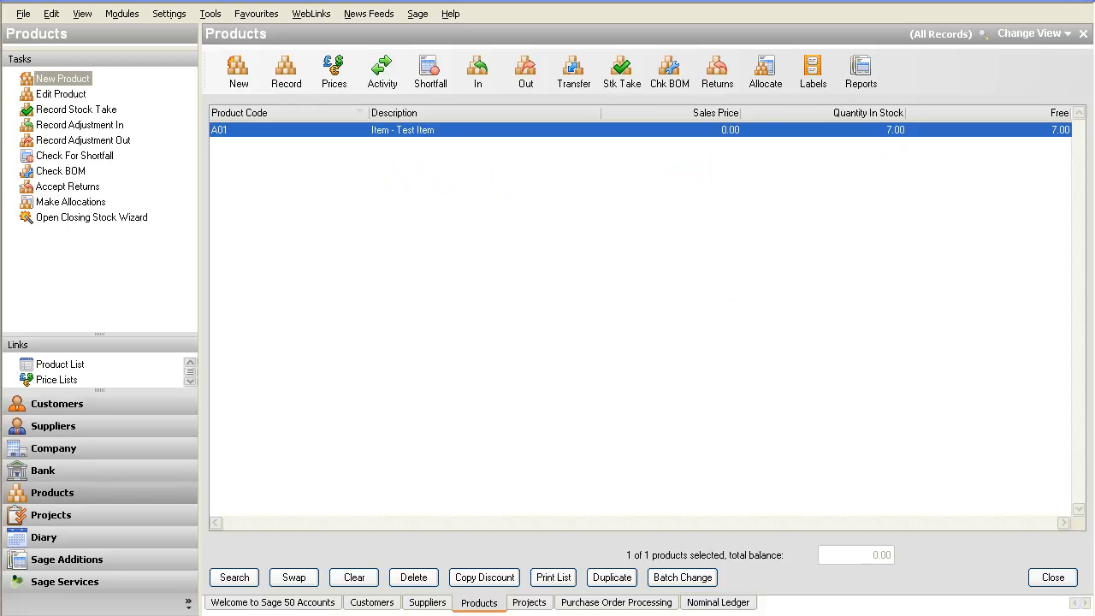
Compare the Stock and Work in Progress balances with the Creditors Control Account in the nominal ledger.
left_click(719, 603)
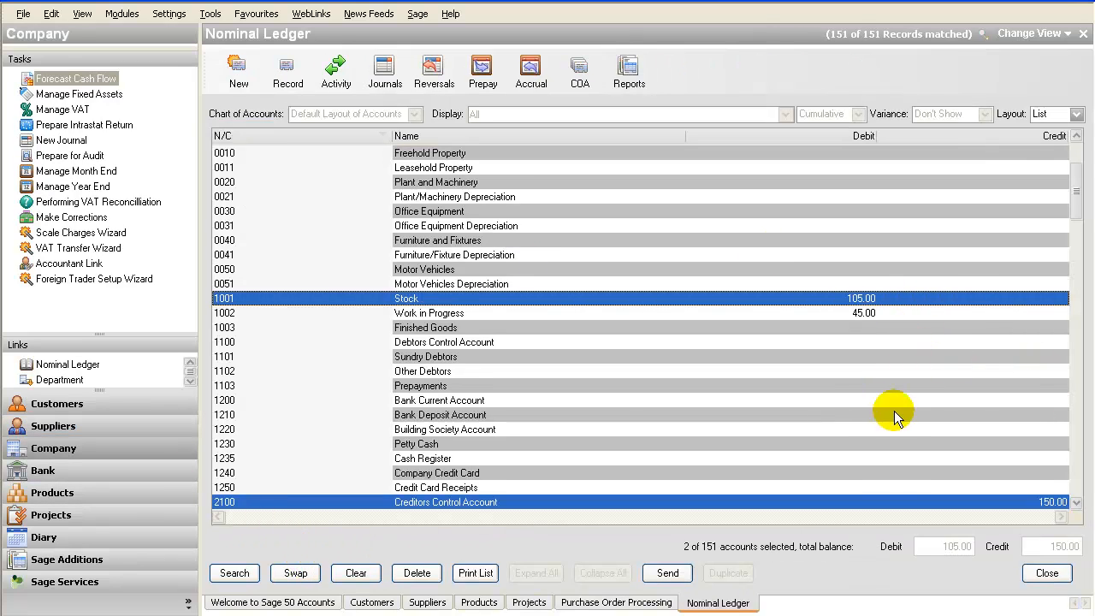
left_click(853, 313)
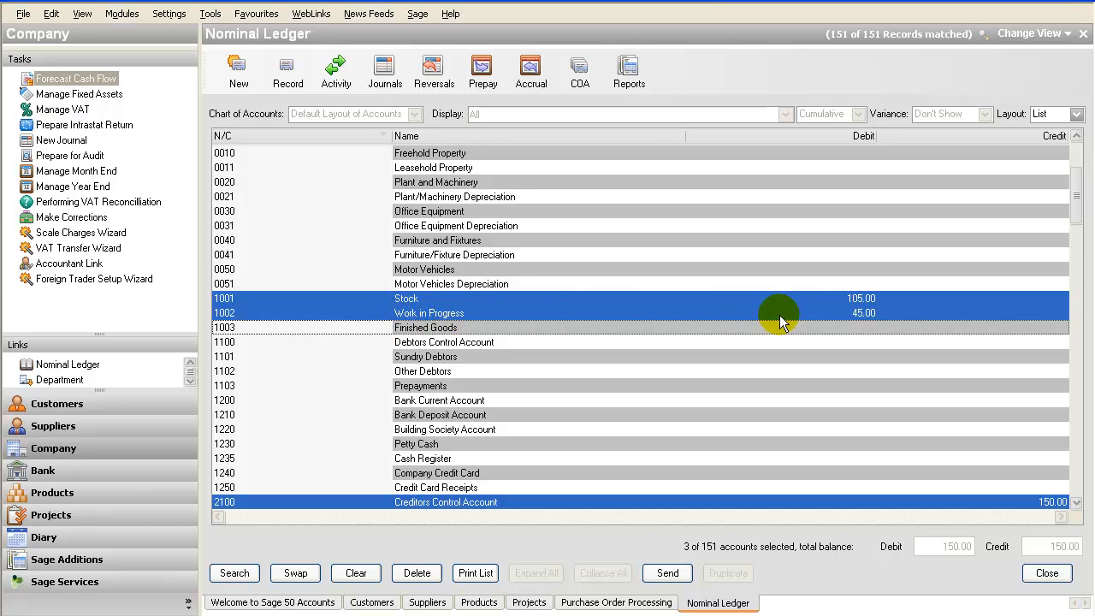
left_click(832, 307)
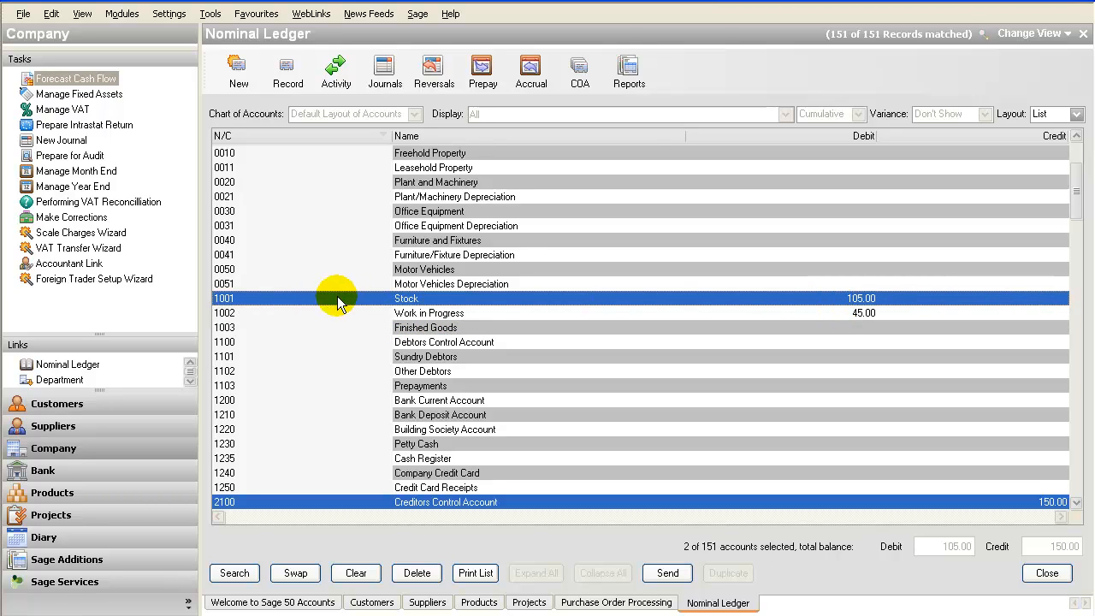
left_click(1002, 499)
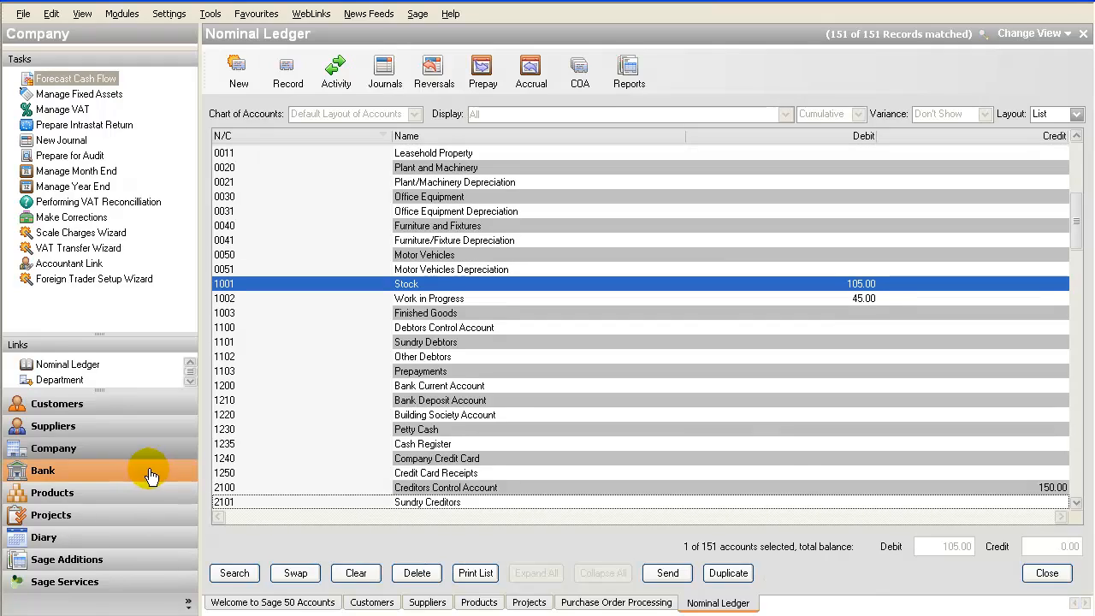
left_click(1008, 487)
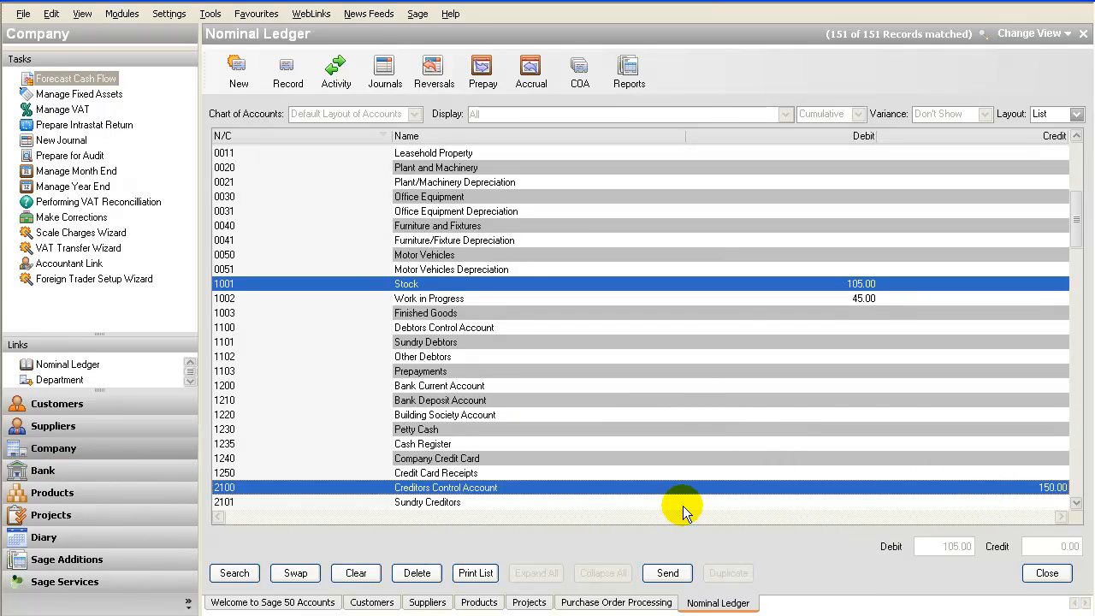
left_click(865, 286)
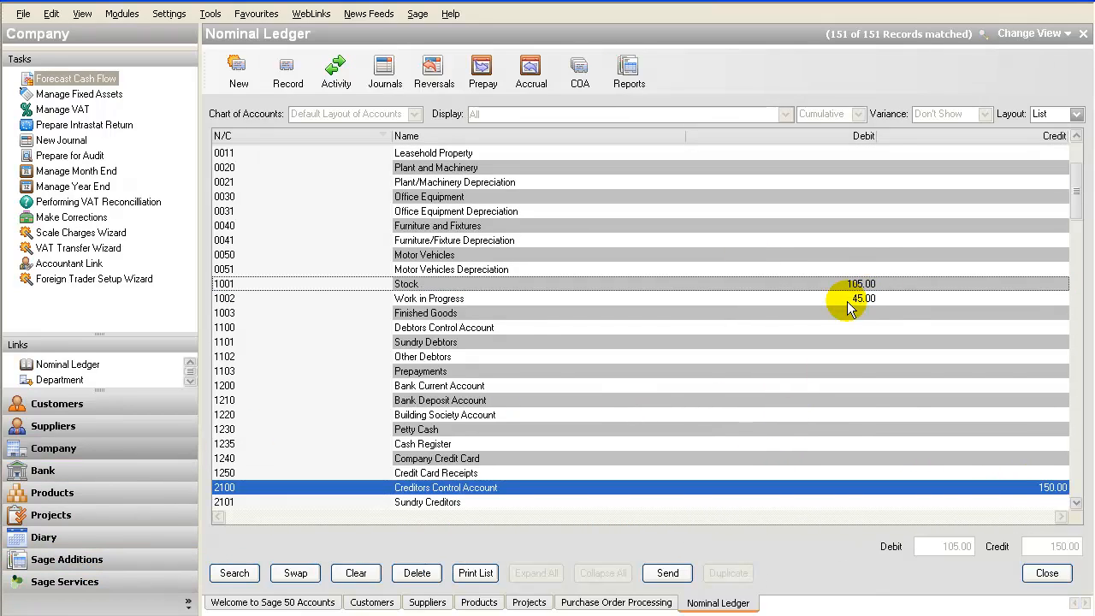
left_click(846, 301)
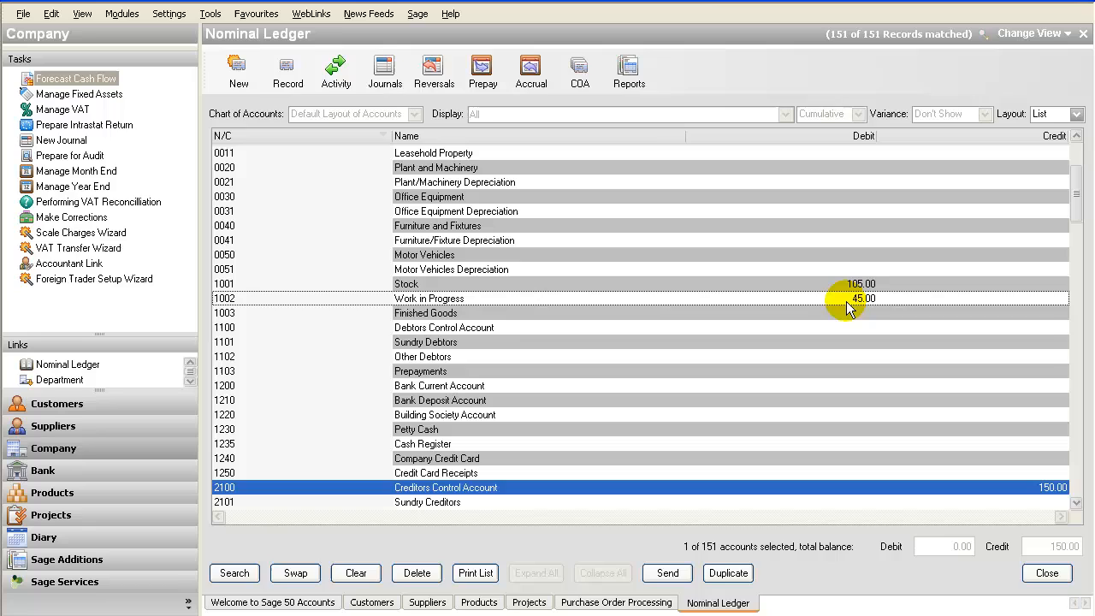
Examine the Work in Progress and Finished Goods accounts by selecting them in turn in the nominal ledger.
left_click(489, 298)
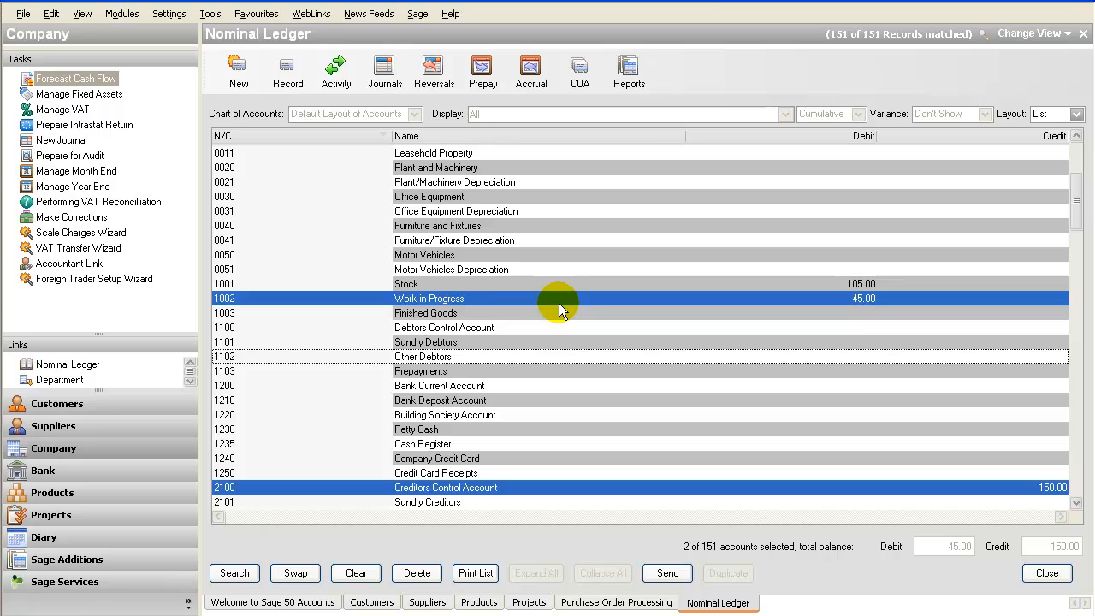
left_click(434, 315)
left_click(451, 301)
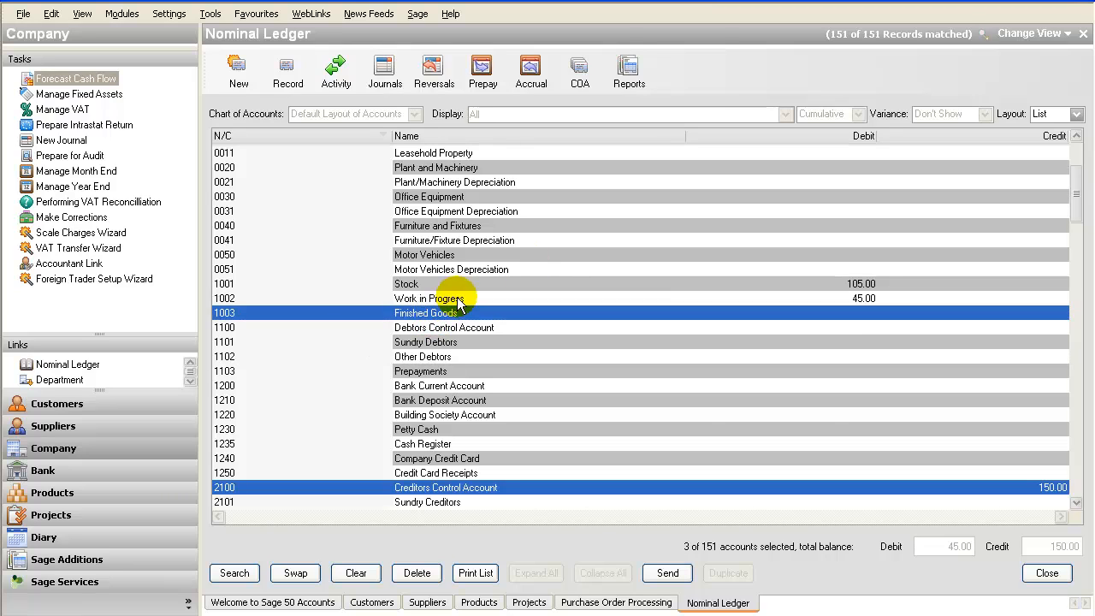
left_click(449, 313)
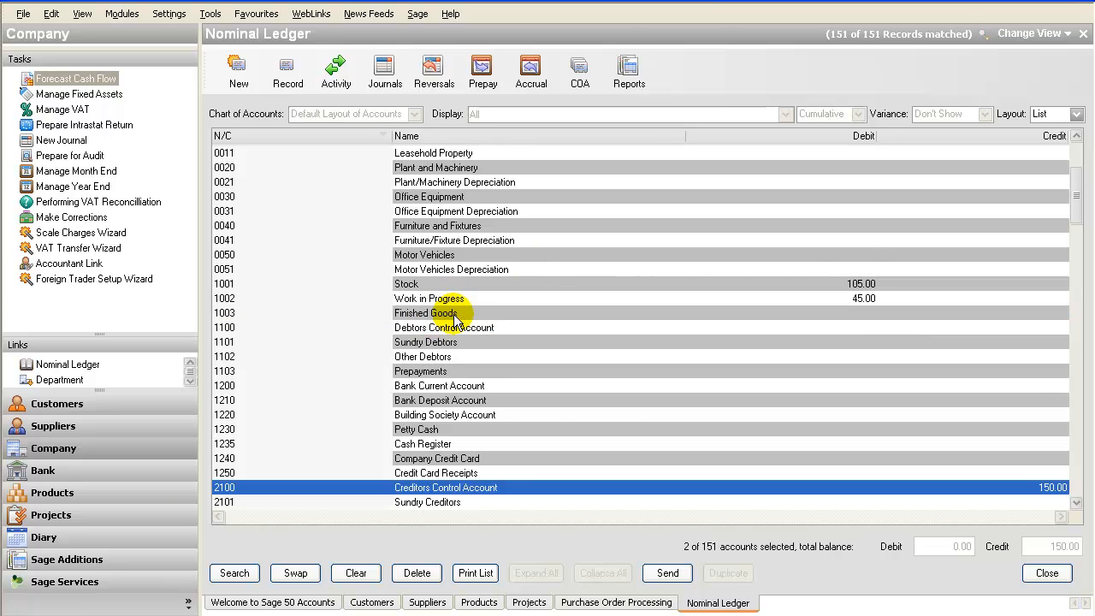
left_click(458, 299)
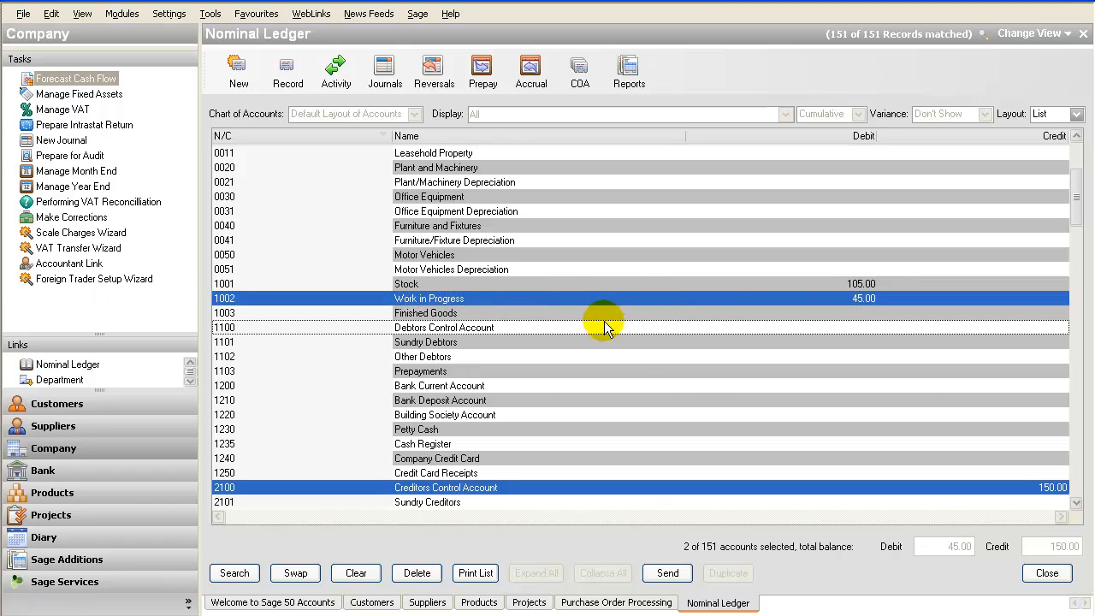
left_click(462, 315)
left_click(501, 299)
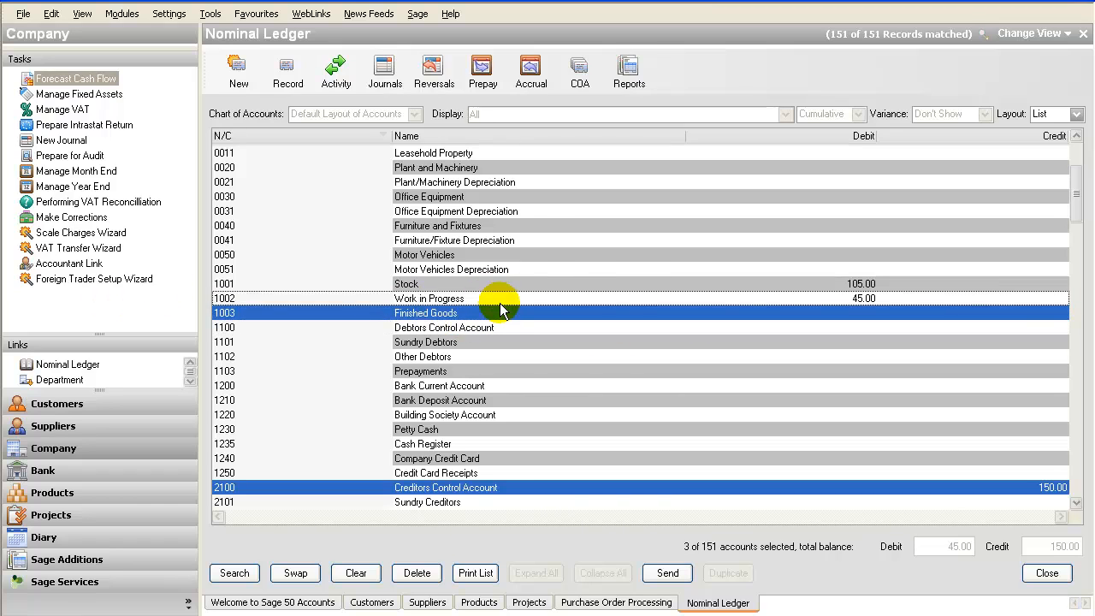
left_click(502, 299)
left_click(488, 314)
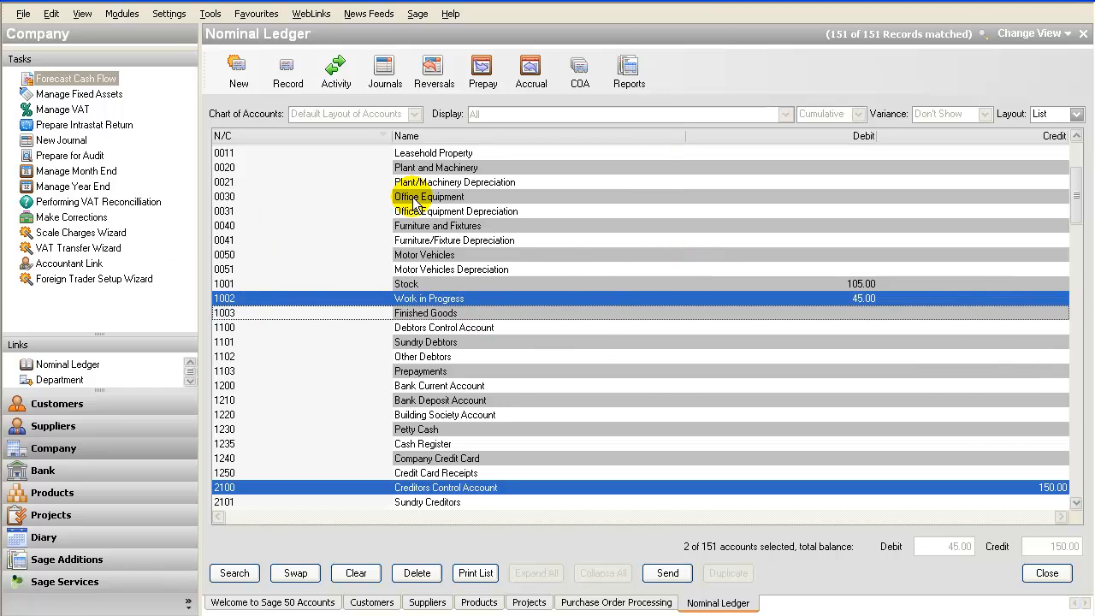
left_click(544, 313)
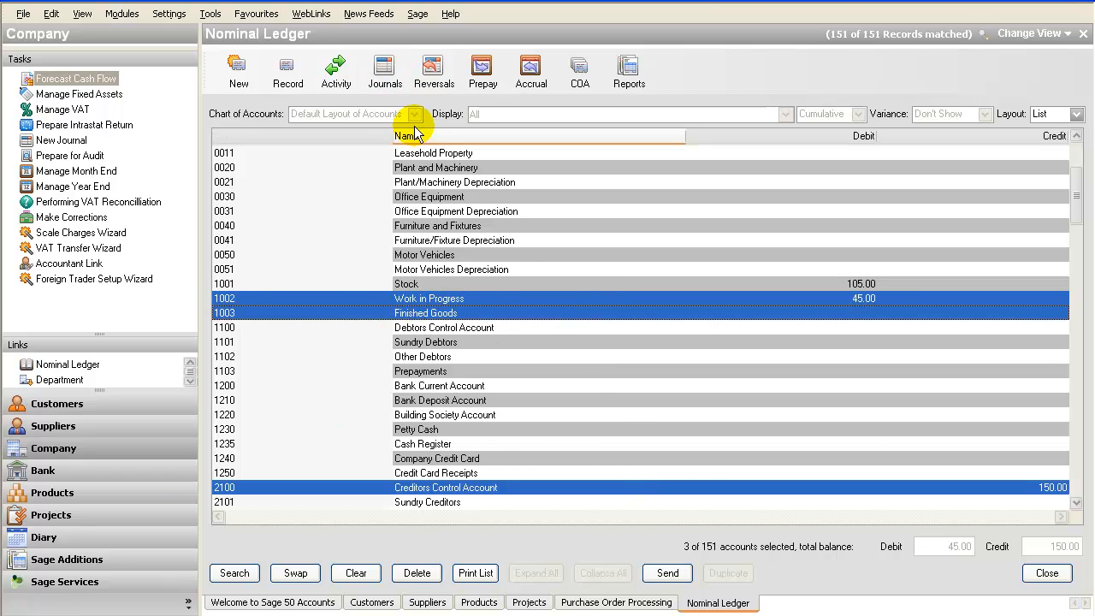
left_click(385, 77)
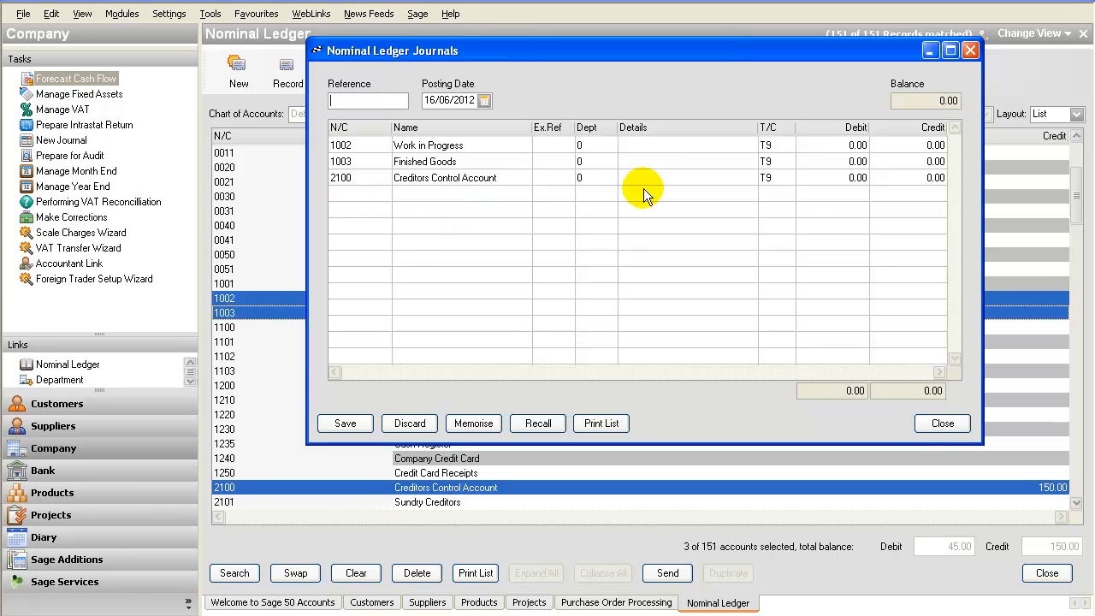
left_click(943, 423)
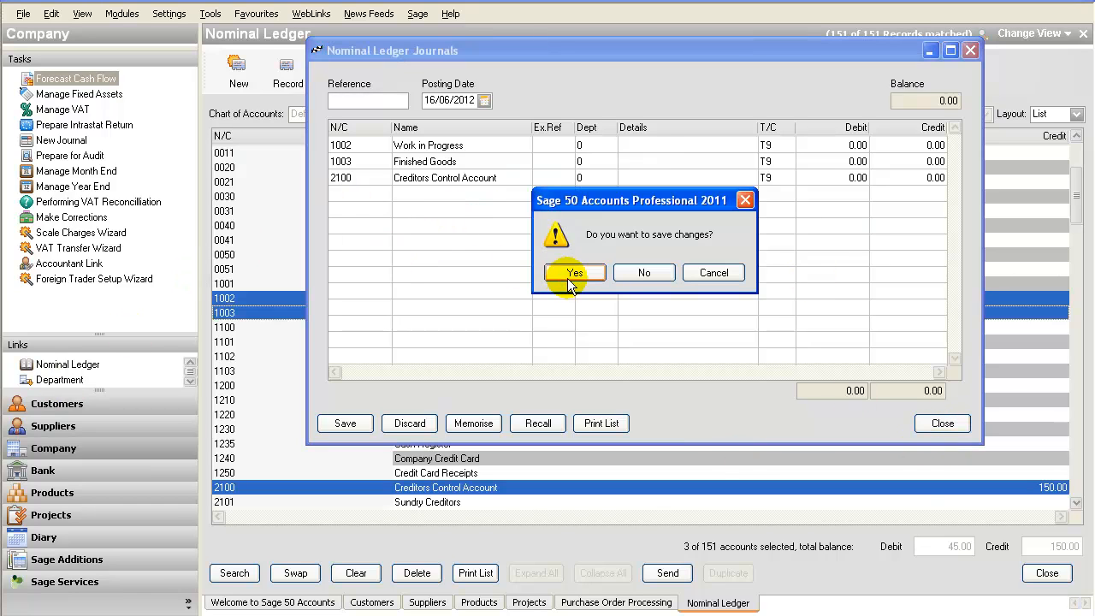
left_click(644, 272)
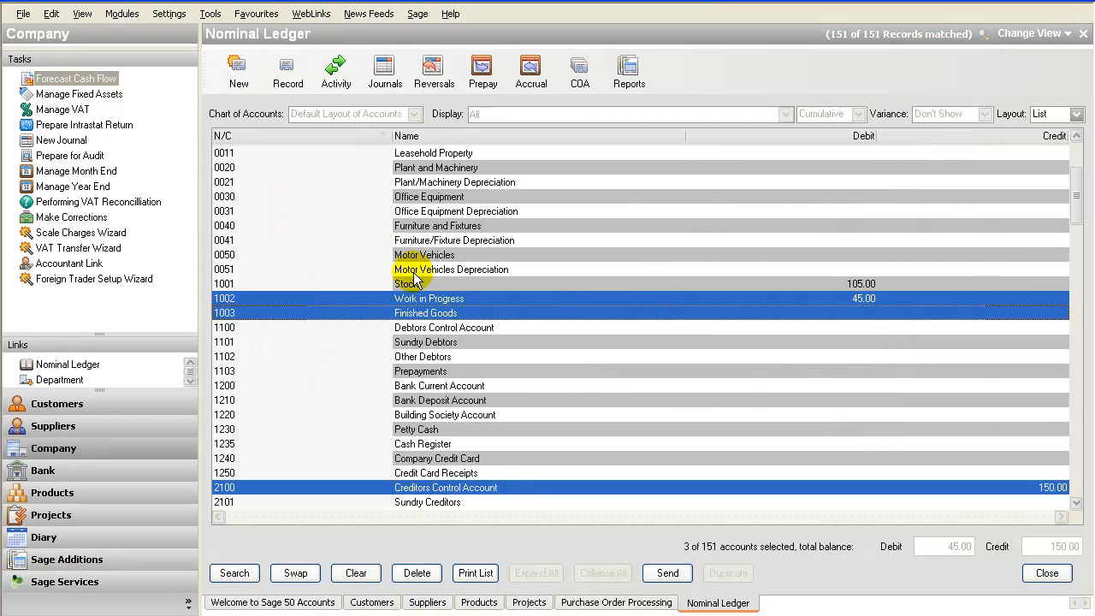
Deselect the Work in Progress, Finished Goods and Creditors Control Account rows, and open and close a blank nominal journal.
left_click(411, 298, "ctrl")
left_click(415, 312, "ctrl")
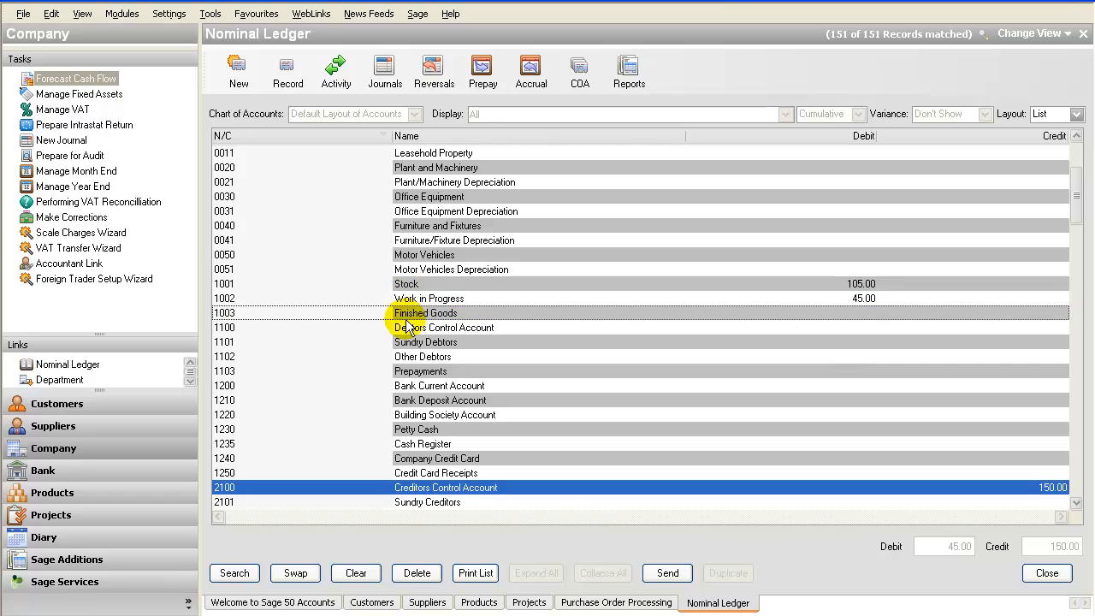
left_click(395, 485, "ctrl")
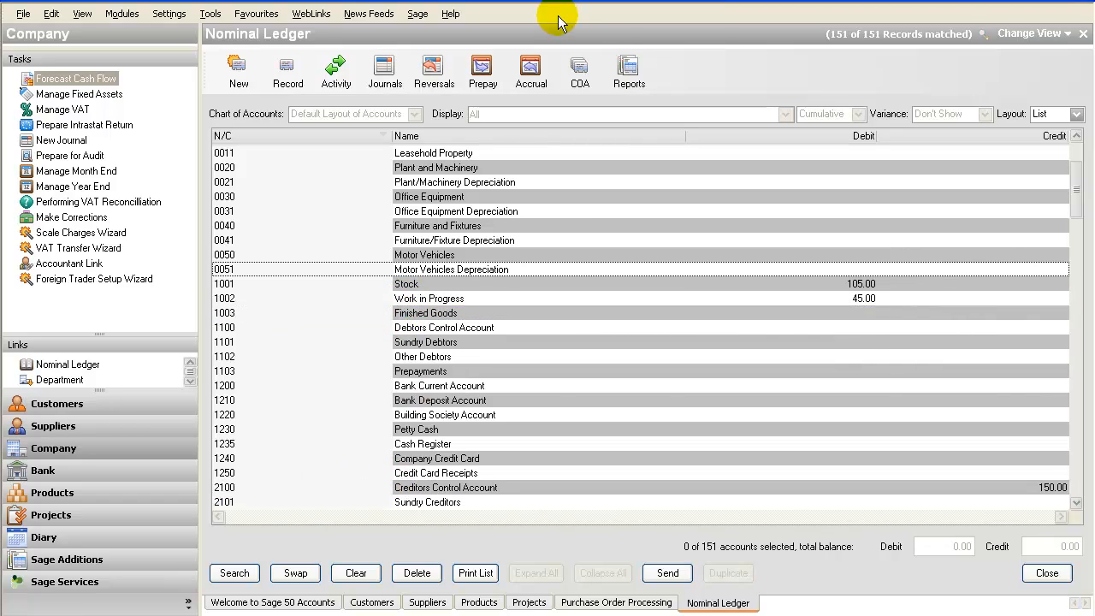
left_click(384, 78)
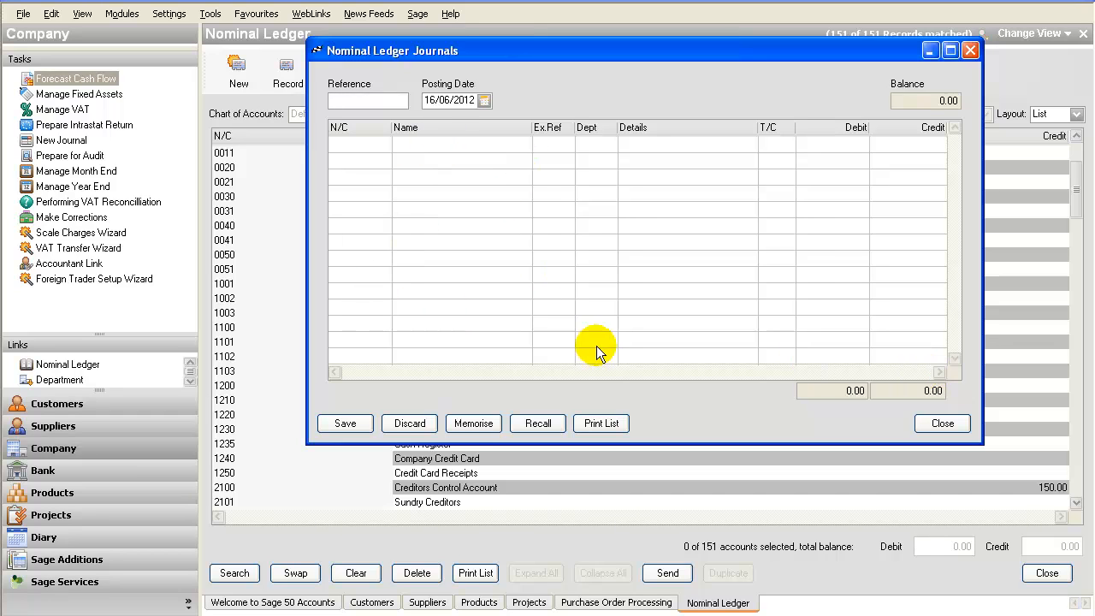
left_click(941, 430)
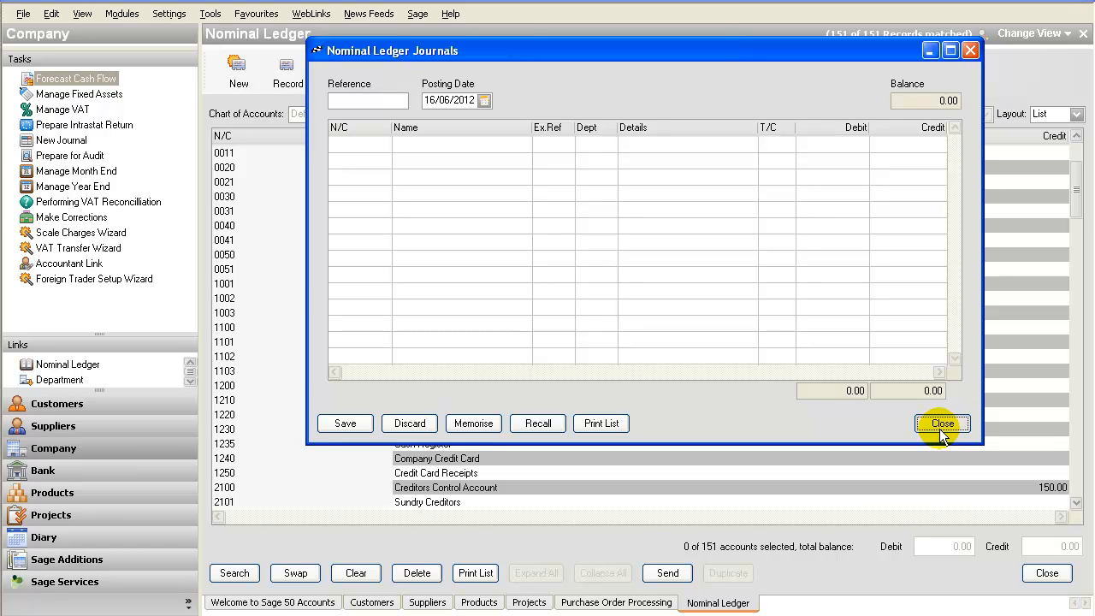
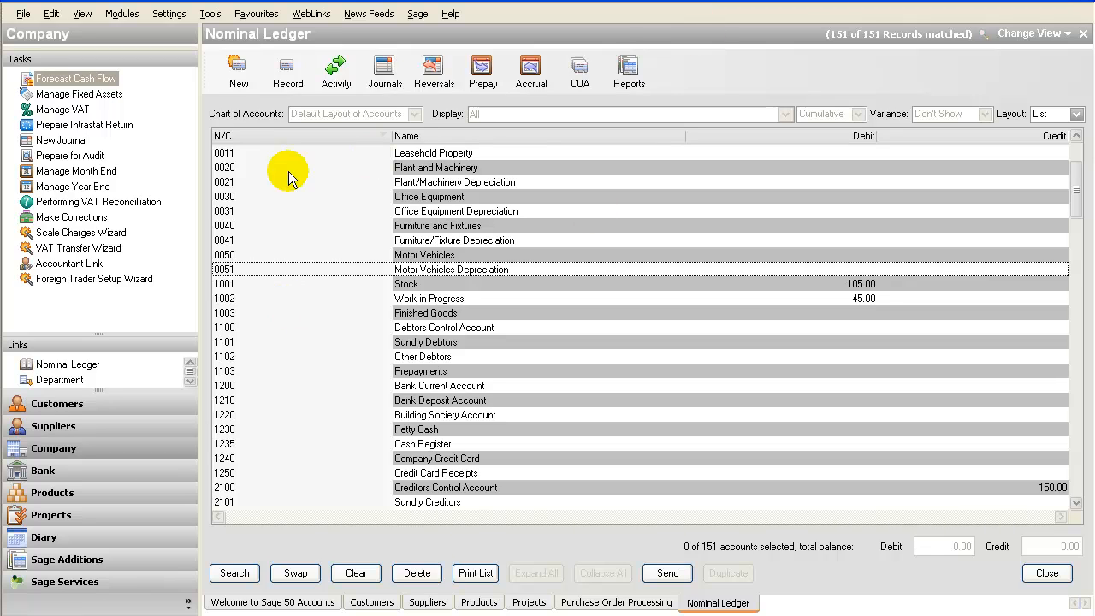
Start a new nominal journal and browse the nominal account list for the first line down to 1102 Other Debtors.
left_click(387, 76)
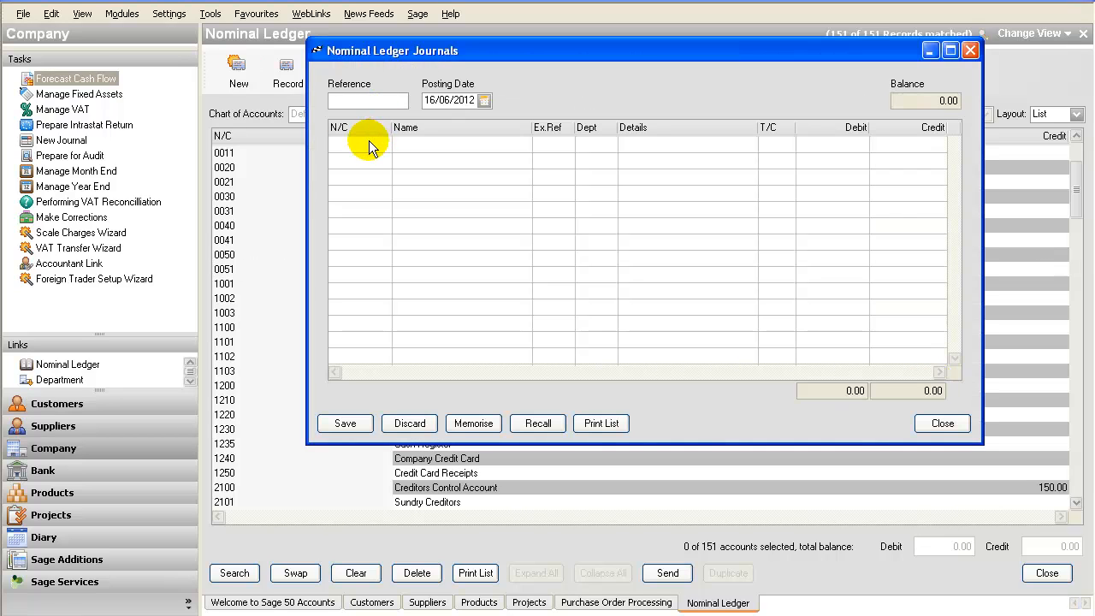
left_click(368, 142)
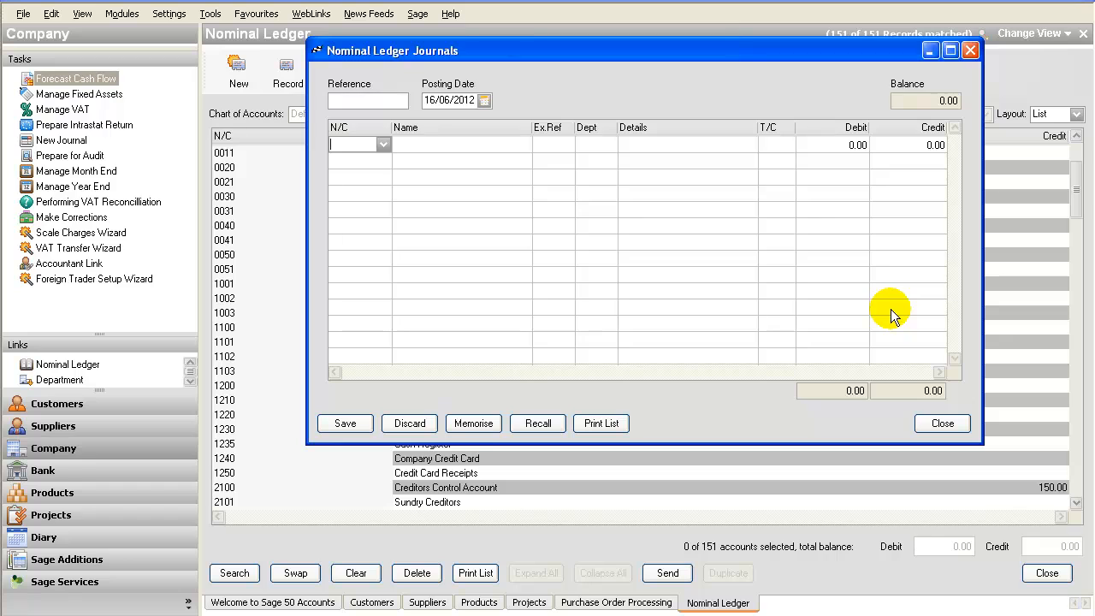
left_click(382, 144)
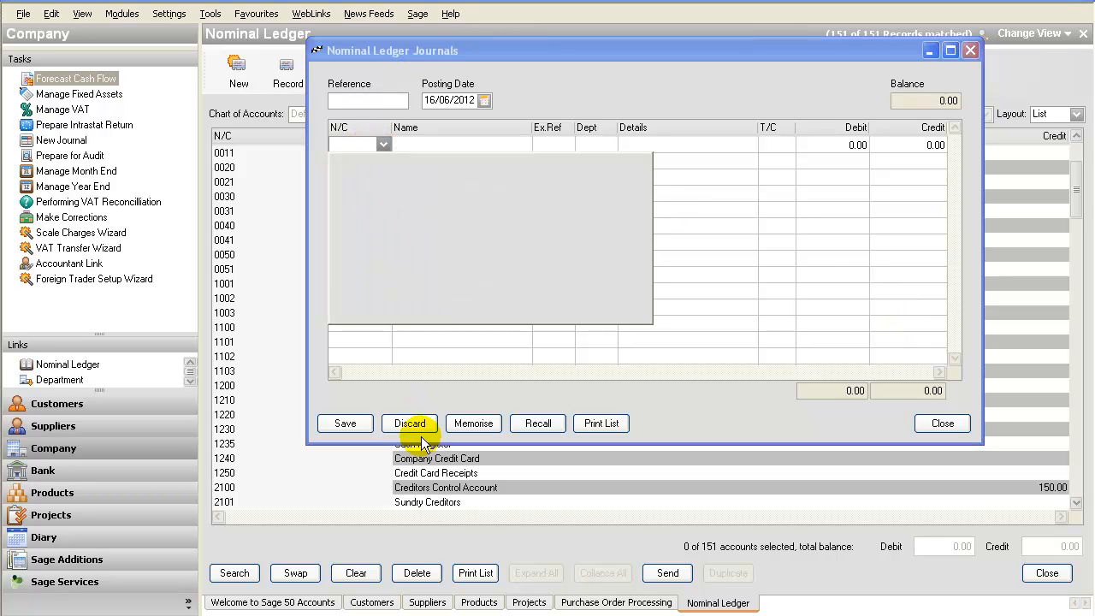
left_click(591, 247)
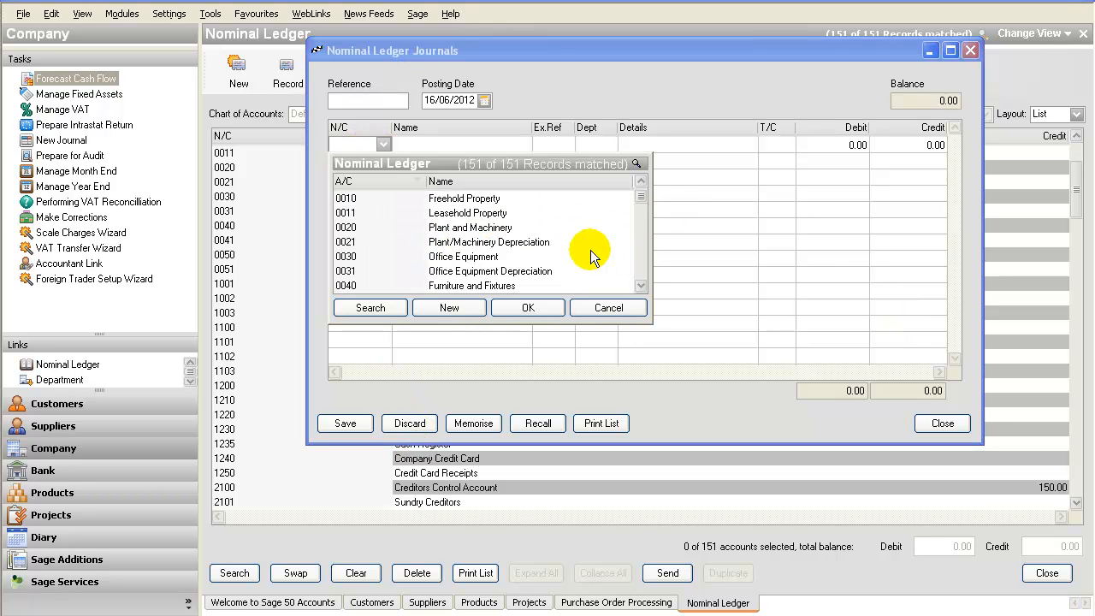
key("Down")
key("Down")
key("Down")
key("Down")
key("Down")
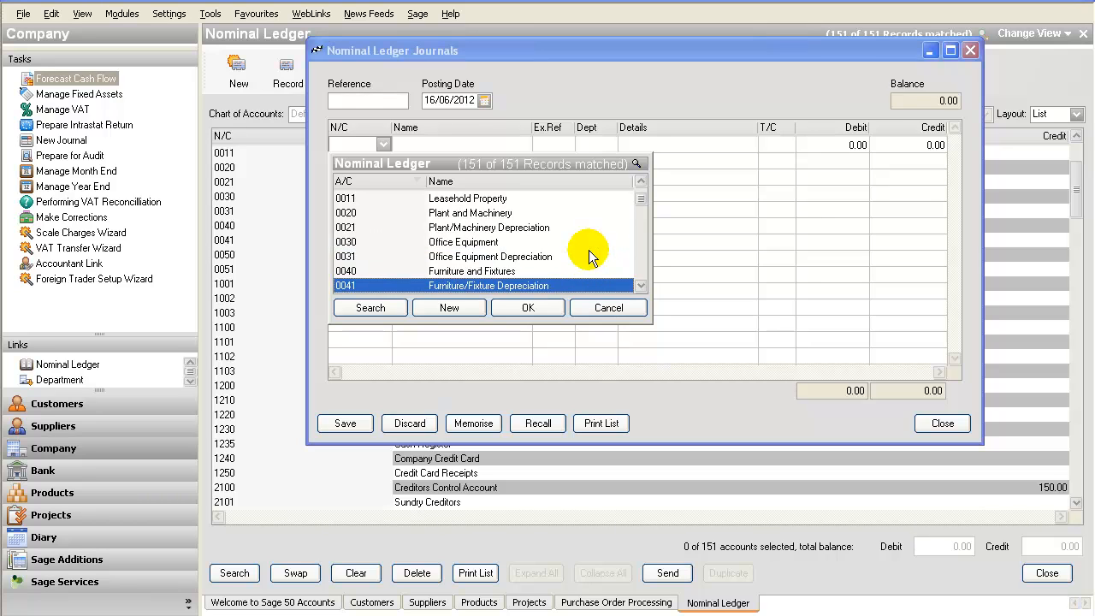
key("Down")
key("Down")
key("Down")
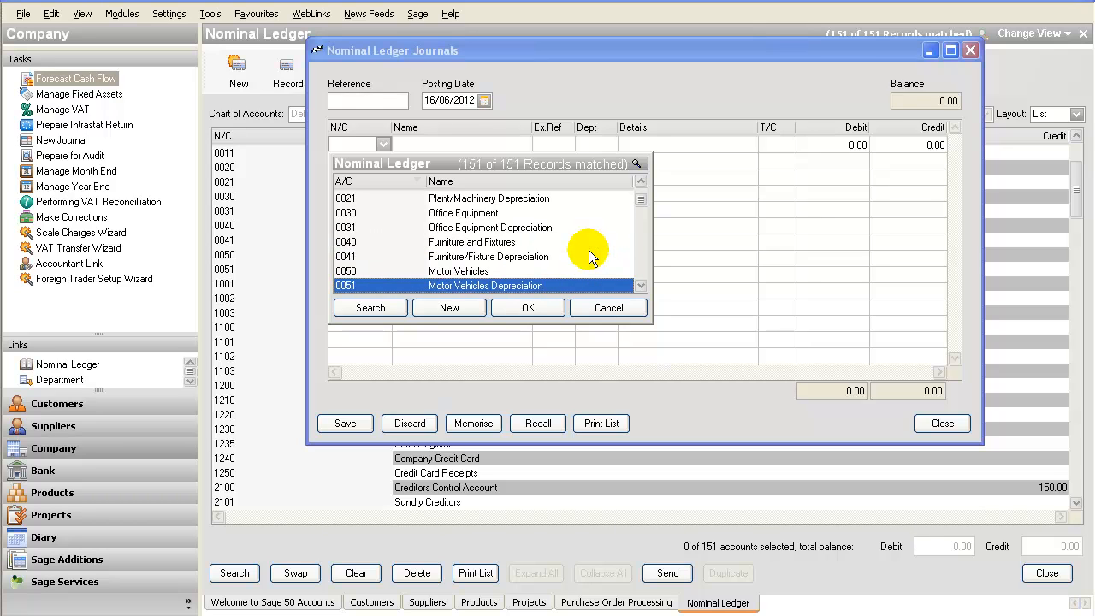
key("Down")
key("Down")
key("Down")
key("Down")
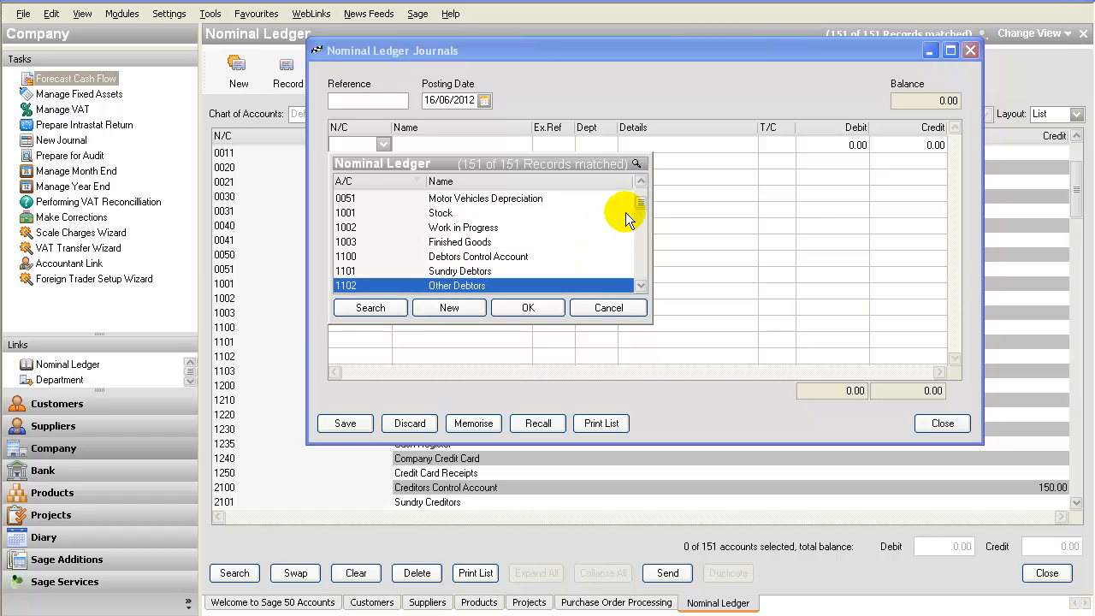
Look through the nominal account list for the first journal line, down to 9999 Mispostings Account.
scroll(597, 270, "down", 20)
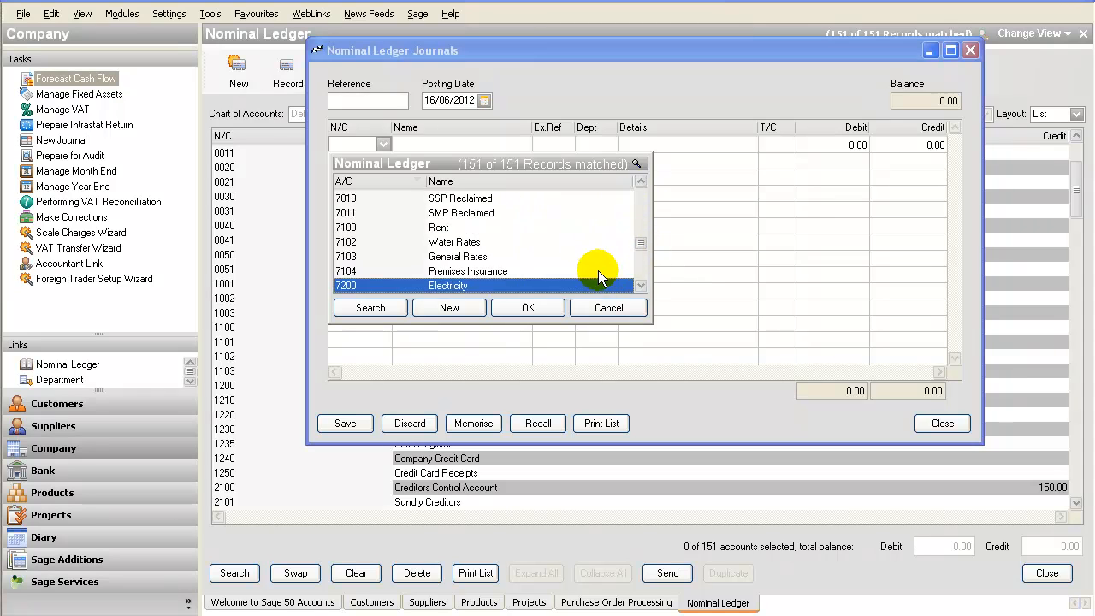
key("Down")
key("Down")
key("Down")
key("Down")
key("Down")
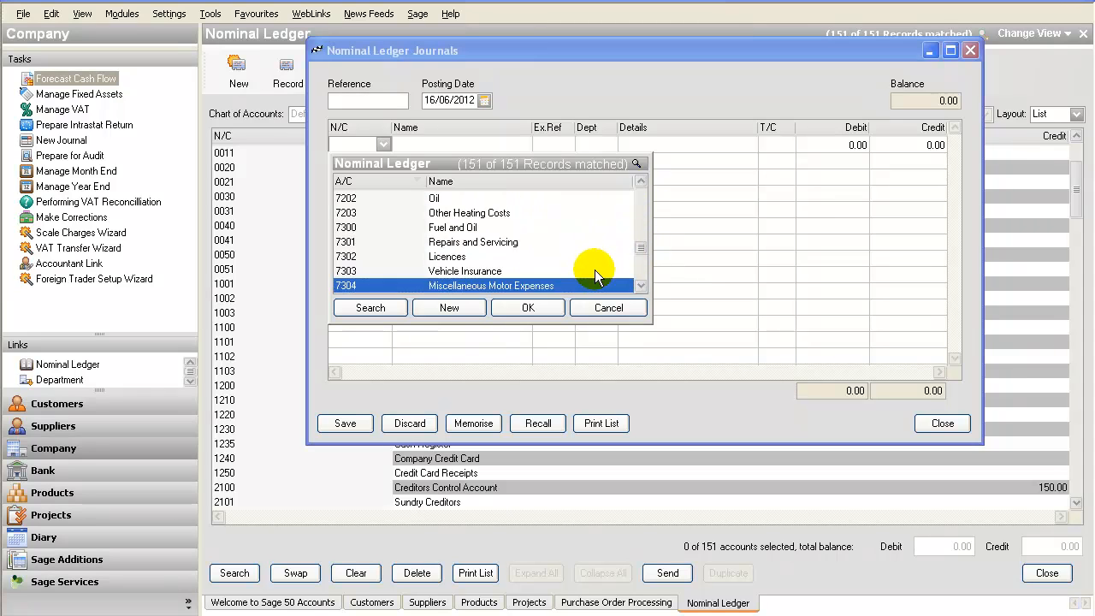
key("Down")
key("Down")
key("Down")
key("Down")
key("Down")
key("Down")
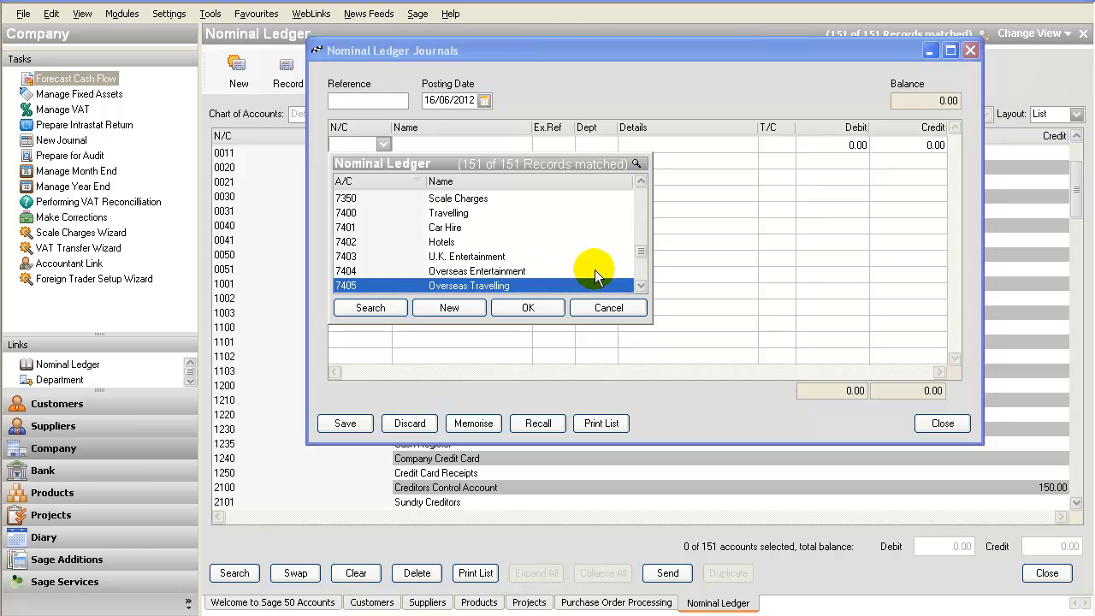
key("Down")
key("Down")
key("Down")
key("Down")
key("Down")
key("Down")
key("Down")
key("Down")
key("Down")
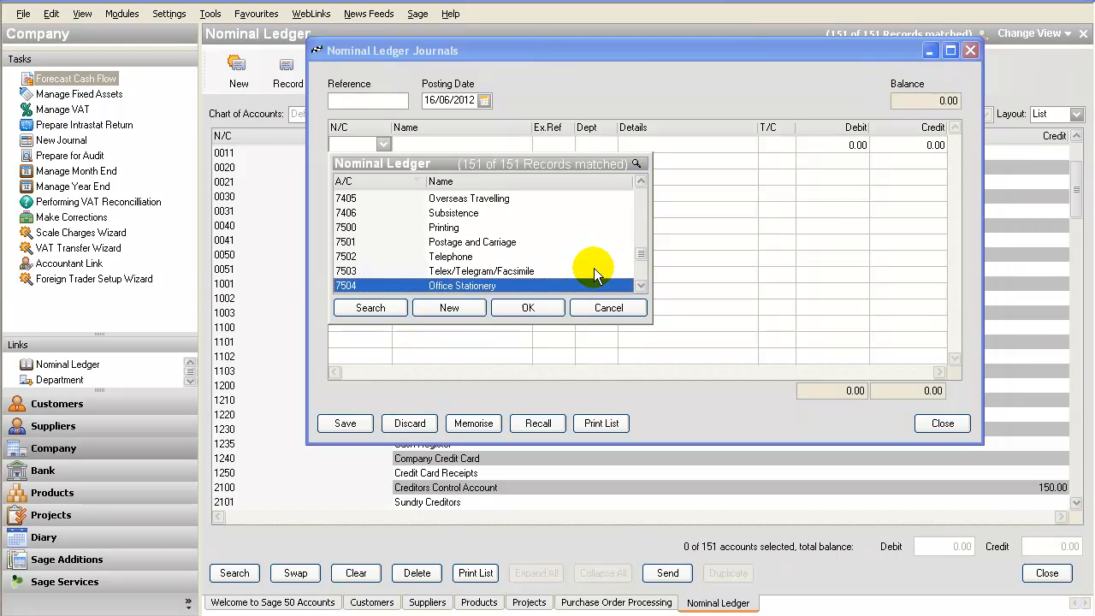
key("Down")
key("Down")
key("Down")
key("Down")
key("Down")
key("Down")
key("Down")
key("Down")
key("Down")
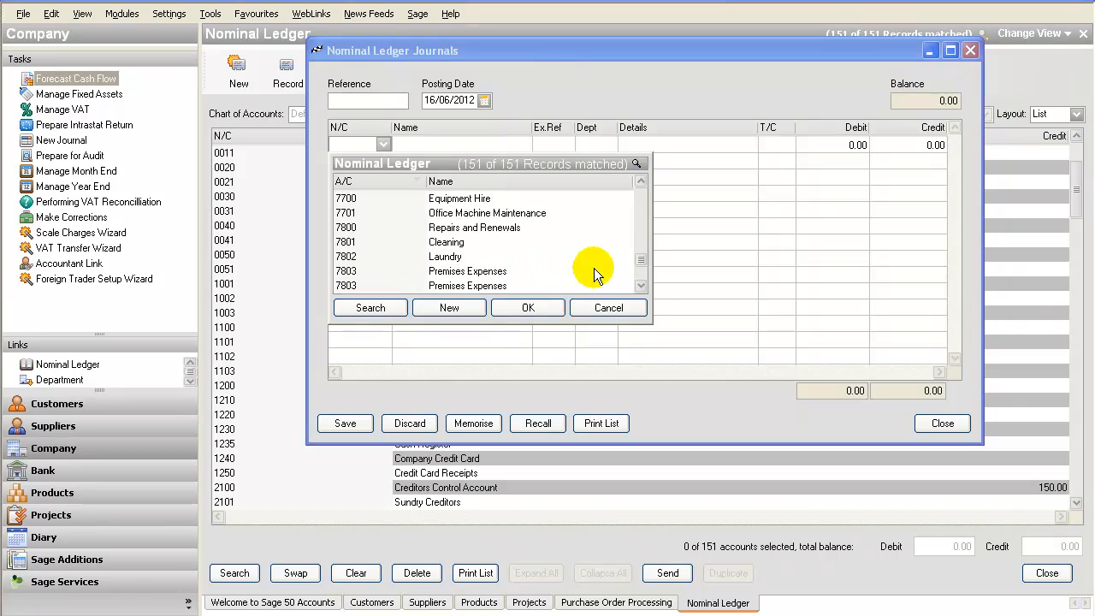
key("Down")
key("Down")
key("Down")
key("Down")
key("Down")
key("Down")
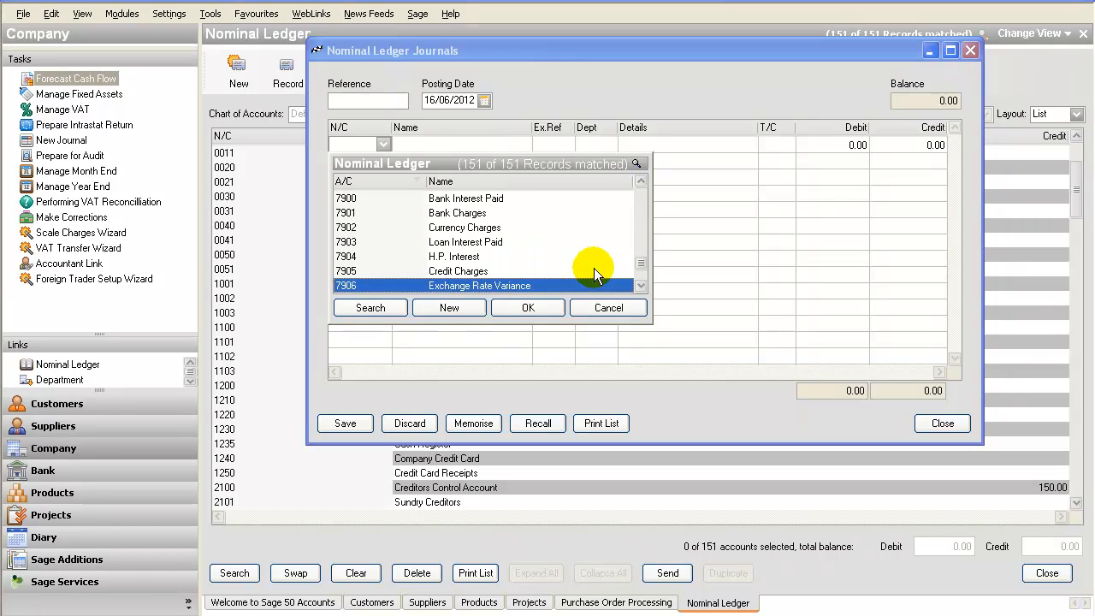
key("Down")
key("Down")
key("Down")
key("Down")
key("Down")
key("Down")
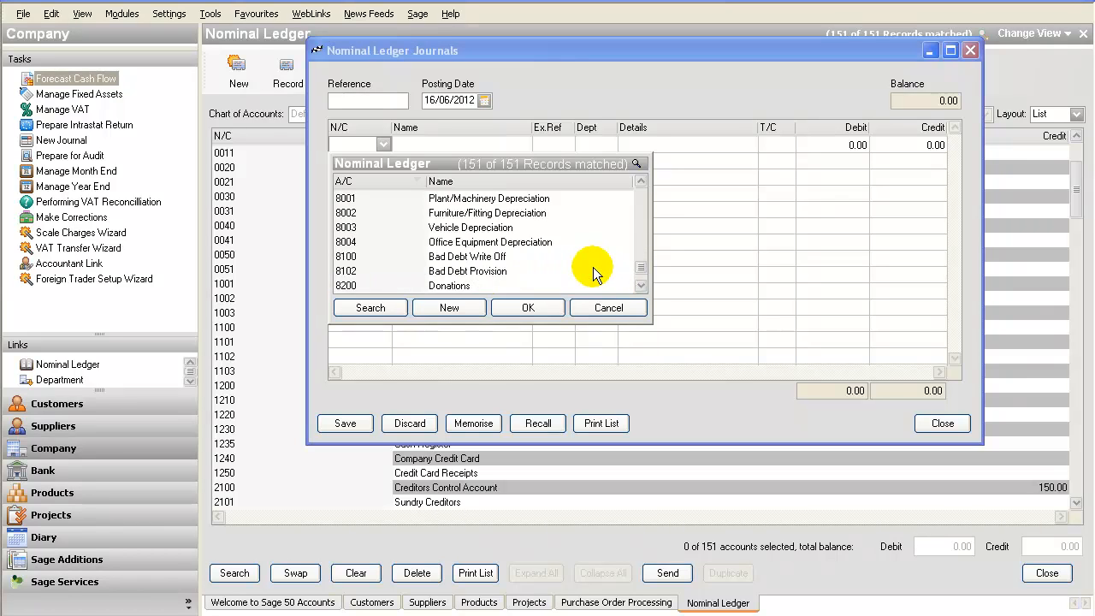
key("Down")
key("Down")
key("Down")
key("Down")
key("Down")
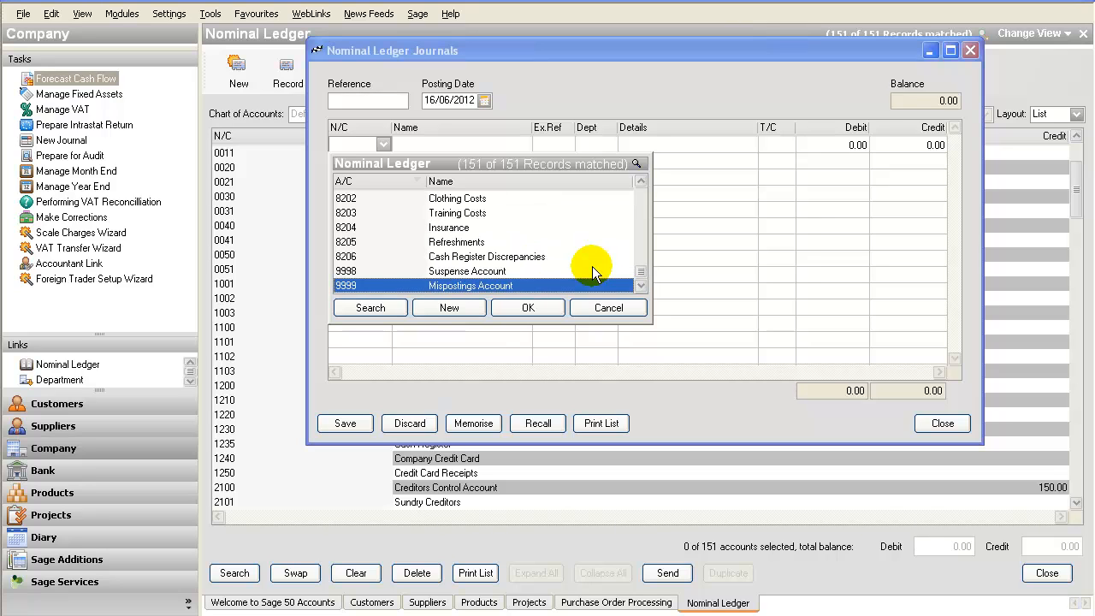
Choose nominal account 7004 Wages - Regular for the first journal line.
key("Up")
key("Up")
key("Up")
key("Up")
key("Up")
key("Up")
key("Up")
key("Up")
key("Up")
key("Up")
key("Up")
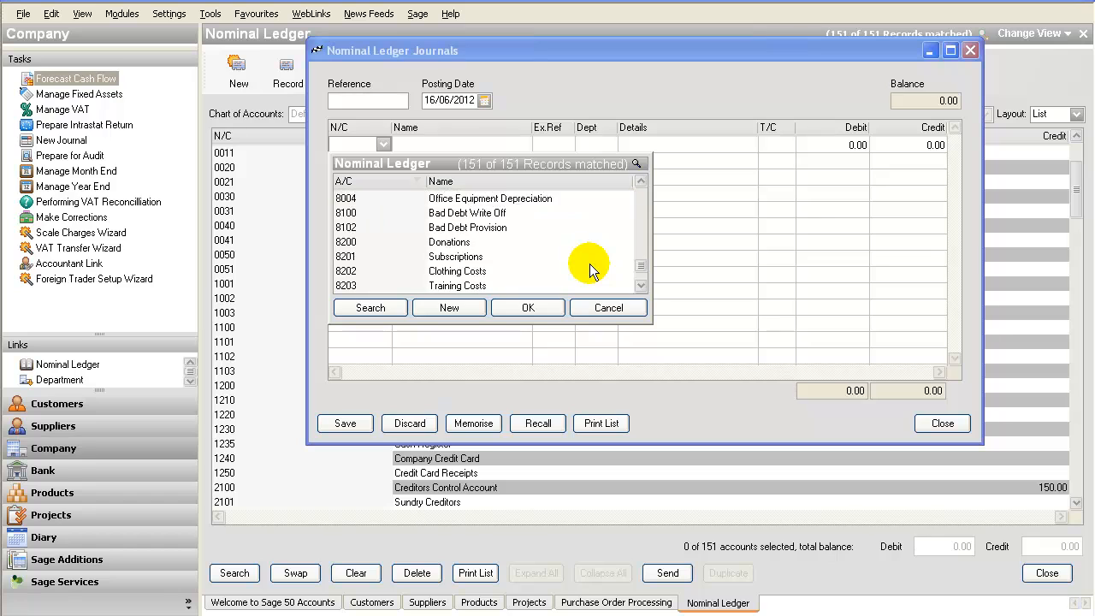
key("Up")
key("Up")
key("Up")
key("Up")
key("Up")
key("Up")
key("Up")
key("Up")
key("Up")
key("Up")
key("Up")
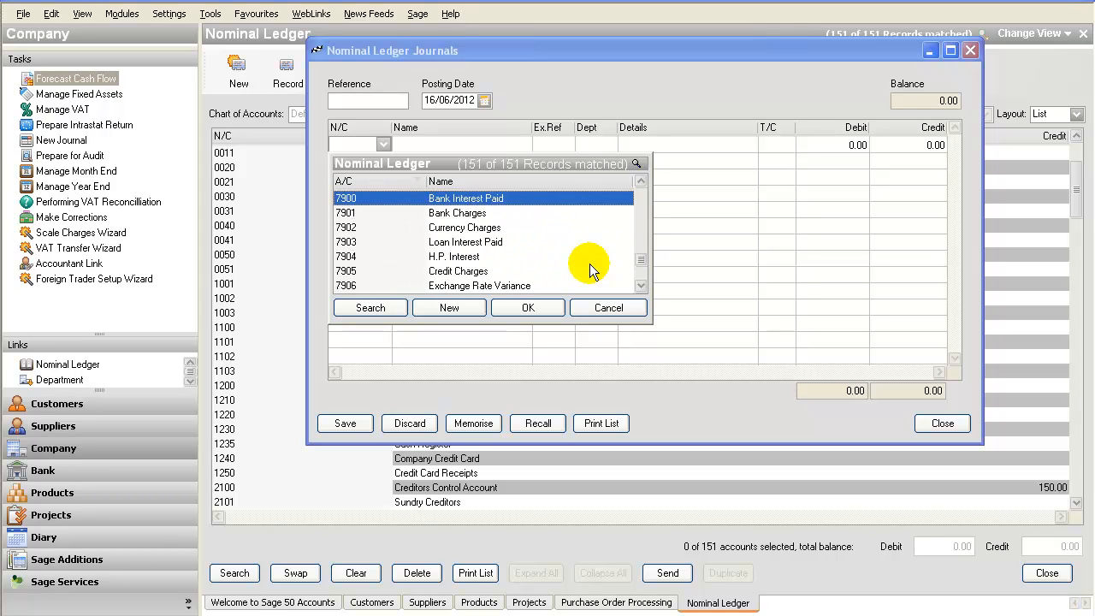
key("Up")
key("Up")
key("Up")
key("Up")
key("Up")
key("Up")
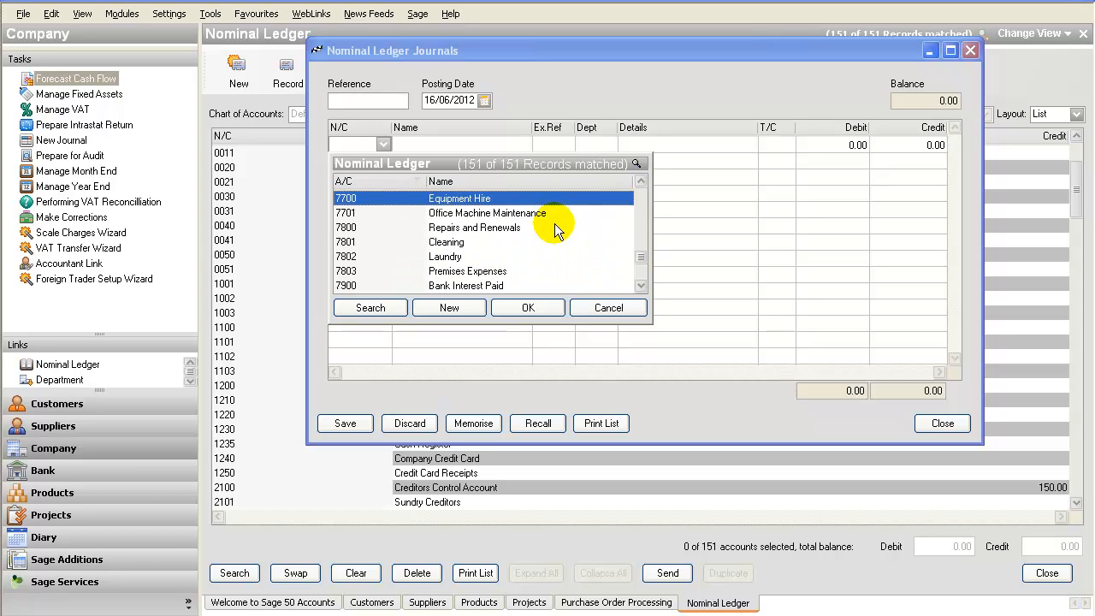
key("Up")
key("Up")
key("Up")
key("Up")
key("Up")
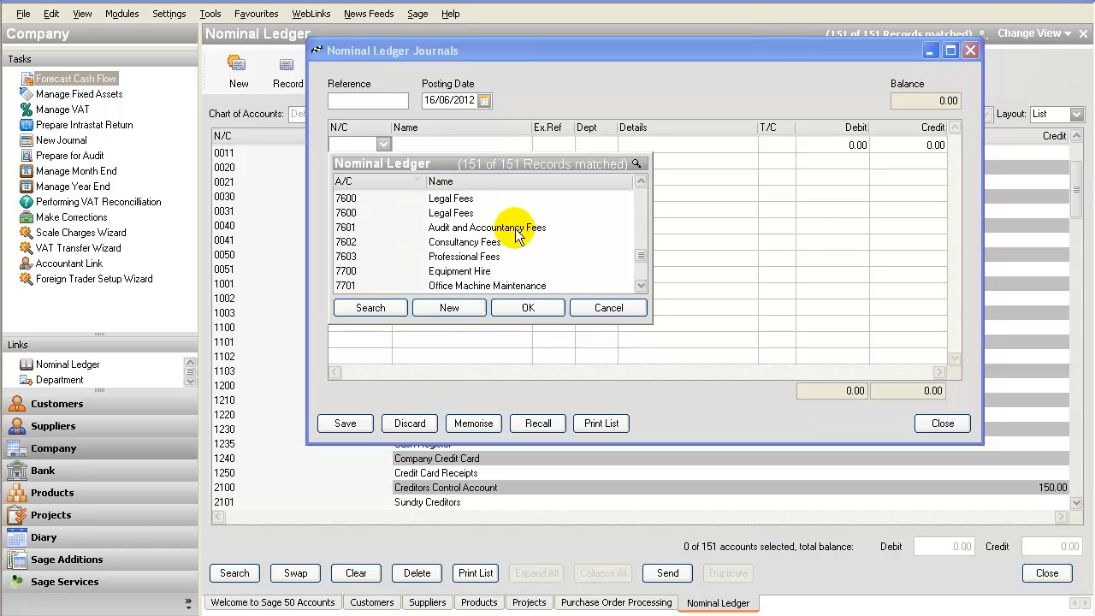
key("Up")
key("Up")
key("Up")
key("Up")
key("Up")
key("Up")
key("Up")
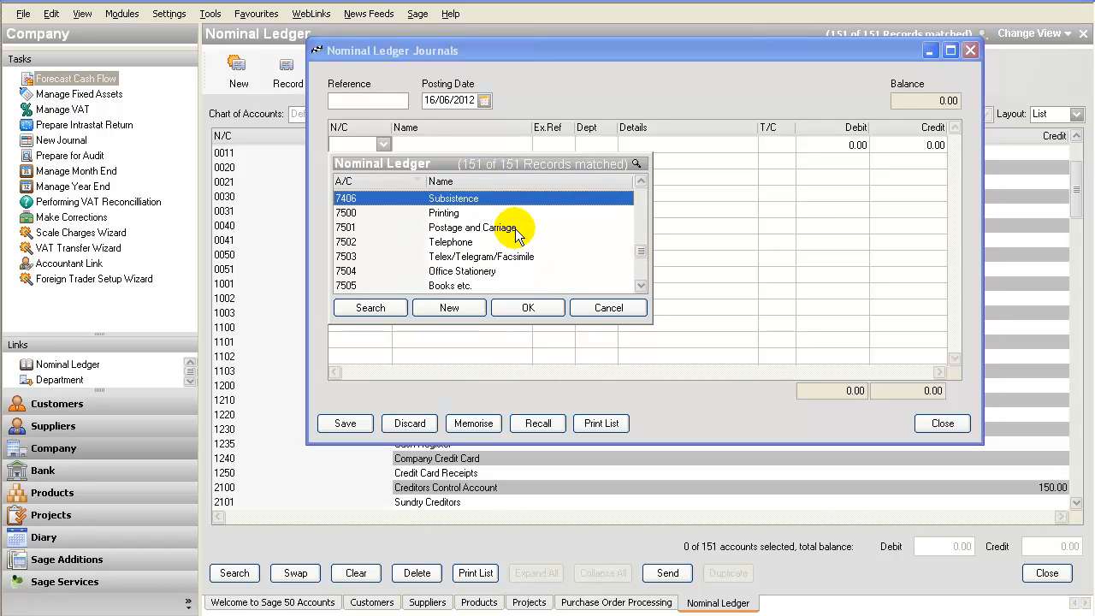
key("Up")
key("Up")
key("Up")
key("Up")
key("Up")
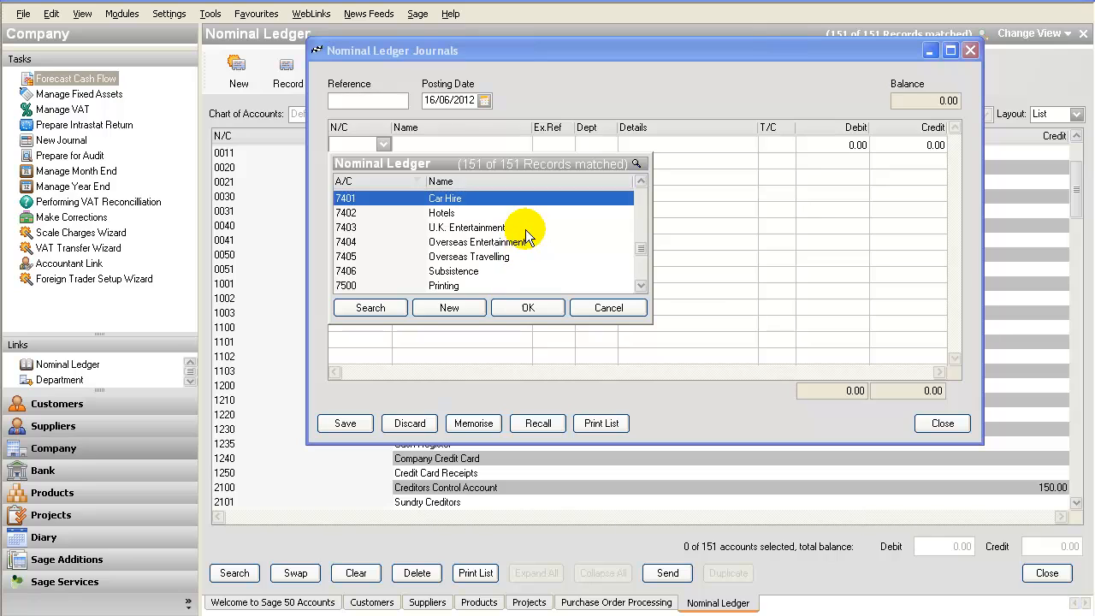
key("Up")
key("Up")
key("Up")
key("Up")
key("Up")
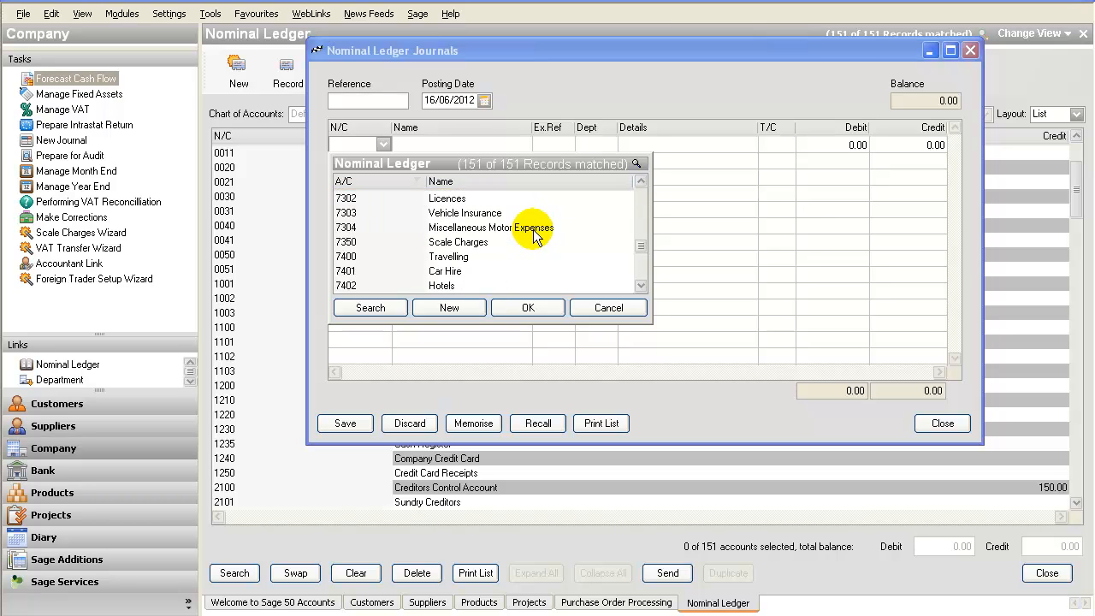
key("Up")
key("Up")
key("Up")
key("Up")
key("Up")
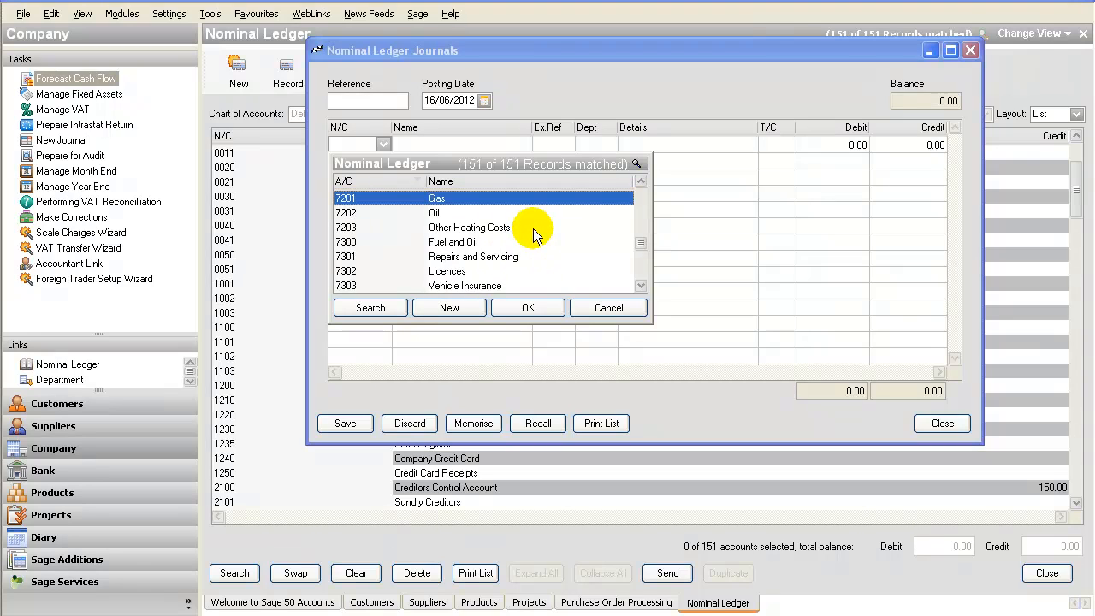
key("Up")
key("Up")
key("Up")
key("Up")
key("Up")
key("Up")
key("Up")
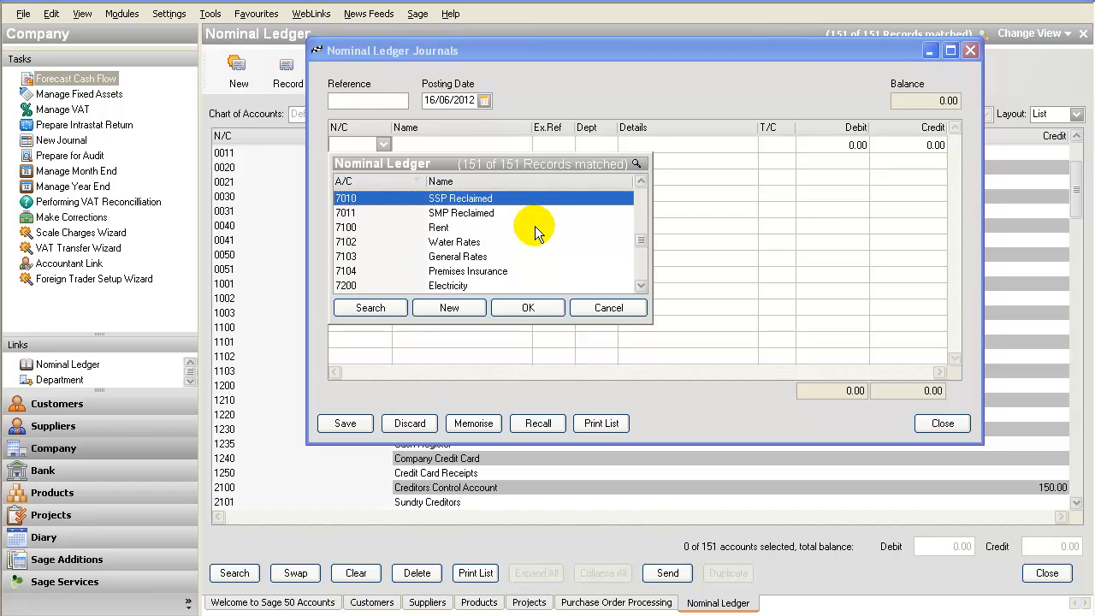
key("Down")
key("Down")
key("Down")
key("Down")
key("Down")
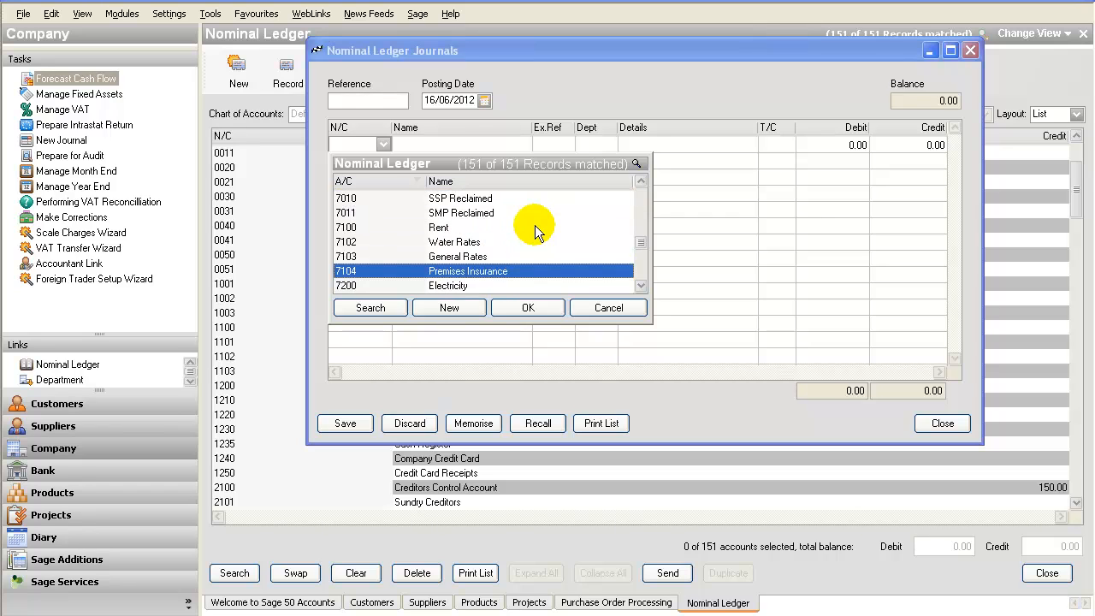
key("Up")
key("Up")
key("Up")
key("Up")
key("Up")
key("Up")
key("Up")
key("Up")
key("Up")
key("Up")
key("Up")
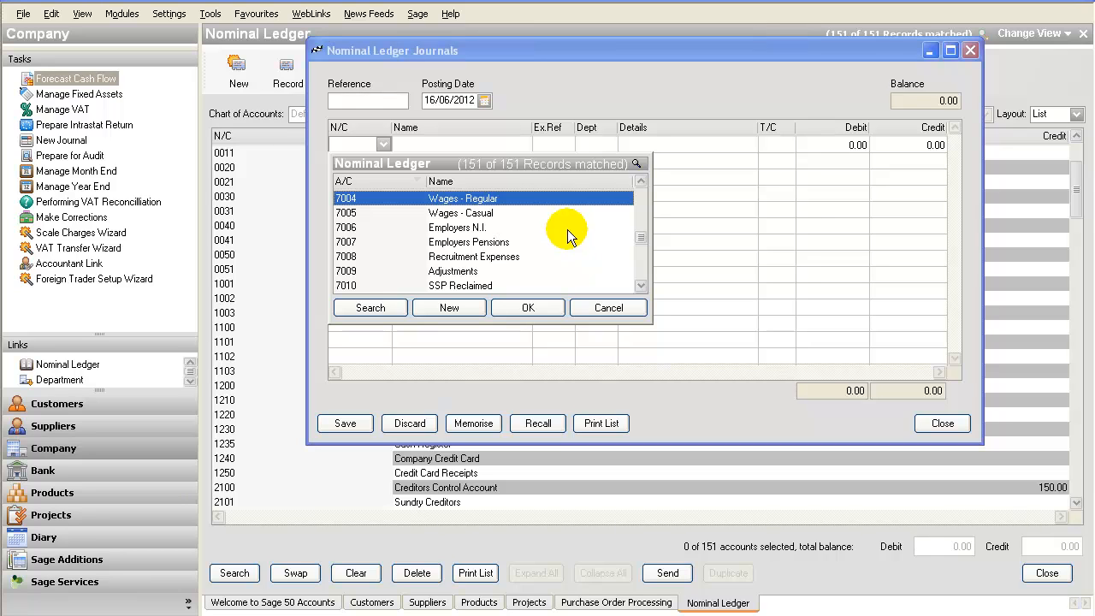
left_click(545, 313)
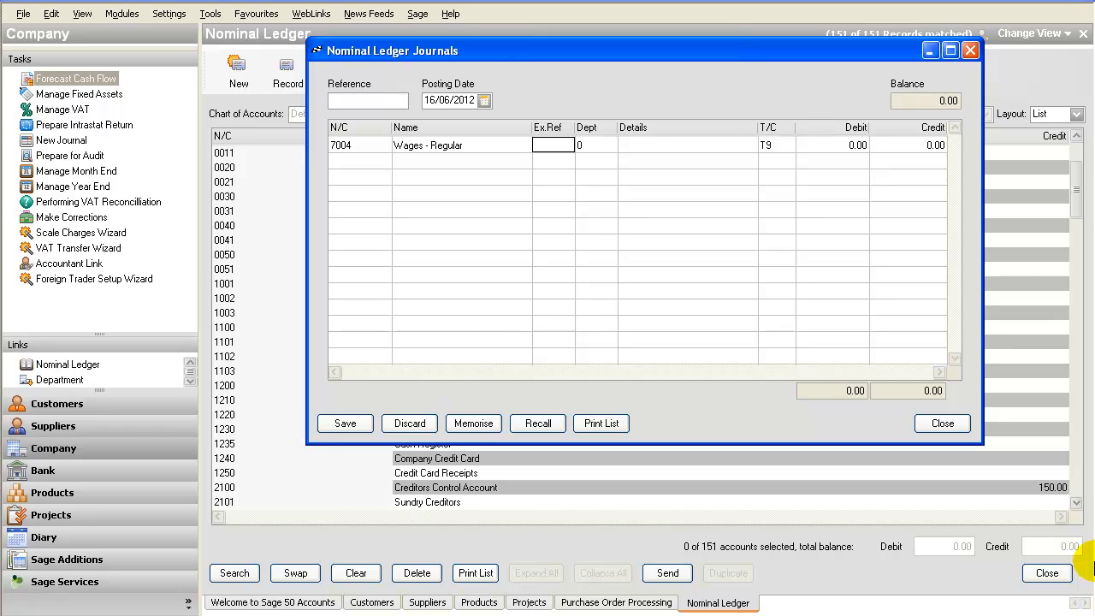
Enter JV555 as the journal's reference.
left_click(384, 94)
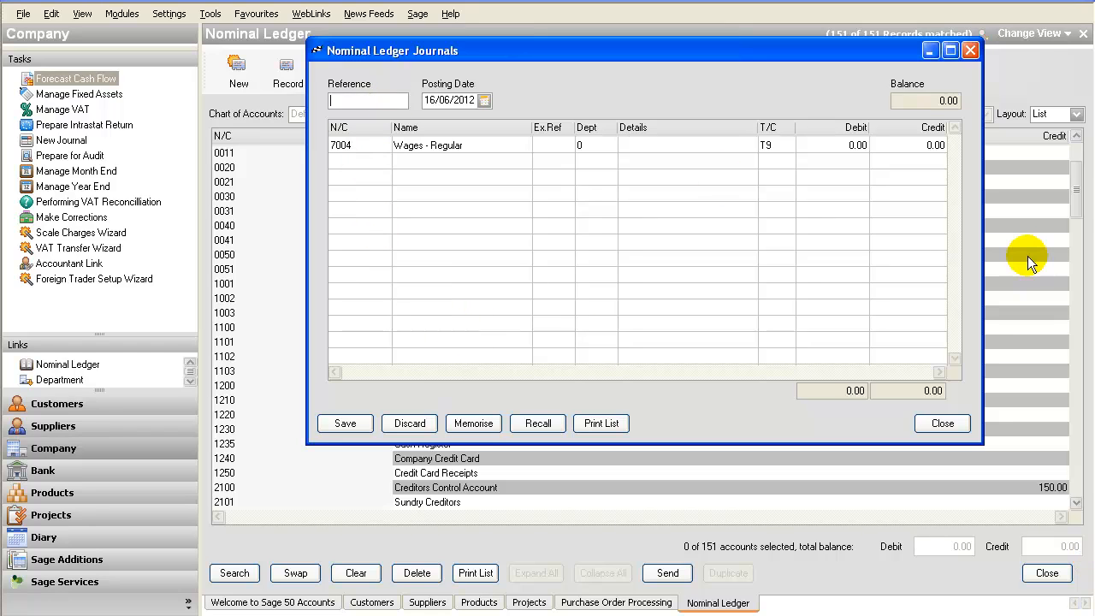
type("JV555")
key("Tab")
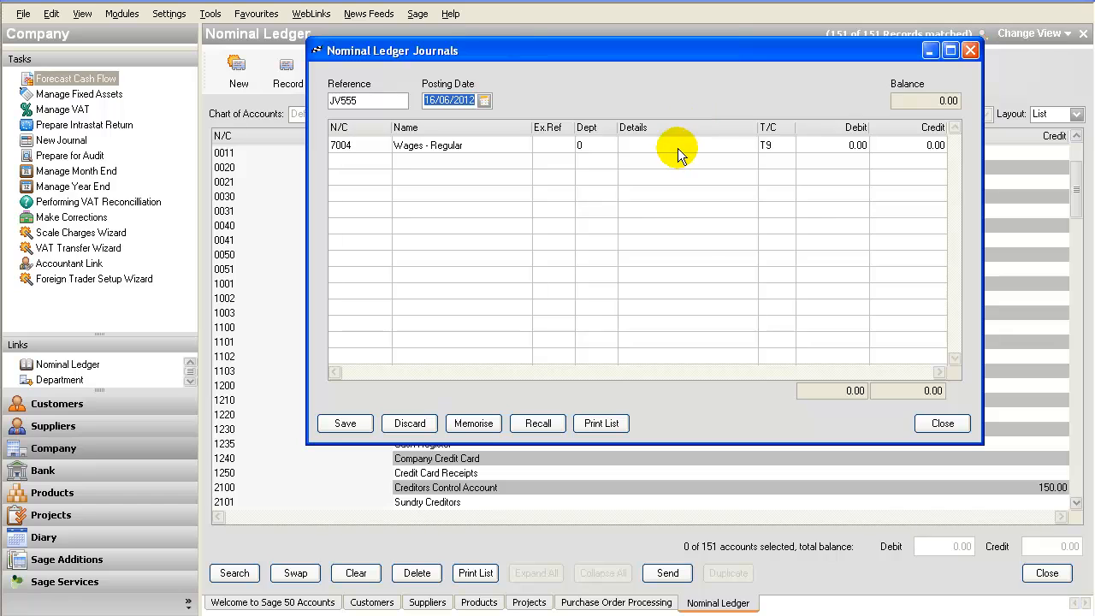
Enter a debit of 12.50 on the Wages - Regular line and begin a second journal line.
left_click(812, 145)
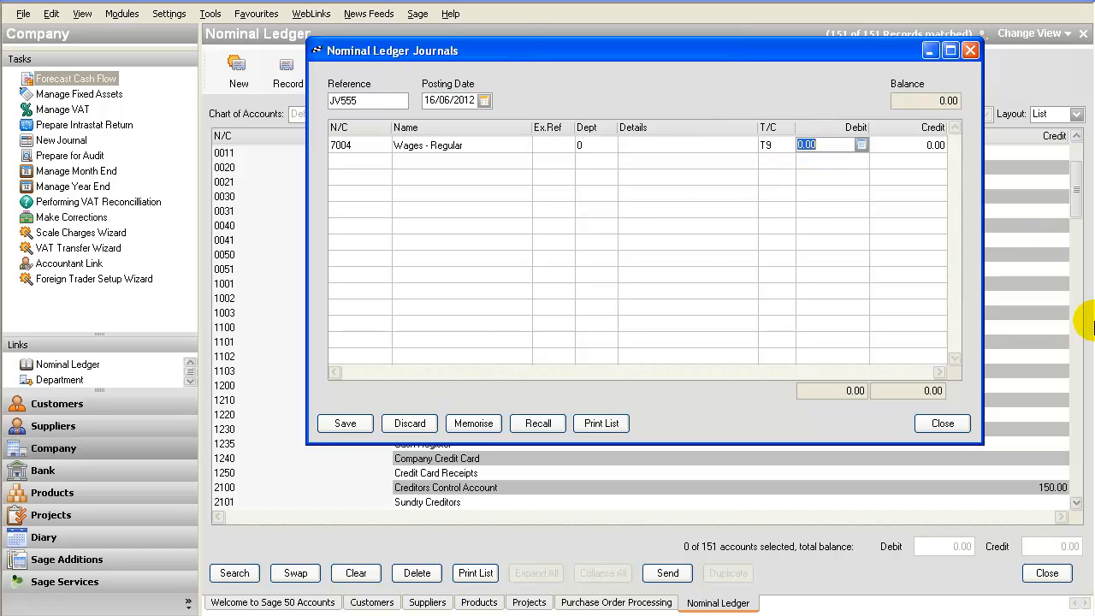
type("12.50")
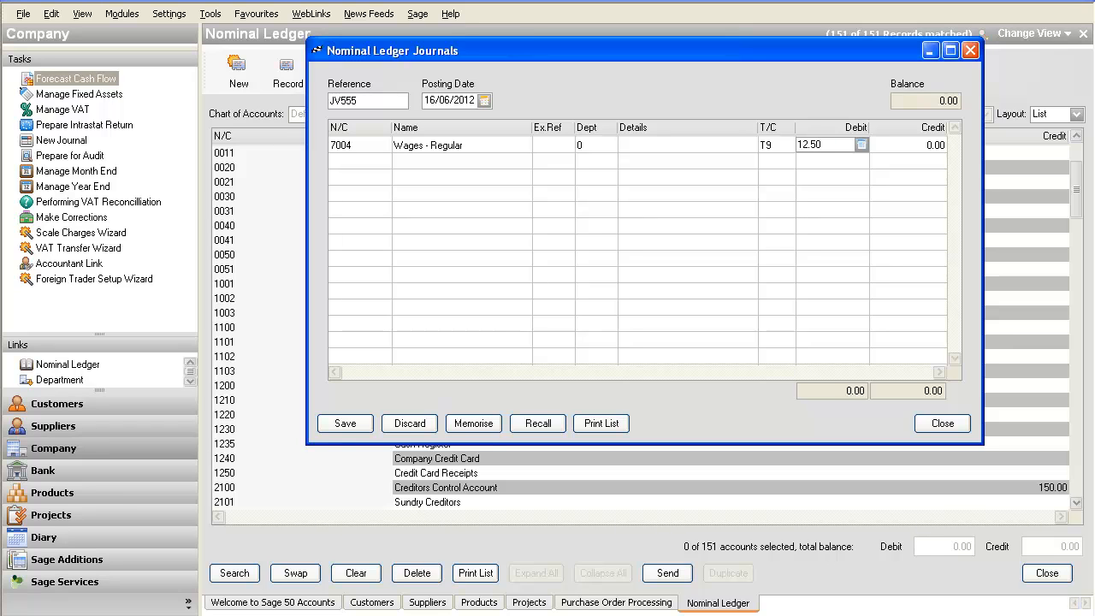
key("Tab")
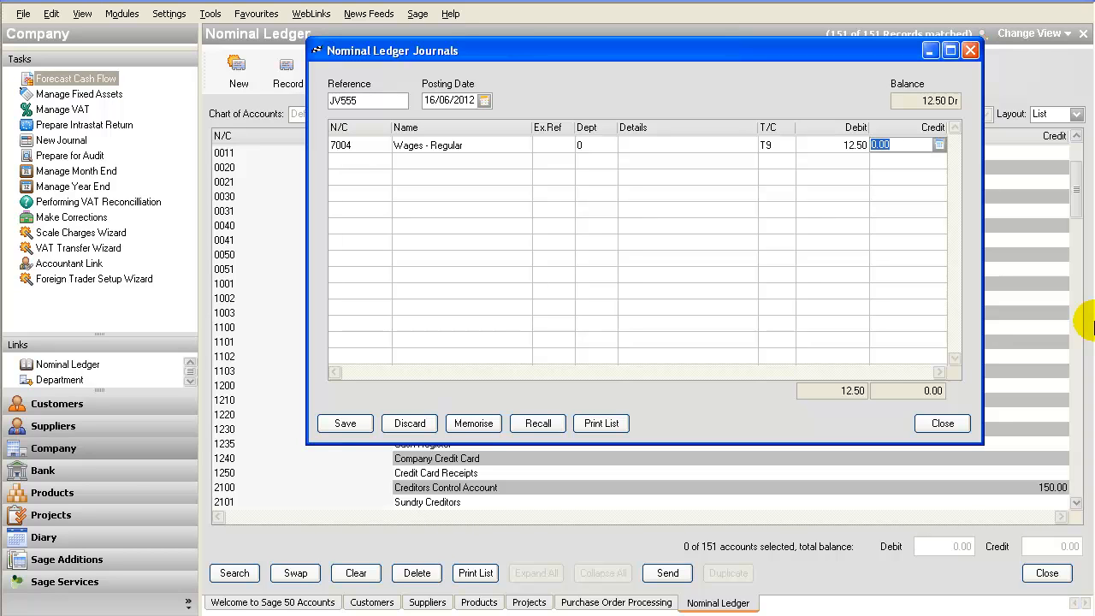
key("Tab")
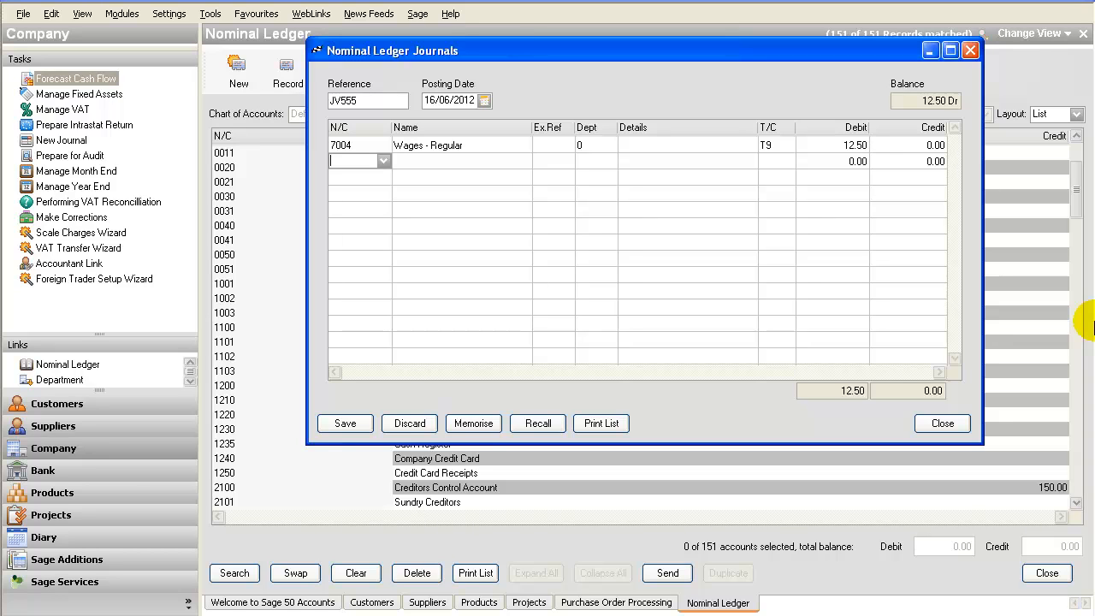
Choose nominal account 2109 Accruals for the second line of the journal.
left_click(387, 161)
key("Down")
key("Down")
key("Down")
key("Down")
key("Down")
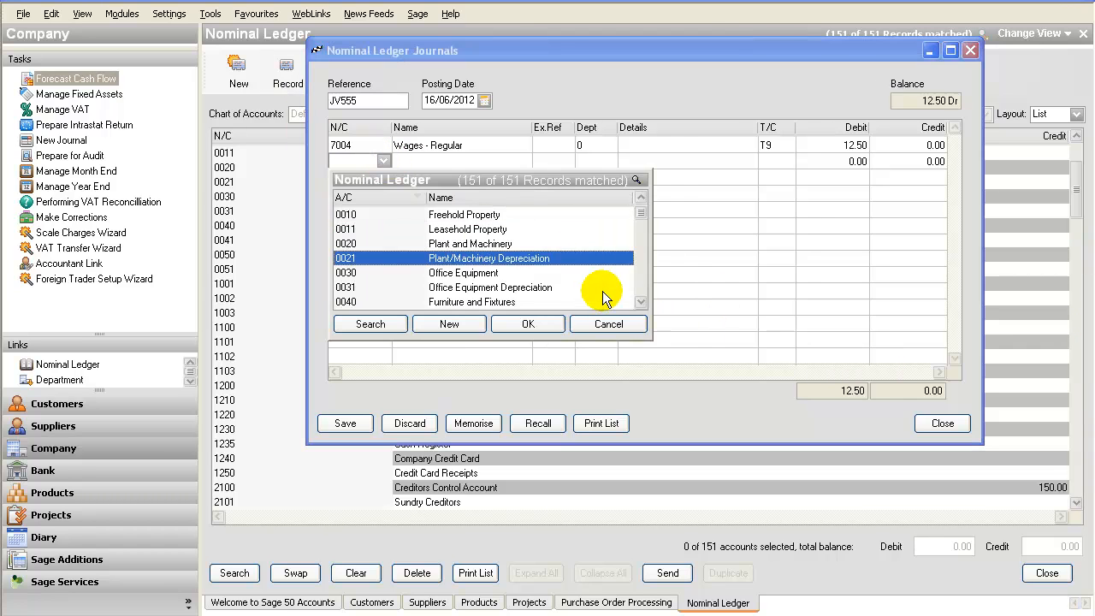
key("Down")
key("Down")
key("Down")
key("Down")
key("Down")
key("Down")
key("Down")
key("Down")
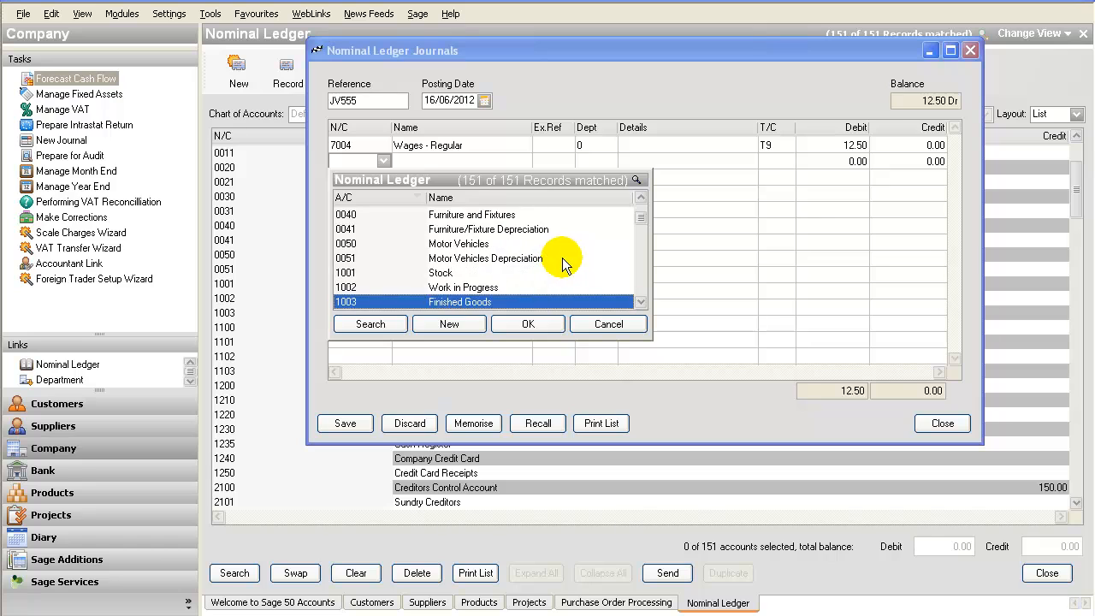
key("Down")
key("Down")
key("Down")
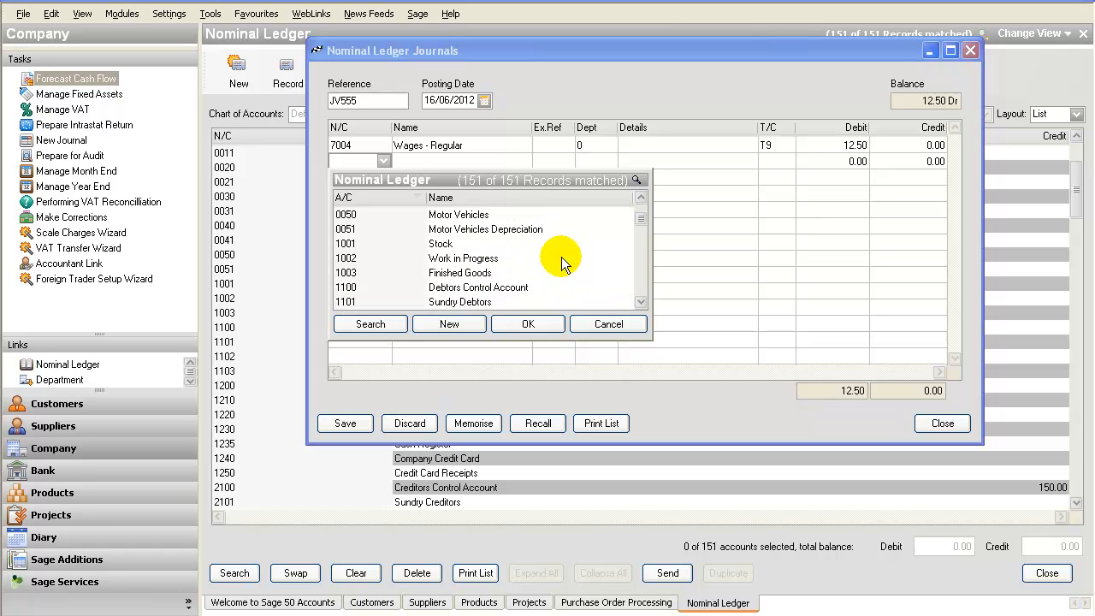
key("Down")
key("Down")
key("Down")
key("Down")
key("Down")
key("Down")
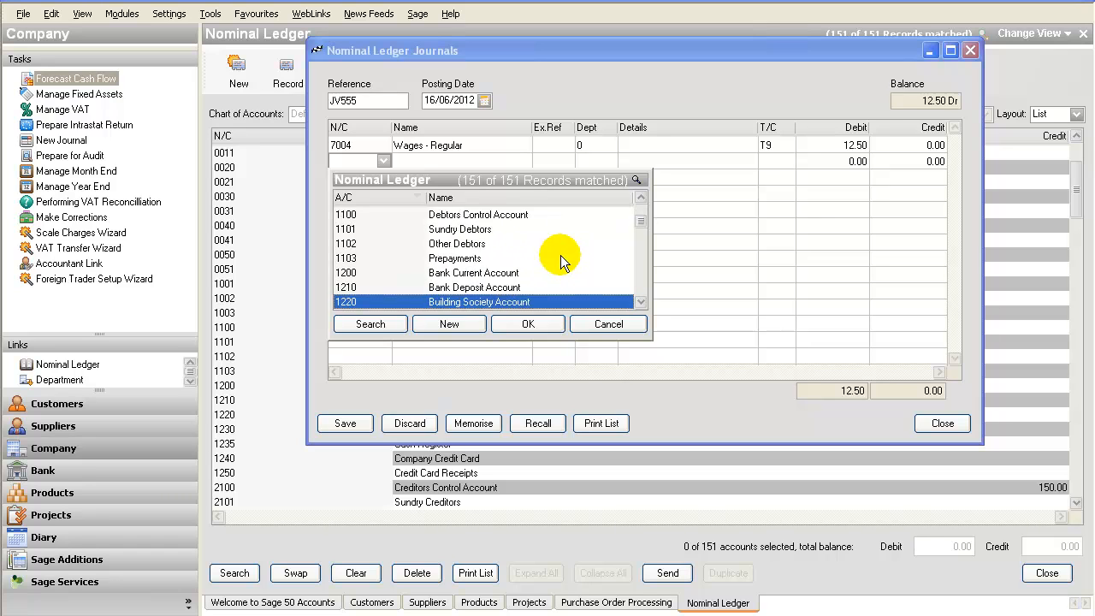
key("Down")
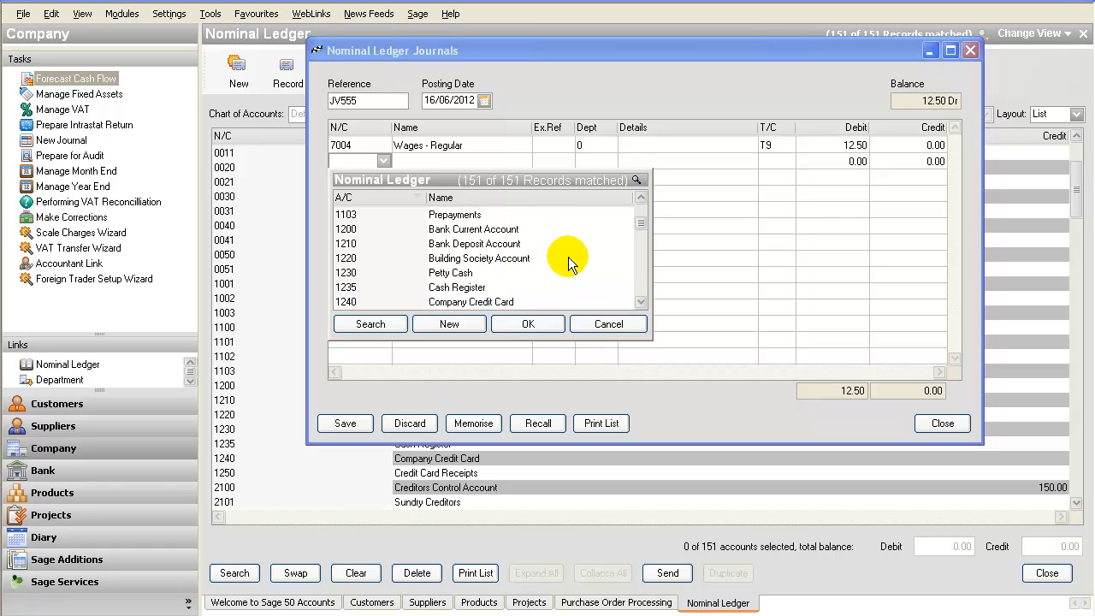
key("Down")
key("Down")
key("Down")
key("Down")
key("Down")
key("Down")
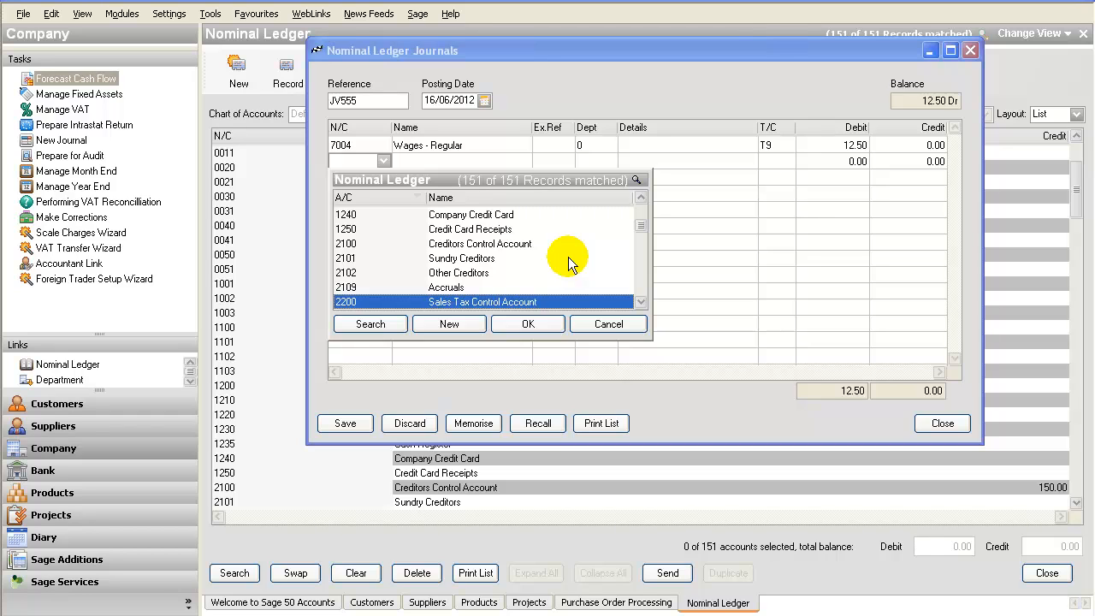
key("Up")
key("Up")
key("Up")
key("Up")
key("Up")
key("Up")
key("Up")
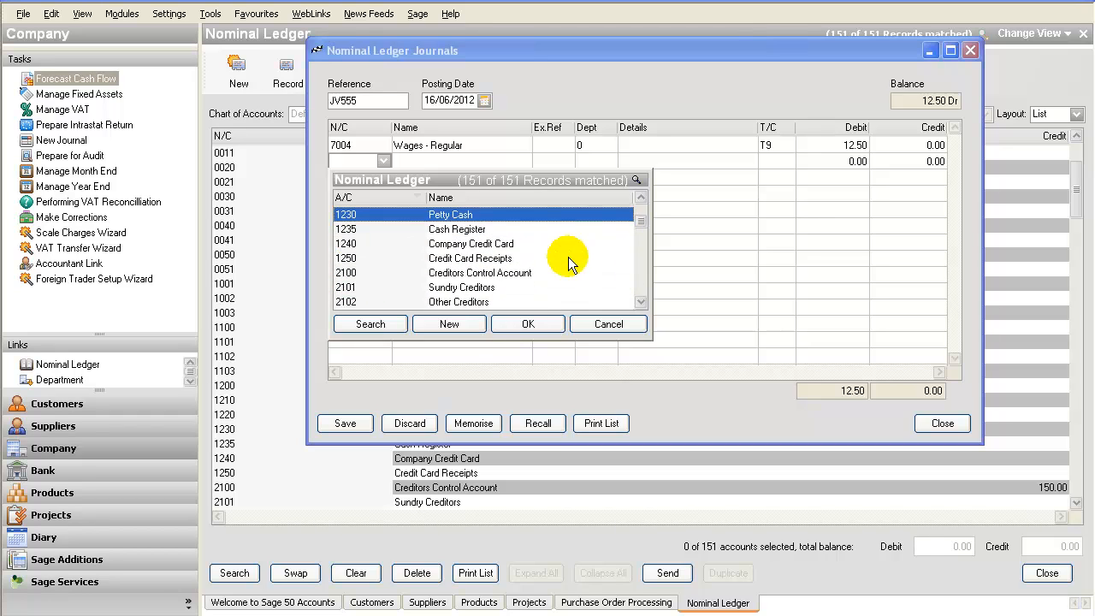
key("Down")
key("Down")
key("Down")
key("Down")
key("Down")
key("Down")
key("Down")
key("Down")
key("Down")
key("Down")
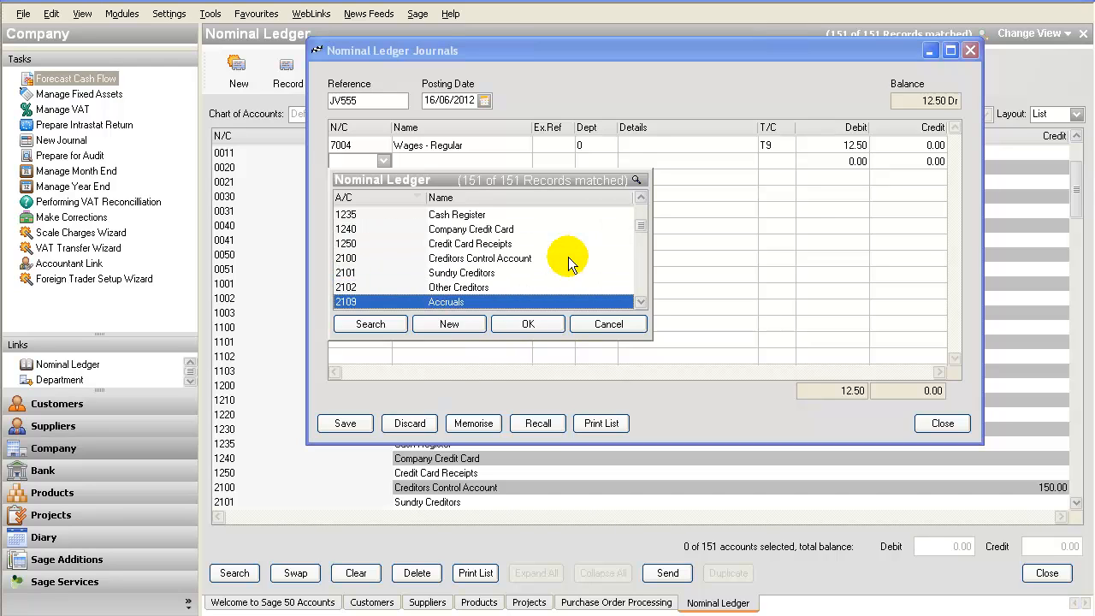
key("Down")
key("Down")
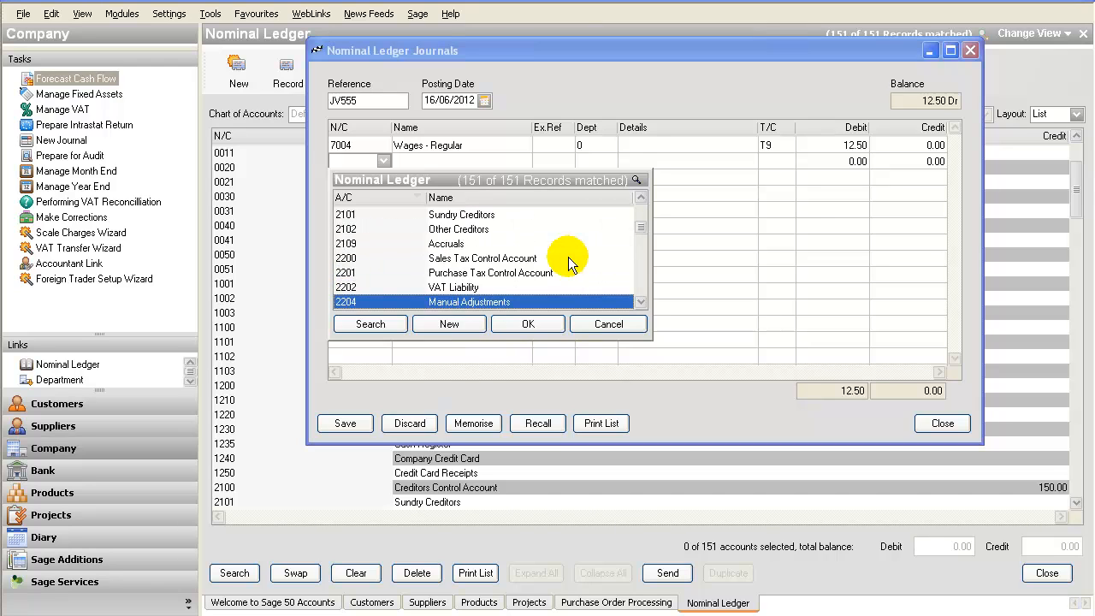
key("Up")
key("Up")
key("Up")
key("Up")
key("Up")
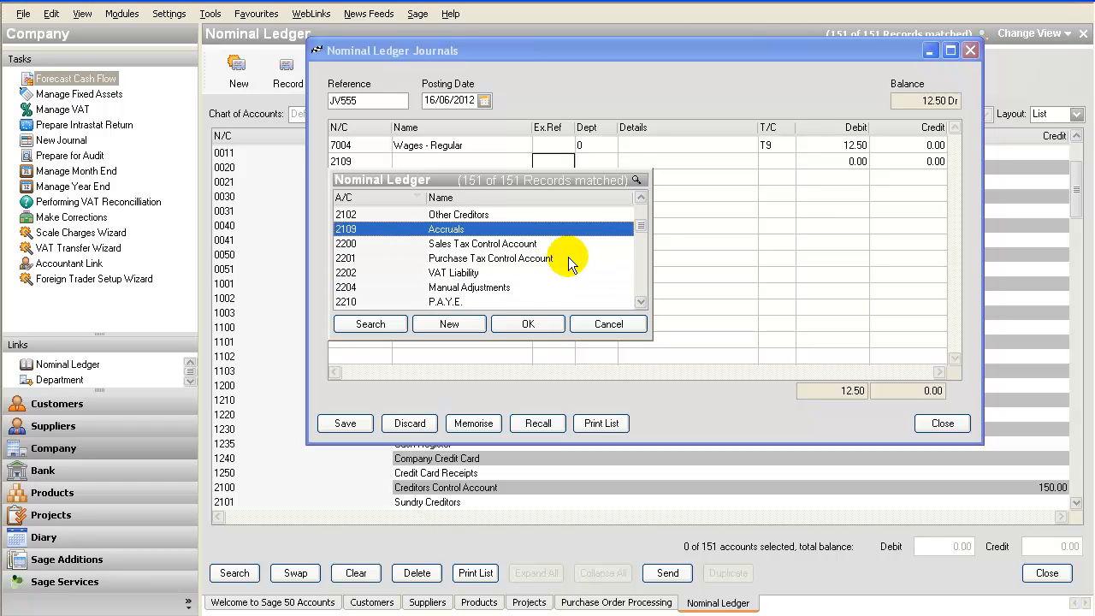
key("Return")
Enter a credit of 12.50 on the Accruals line and save the journal.
key("Tab")
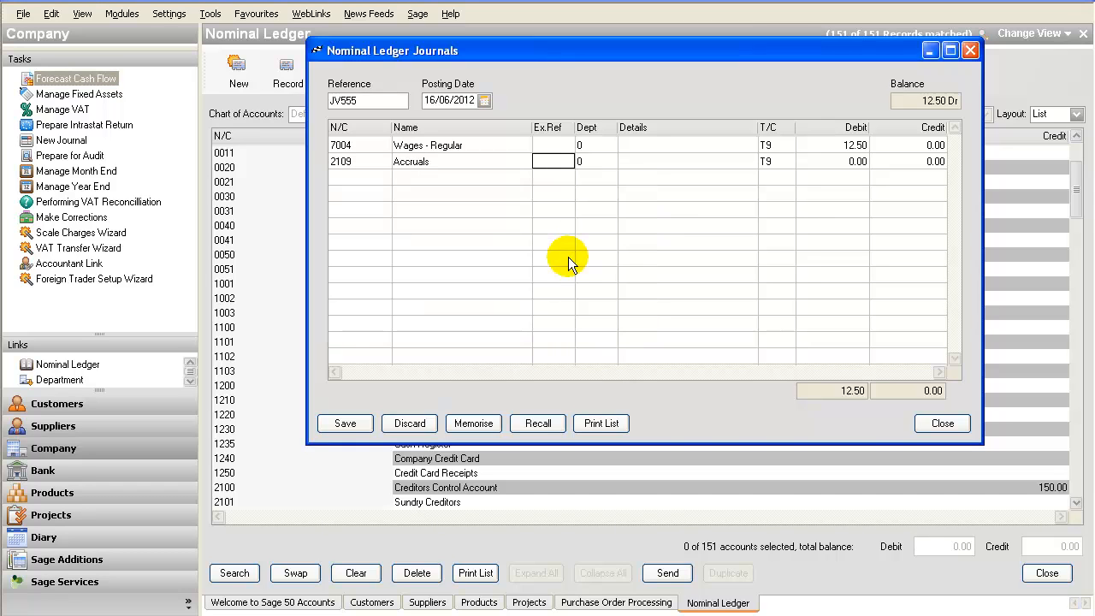
key("Tab")
key("Tab")
key("Tab")
key("Tab")
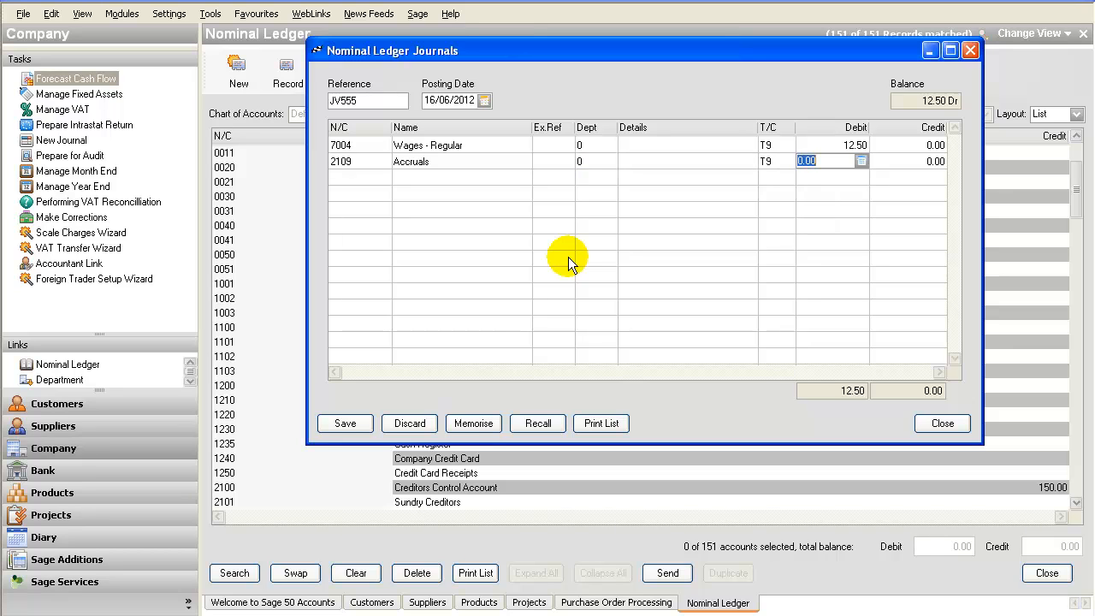
key("Tab")
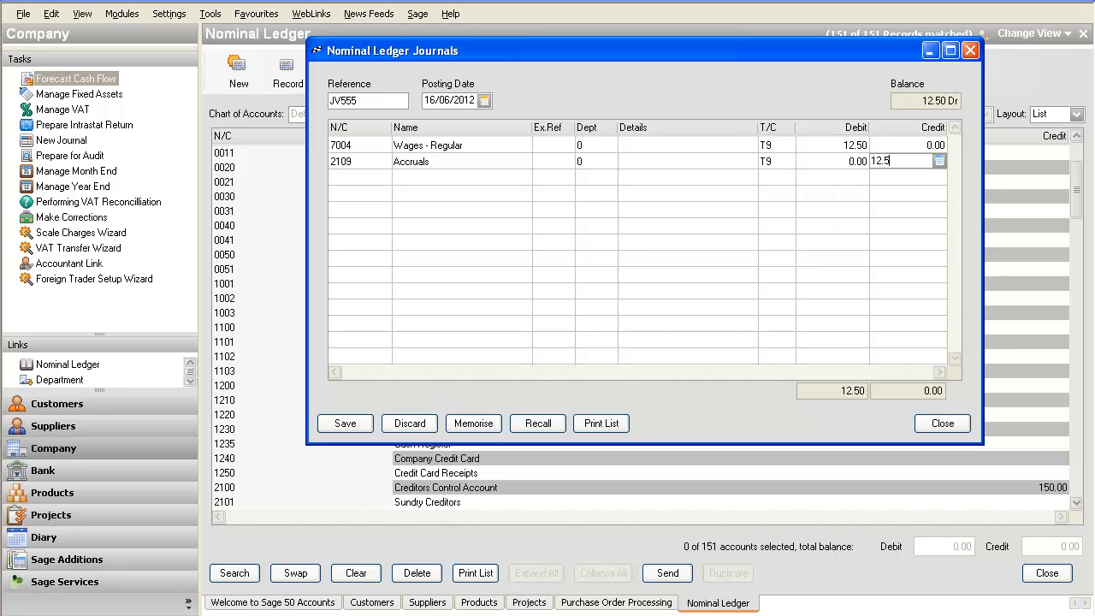
left_click(356, 422)
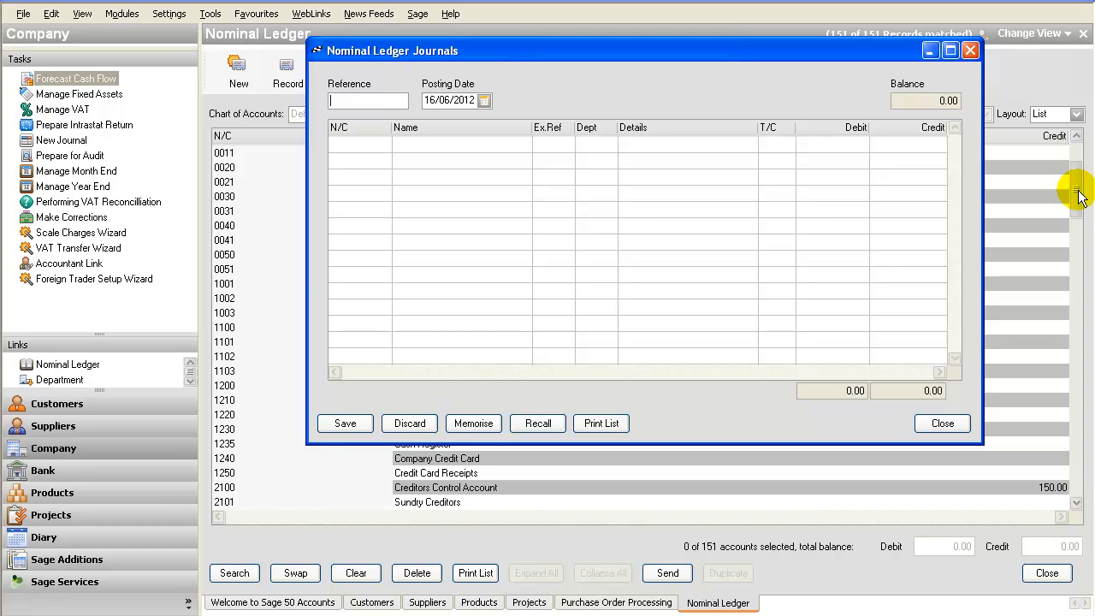
Enter JV666 as the new journal's reference, keep the posting date and begin the first line.
type("JV")
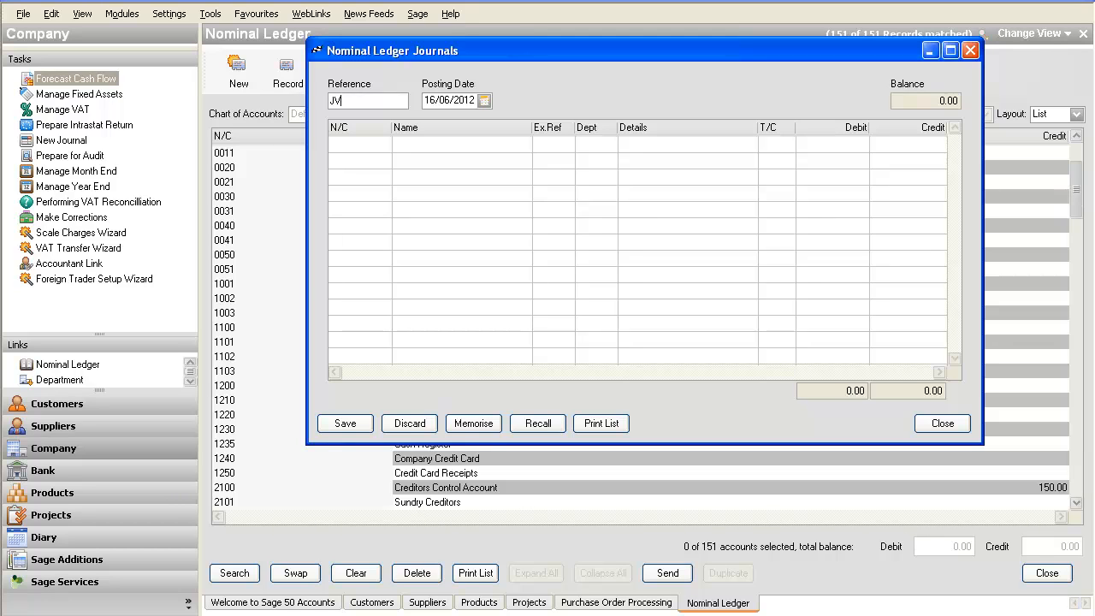
type("666")
key("Tab")
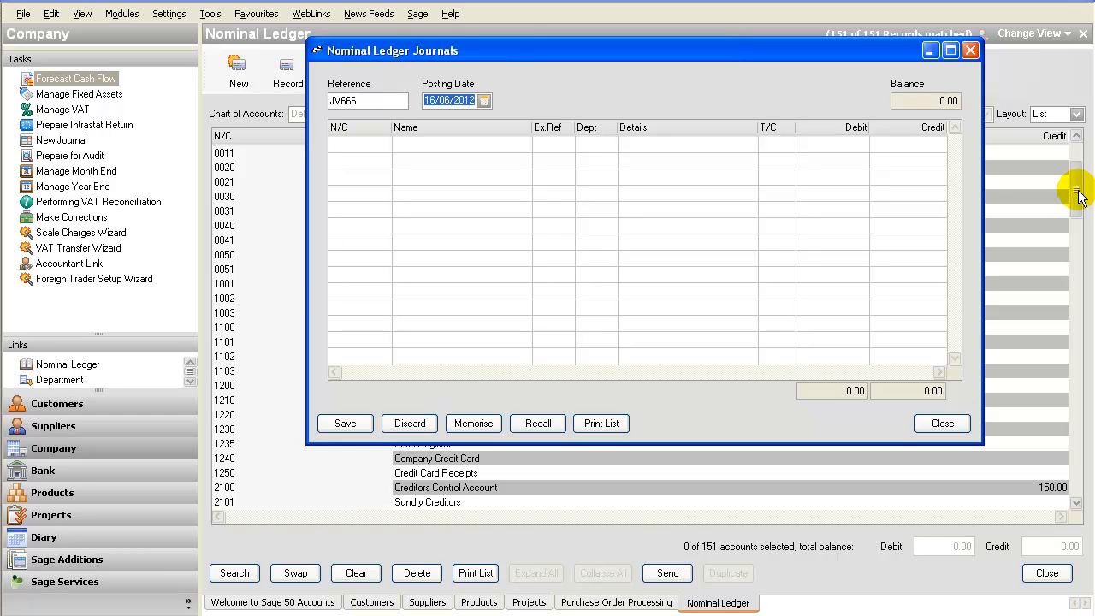
key("Tab")
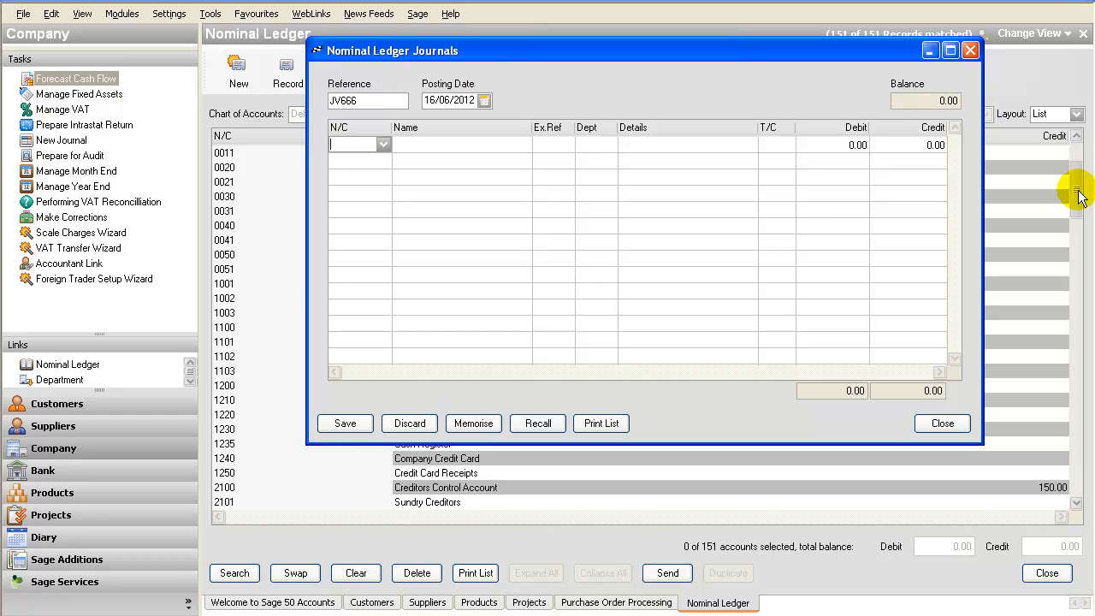
Choose nominal account 1002 Work in Progress for the first line of journal JV666.
left_click(384, 150)
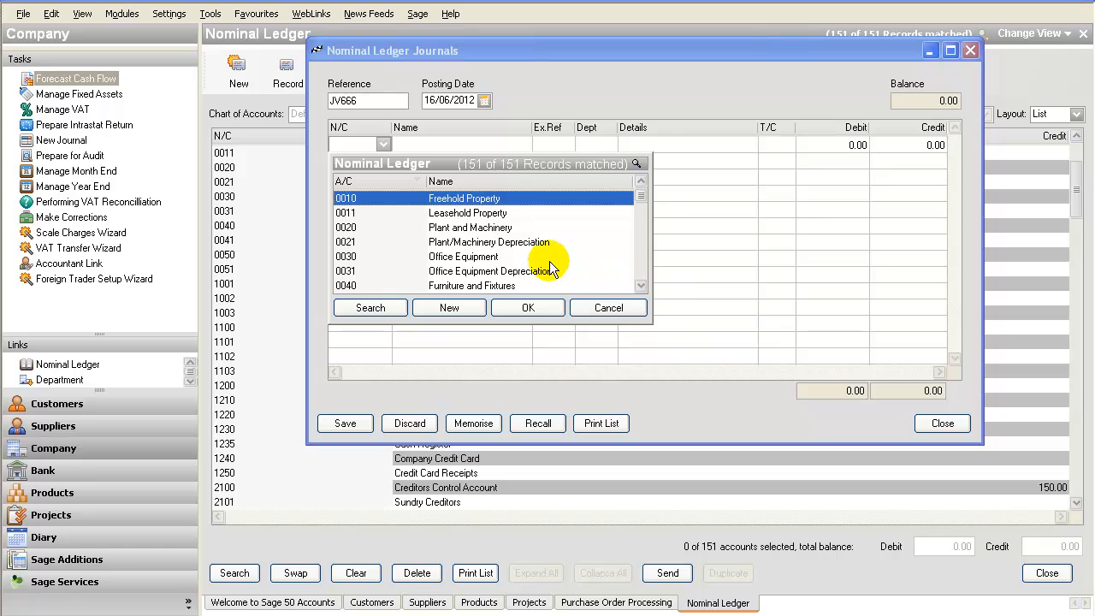
key("Down")
key("Down")
key("Down")
key("Down")
key("Down")
key("Down")
key("Down")
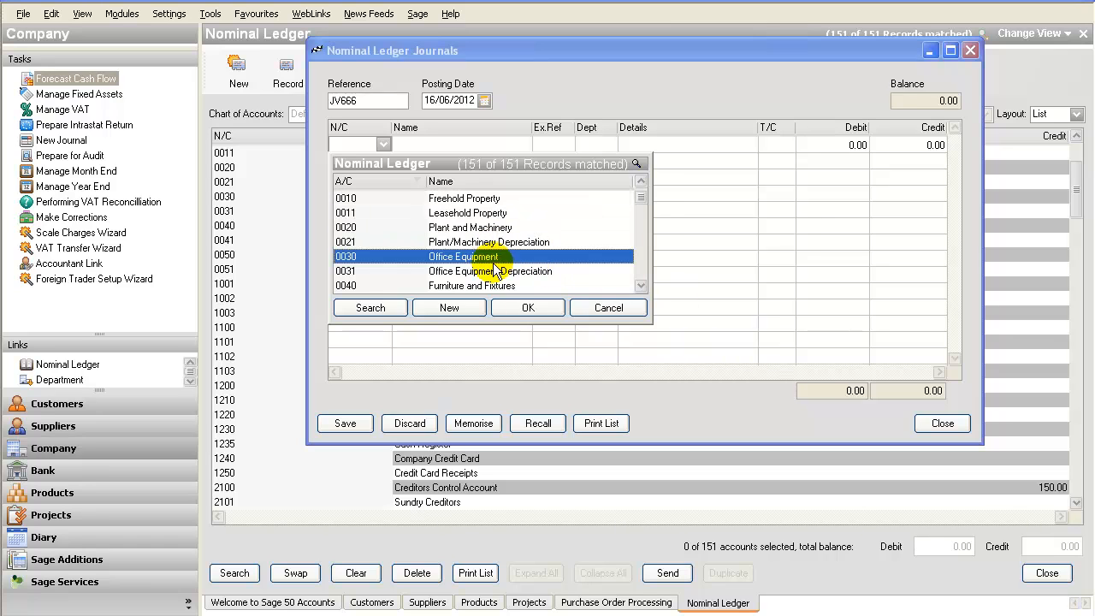
key("Down")
key("Down")
key("Down")
key("Down")
key("Down")
key("Down")
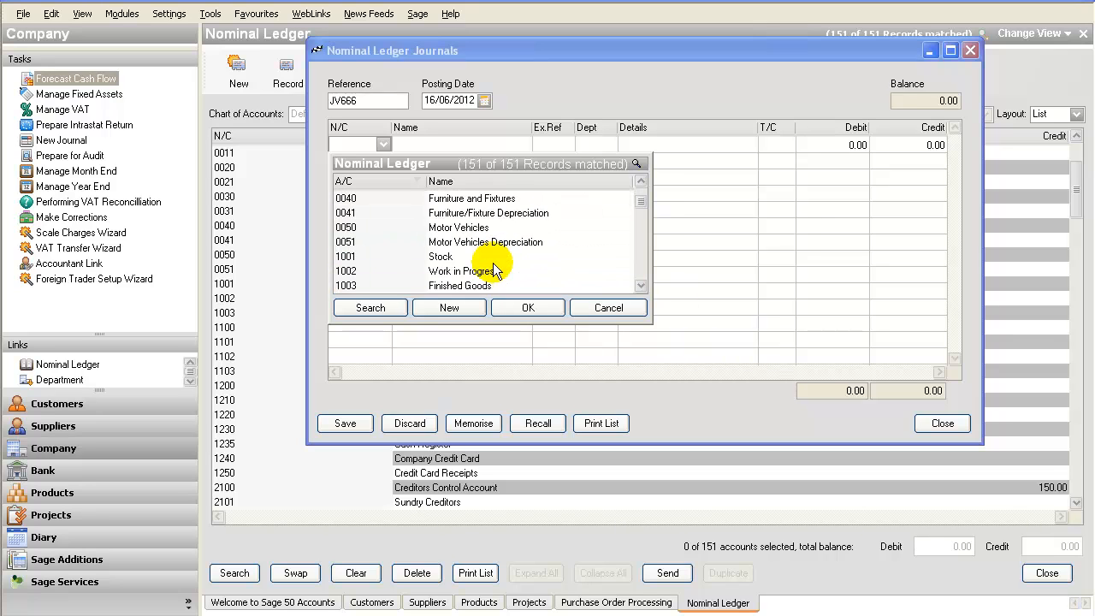
double_click(477, 256)
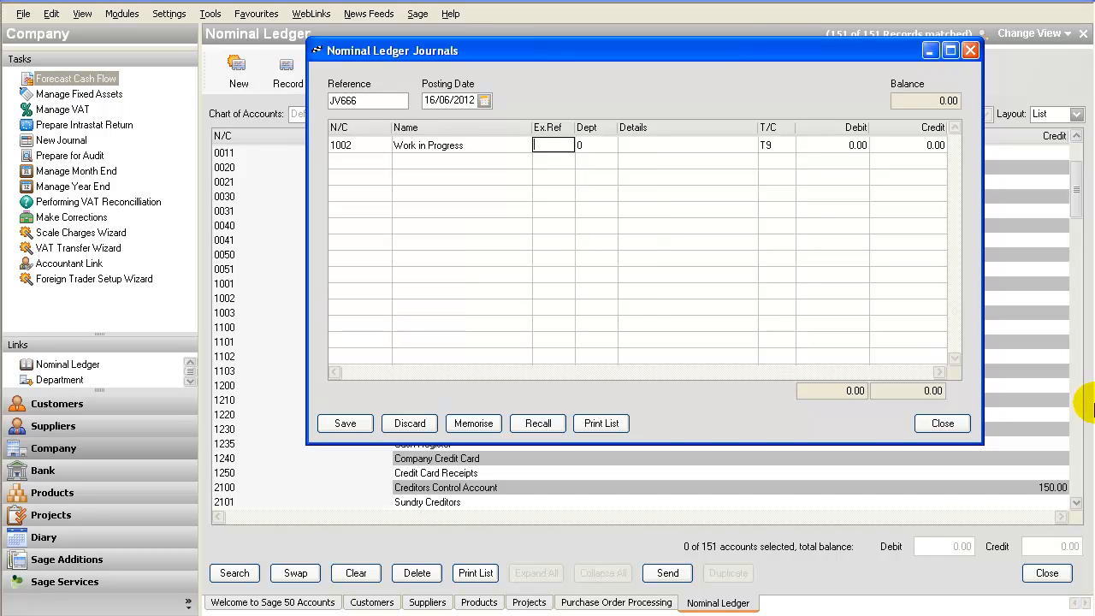
Enter a debit of 12.50 on the Work in Progress line and begin a second journal line.
key("Tab")
key("Tab")
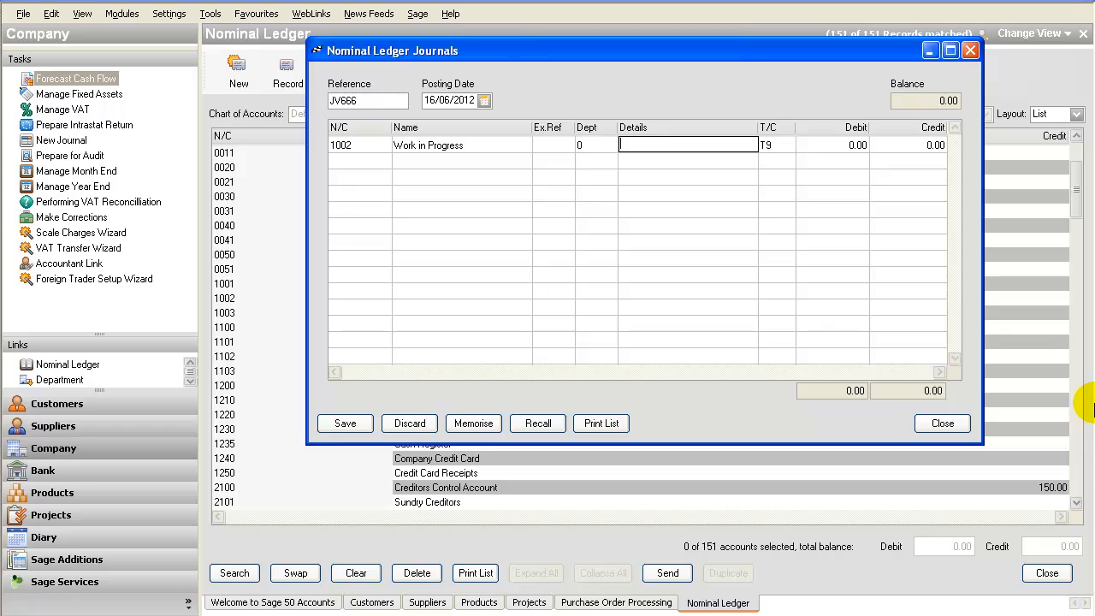
key("Tab")
key("Tab")
type("12.")
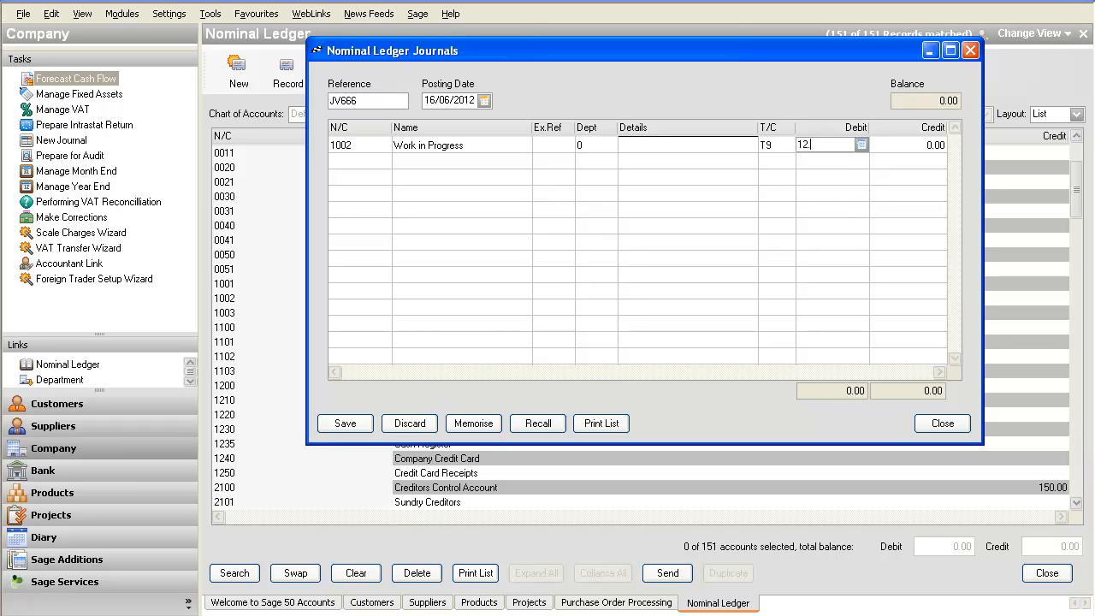
key("Tab")
key("Tab")
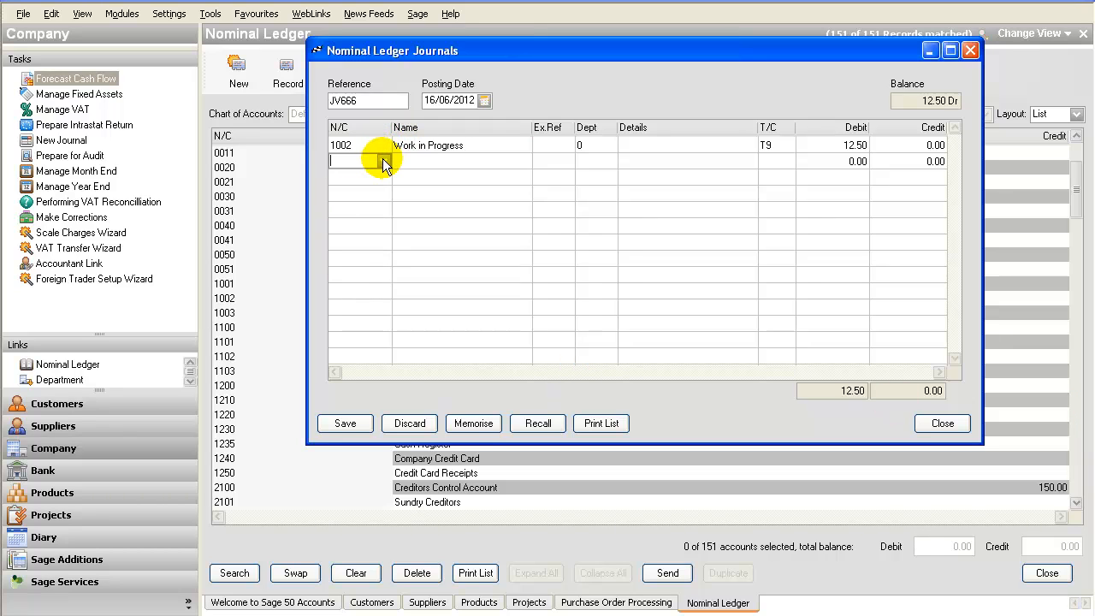
Choose nominal account 7004 Wages - Regular for the second line of journal JV666.
left_click(384, 162)
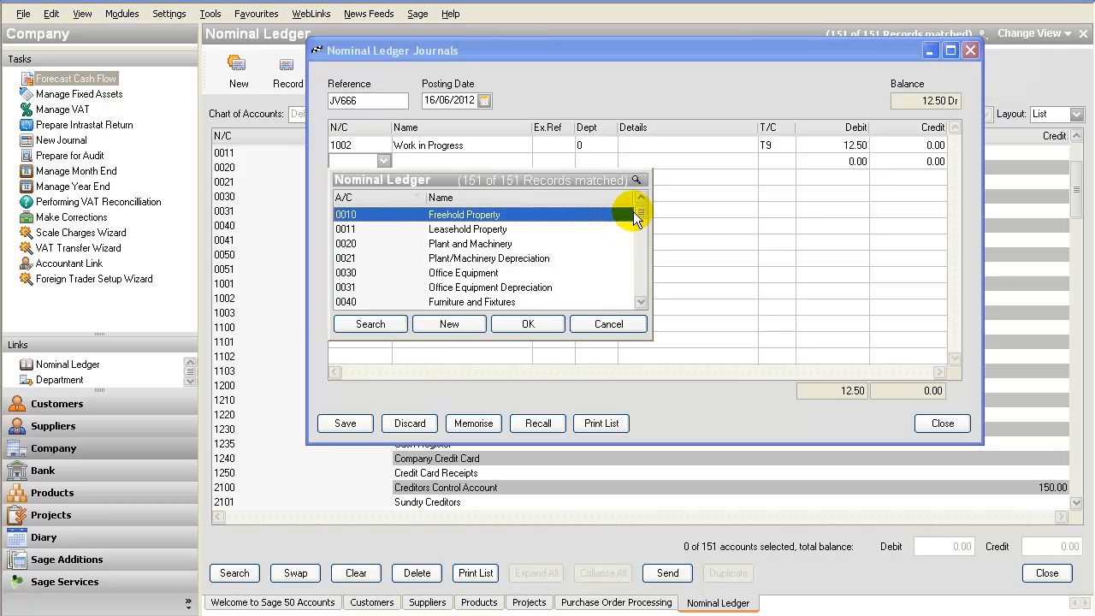
left_click_drag(644, 213, 630, 289)
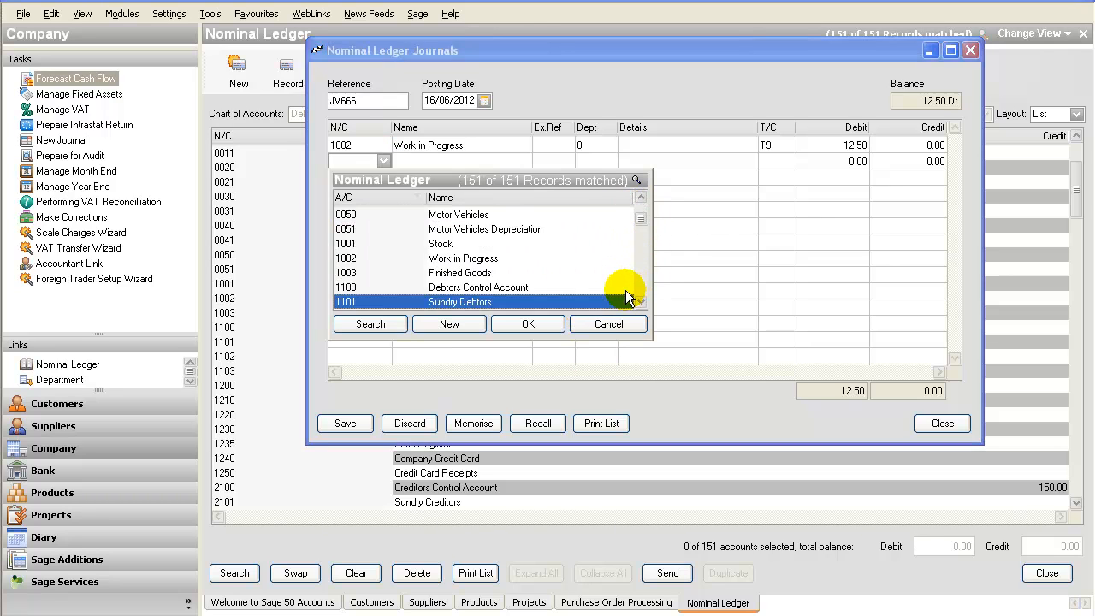
left_click(642, 260)
left_click(642, 259)
left_click(641, 260)
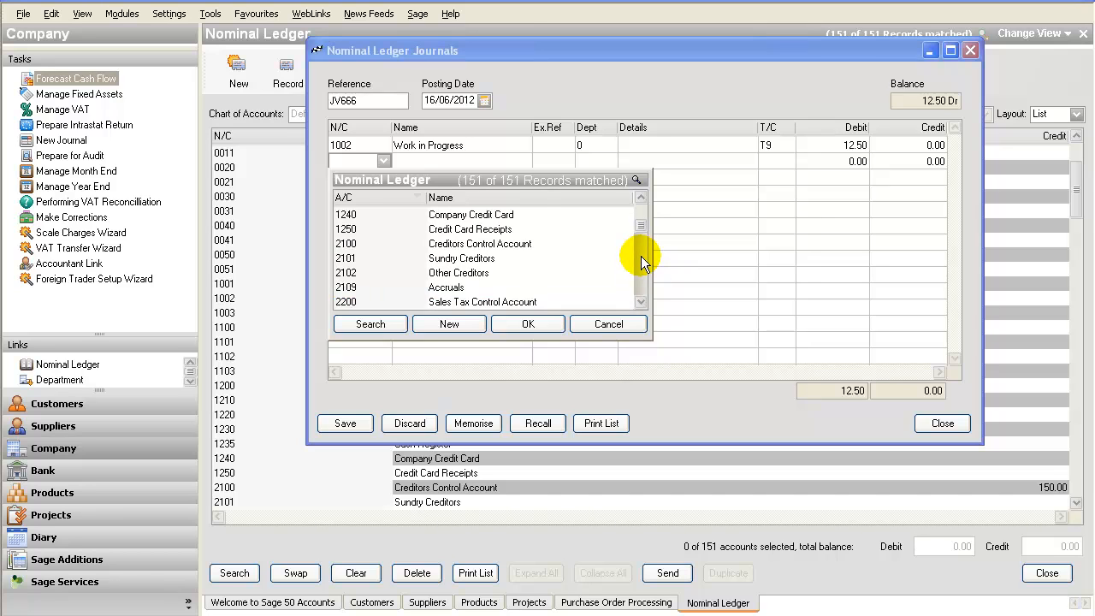
left_click(642, 260)
left_click(641, 259)
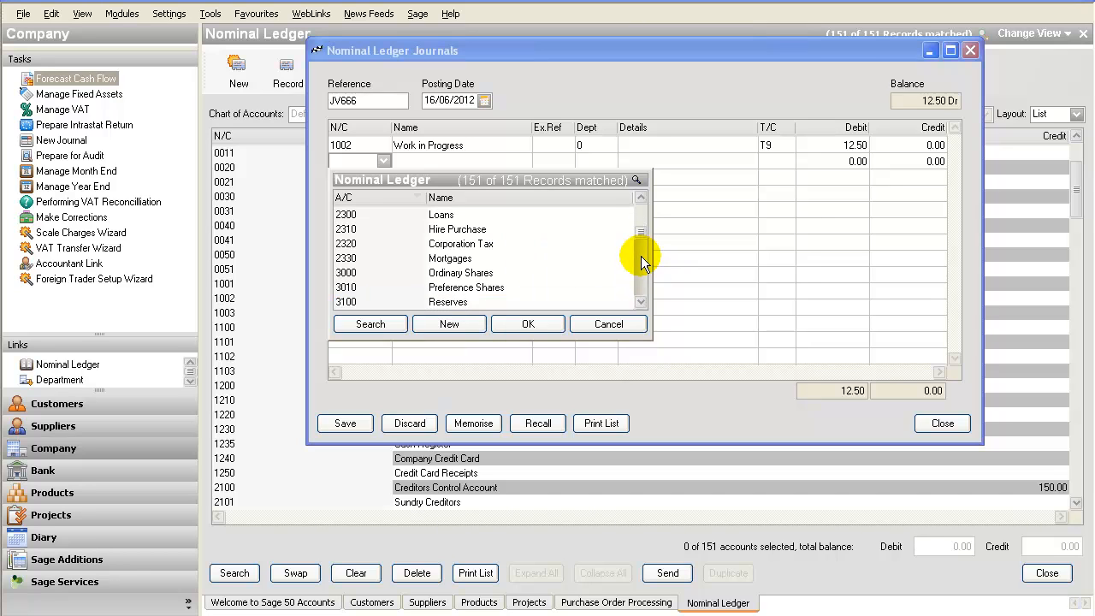
left_click(642, 259)
left_click(642, 258)
left_click(641, 256)
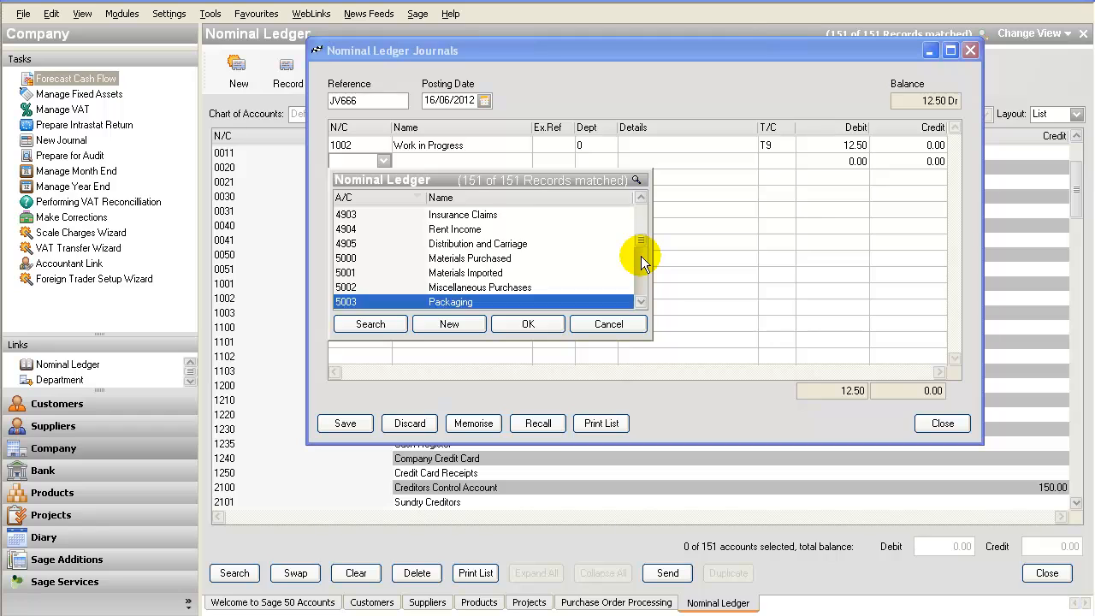
left_click(641, 256)
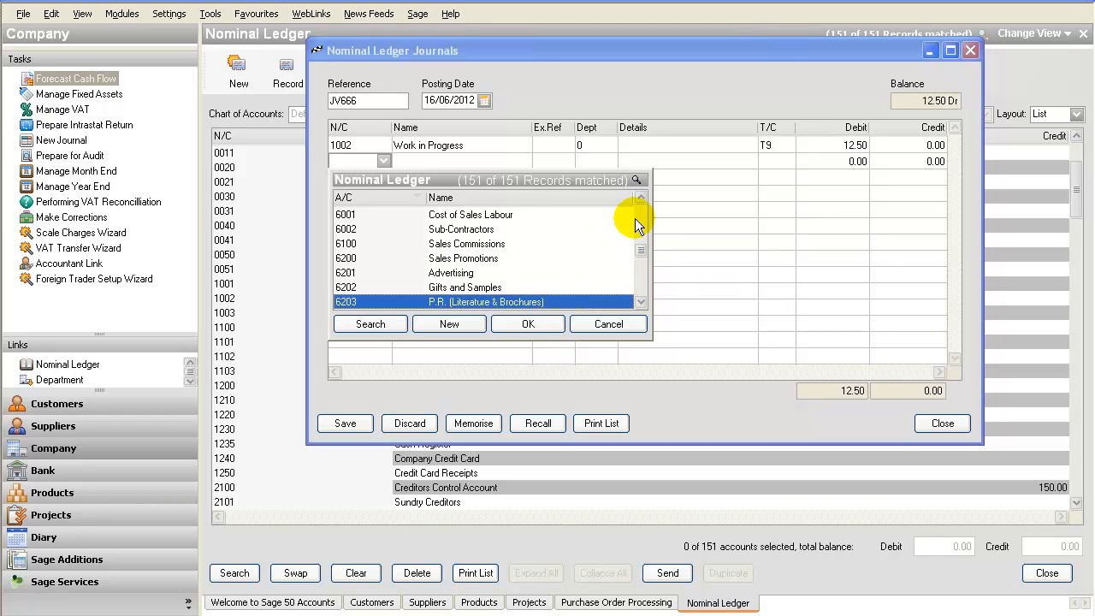
left_click(638, 216)
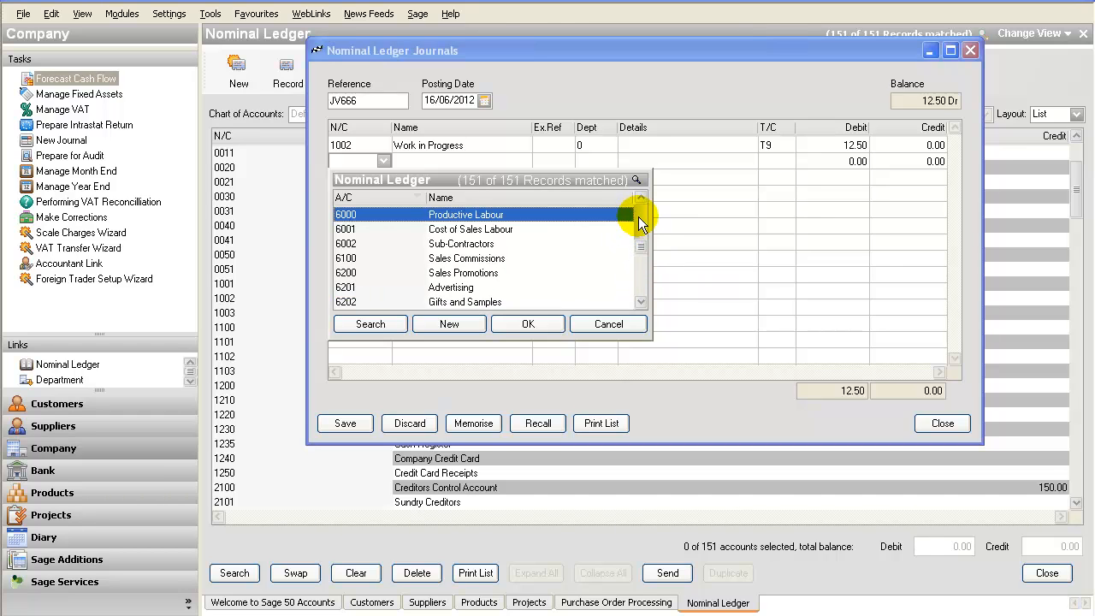
left_click(638, 216)
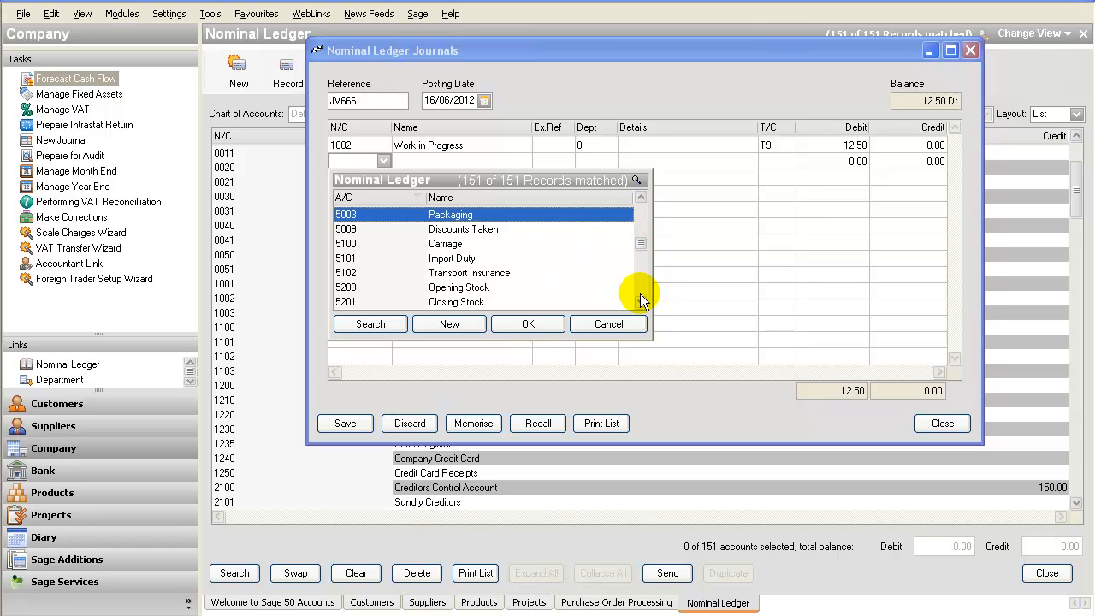
left_click(640, 199)
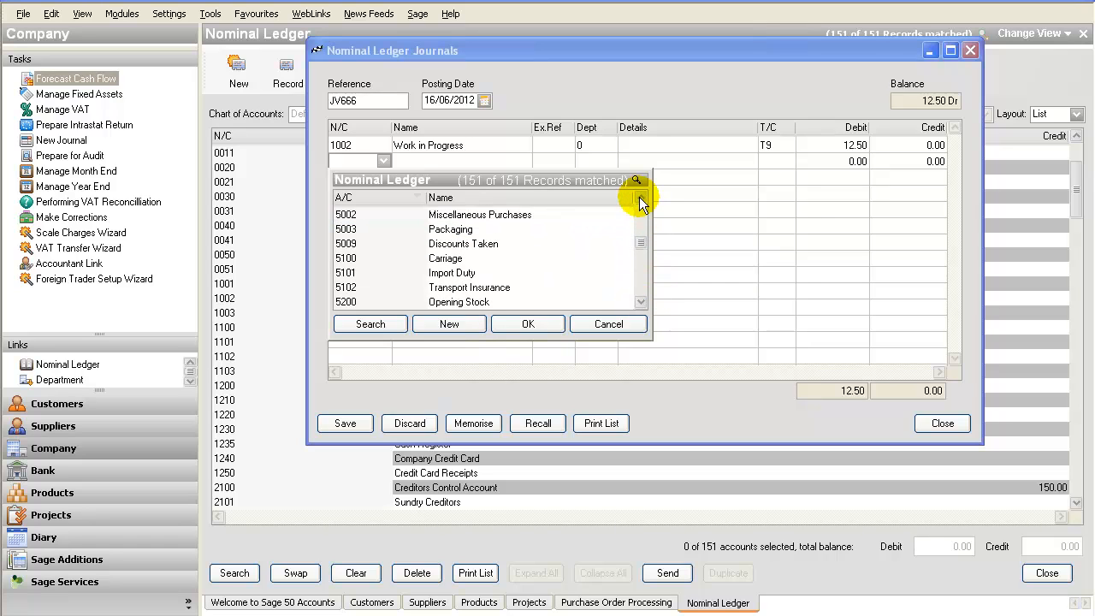
left_click(640, 199)
left_click(640, 198)
left_click(640, 198)
left_click(640, 198)
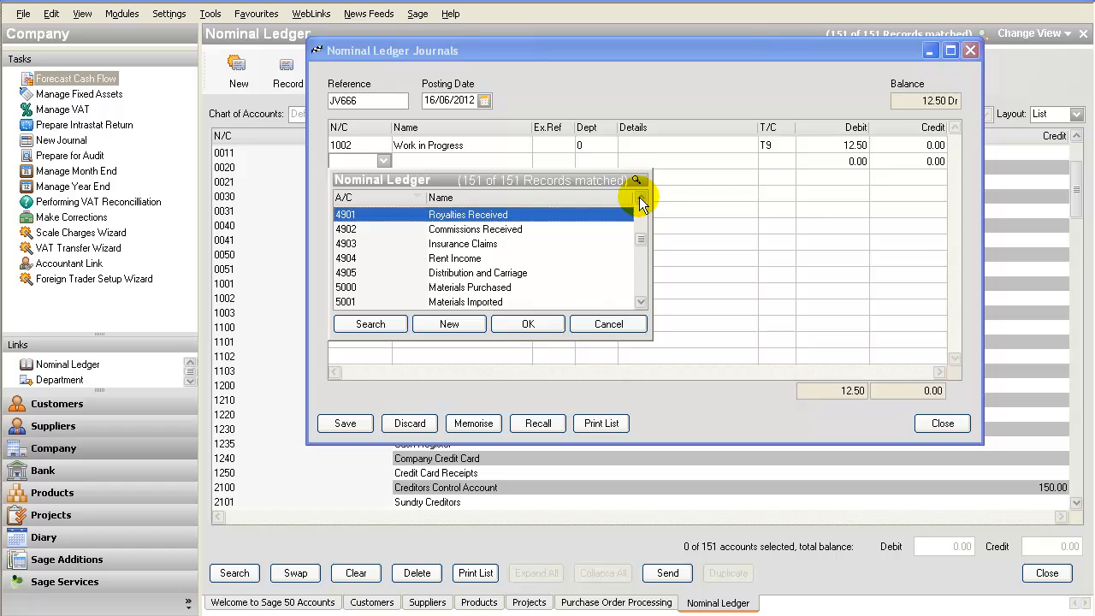
left_click(640, 198)
left_click(640, 199)
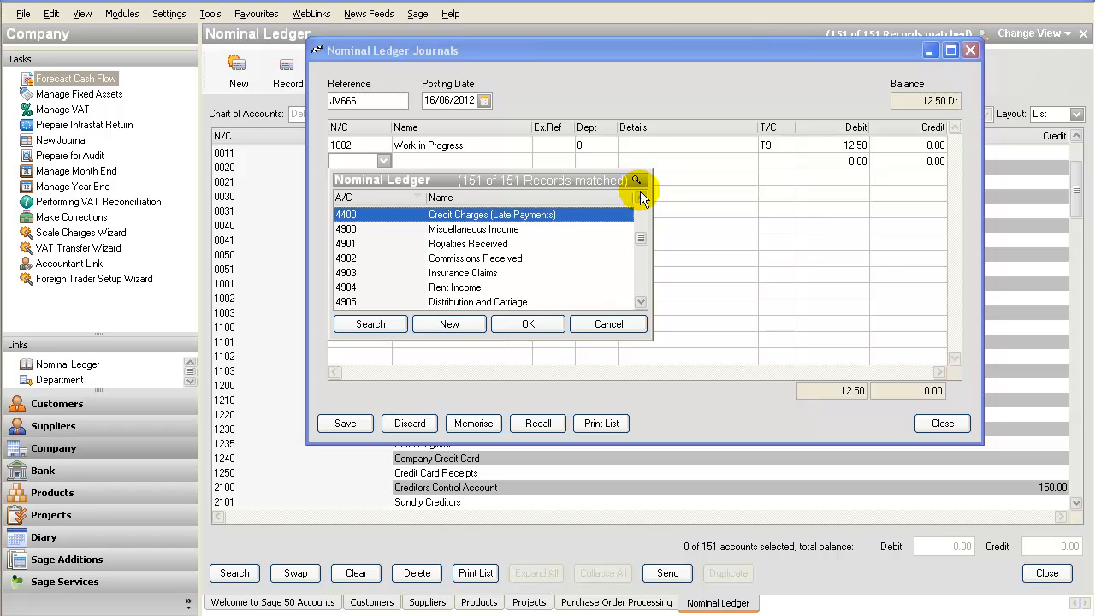
left_click(640, 198)
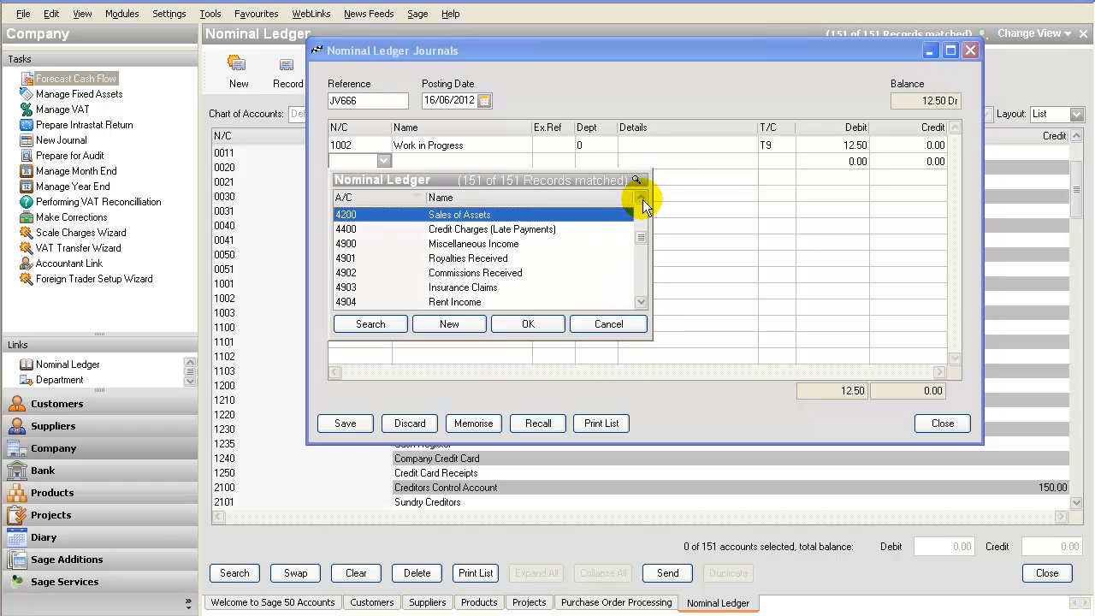
scroll(637, 304, "up", 1)
left_click(640, 303)
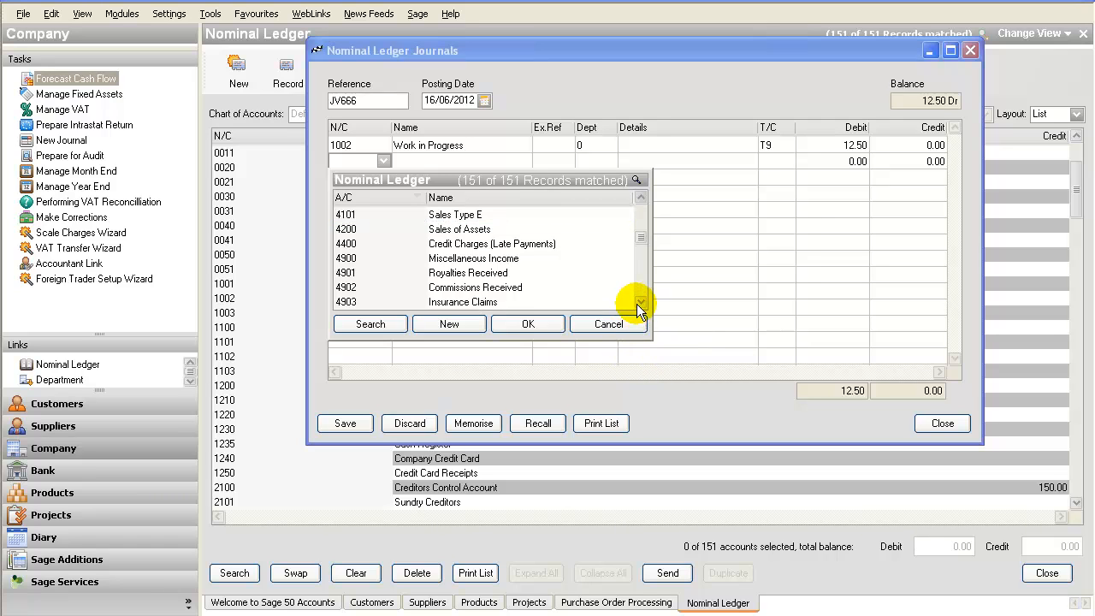
left_click(640, 303)
left_click(640, 303)
left_click(640, 303)
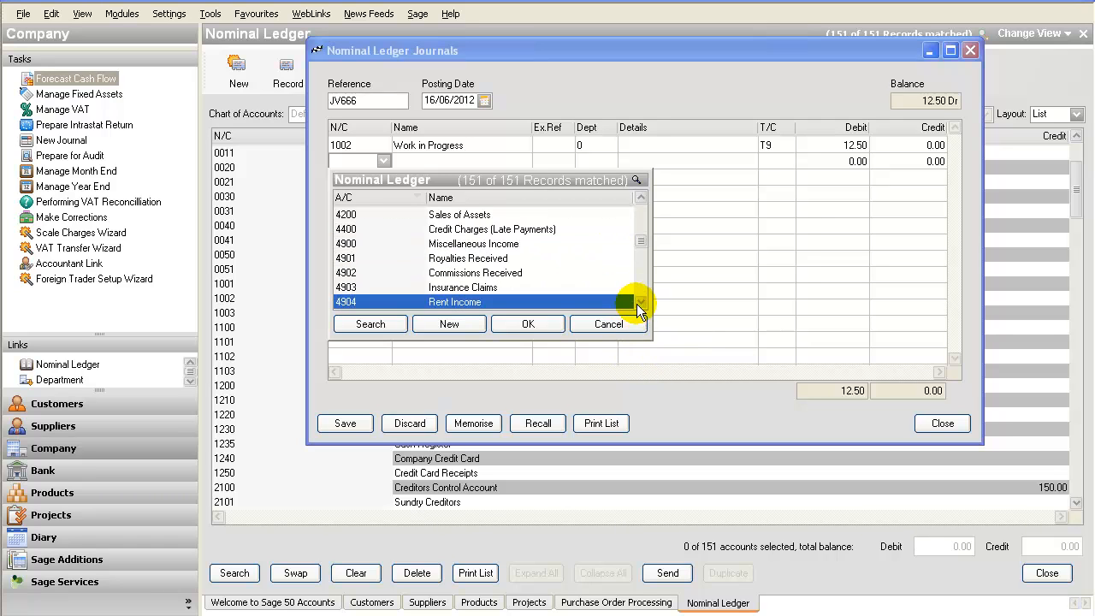
left_click(640, 304)
left_click(640, 304)
left_click(640, 304)
left_click(641, 304)
left_click(640, 303)
left_click(640, 304)
left_click(640, 304)
left_click(640, 303)
left_click(640, 304)
left_click(640, 304)
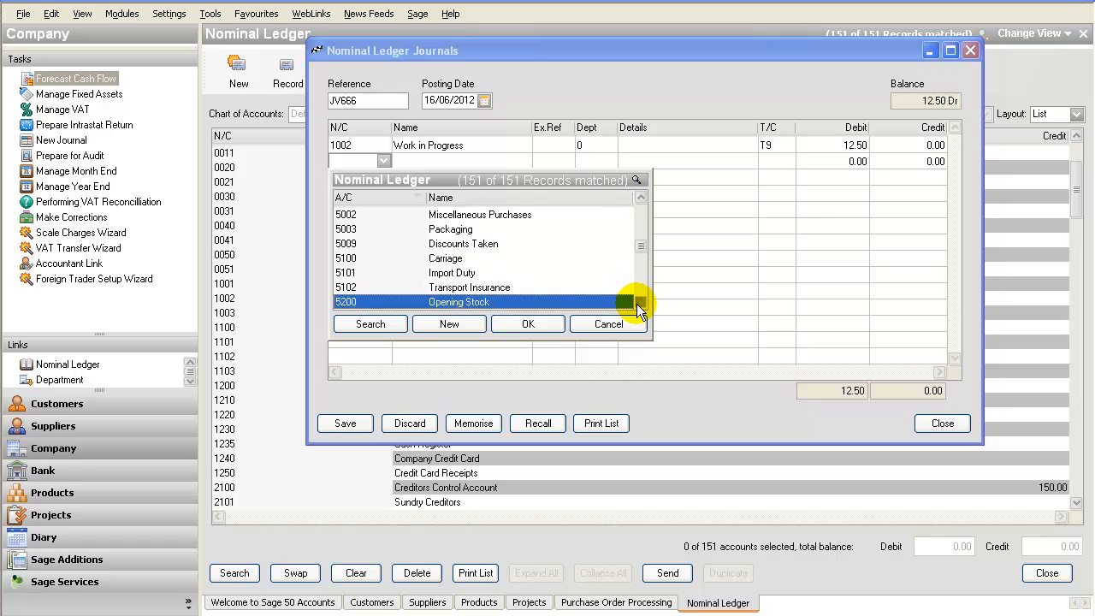
left_click(640, 304)
left_click(640, 303)
left_click(640, 303)
left_click(641, 304)
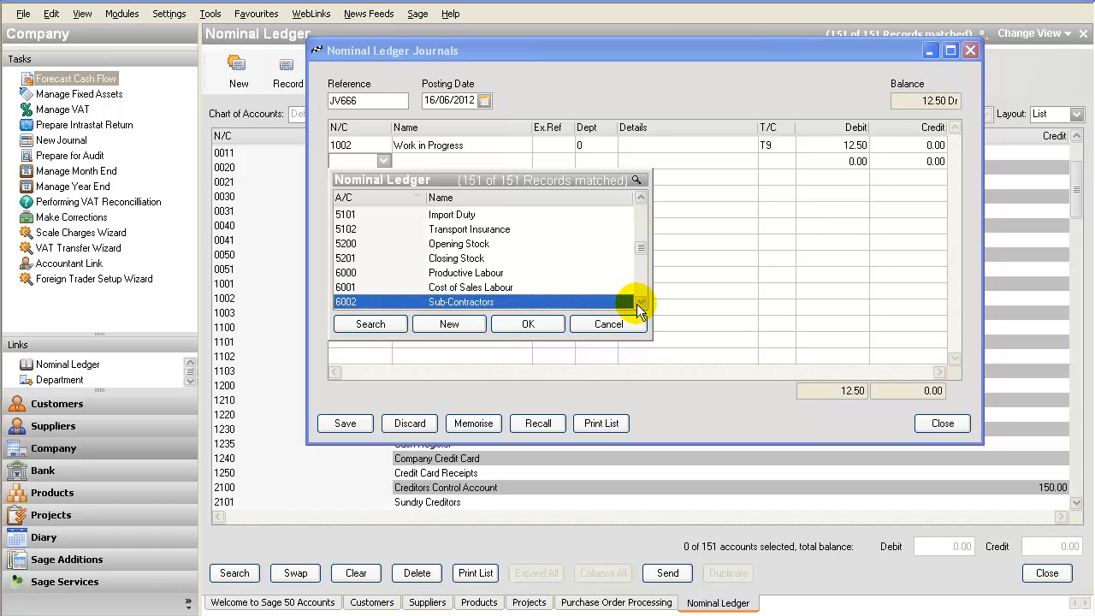
left_click(640, 303)
left_click(640, 303)
left_click(640, 303)
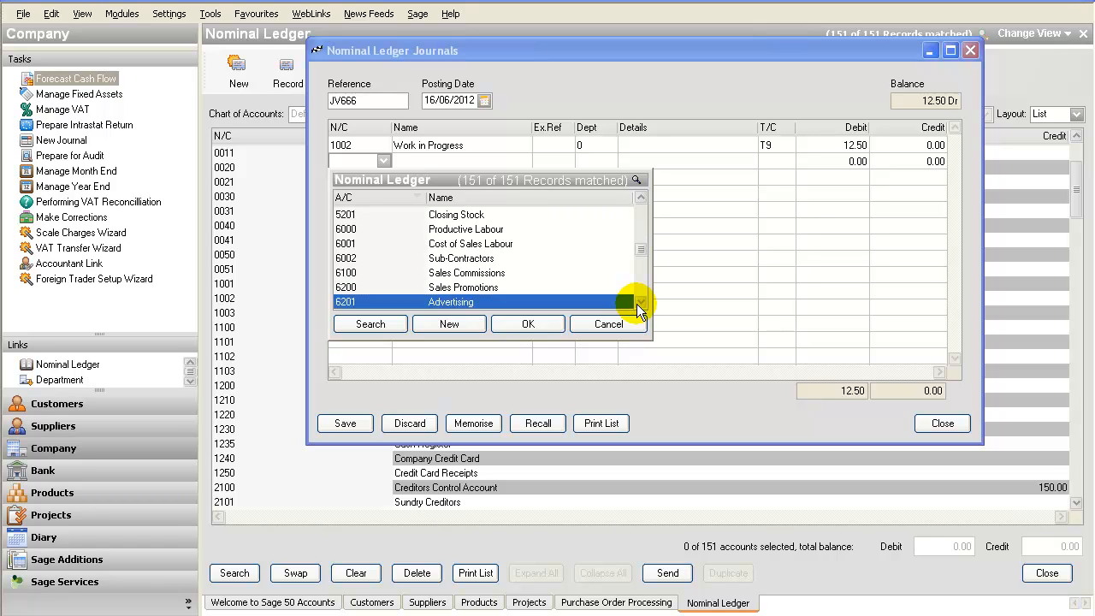
left_click(641, 304)
left_click(640, 304)
left_click(640, 304)
left_click(640, 304)
left_click(640, 304)
left_click(640, 304)
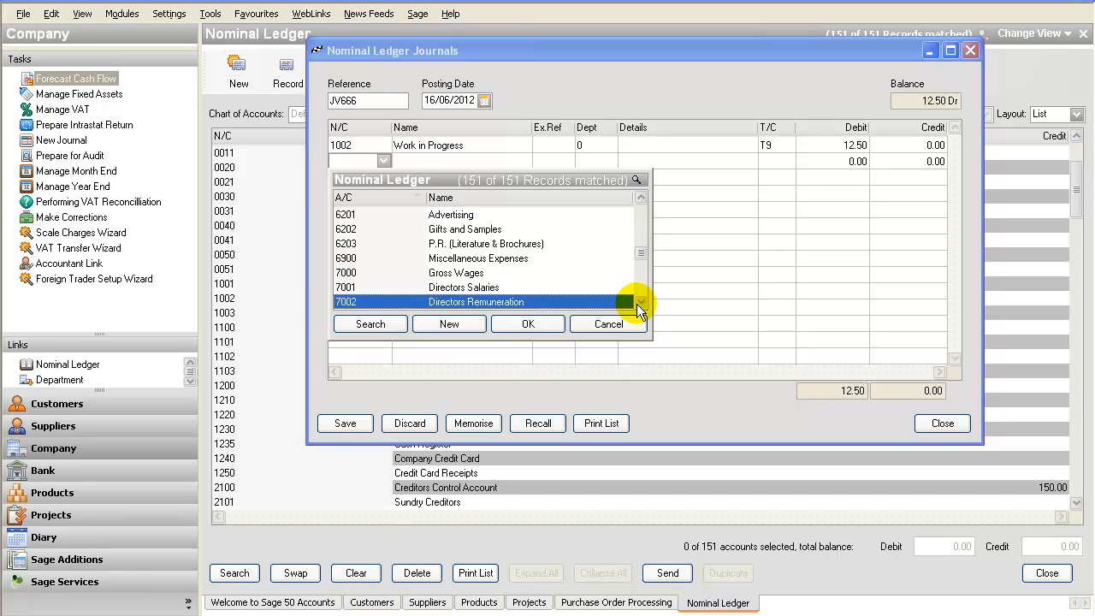
key("Up")
key("Up")
key("Up")
key("Up")
key("Up")
key("Up")
key("Up")
key("Up")
key("Up")
key("Up")
key("Up")
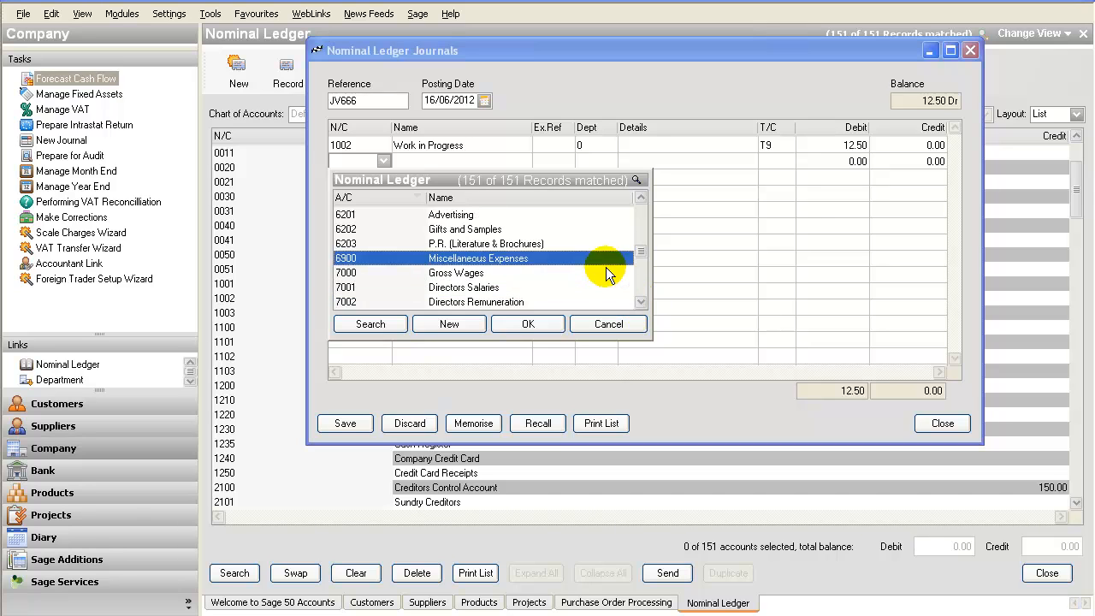
key("Up")
key("Up")
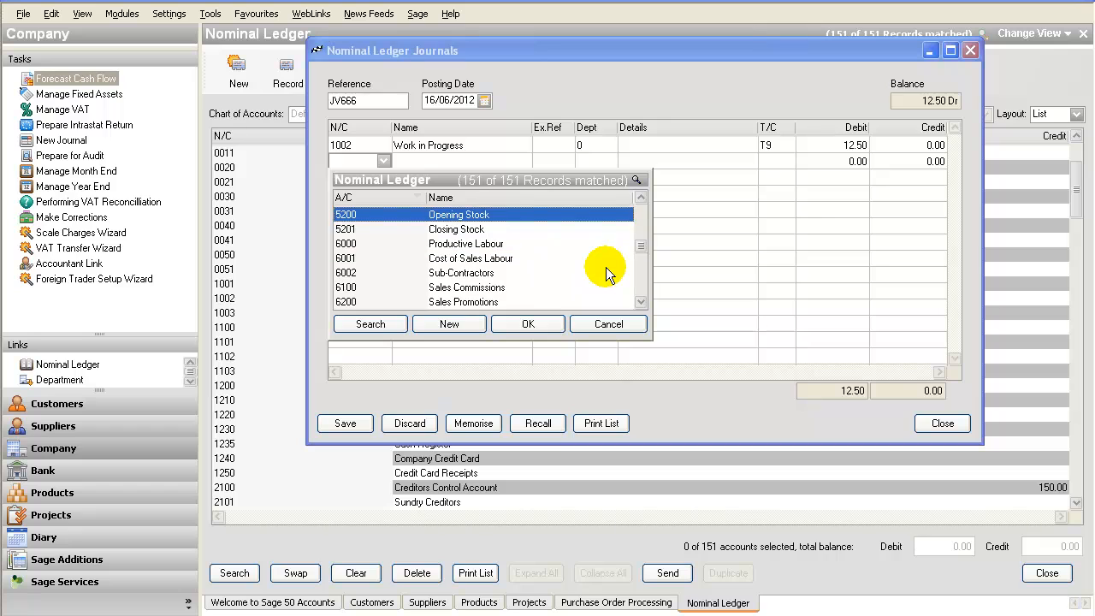
key("Up")
key("Up")
key("Up")
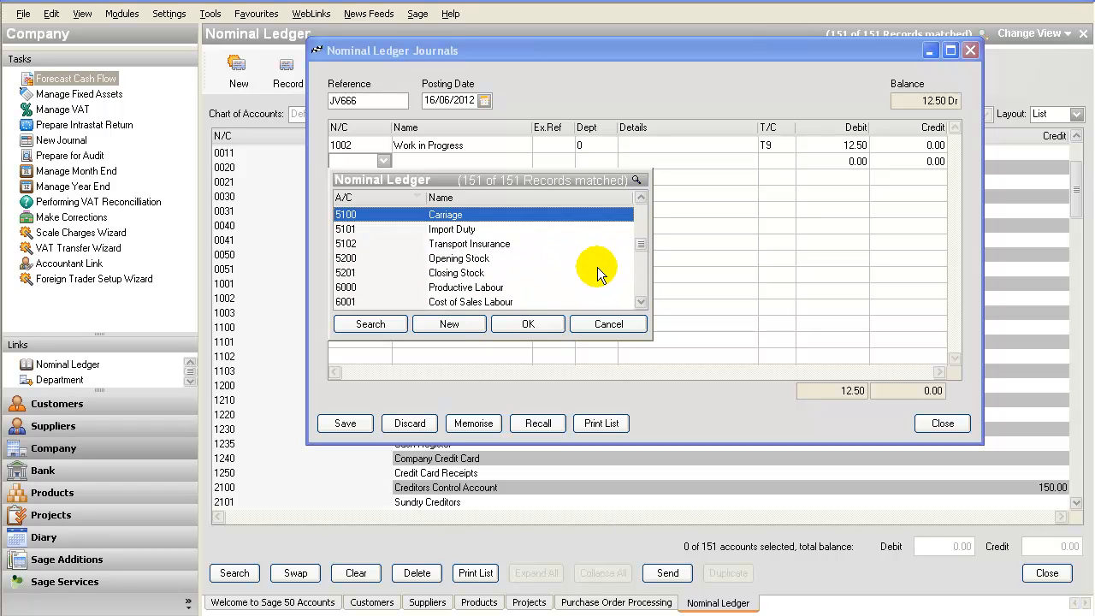
key("Up")
key("Up")
key("Up")
key("Up")
key("Up")
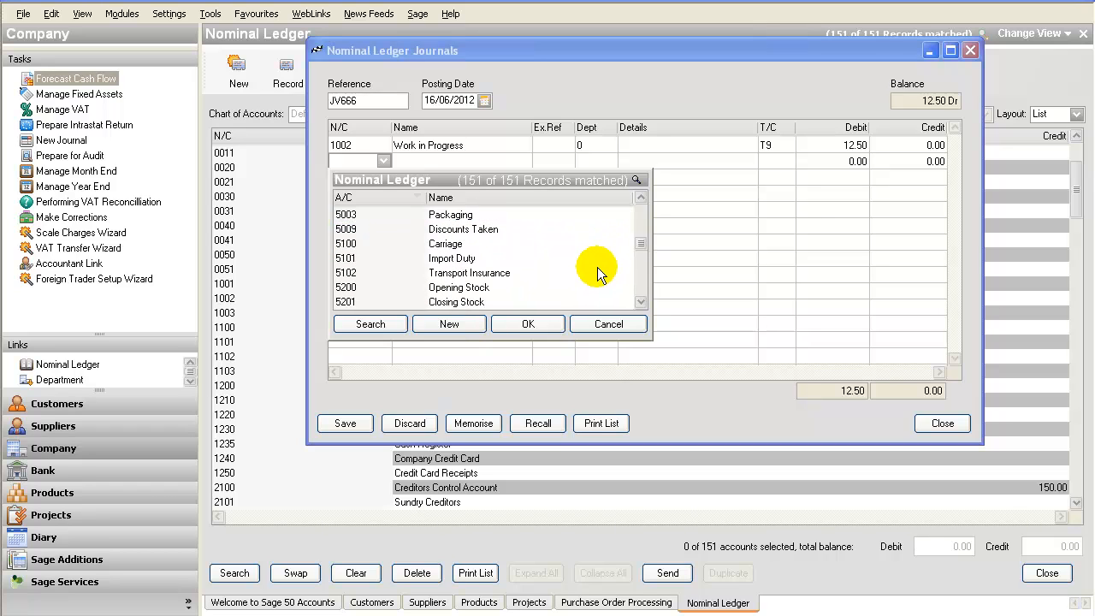
key("Up")
key("Up")
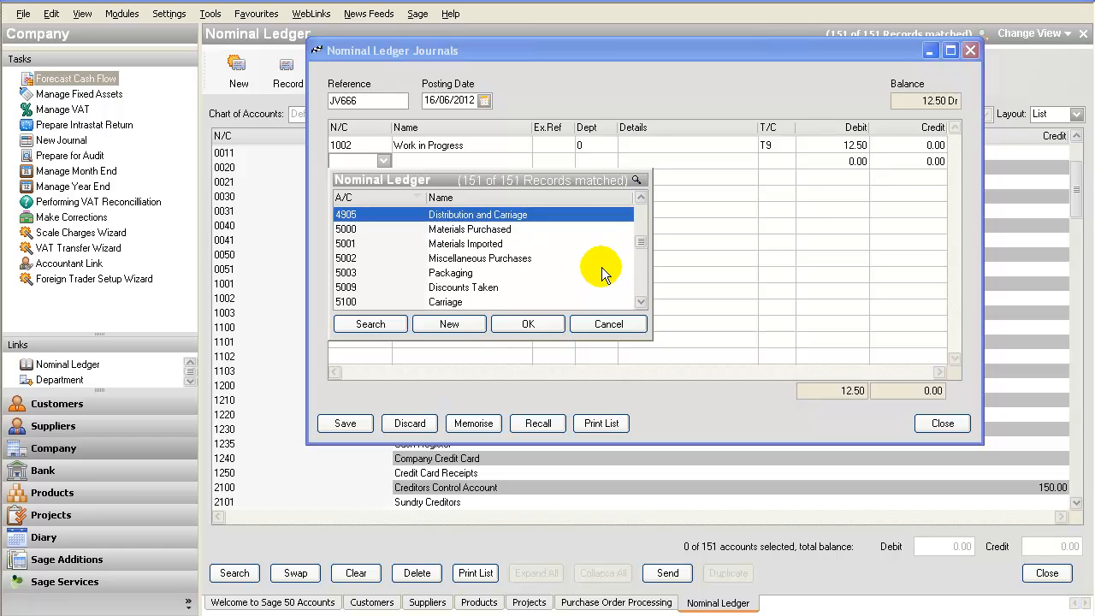
key("Up")
key("Up")
key("Up")
key("Up")
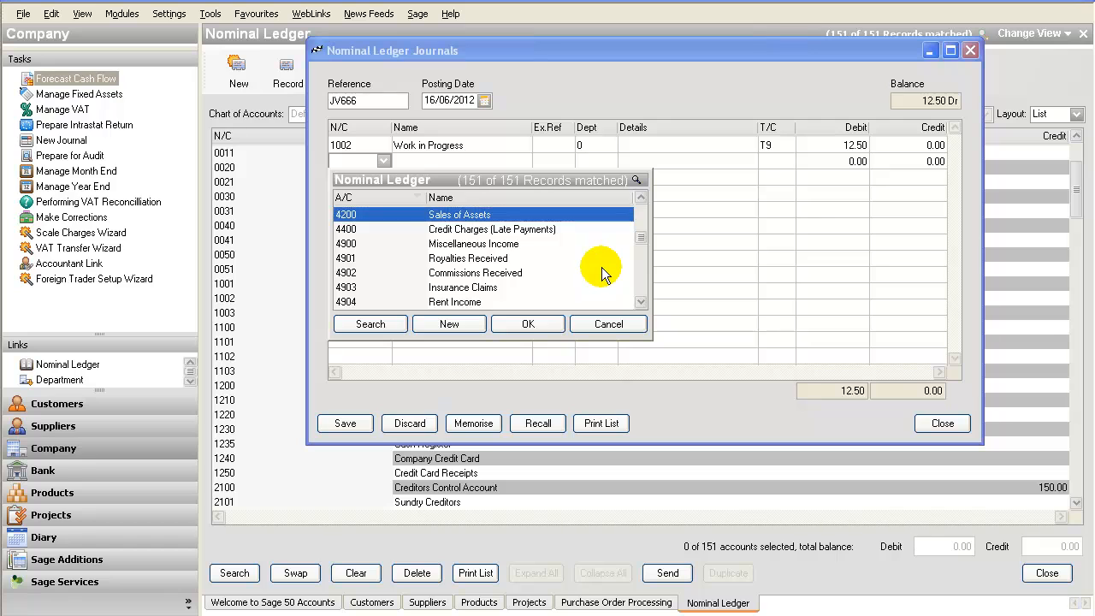
scroll(602, 267, "up", 3)
scroll(555, 266, "down", 12)
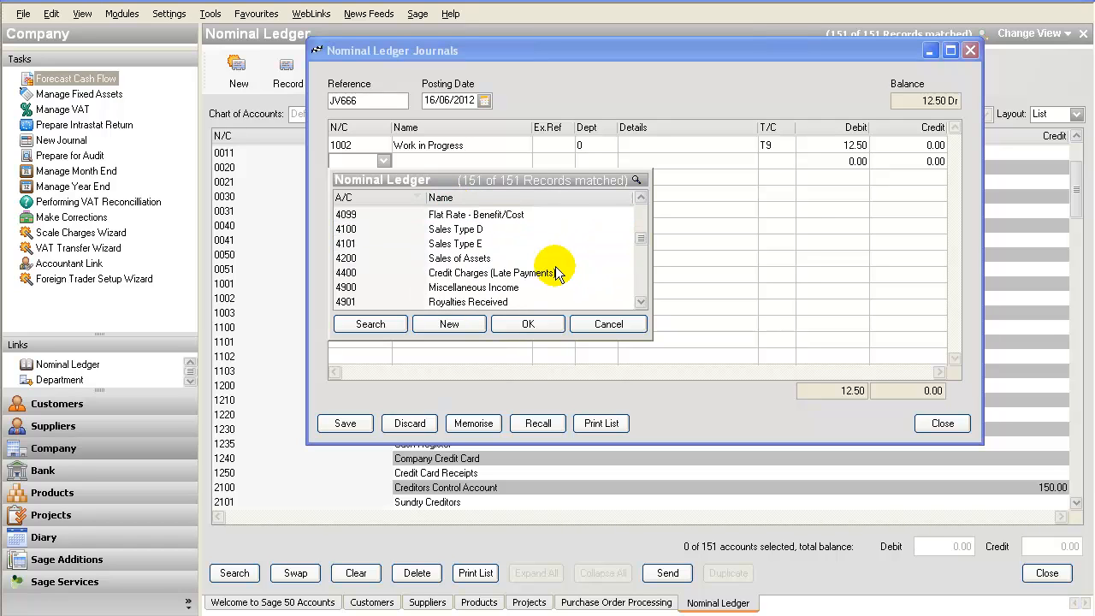
scroll(555, 266, "down", 9)
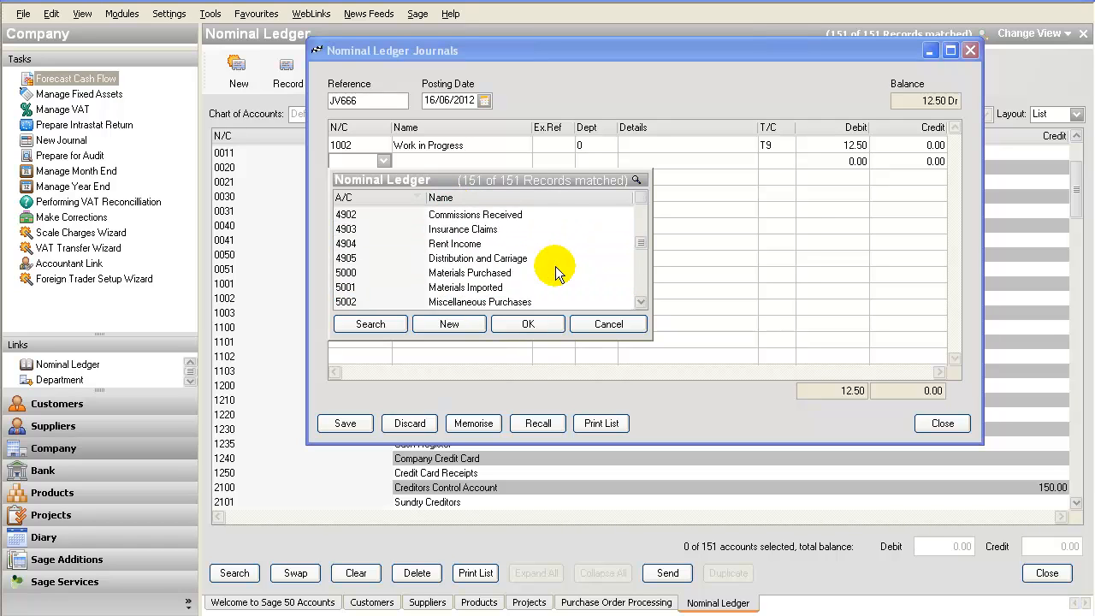
scroll(555, 266, "down", 9)
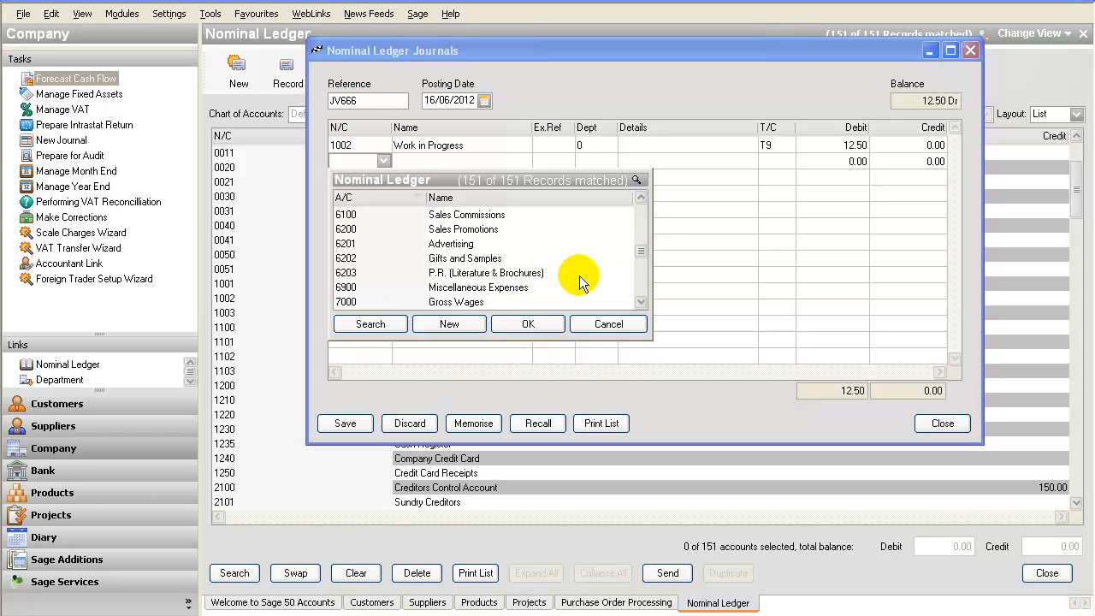
scroll(580, 275, "down", 6)
scroll(580, 276, "down", 1)
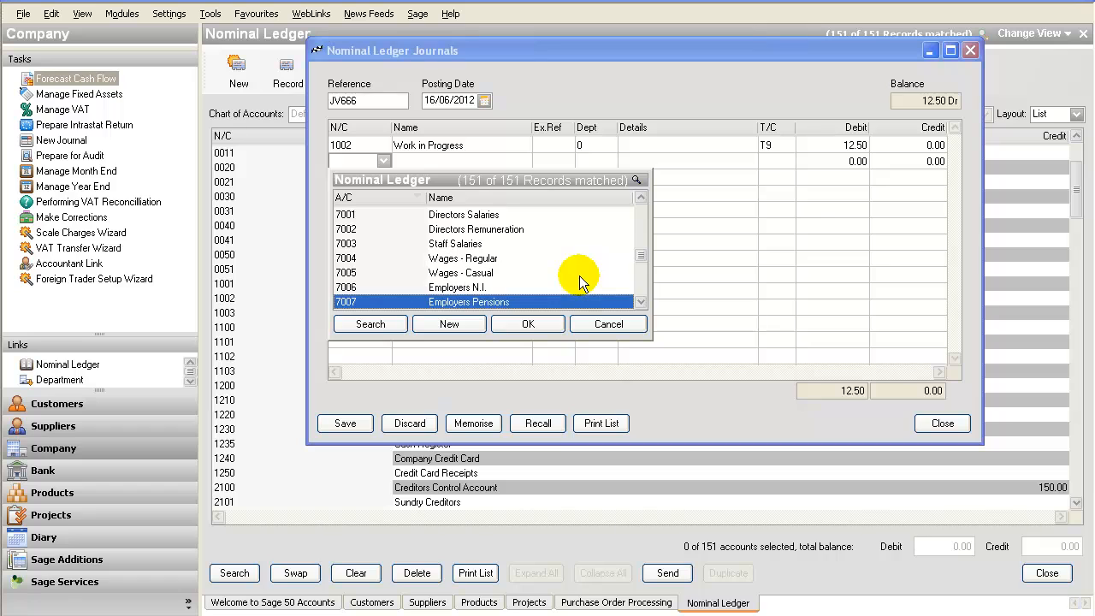
double_click(469, 259)
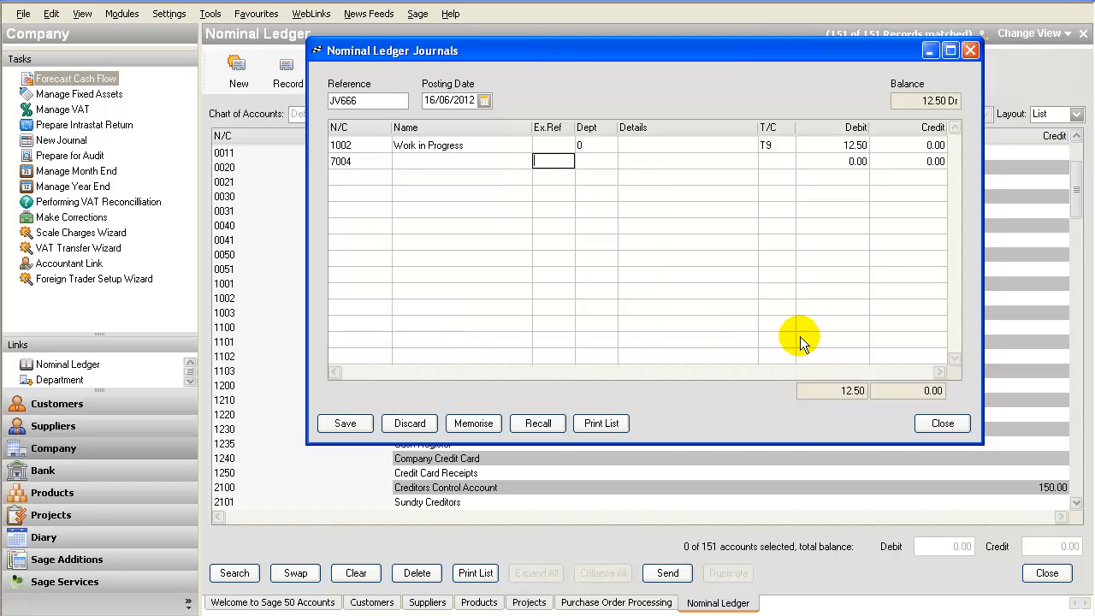
Enter a credit of 12.50 on the Wages - Regular line, leaving its department and tax code at their defaults.
key("Tab")
key("Tab")
key("Tab")
key("Tab")
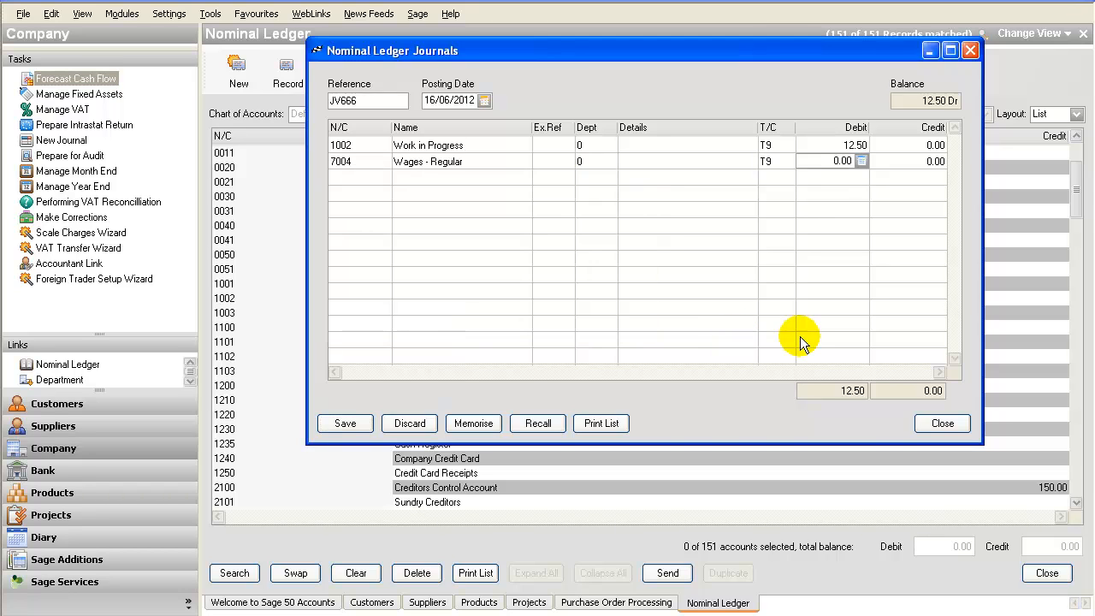
type("1")
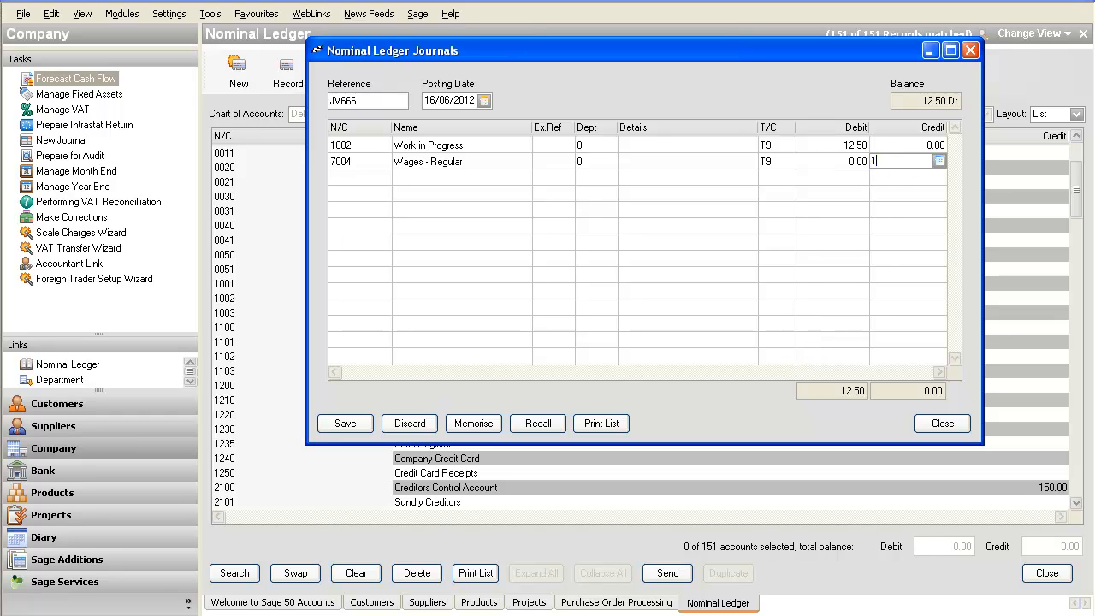
type("2.50")
key("Tab")
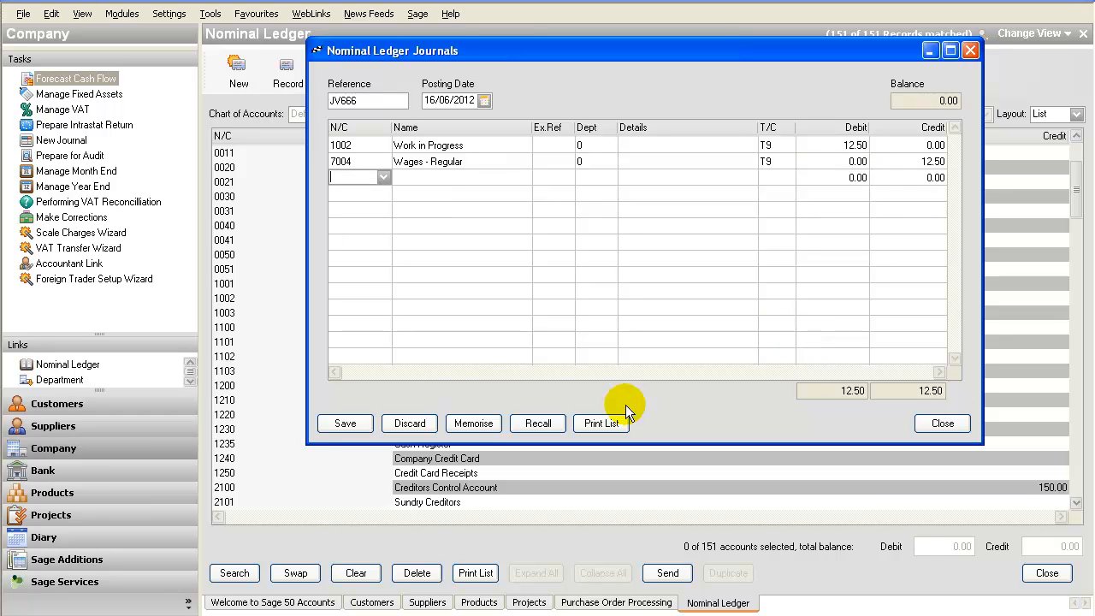
Save journal JV666 and close the journal entry window to return to the nominal ledger list.
left_click(346, 423)
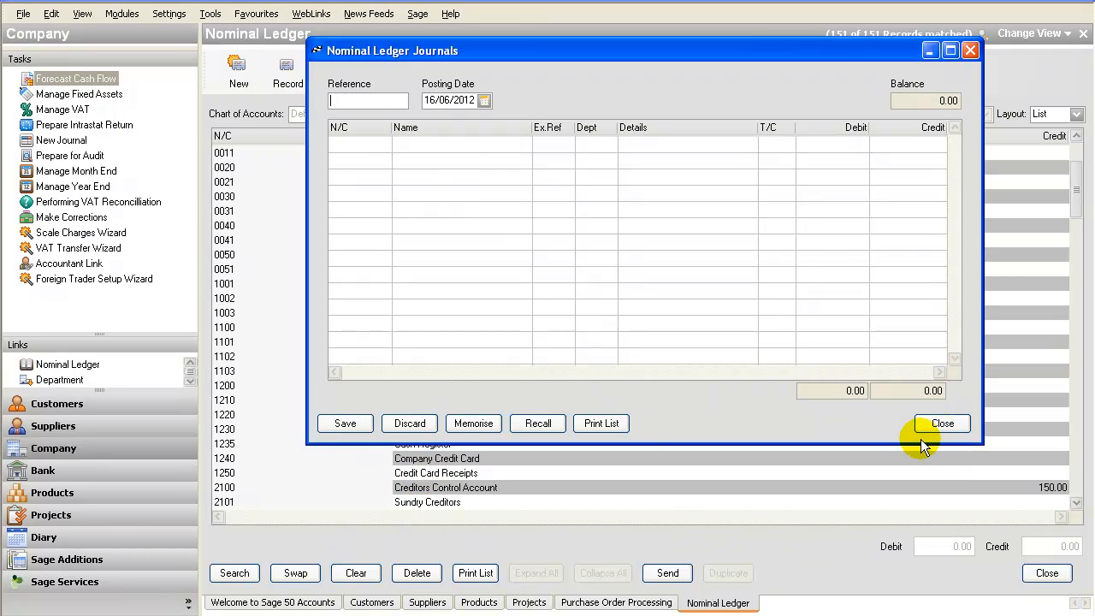
left_click(948, 422)
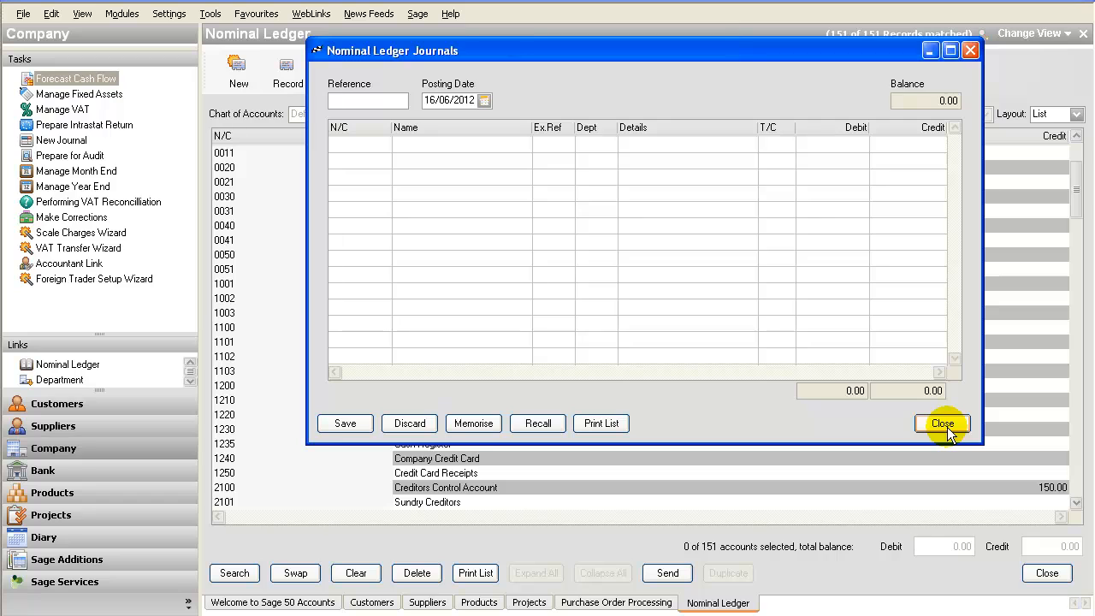
left_click(945, 423)
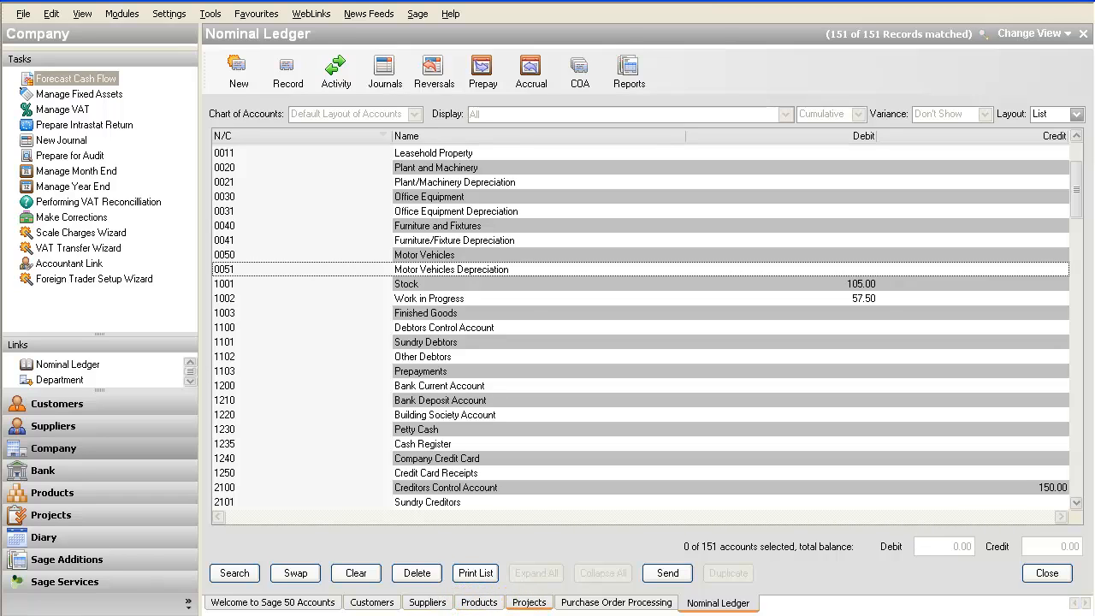
Begin a project charge for project 301 with reference 32132 and cost code LAB1 Labour, keeping the default date.
left_click(529, 603)
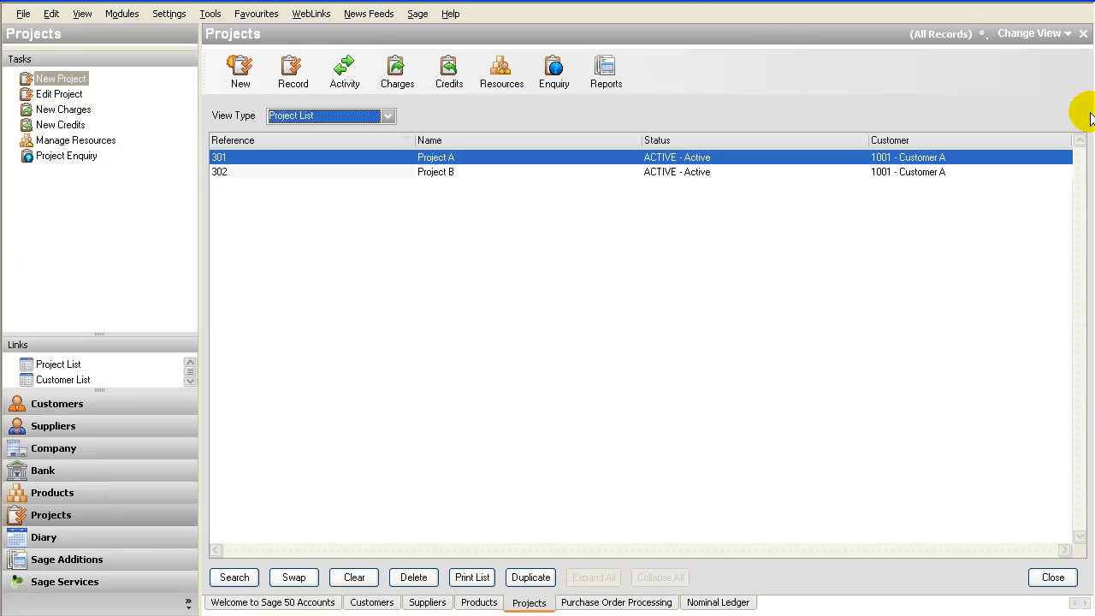
left_click(395, 73)
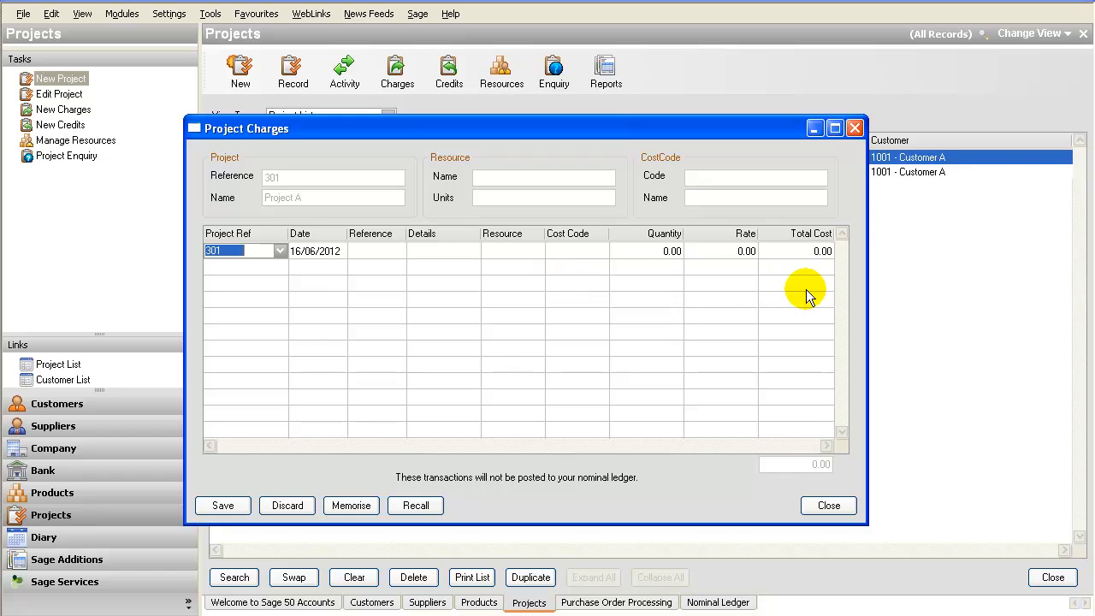
key("Tab")
key("Tab")
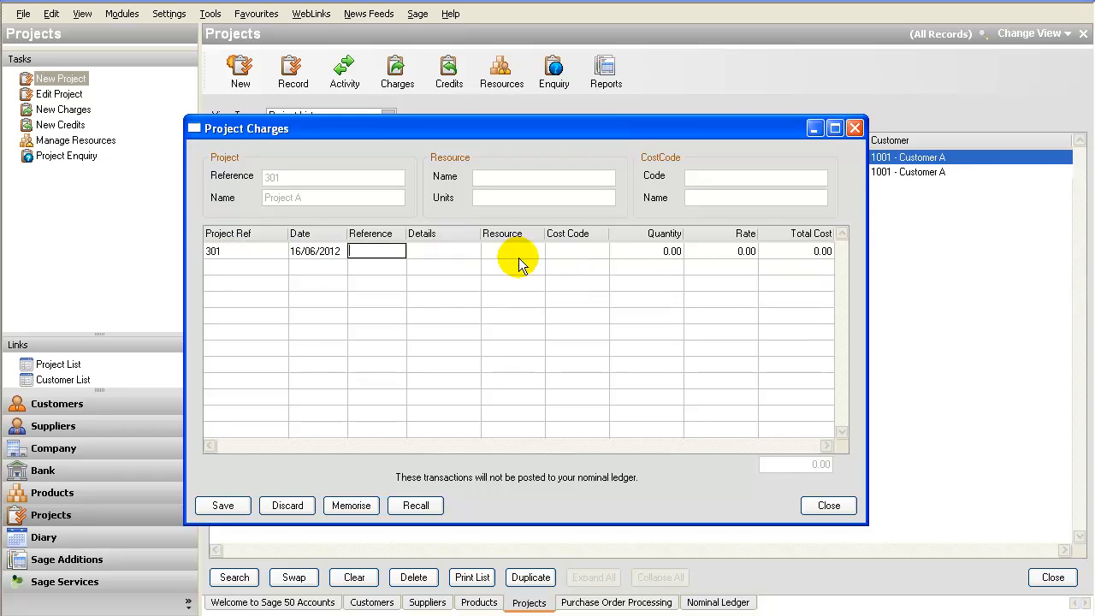
type("32132")
key("Tab")
key("Tab")
key("Tab")
left_click(597, 251)
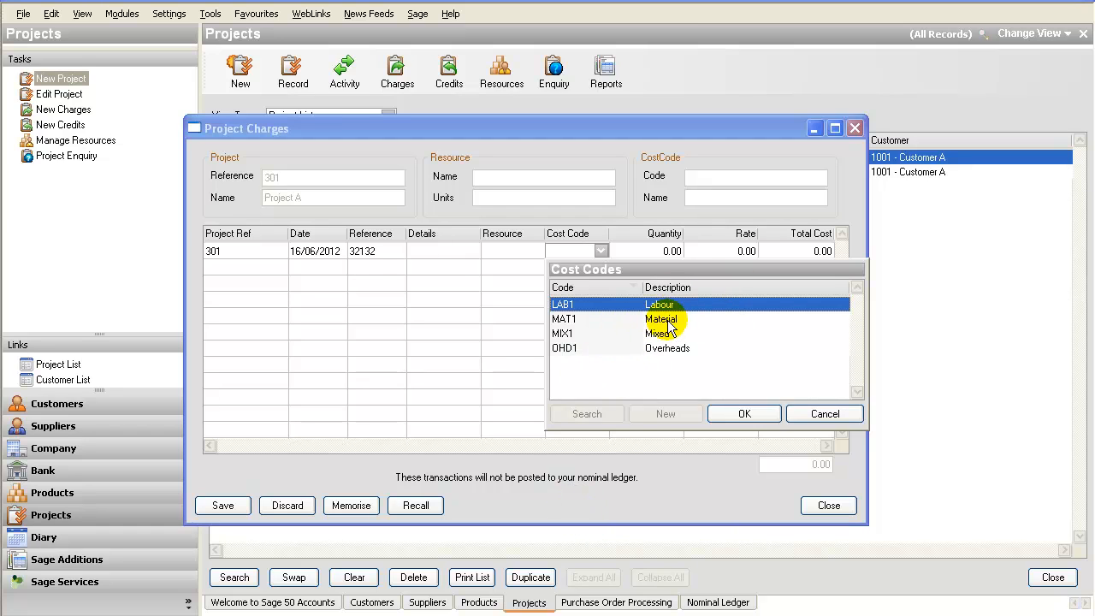
key("Return")
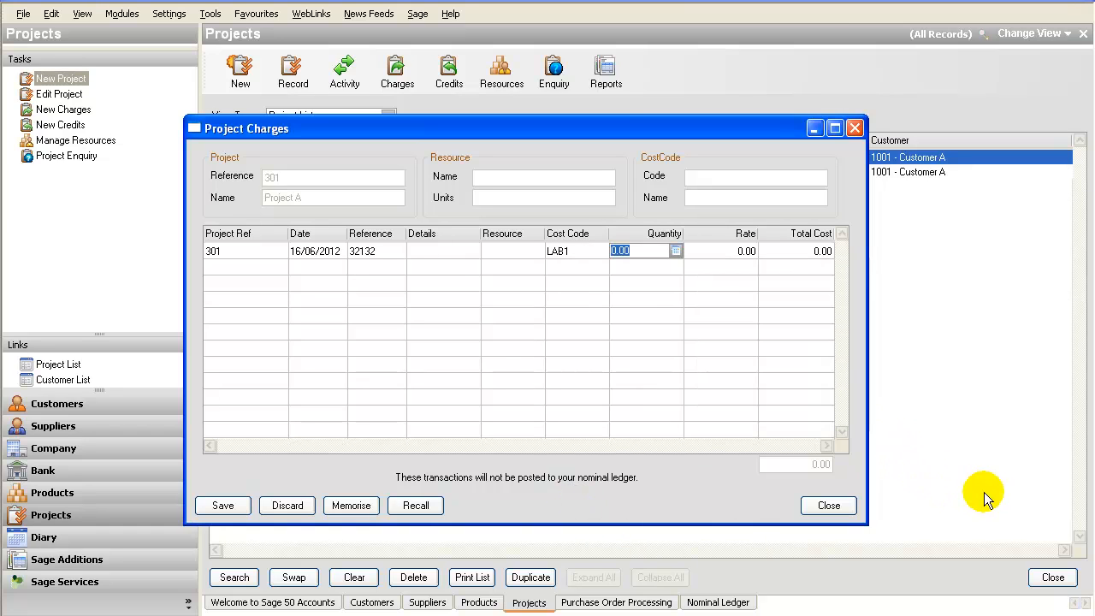
Enter quantity 1 and rate 10.00 on the labour charge line and move to a second line.
type("1")
key("Tab")
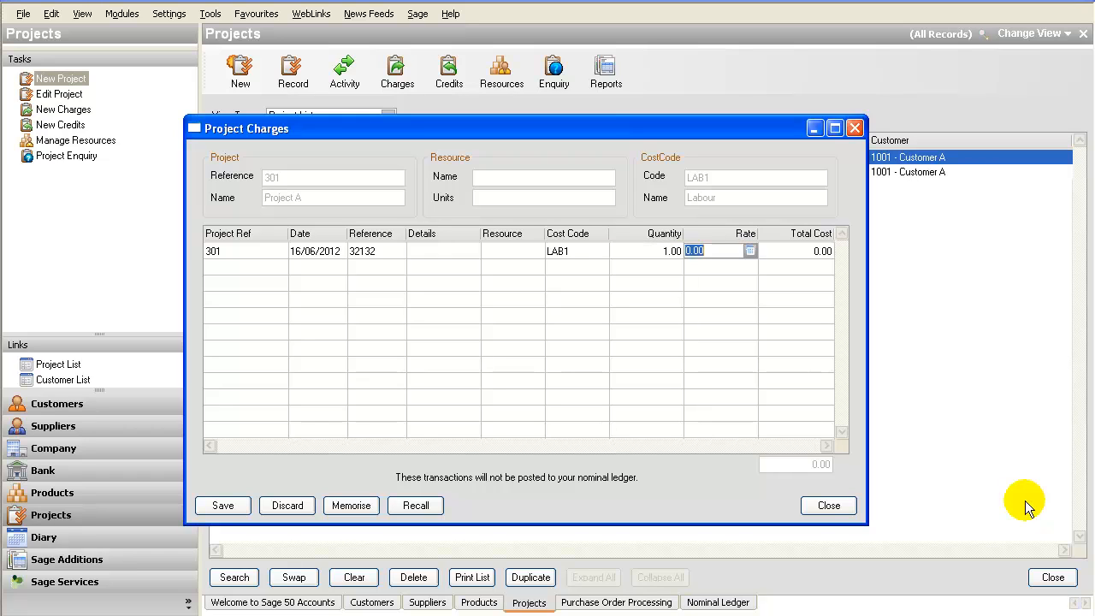
type("10")
key("Tab")
key("Tab")
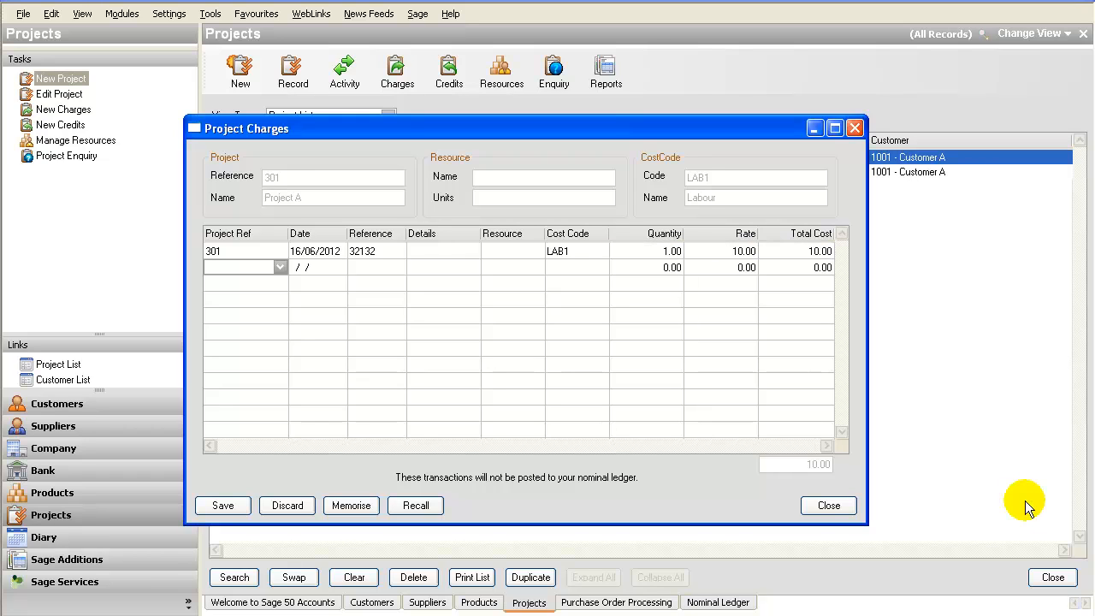
Add a second charge line for project 301 with reference 32132 and cost code OHD1 Overheads.
type("301")
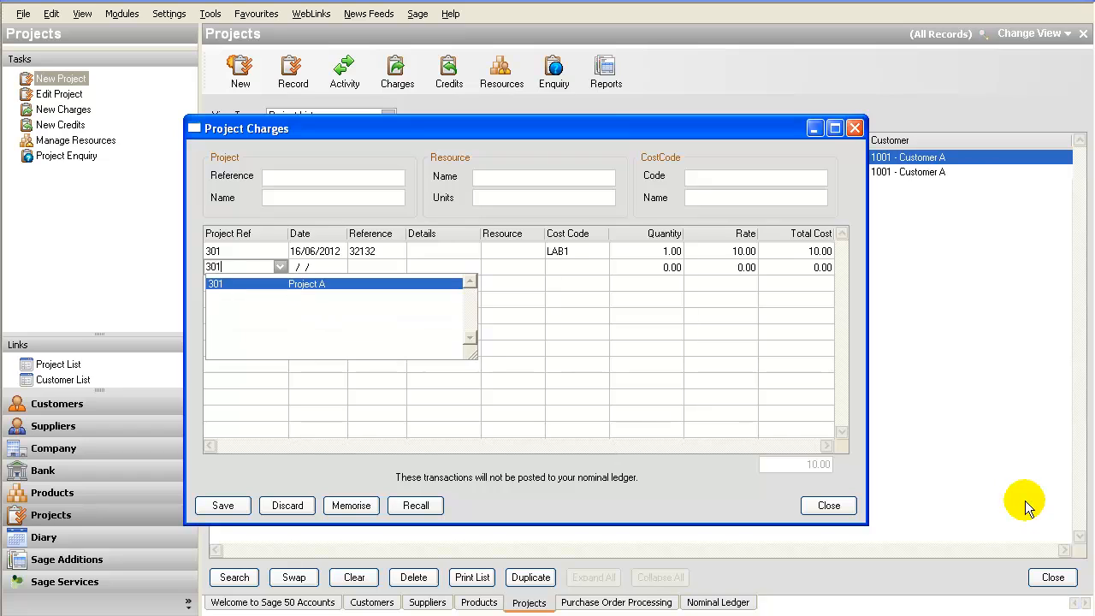
key("Tab")
key("Tab")
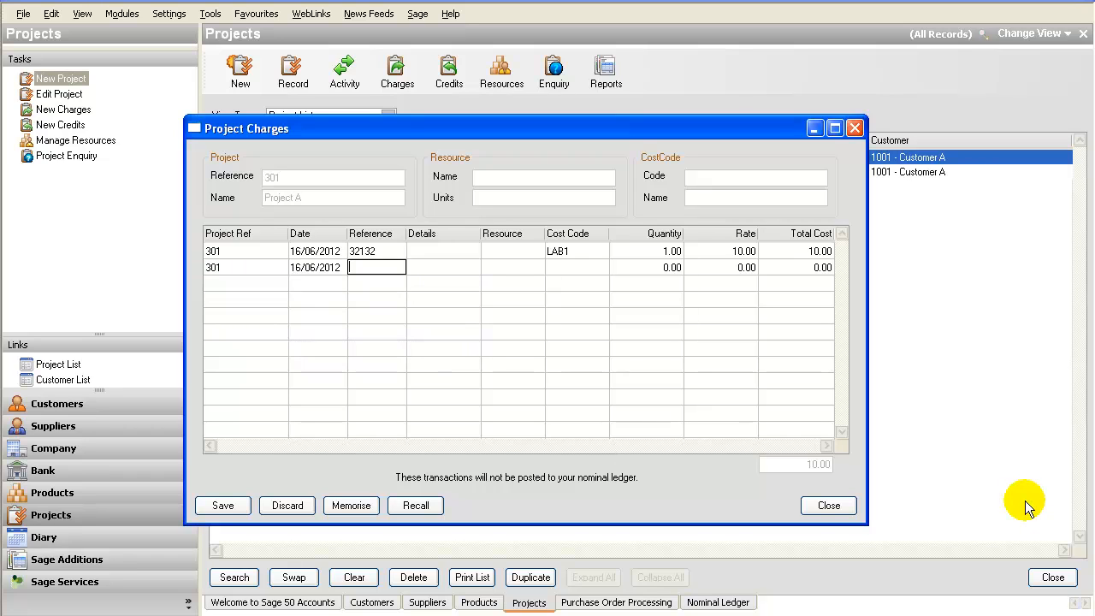
type("323")
type("132")
key("Tab")
key("Tab")
key("Tab")
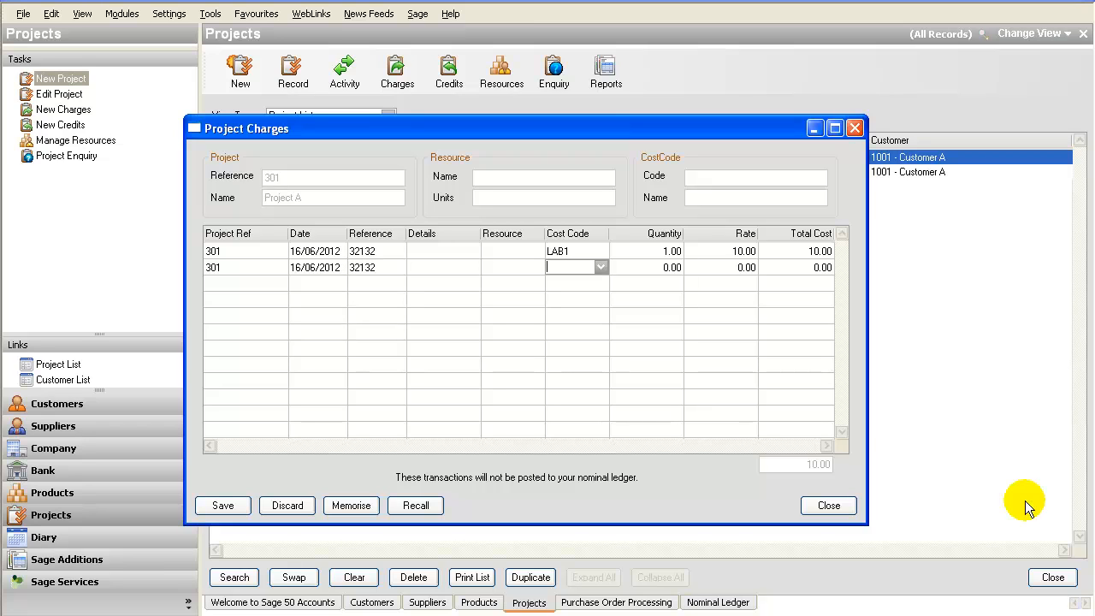
left_click(599, 267)
left_click(662, 364)
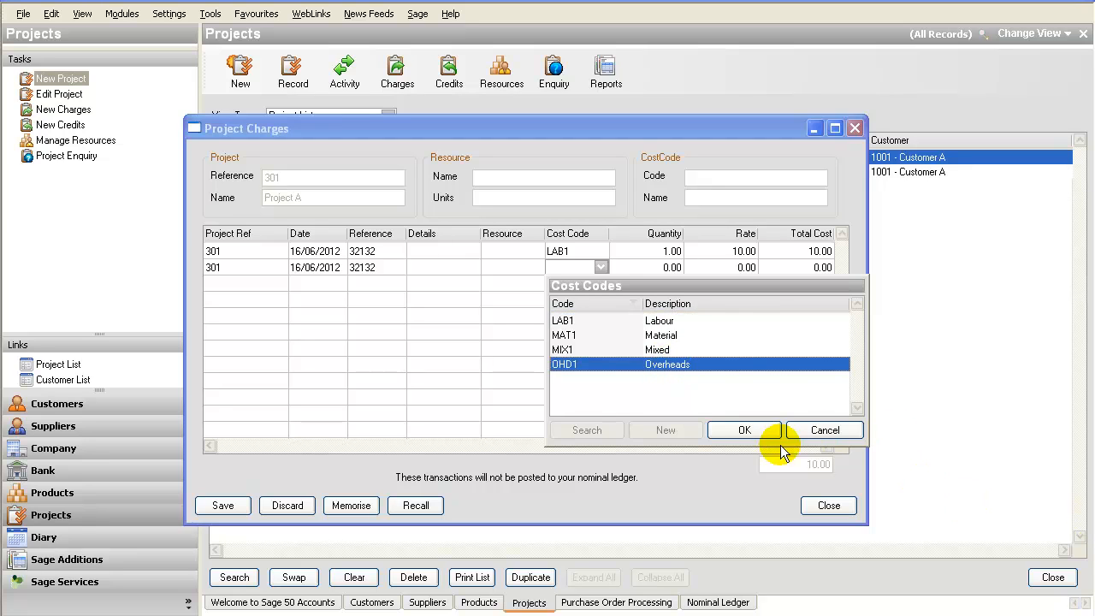
left_click(745, 429)
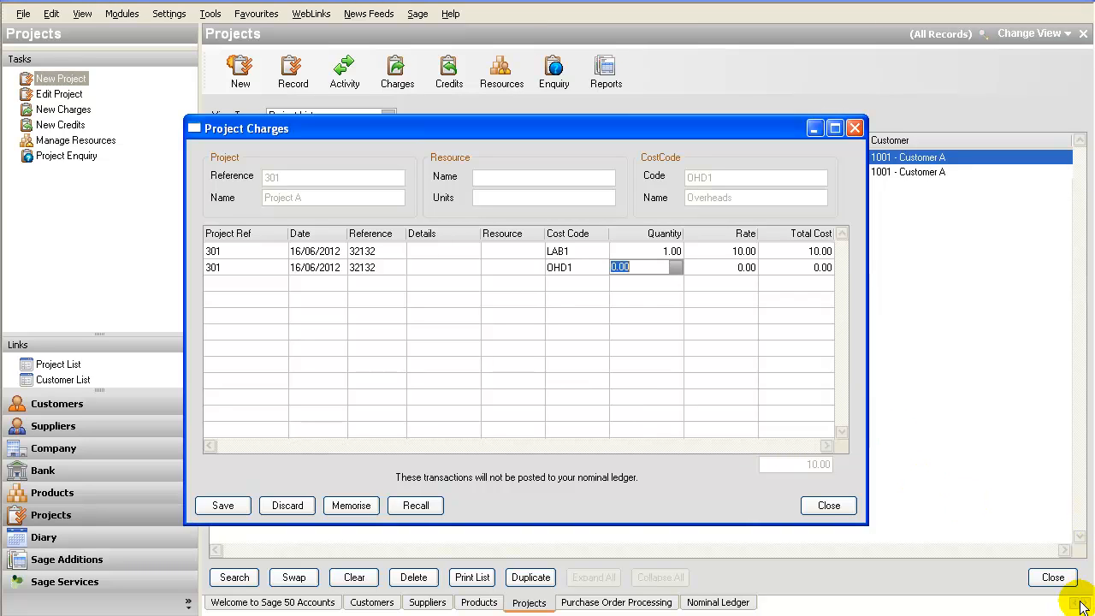
Enter quantity 1 and rate 2.50 on the overheads line, then save the project charges and close their window.
type("1")
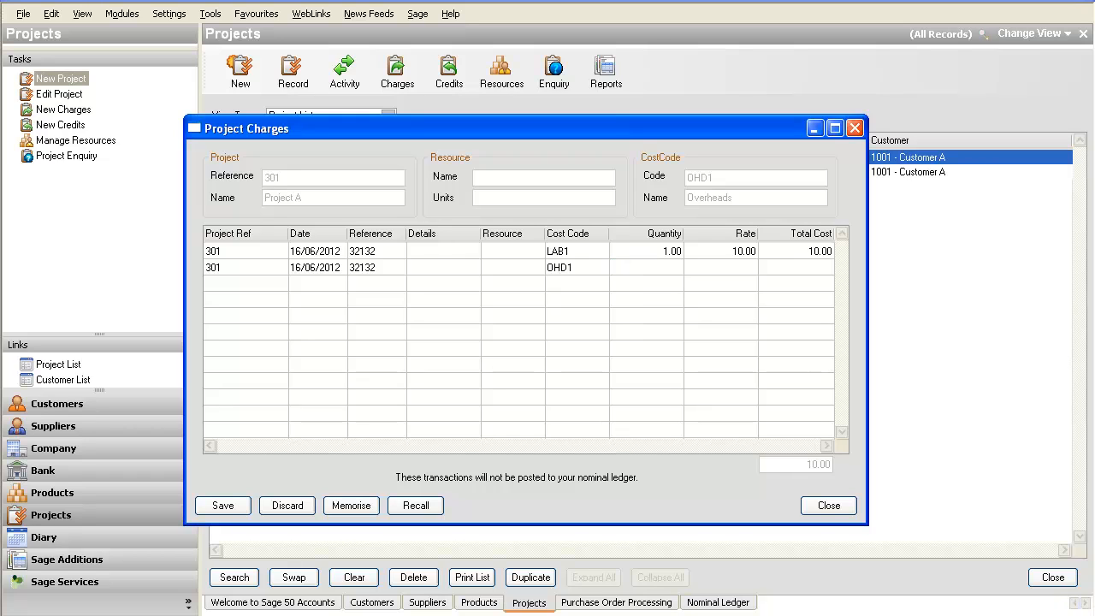
key("Tab")
type("2.5")
key("Tab")
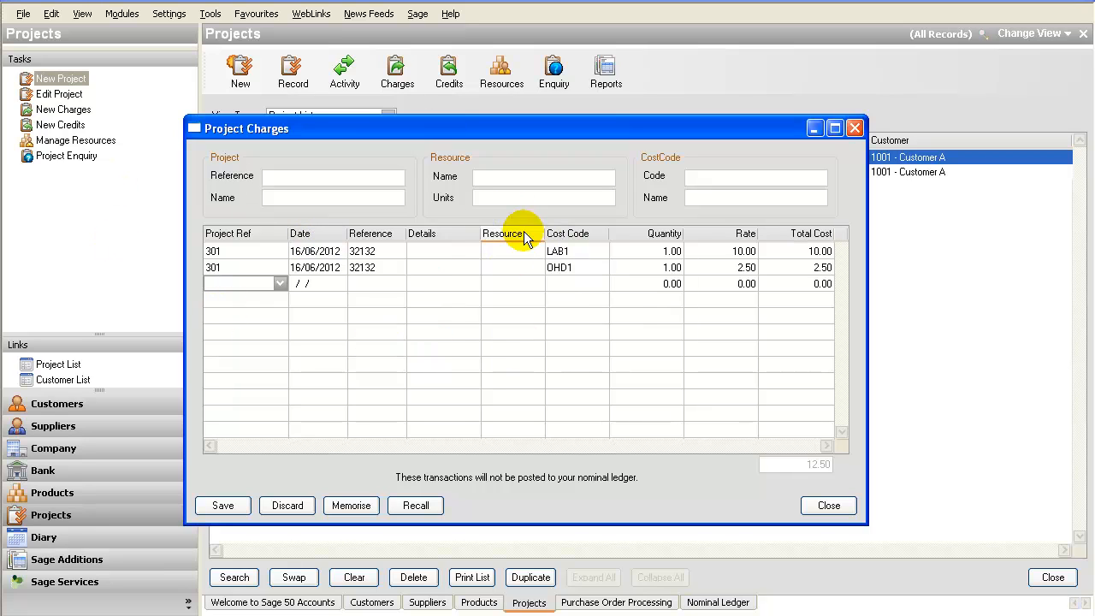
left_click(221, 506)
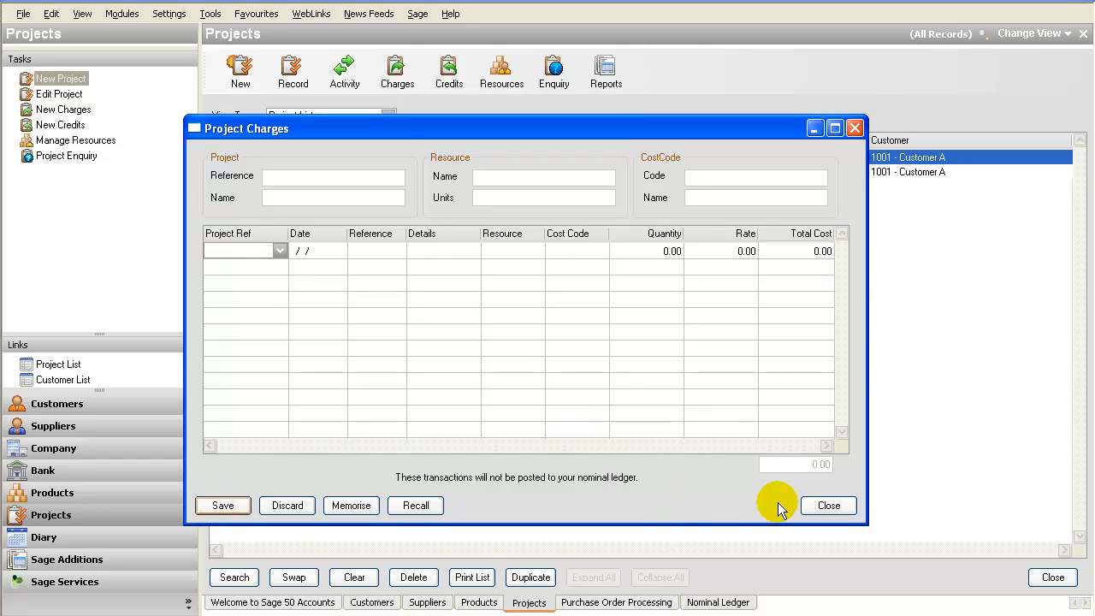
left_click(823, 505)
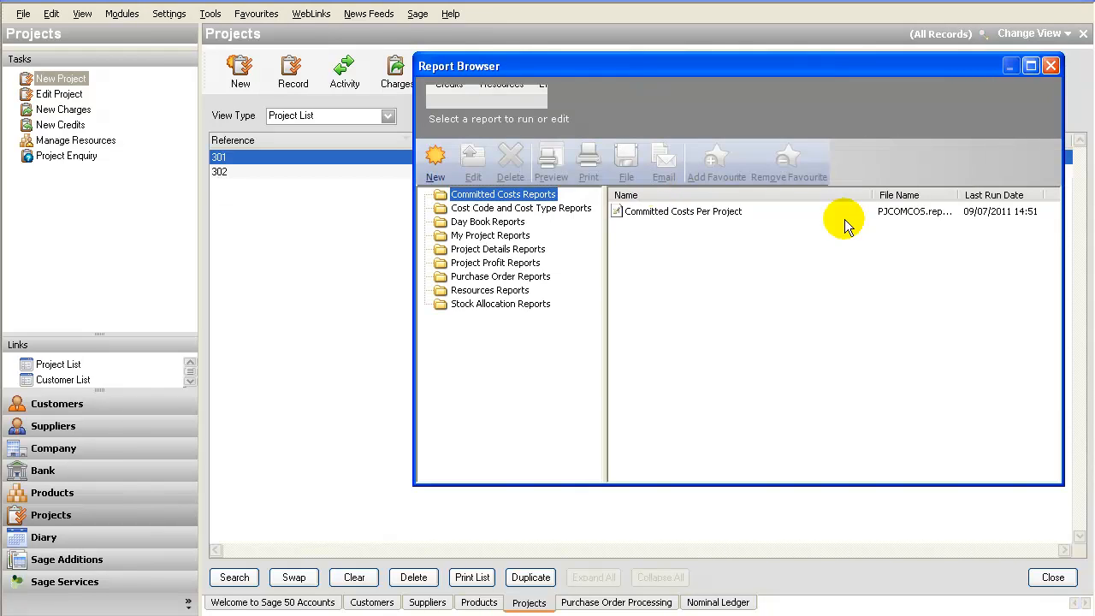
Preview the Cost Code Summary per Project report for project 301, keeping the default transaction date range.
left_click(494, 249)
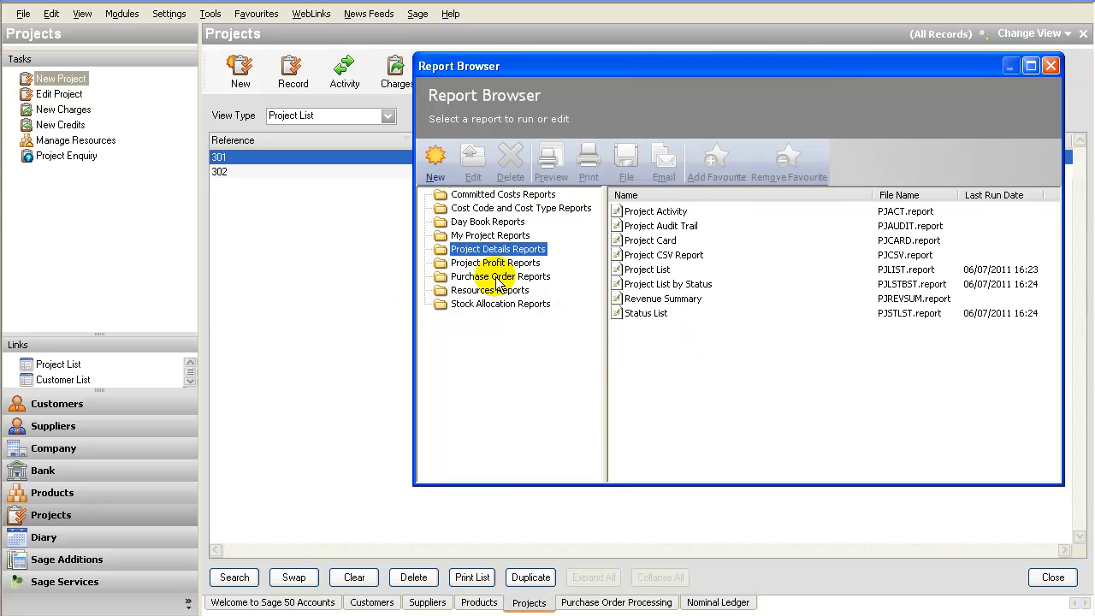
left_click(486, 222)
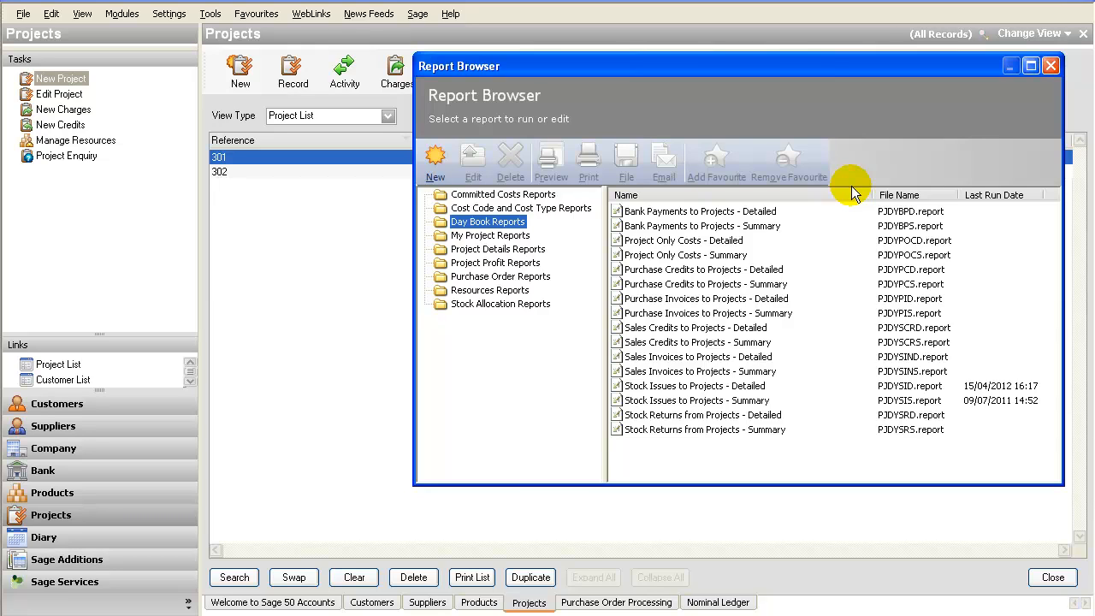
left_click(522, 208)
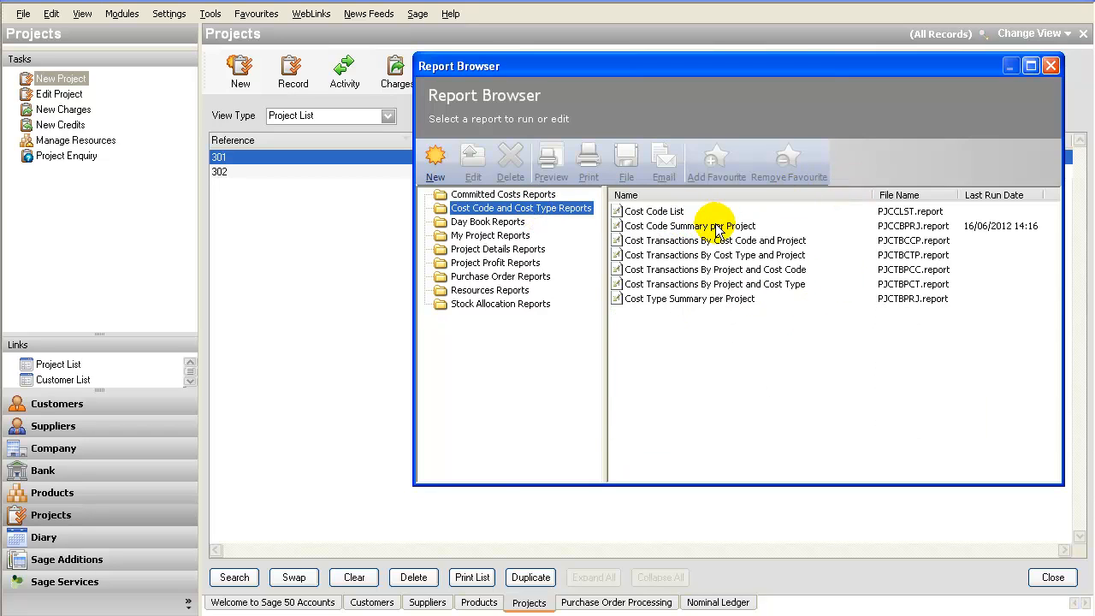
left_click(725, 227)
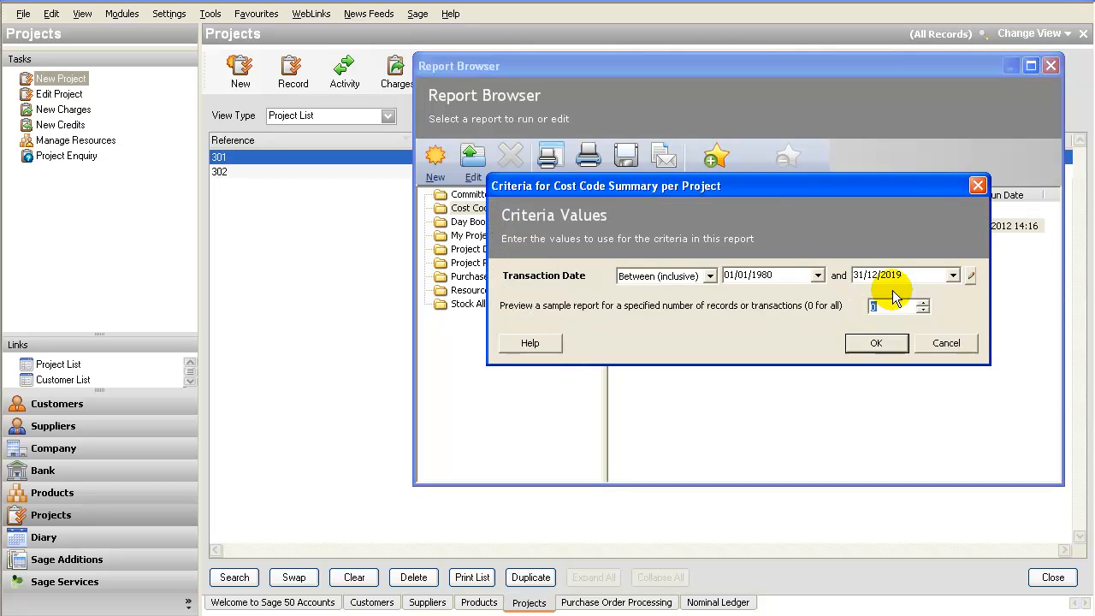
left_click(876, 342)
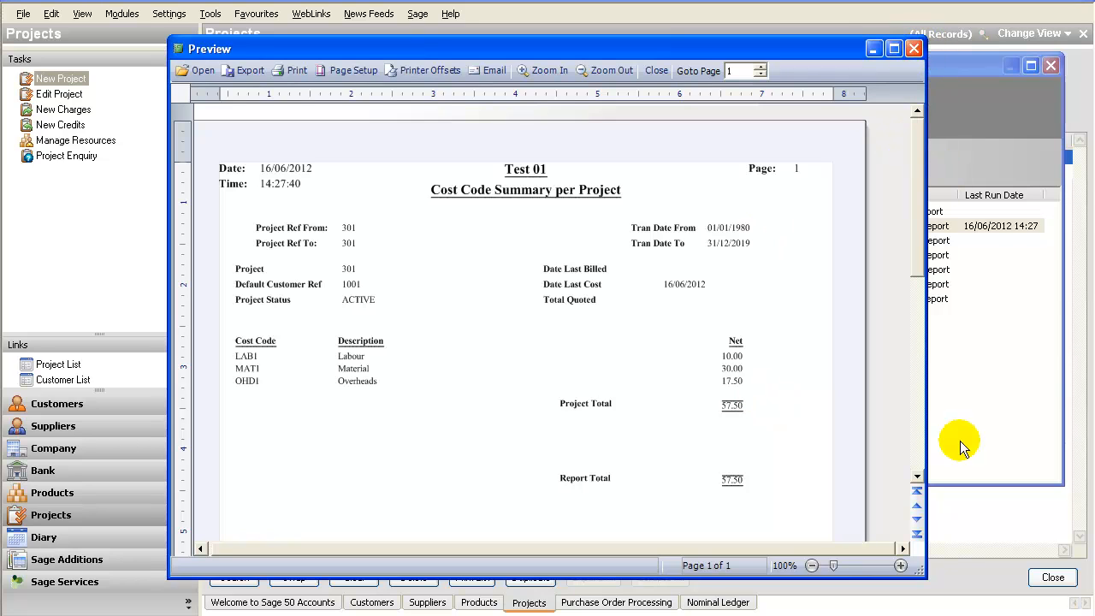
Return to the nominal ledger, close the report browser and check the Work in Progress balance against the project cost report.
left_click(741, 599)
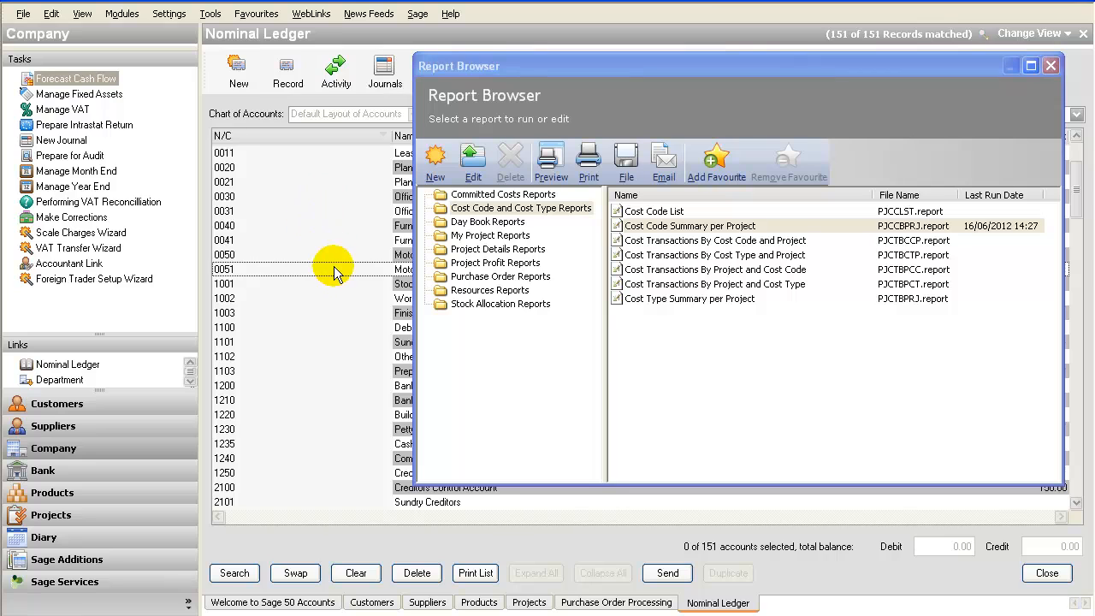
left_click(1051, 66)
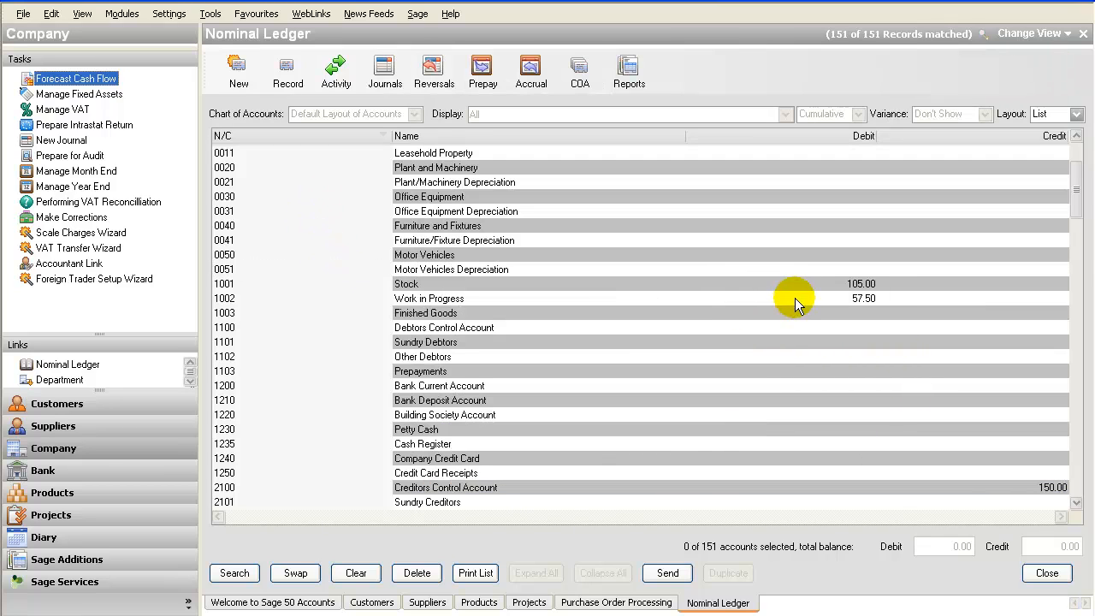
left_click(796, 304)
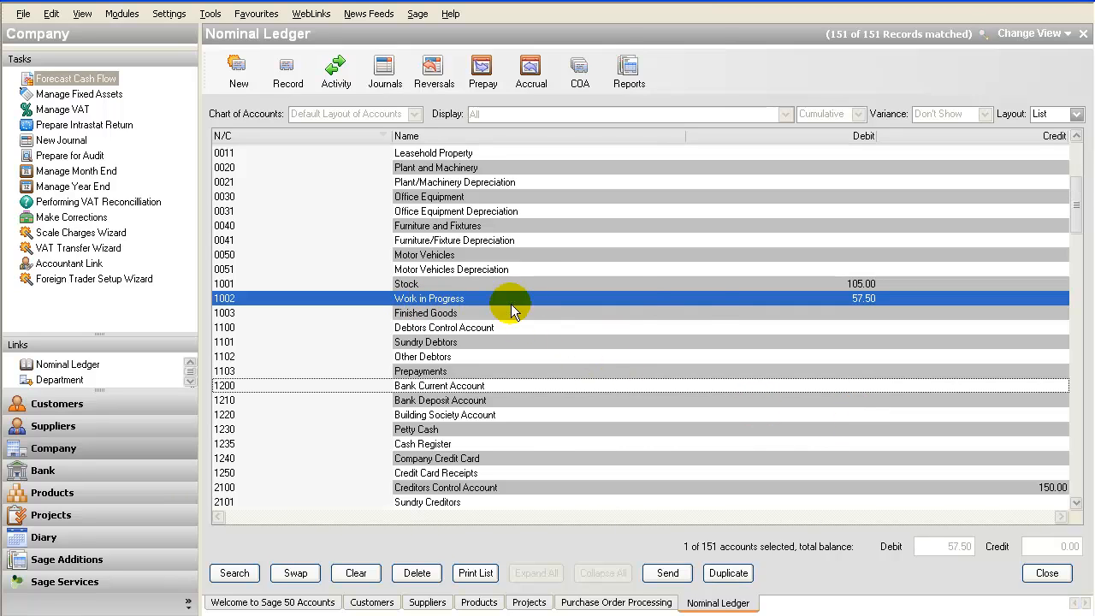
left_click(723, 298)
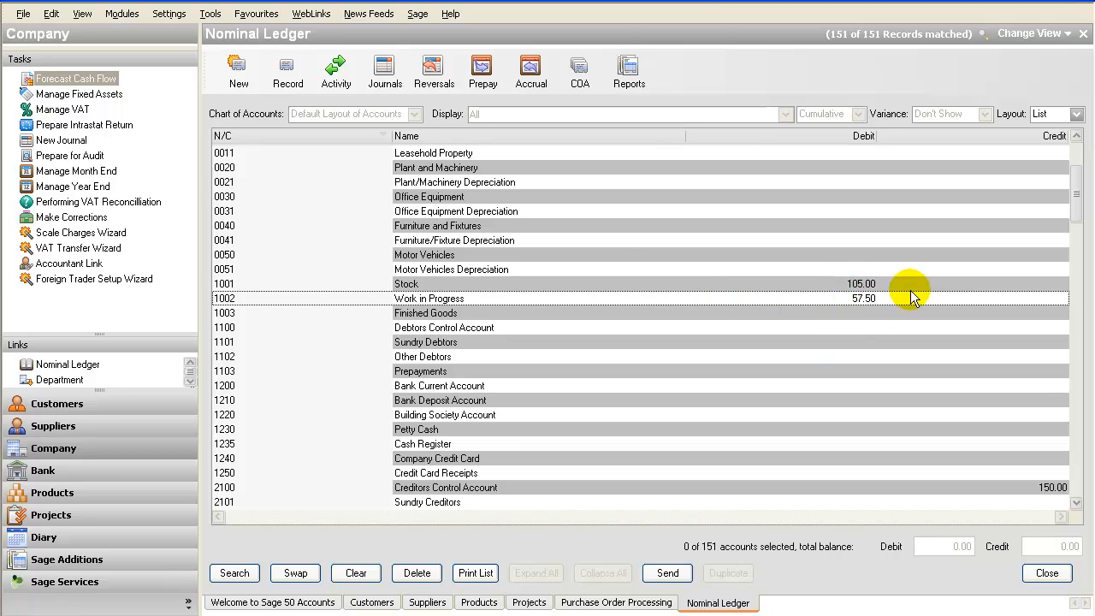
Start a nominal journal for accounts 1002 Work in Progress and 1003 Finished Goods with reference JV777, keeping the default posting date.
left_click(452, 299)
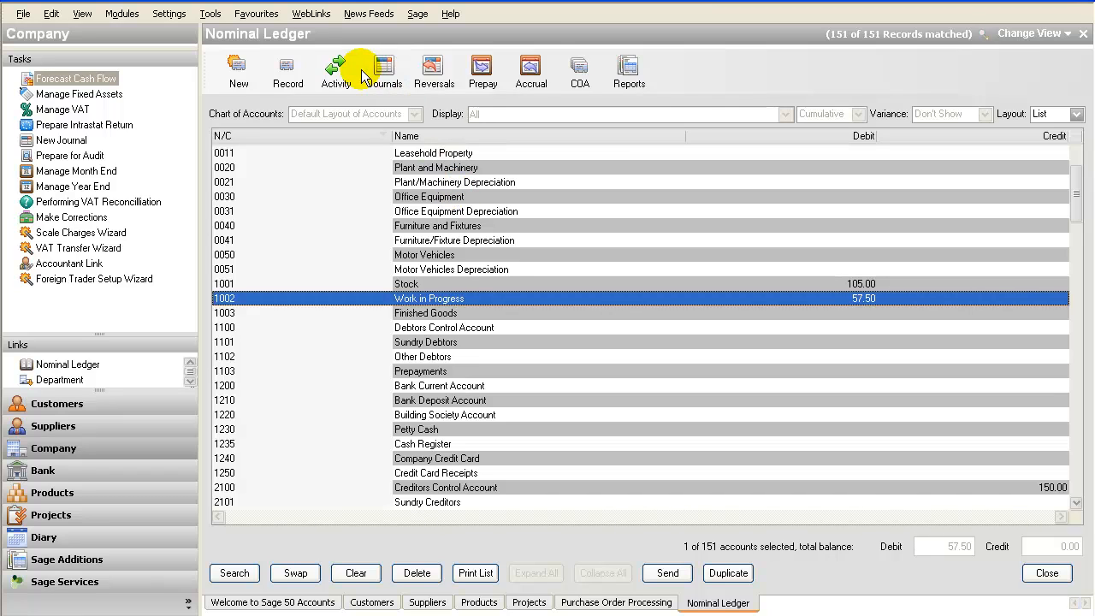
left_click(426, 313)
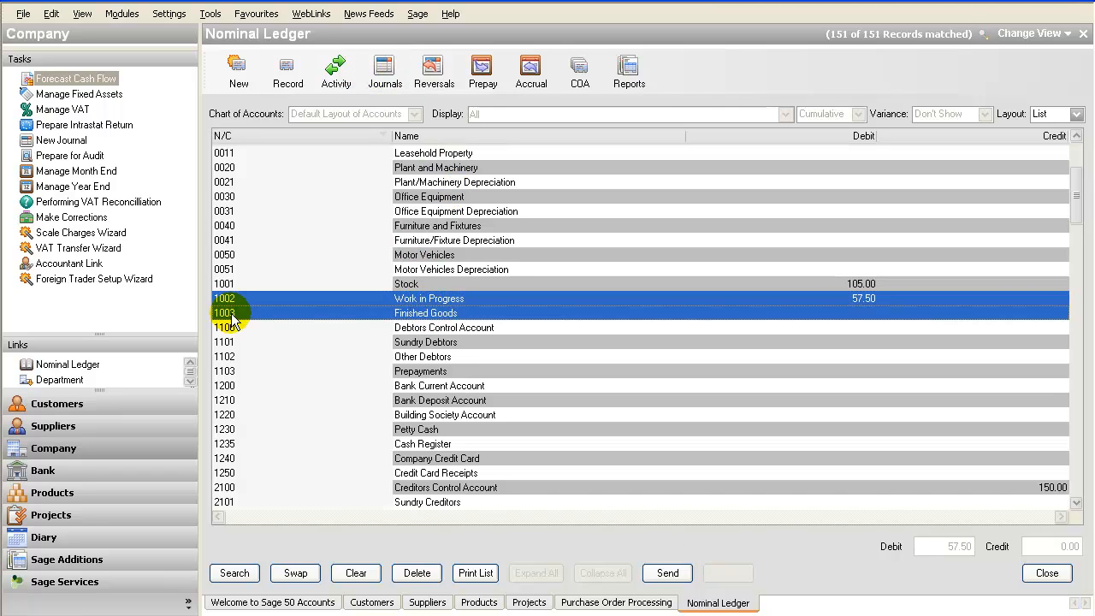
left_click(384, 68)
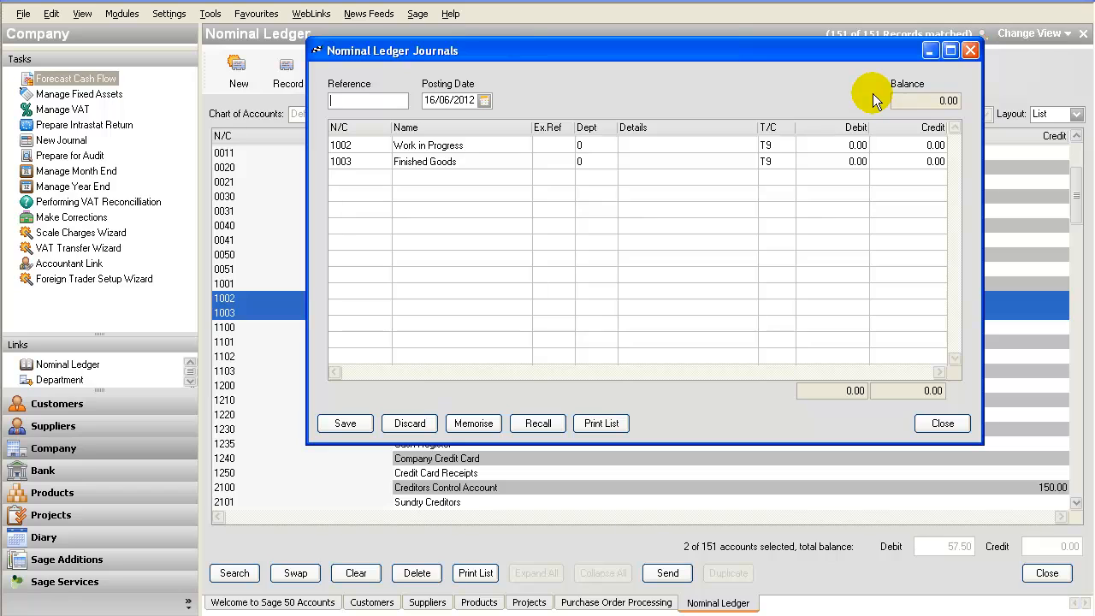
type("JV777")
key("Tab")
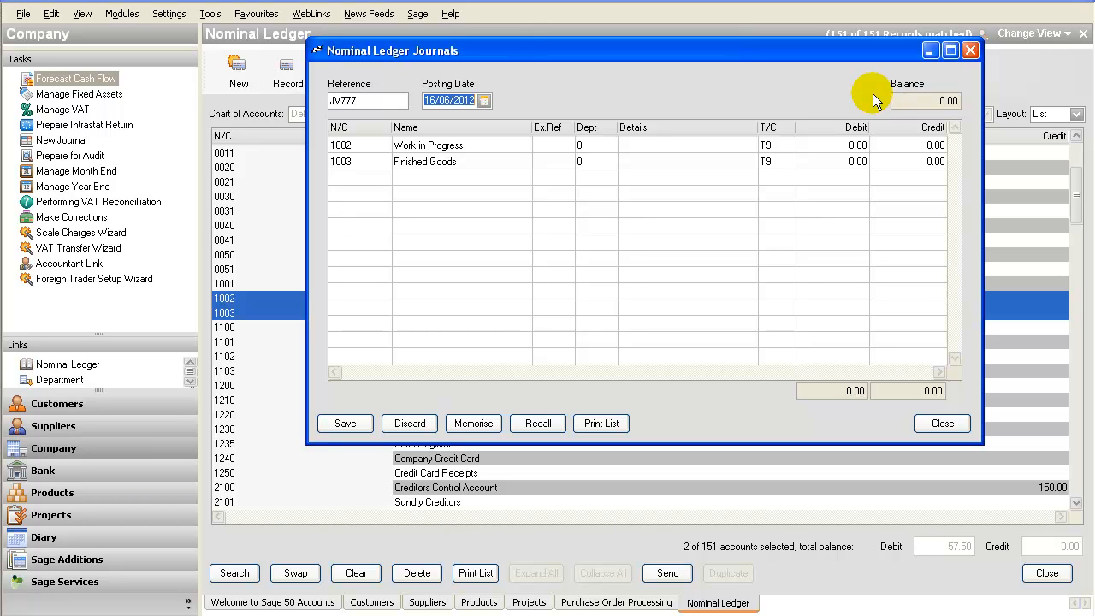
key("Tab")
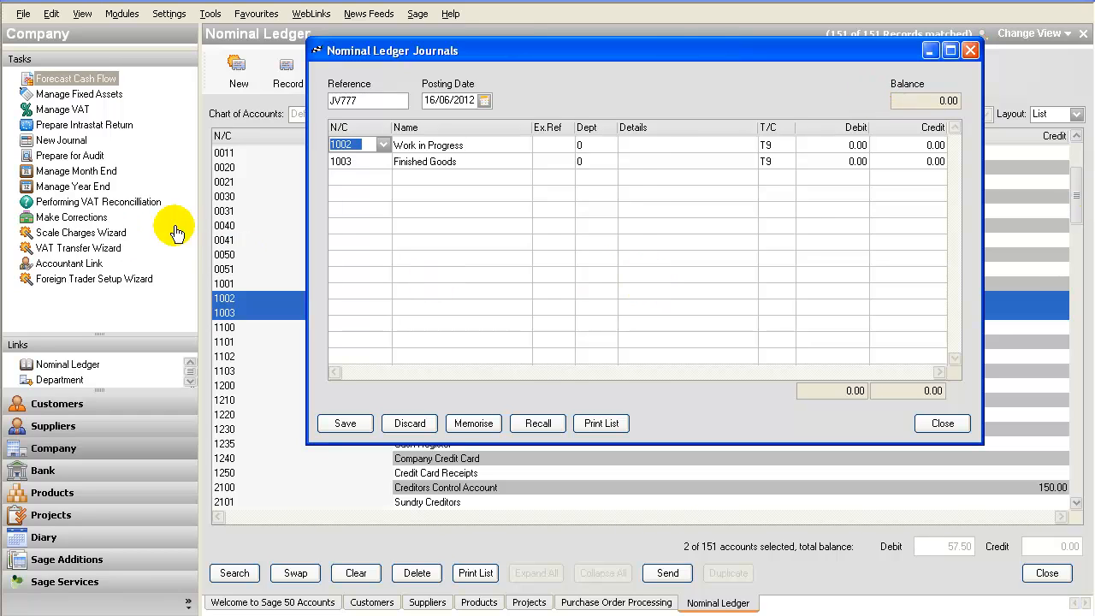
Change the nominal account on the first line of journal JV777 to 1003 Finished Goods.
left_click(356, 162)
key("Down")
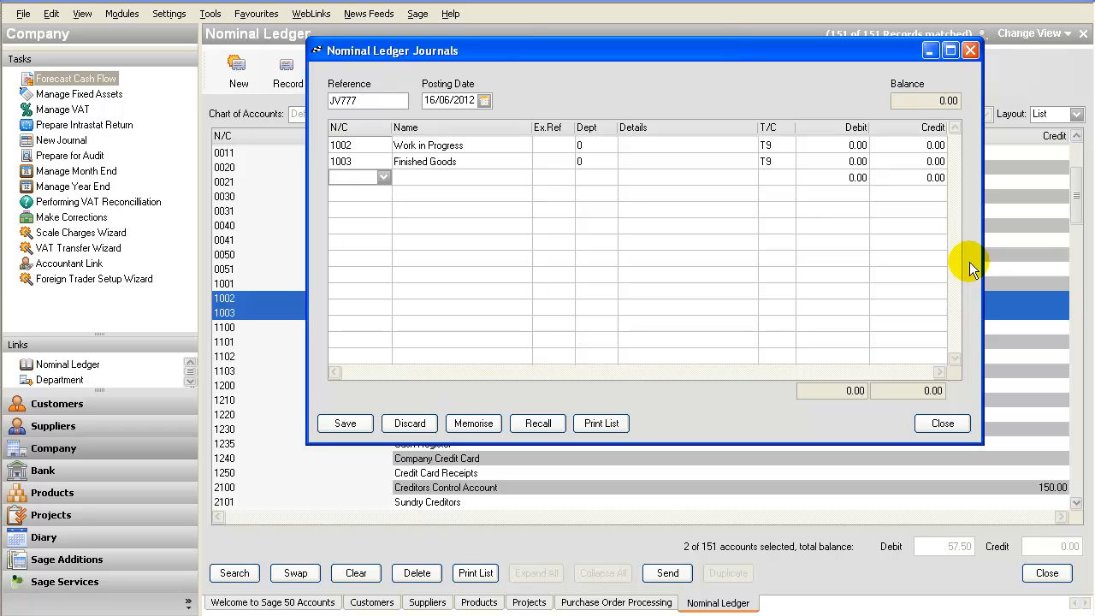
key("Up")
key("Up")
type("1003")
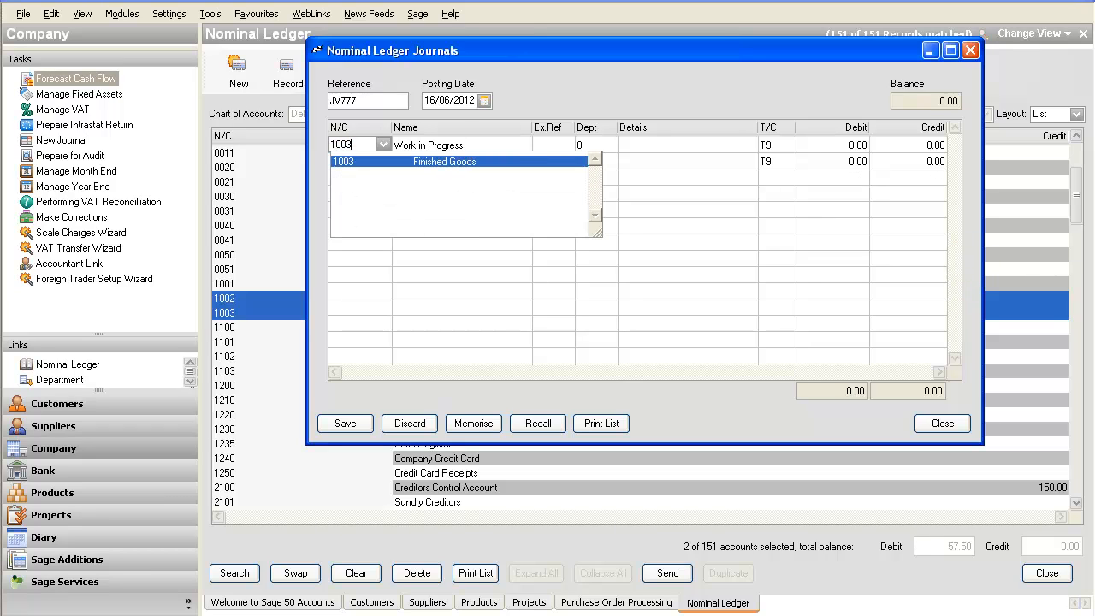
key("Return")
key("Tab")
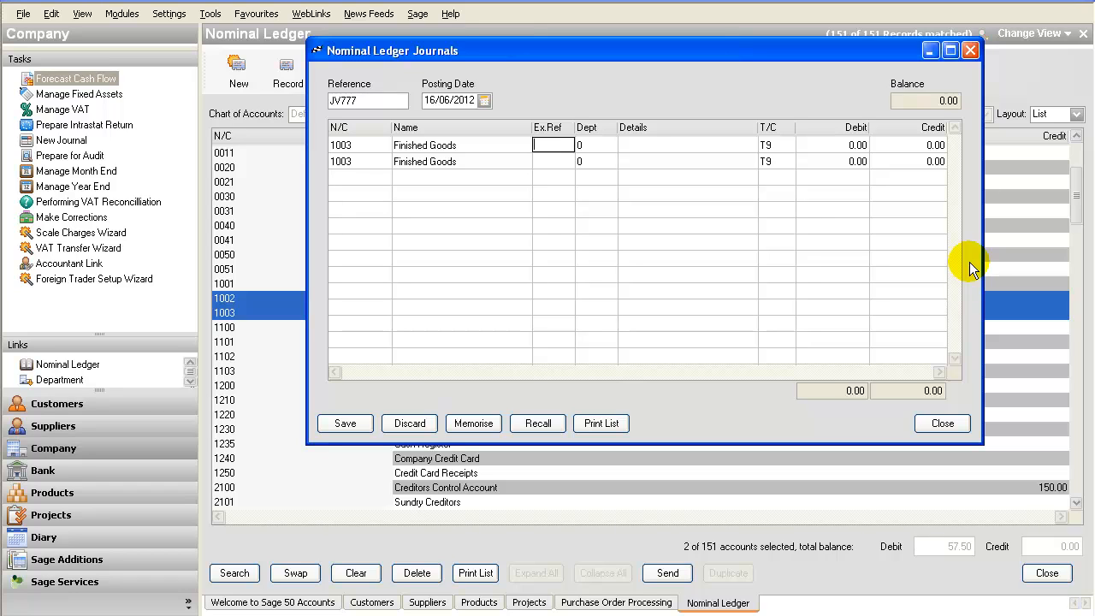
Enter a debit of 57.50 on the first Finished Goods line, keeping its default department and tax code T9.
key("Tab")
key("Tab")
key("Tab")
key("Tab")
left_click_drag(892, 53, 683, 93)
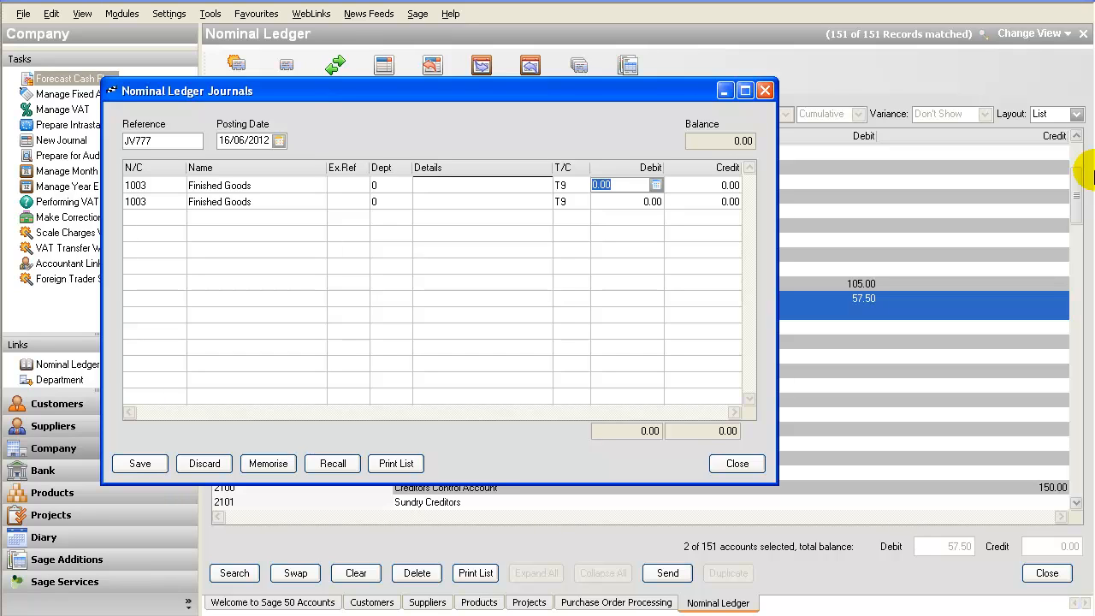
type("57.50")
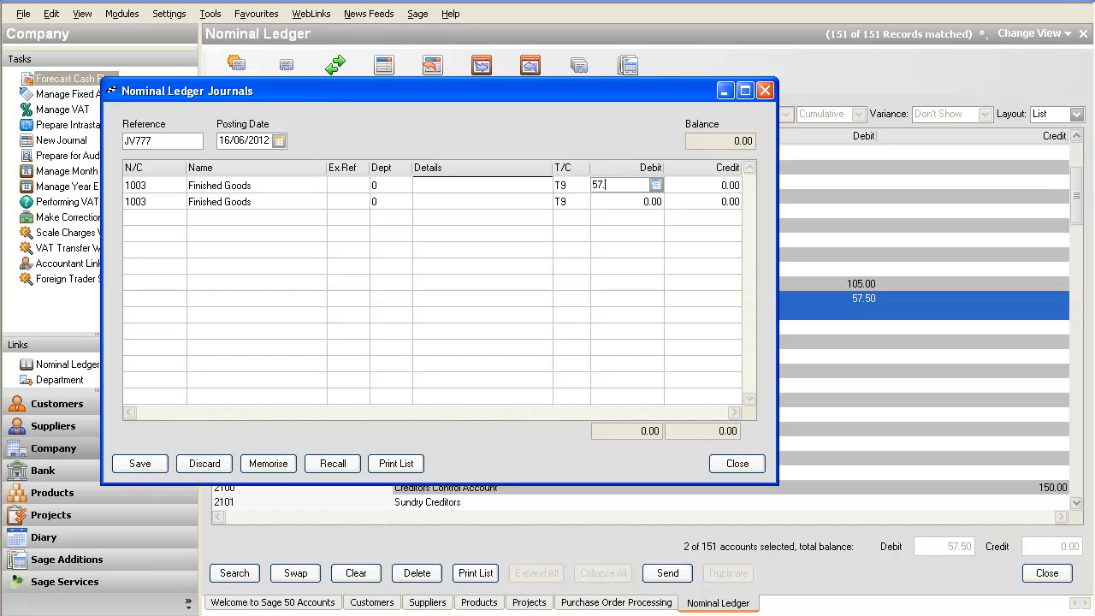
Change the nominal account on the second line of journal JV777 to 1002 Work in Progress.
key("Tab")
key("Tab")
key("Tab")
key("shift+Tab")
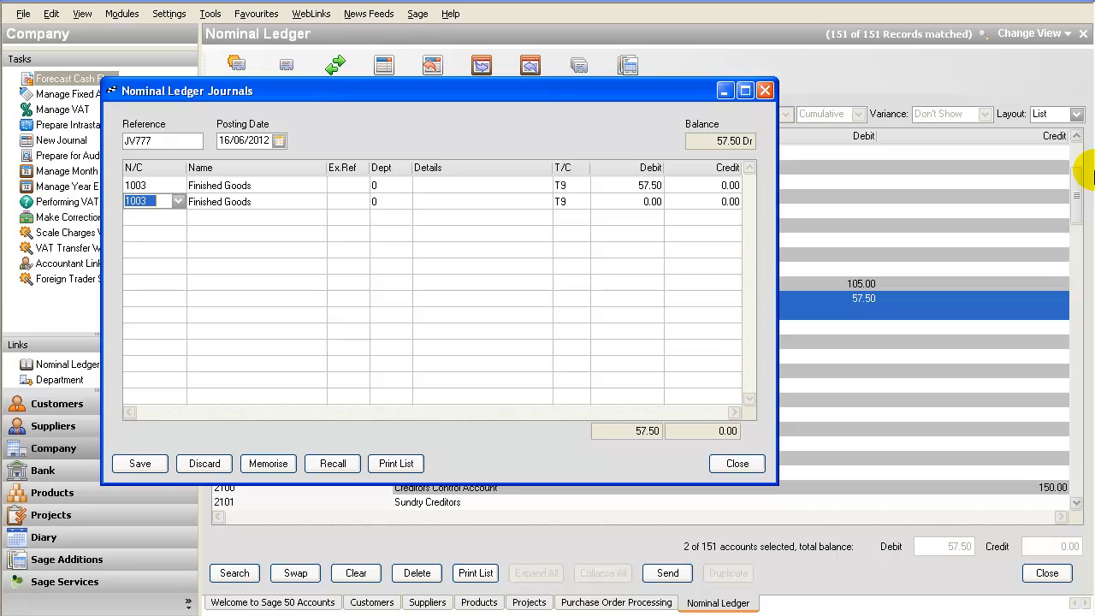
type("100")
key("Down")
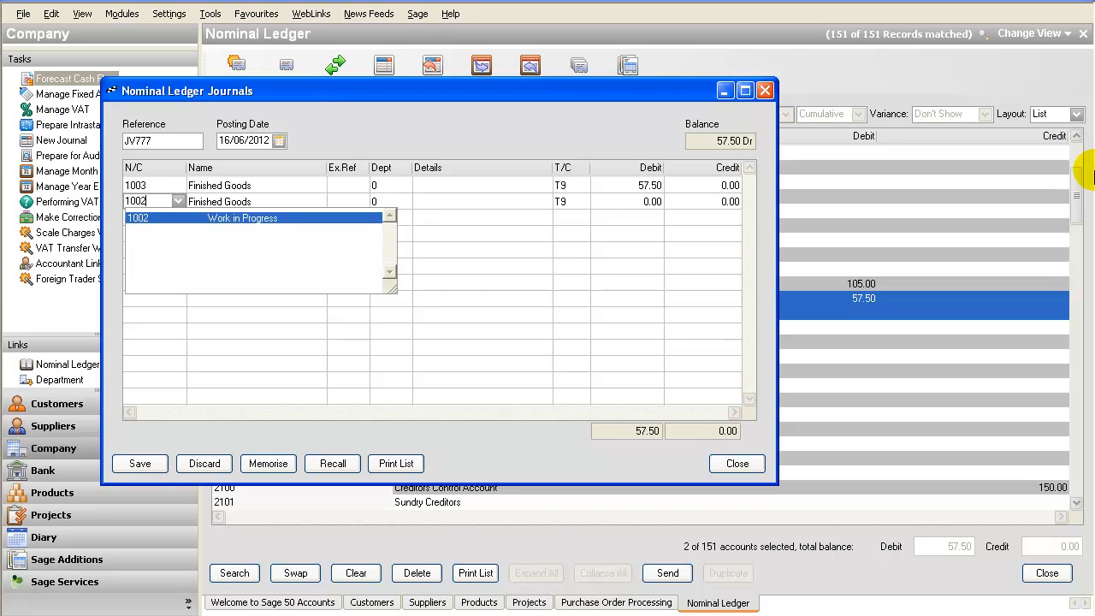
key("Tab")
Enter a credit of 57.50 on the Work in Progress line, then save the journal and close the journal window.
key("Tab")
key("Tab")
key("Tab")
key("Tab")
key("Tab")
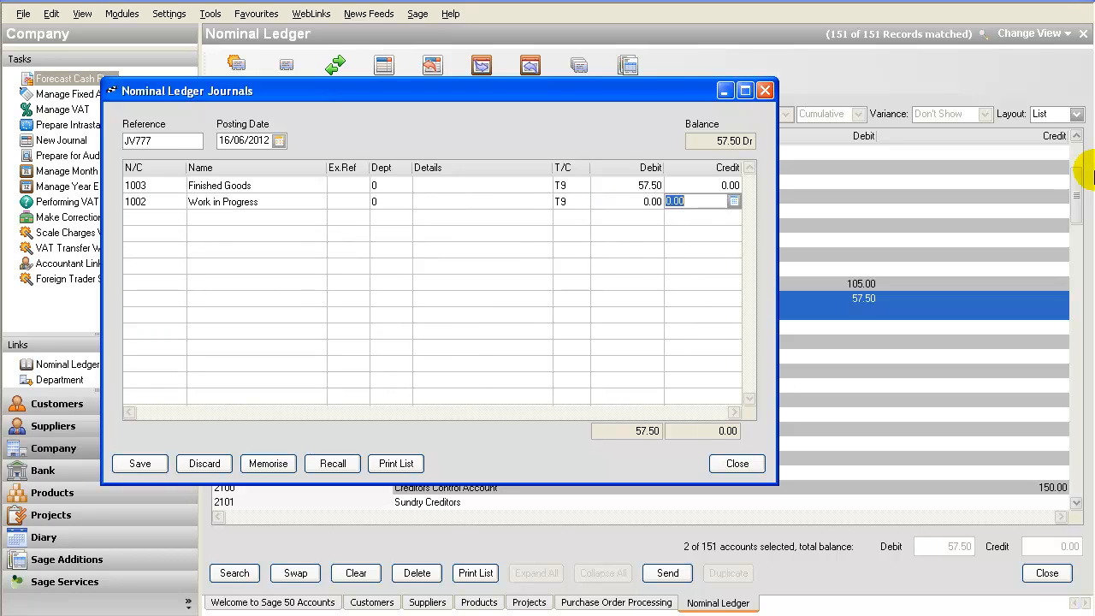
type("57.50")
key("Tab")
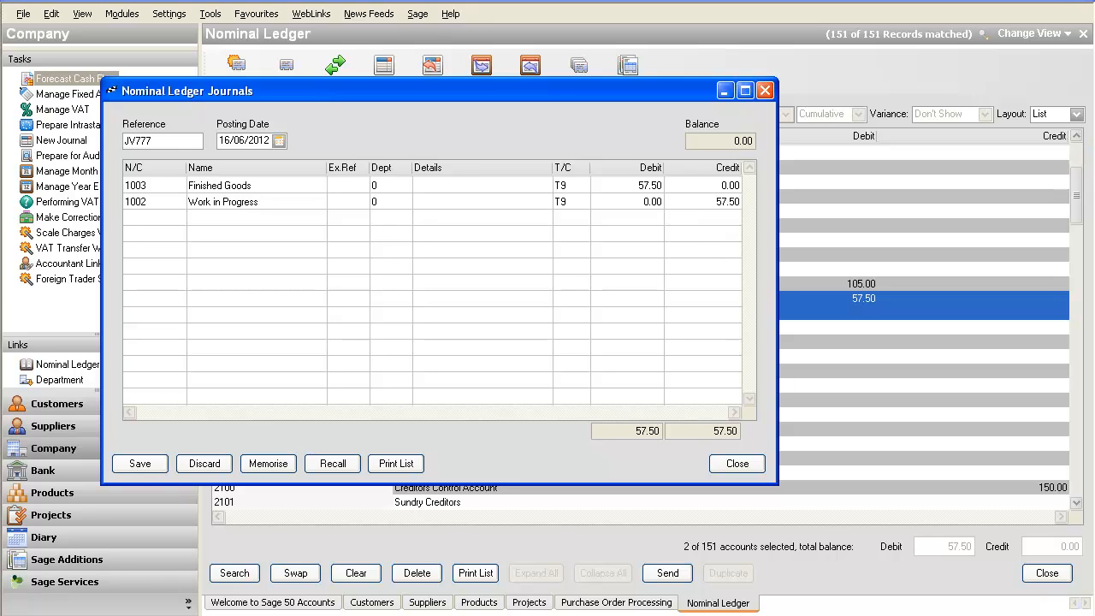
left_click(140, 464)
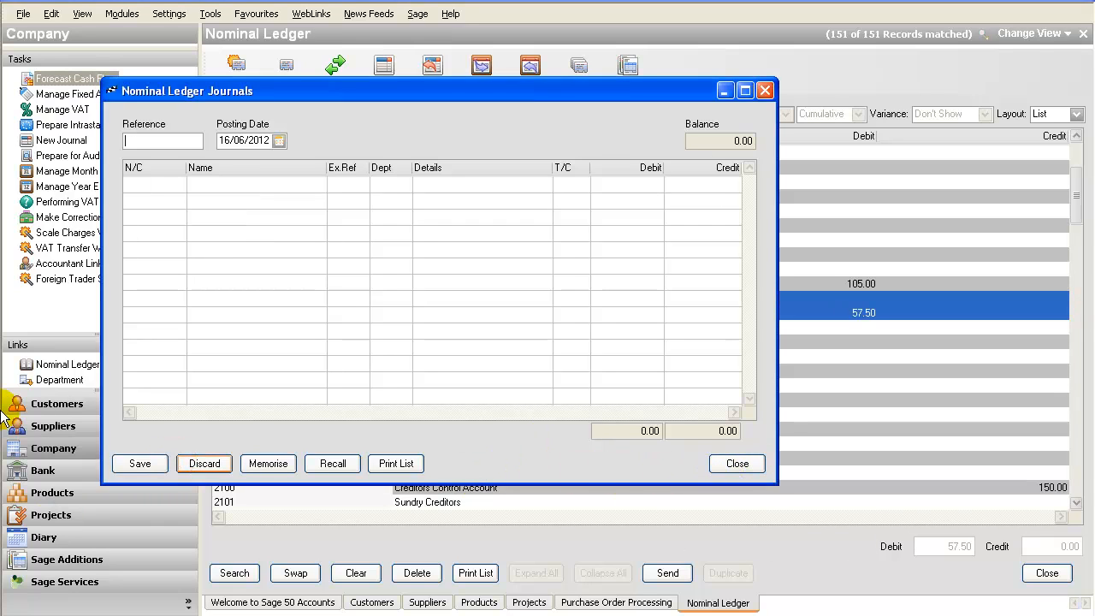
left_click(738, 464)
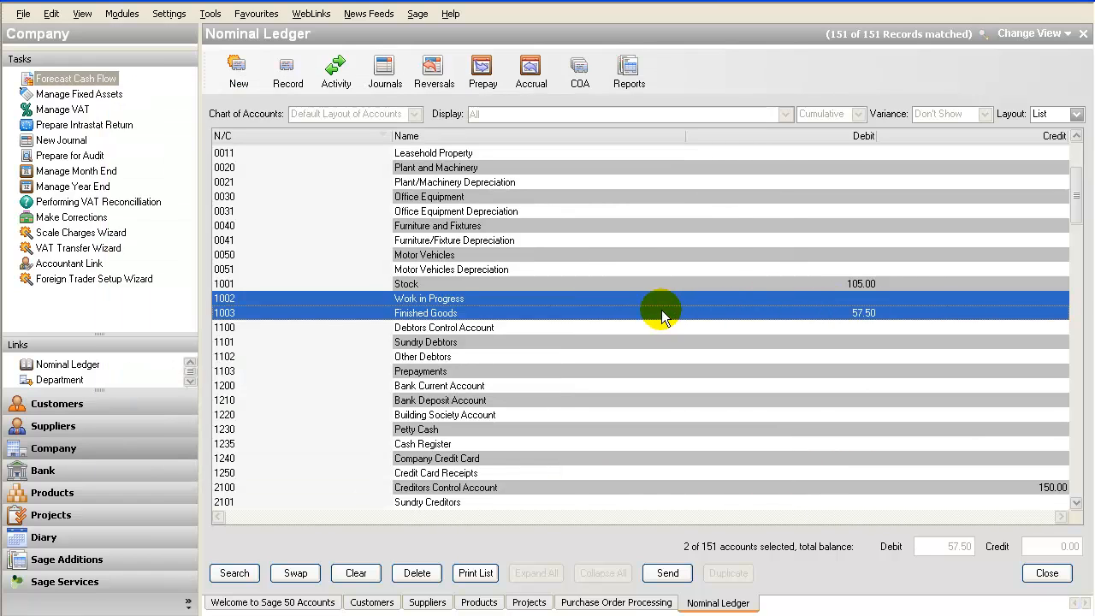
Check the balances of the Work in Progress and Finished Goods accounts in the nominal ledger.
left_click(661, 303)
left_click(664, 315)
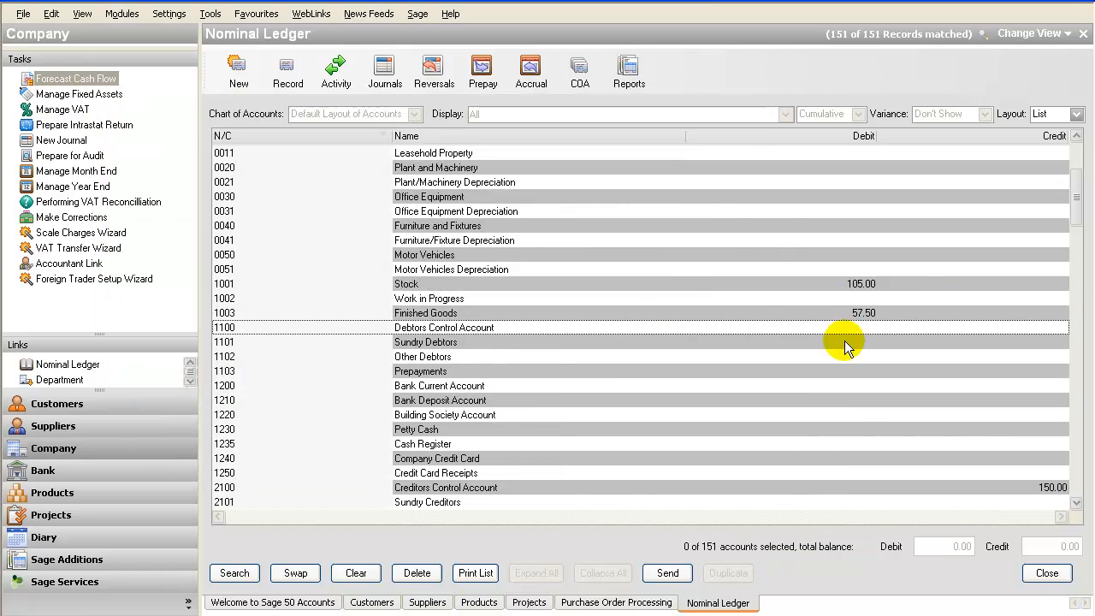
left_click(882, 314)
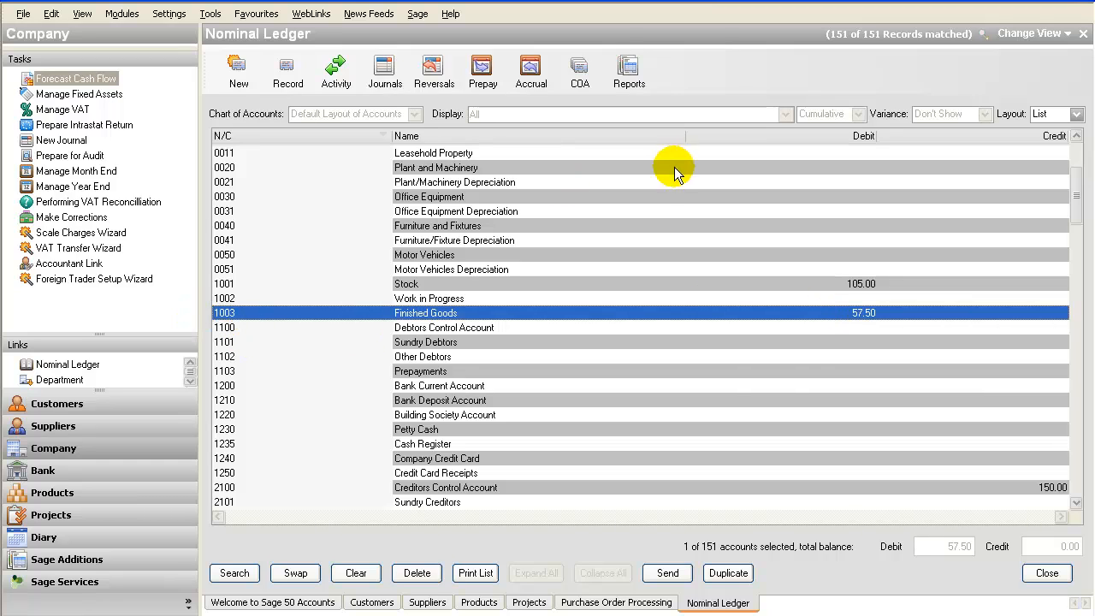
left_click(469, 317)
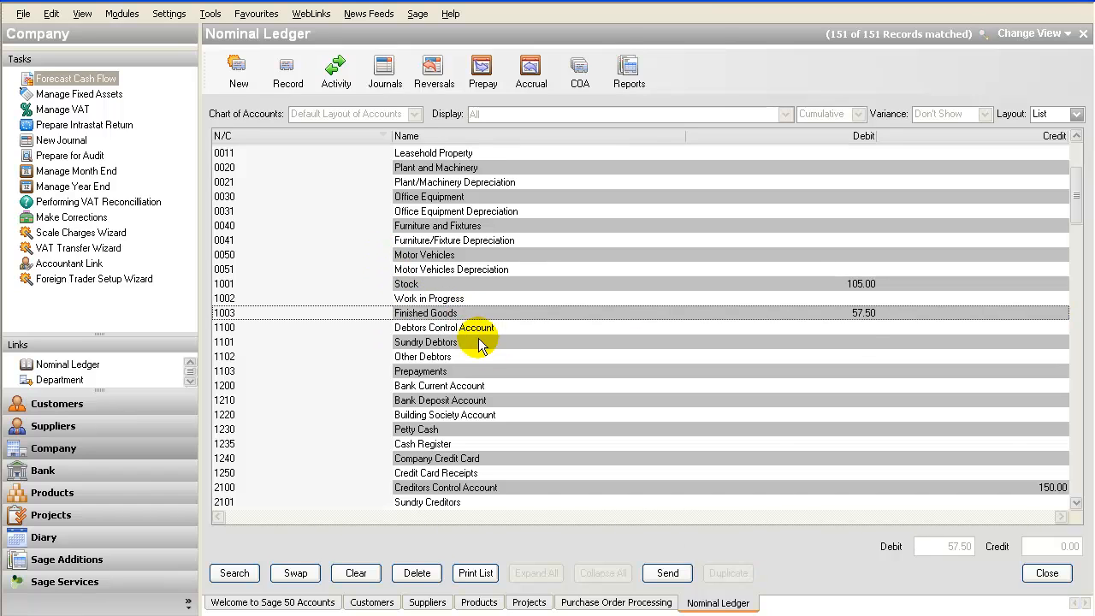
left_click(479, 317)
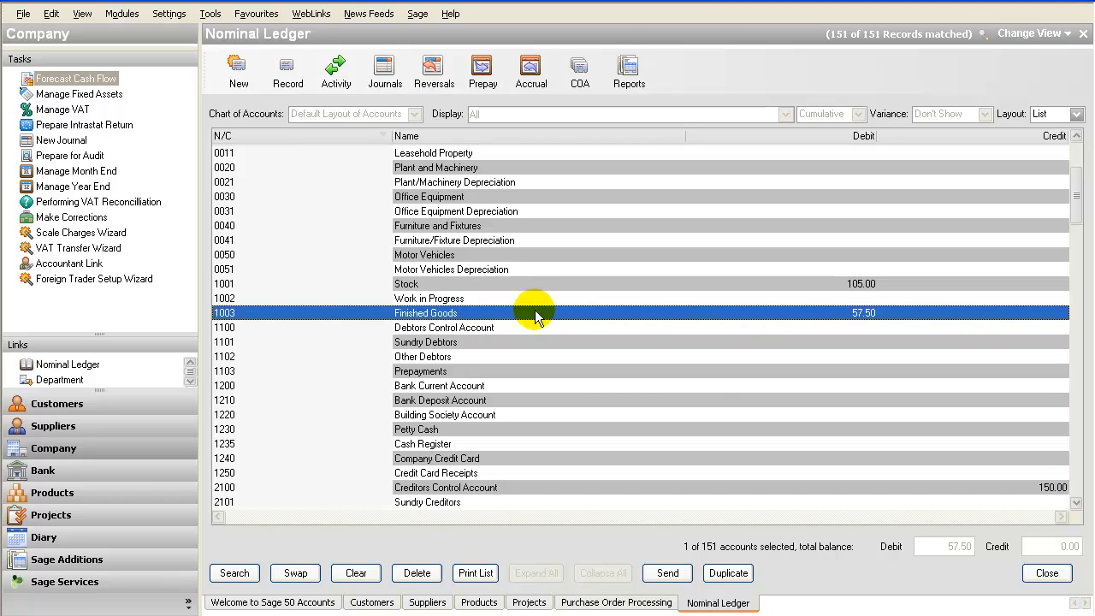
Switch to the product list, view the record of product A01 and close it again.
left_click(122, 14)
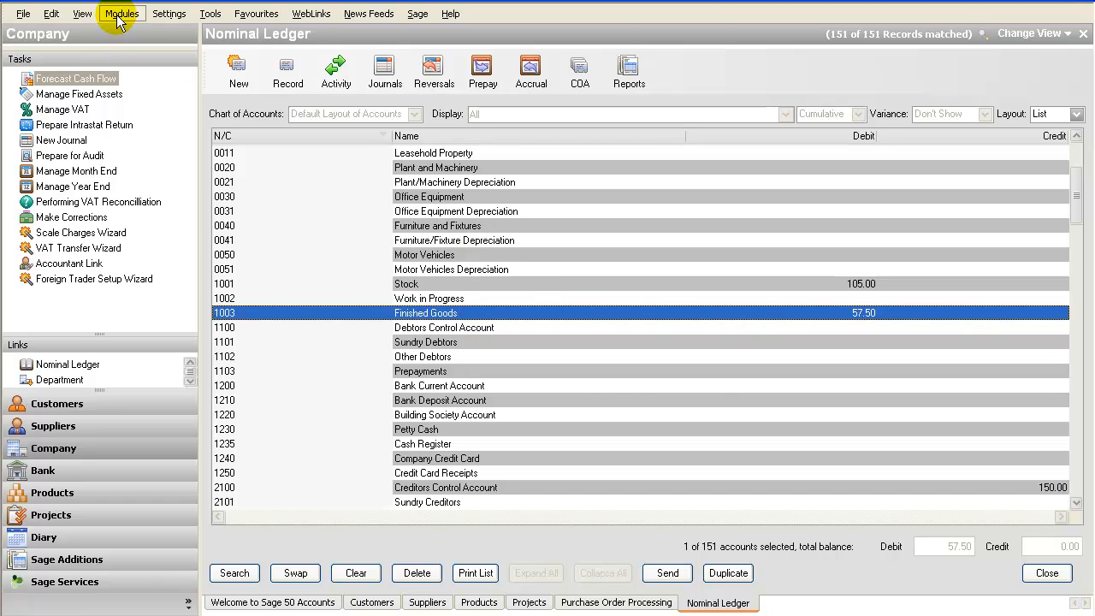
left_click(477, 604)
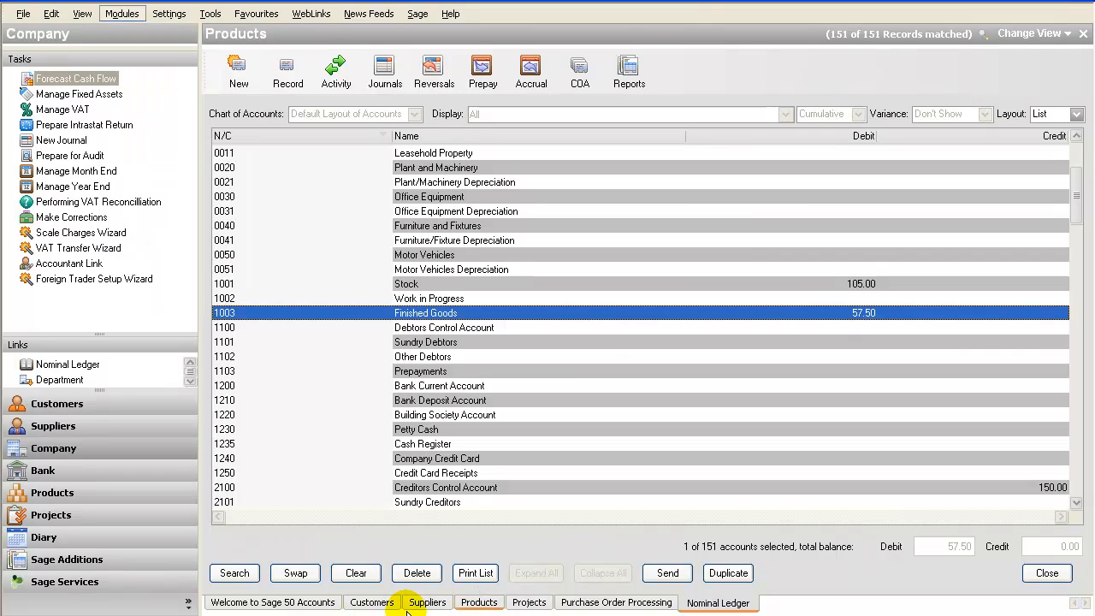
left_click(466, 604)
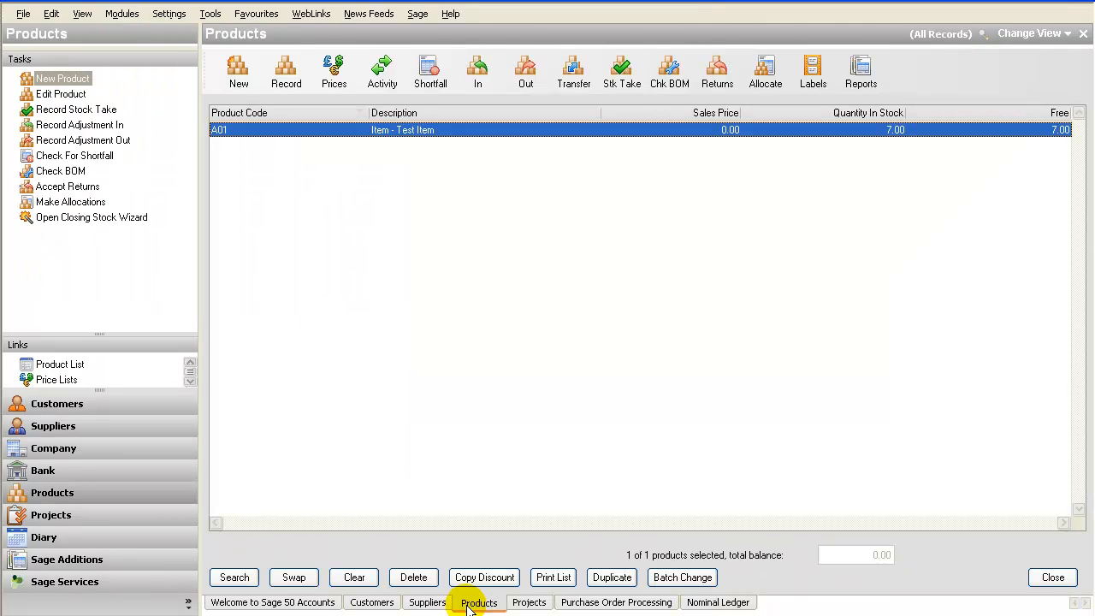
left_click(286, 73)
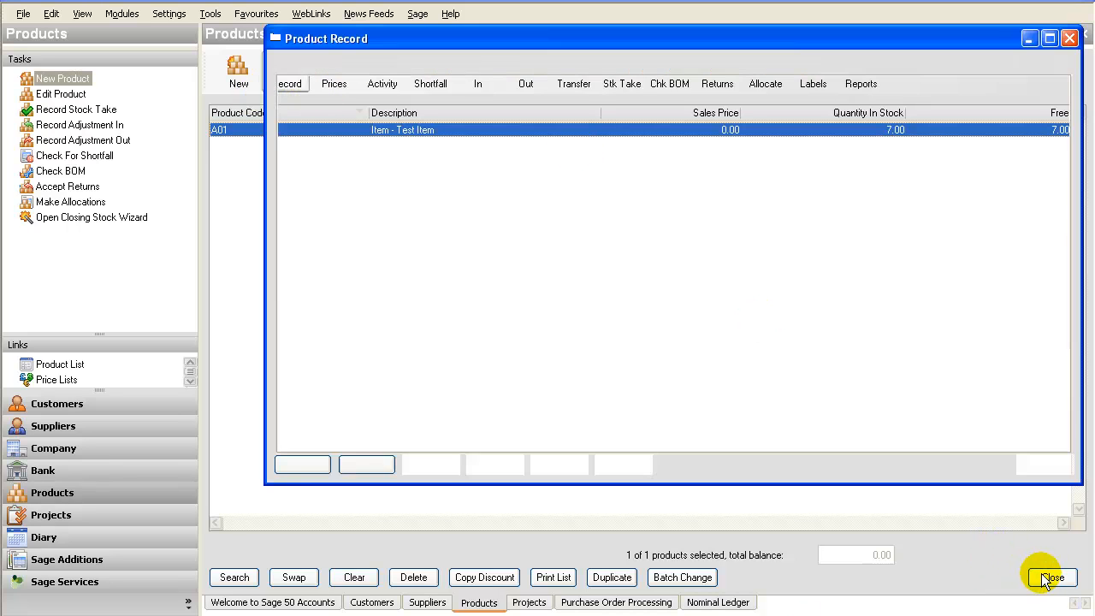
left_click(1069, 42)
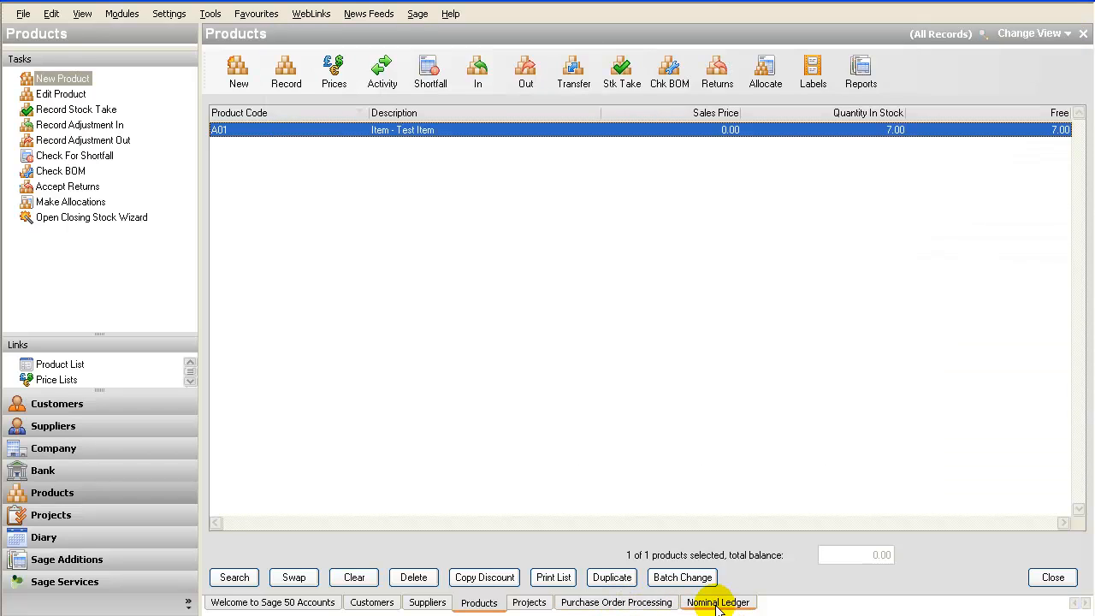
Open the Invoicing module and start a new product invoice for Customer A, keeping the default date.
left_click(717, 604)
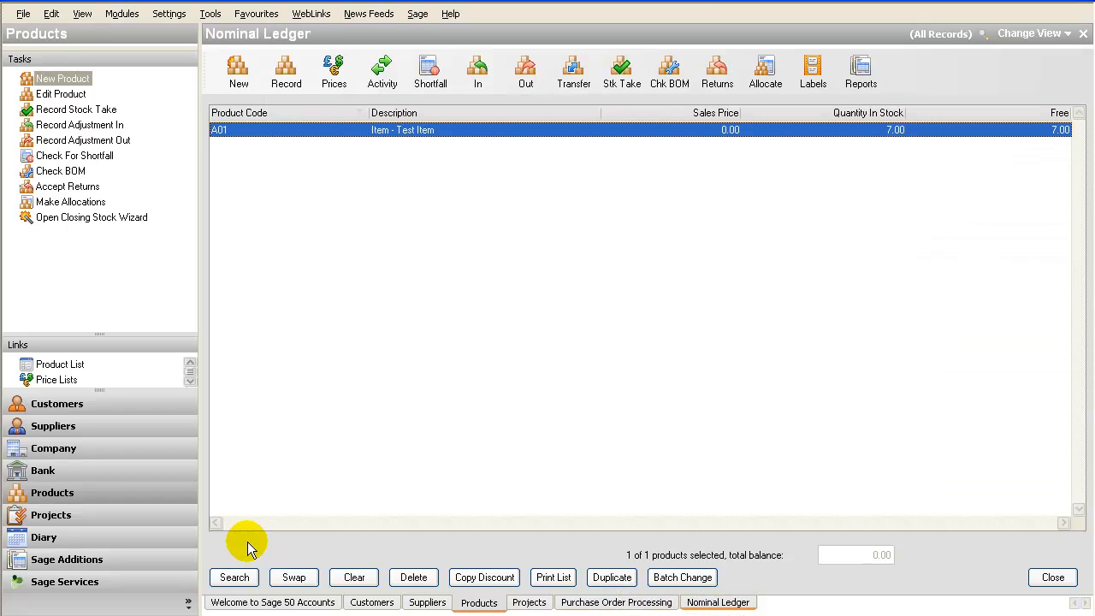
left_click(375, 603)
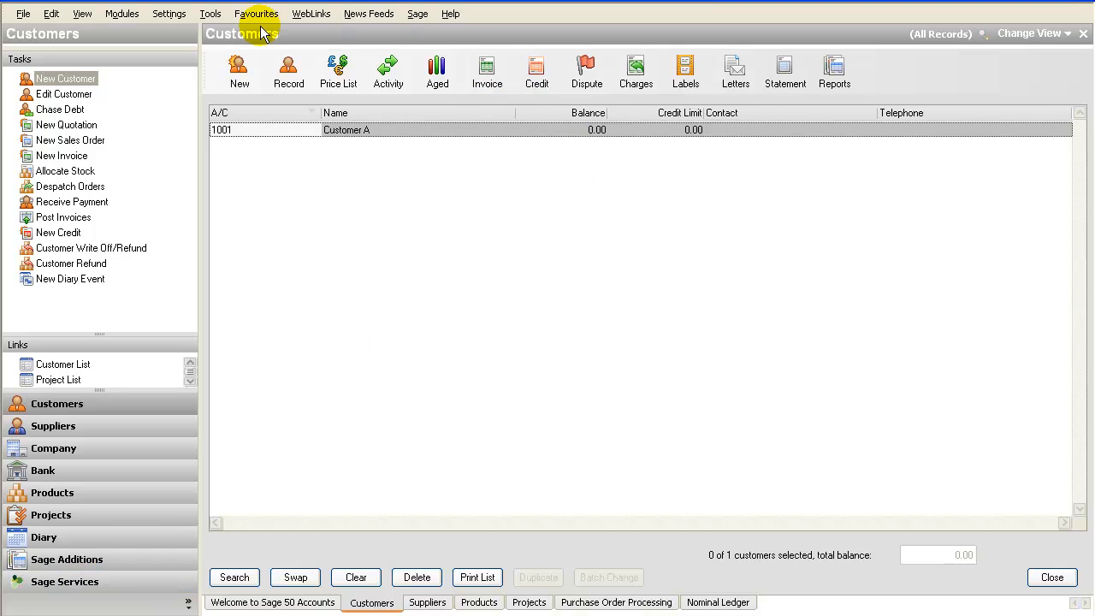
left_click(122, 14)
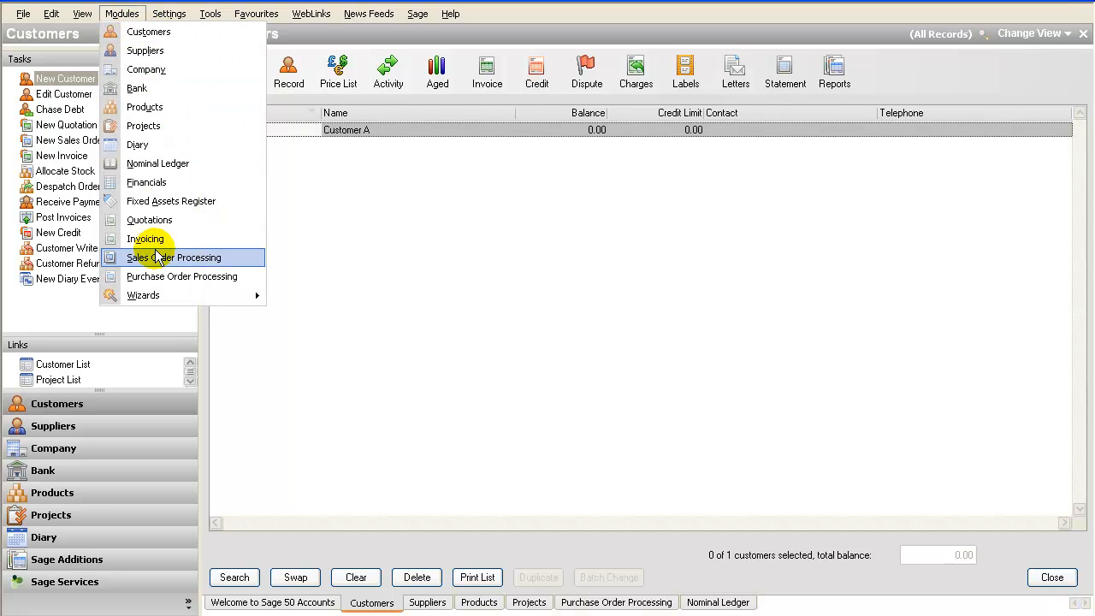
key("Escape")
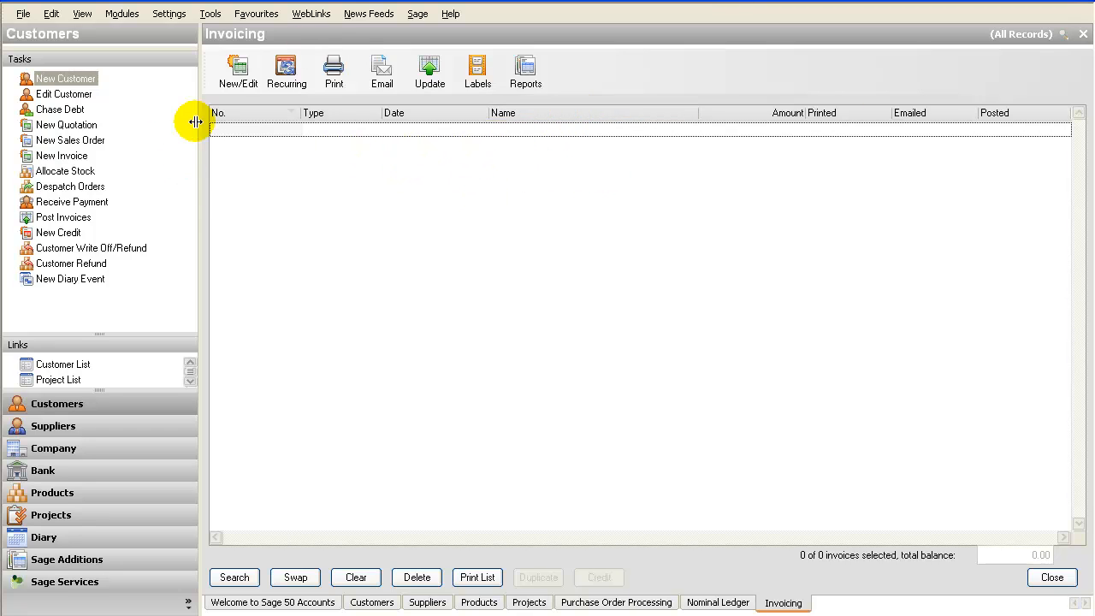
left_click(237, 85)
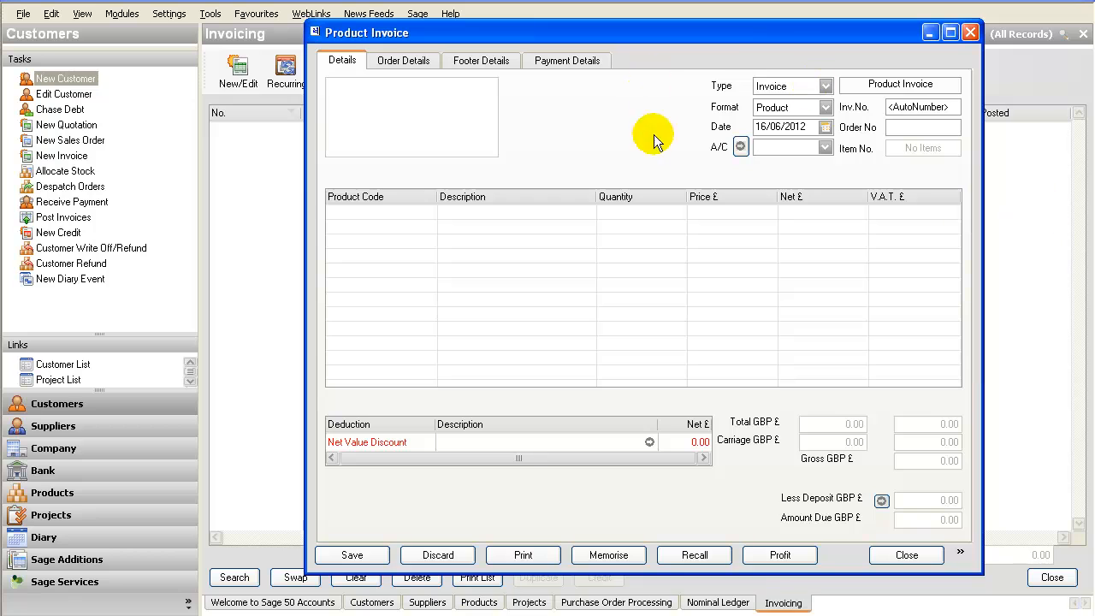
left_click(826, 154)
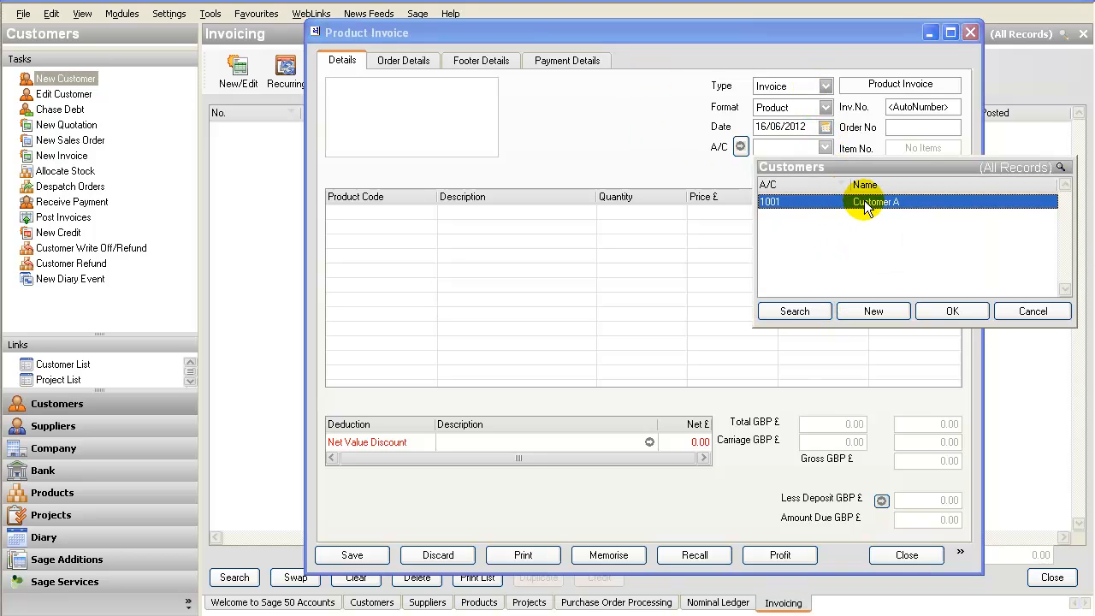
left_click(972, 314)
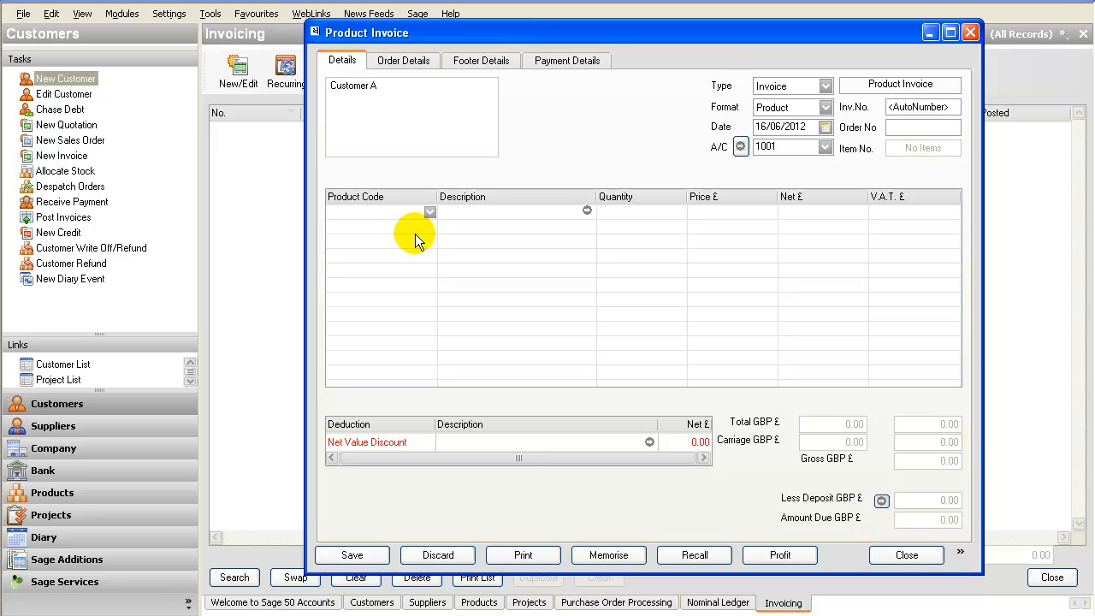
Add the zero-rated special product item S2 to the invoice with the description Job Order No 301.
left_click(419, 214)
key("F4")
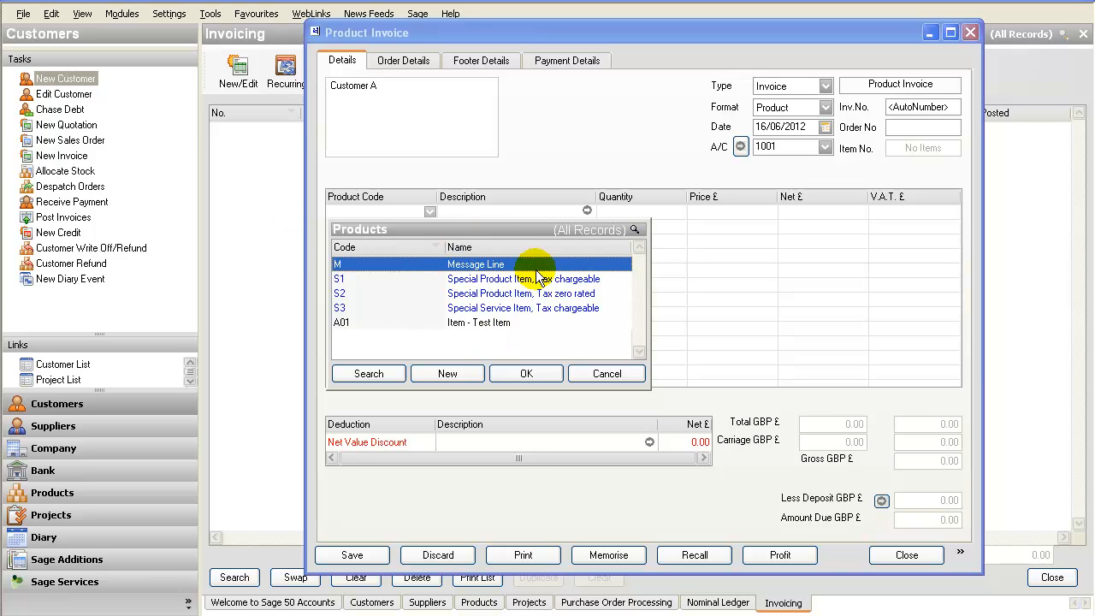
left_click(349, 293)
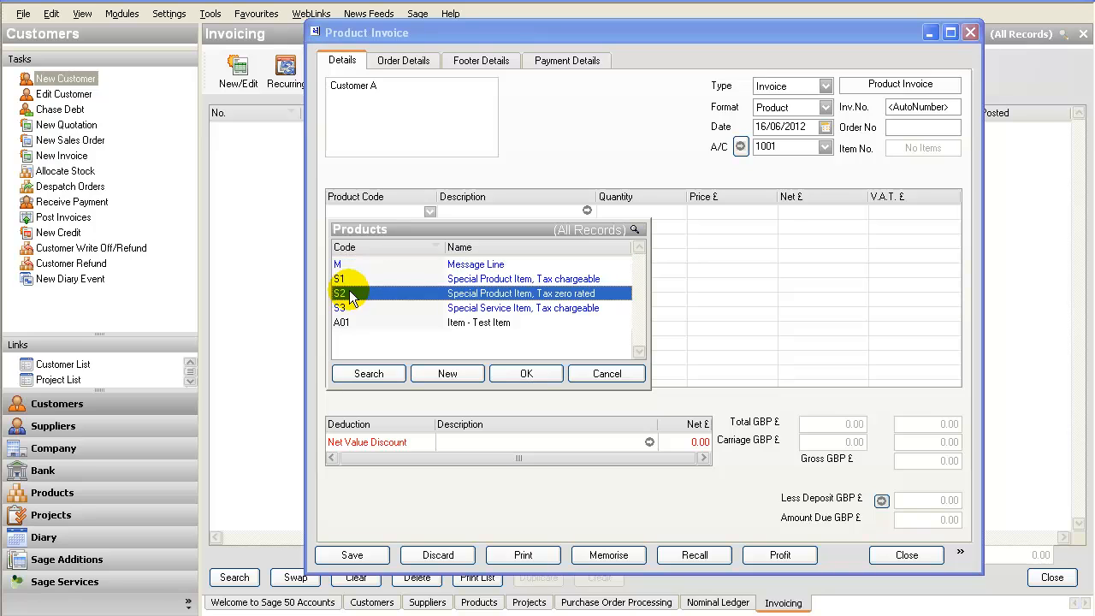
left_click(534, 375)
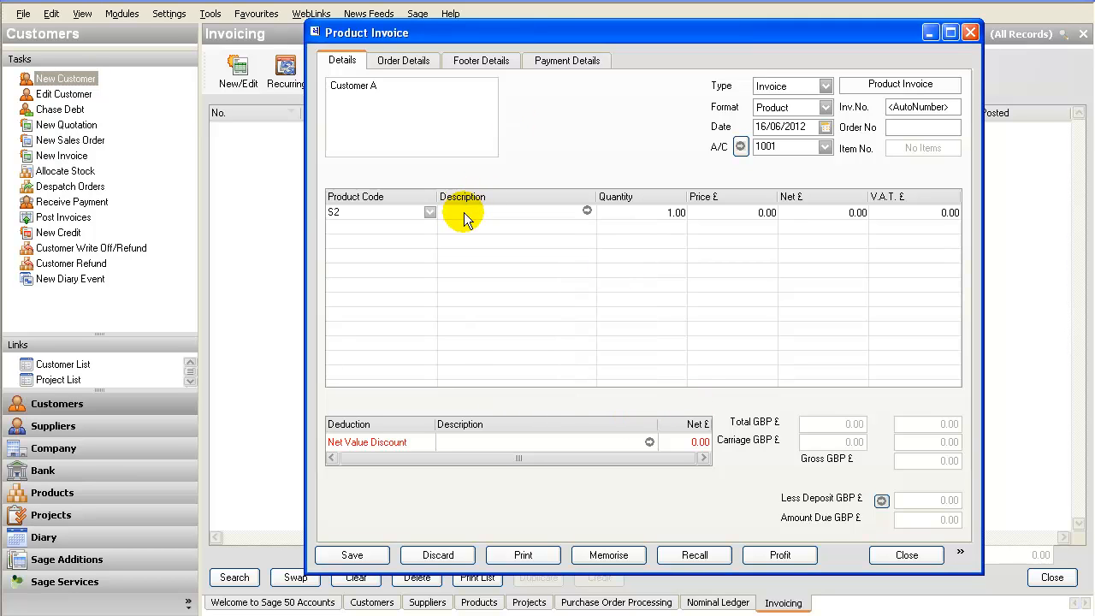
left_click(545, 211)
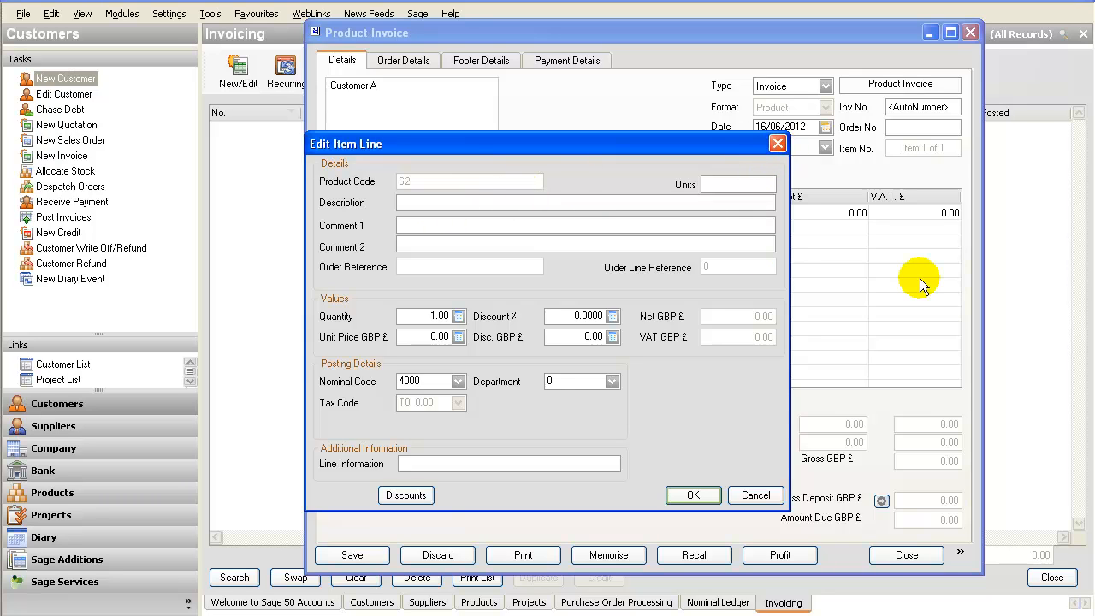
type("Job Order No 301")
left_click(701, 495)
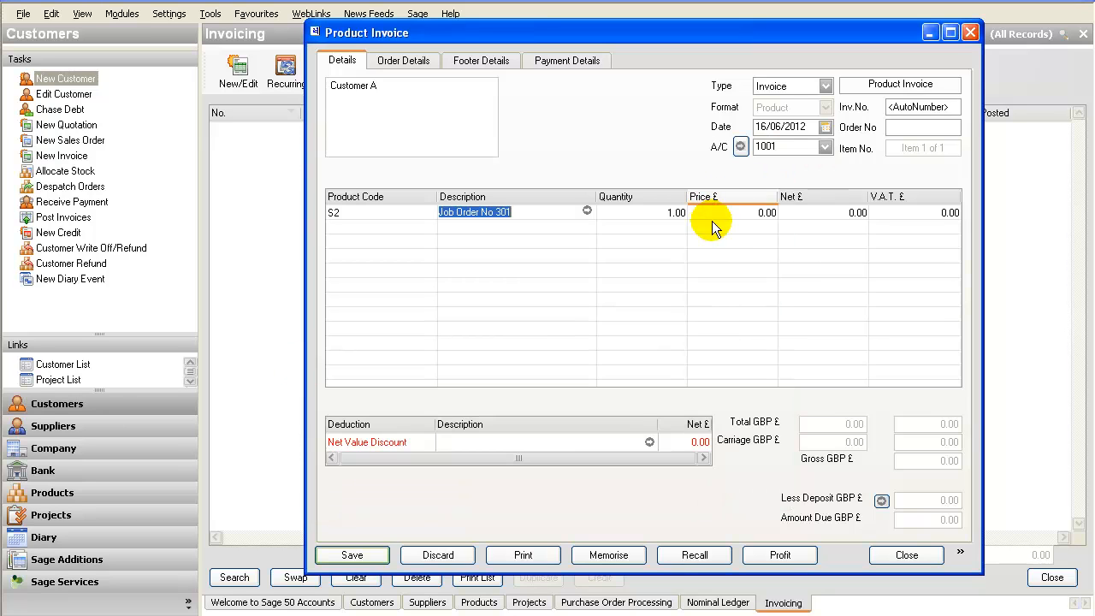
Set the price of the Job Order No 301 line to 75.00, then save the invoice and close its window.
left_click(925, 262)
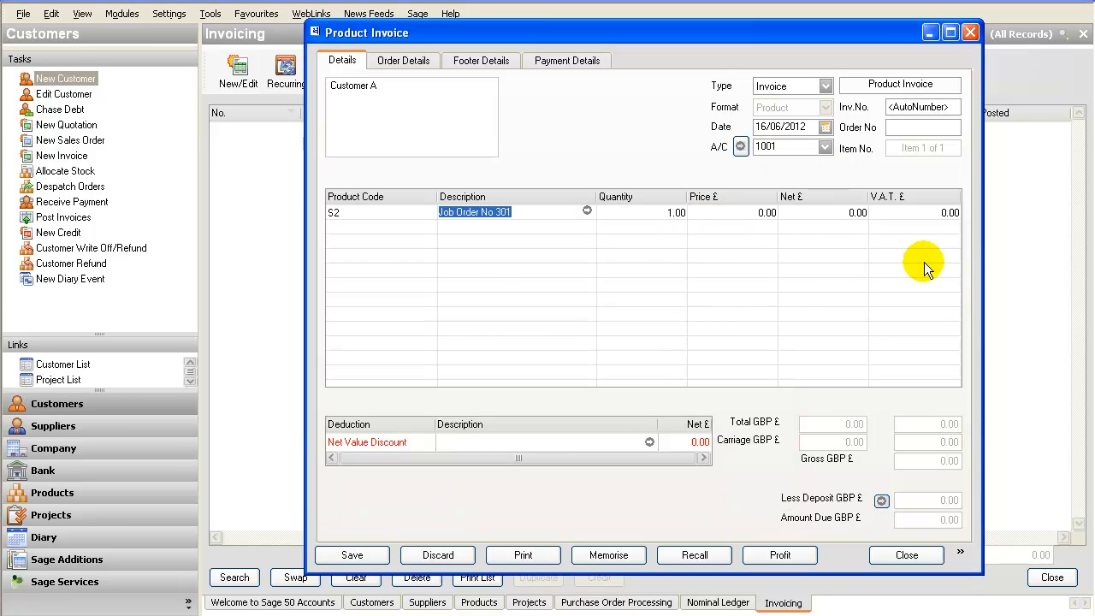
left_click(736, 212)
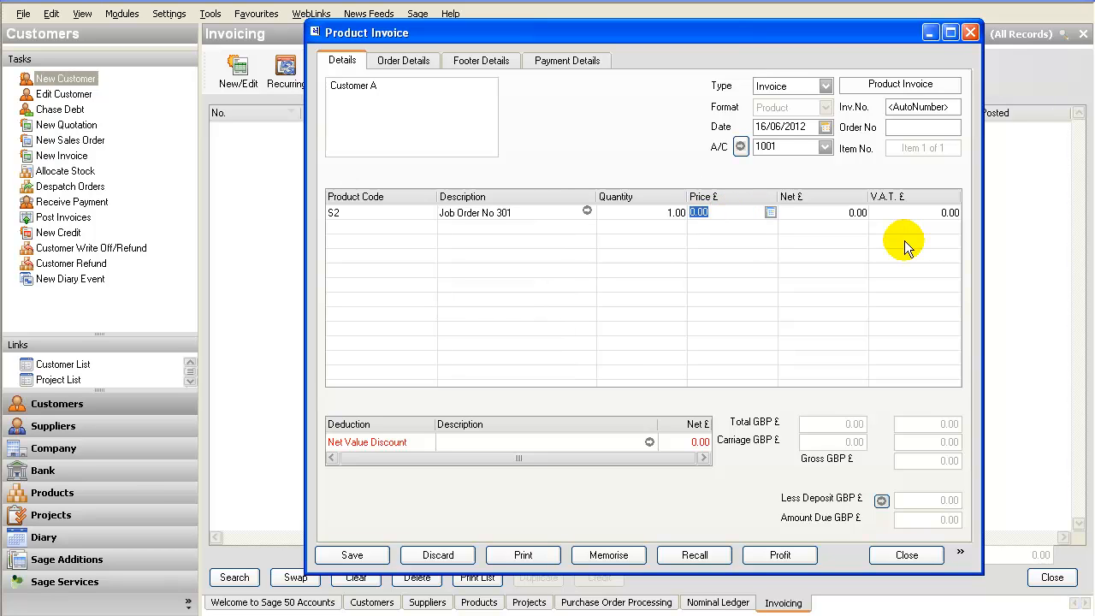
type("750")
key("Tab")
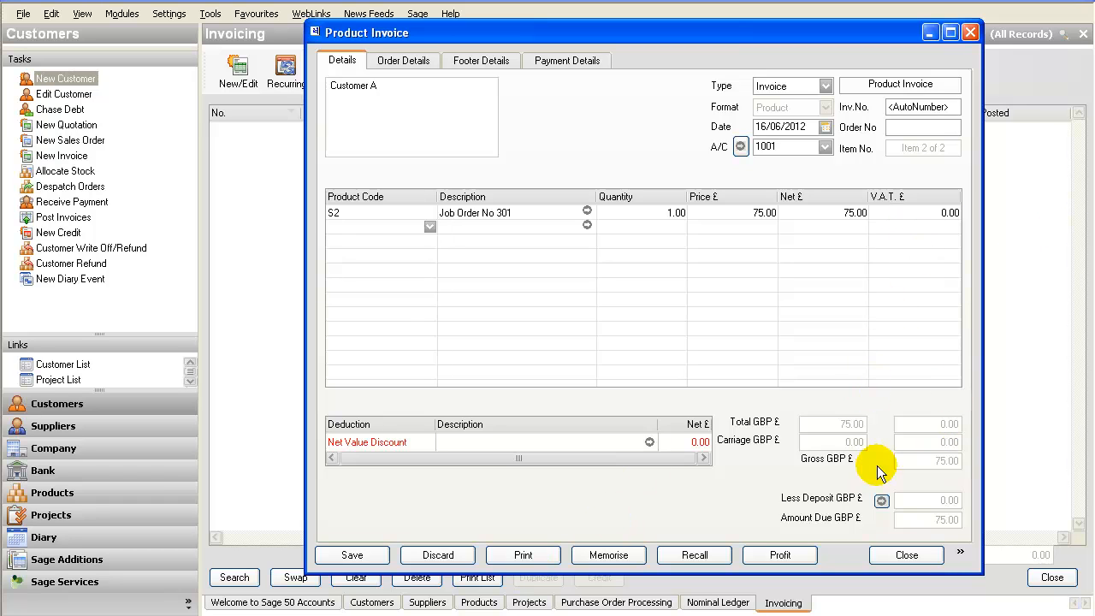
left_click(359, 556)
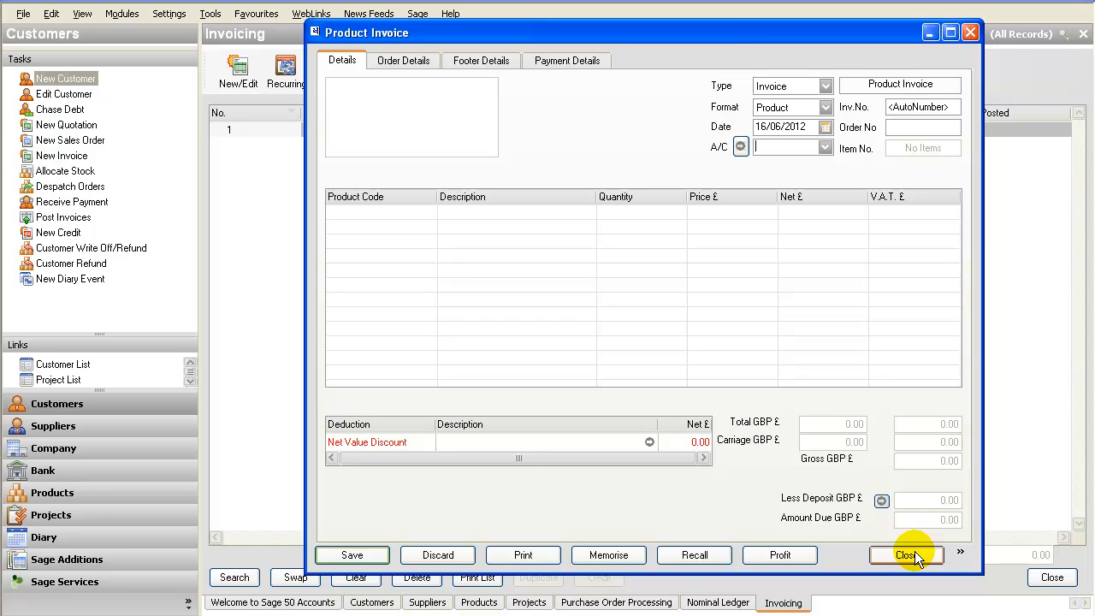
left_click(907, 555)
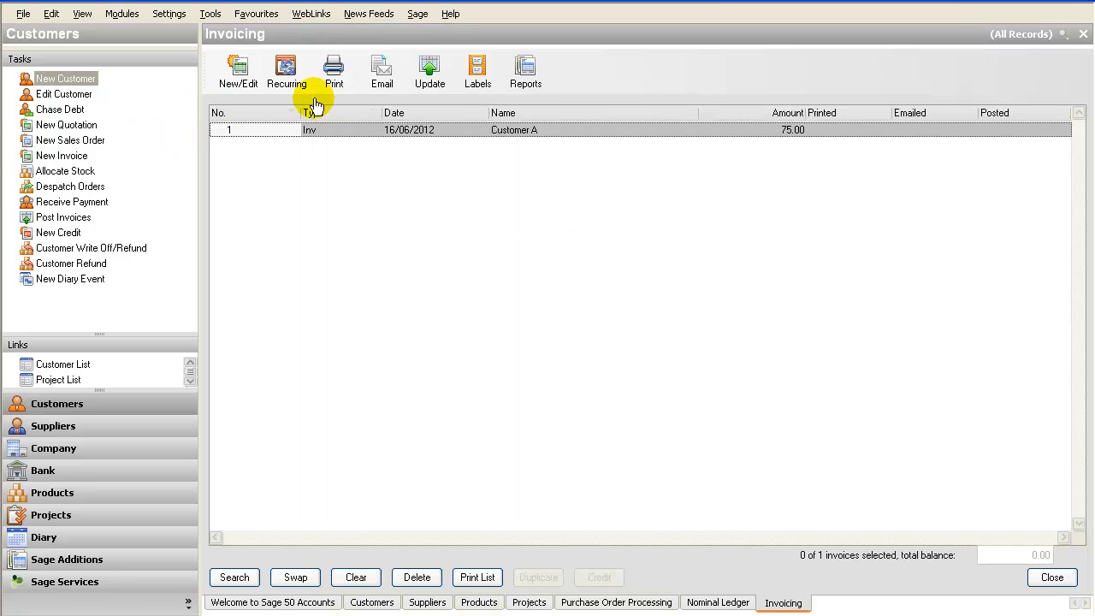
Update the ledgers with Customer A's 75.00 invoice, outputting the update report as a preview.
left_click(787, 130)
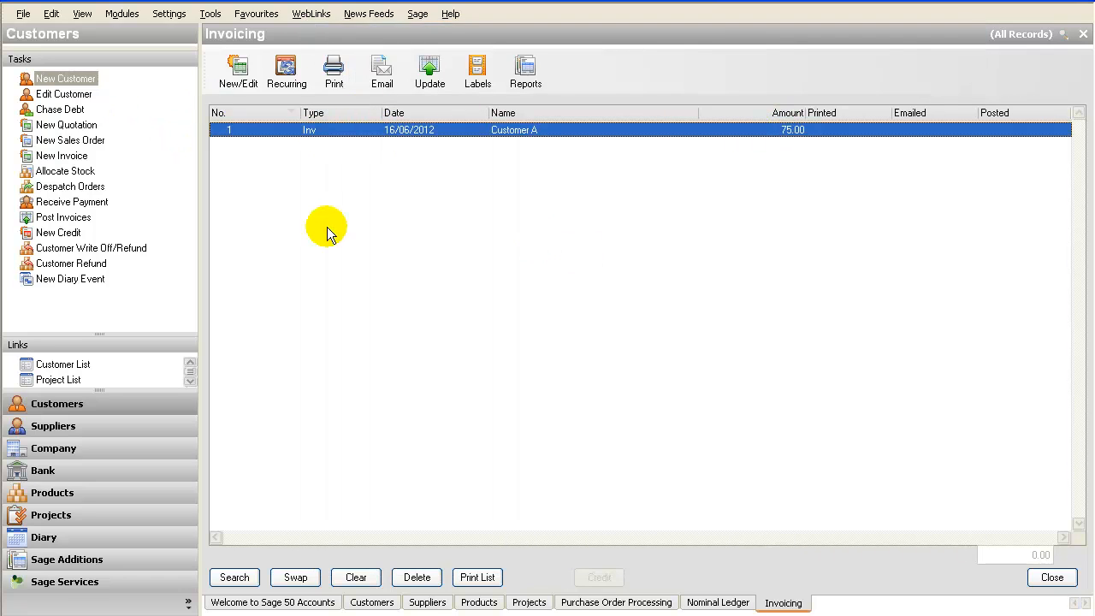
left_click(426, 75)
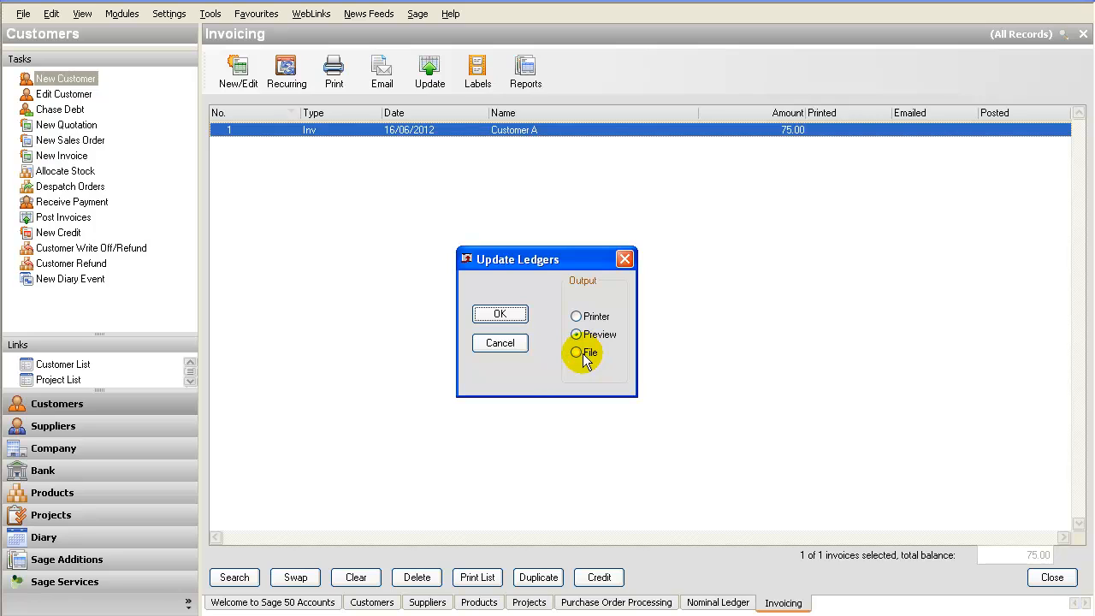
left_click(499, 314)
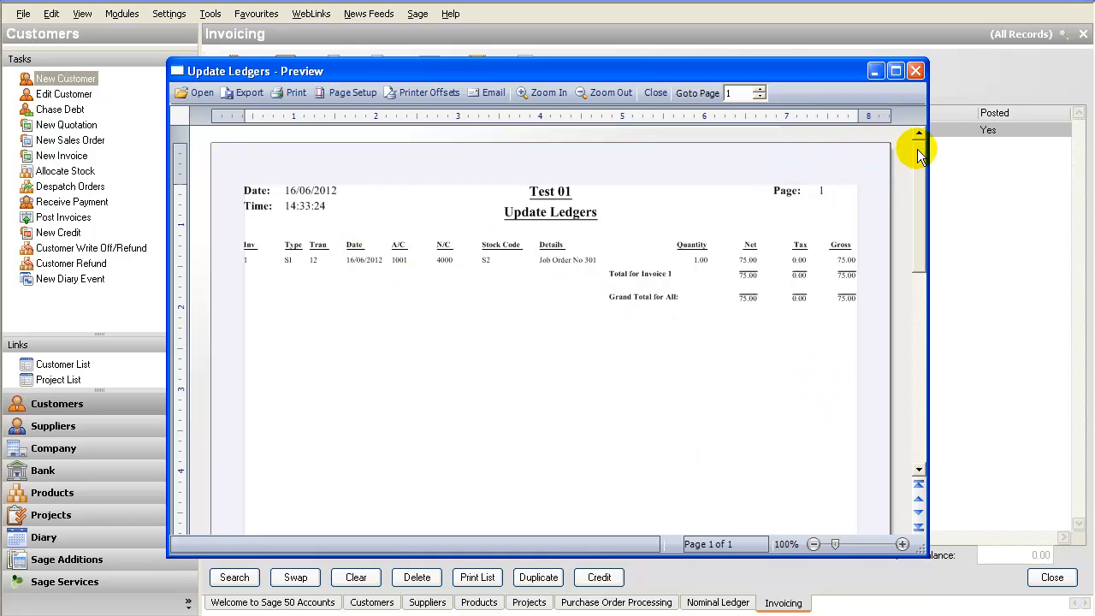
Close the ledger update preview and examine the nominal ledger for the invoice's posting to account 4000 Sales Type A.
left_click(917, 71)
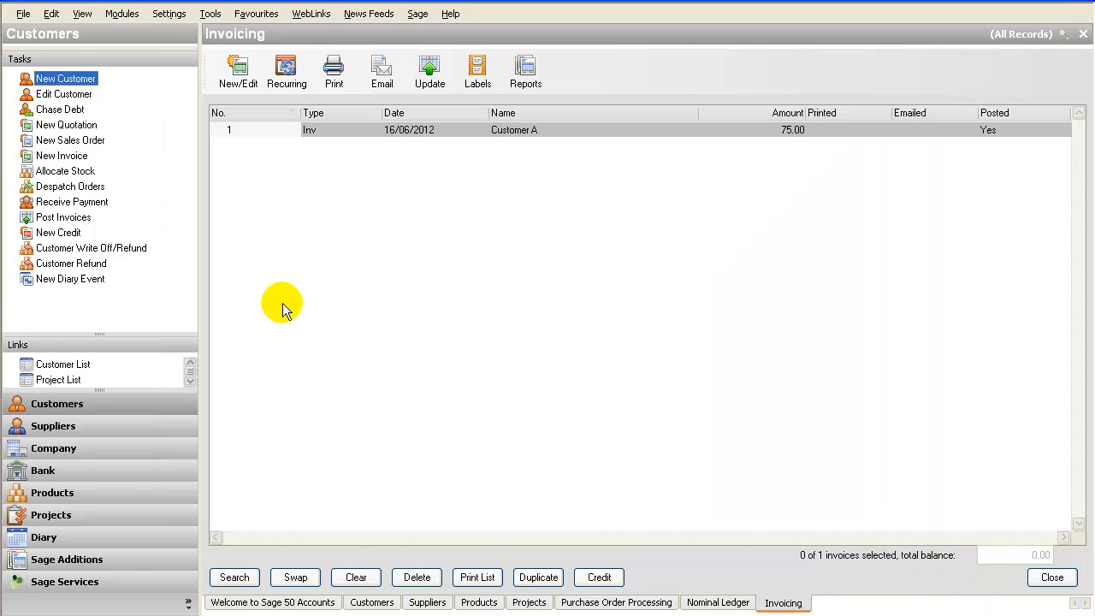
left_click(717, 602)
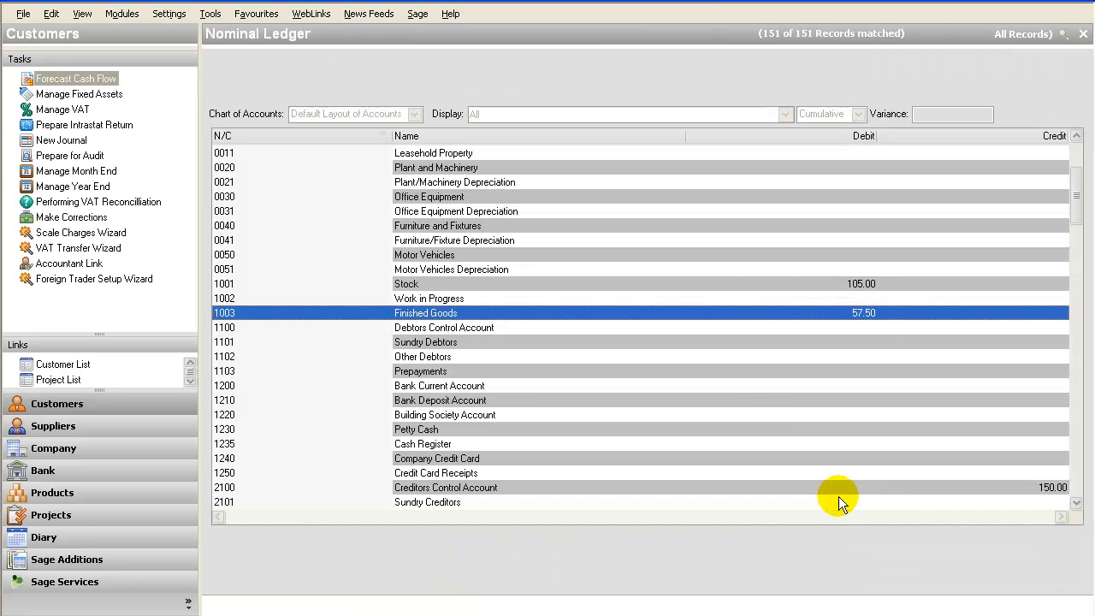
left_click(862, 315)
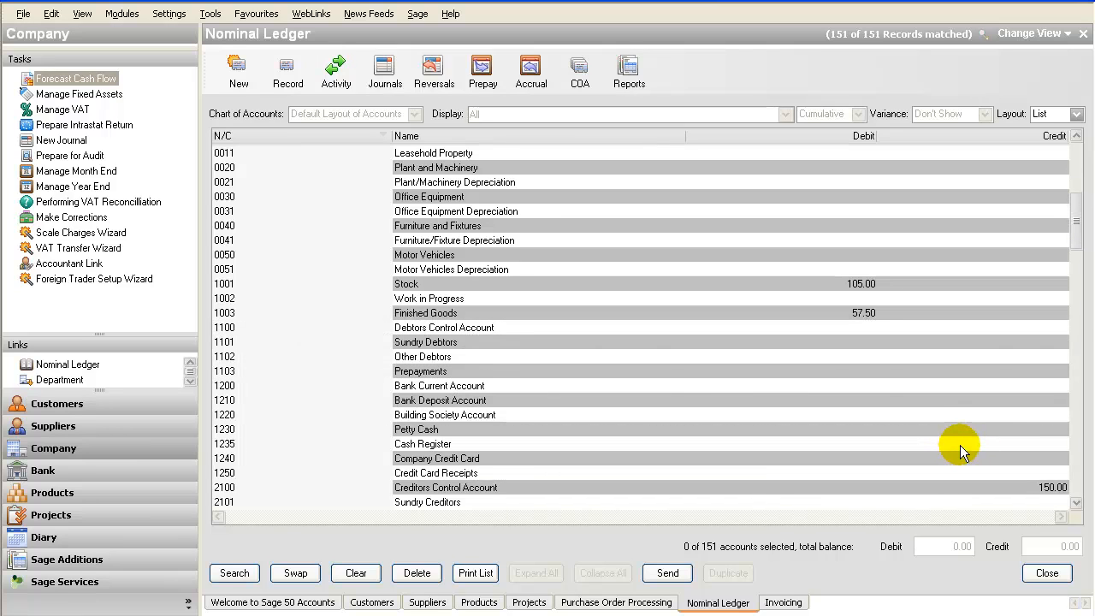
scroll(960, 445, "down", 5)
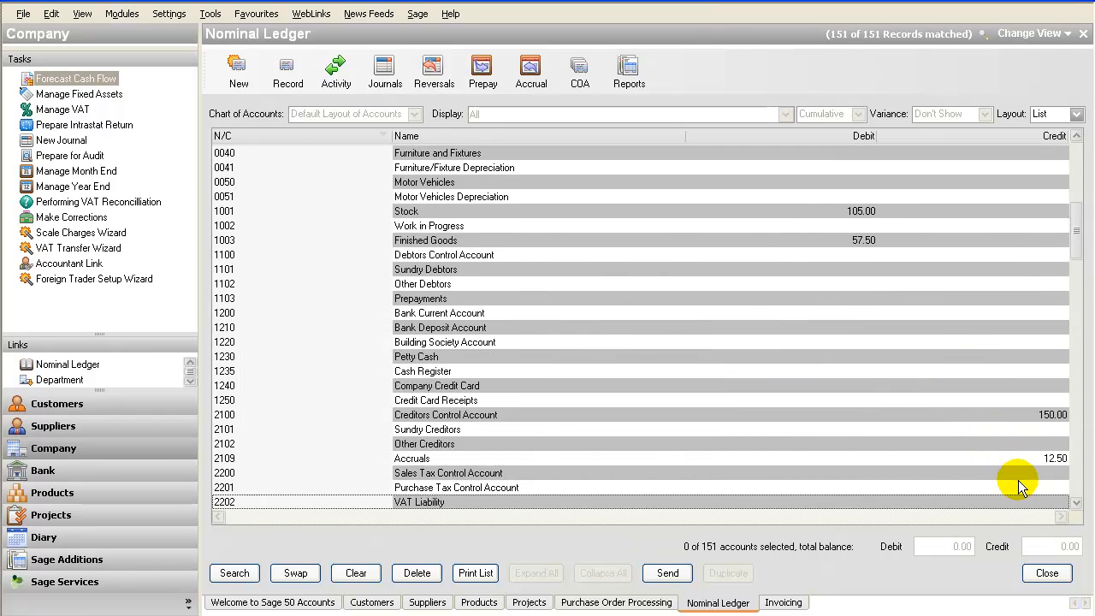
scroll(967, 452, "up", 7)
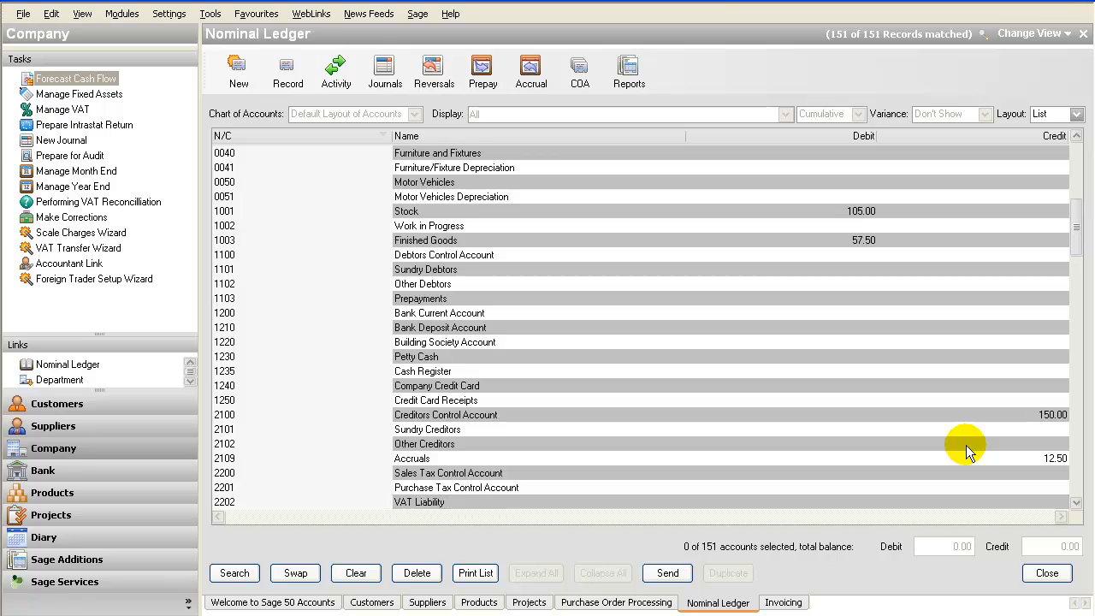
scroll(960, 443, "up", 7)
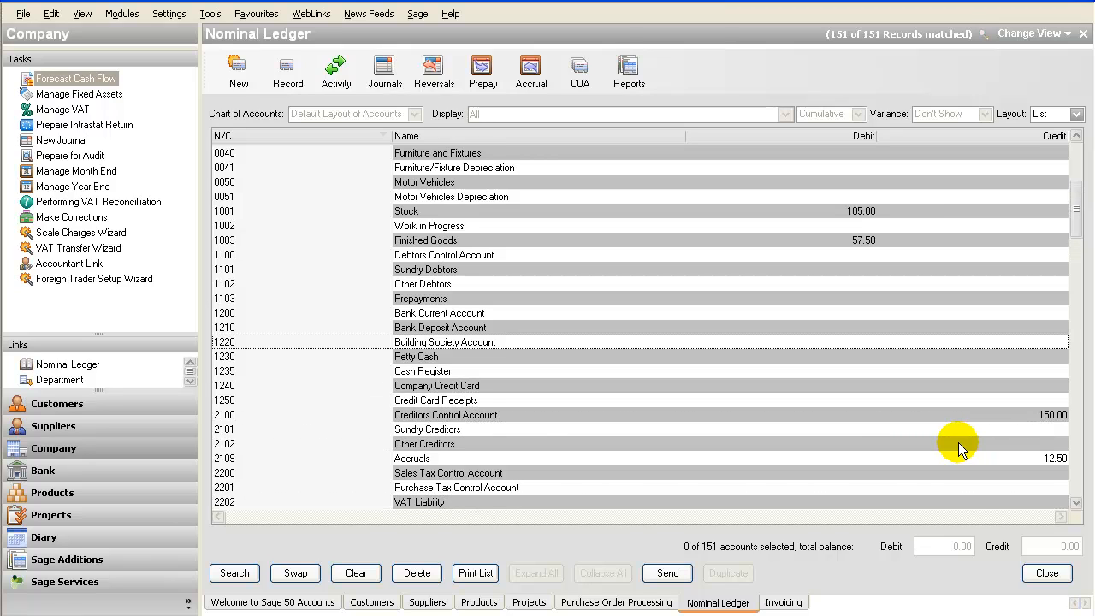
scroll(958, 442, "up", 16)
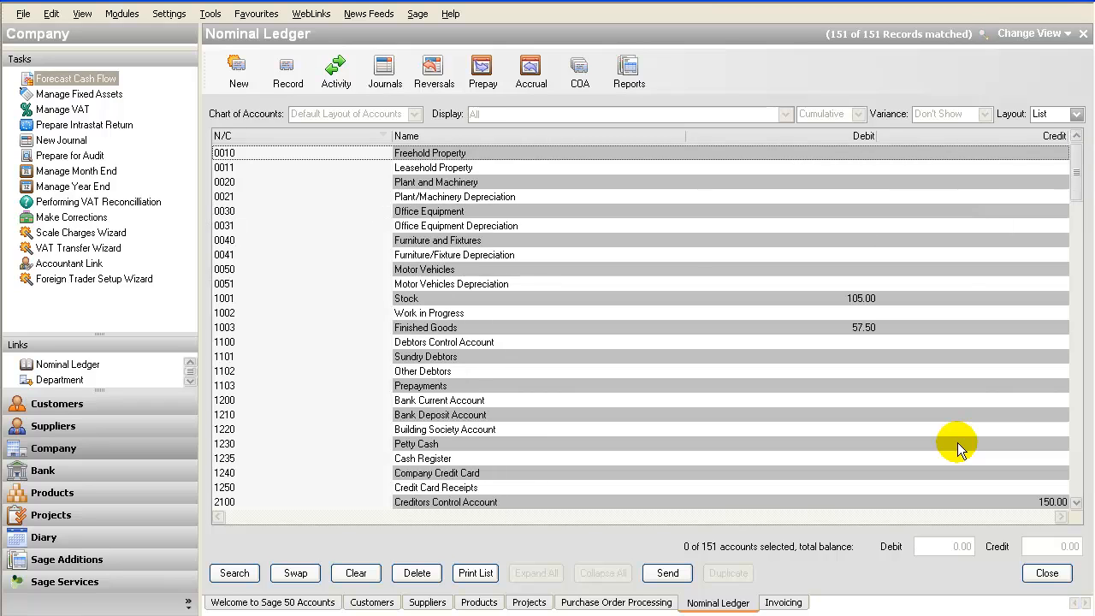
scroll(958, 442, "down", 20)
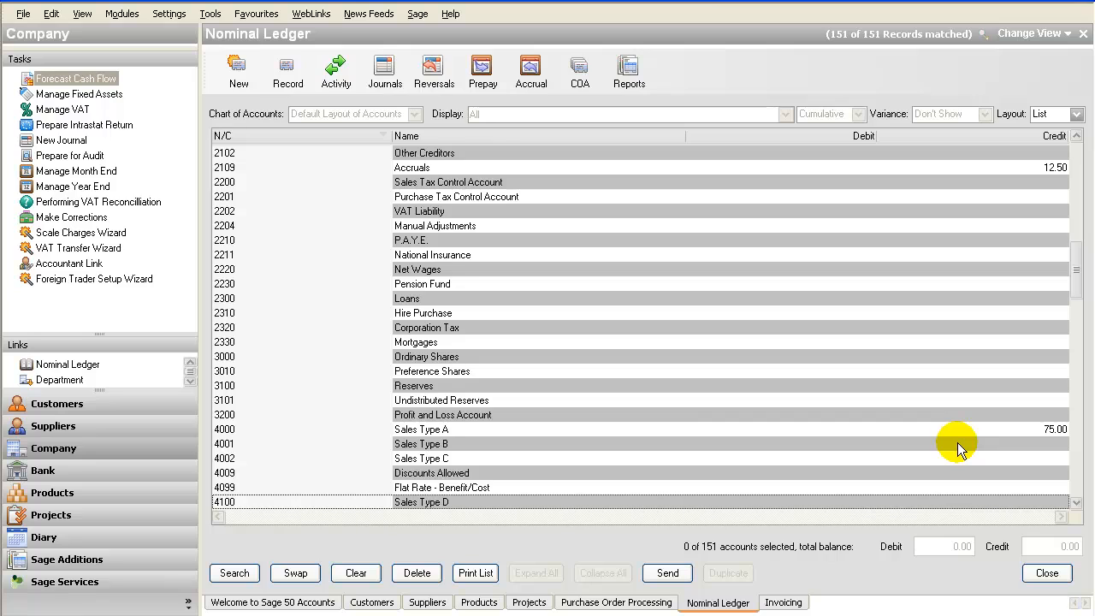
left_click(1003, 427)
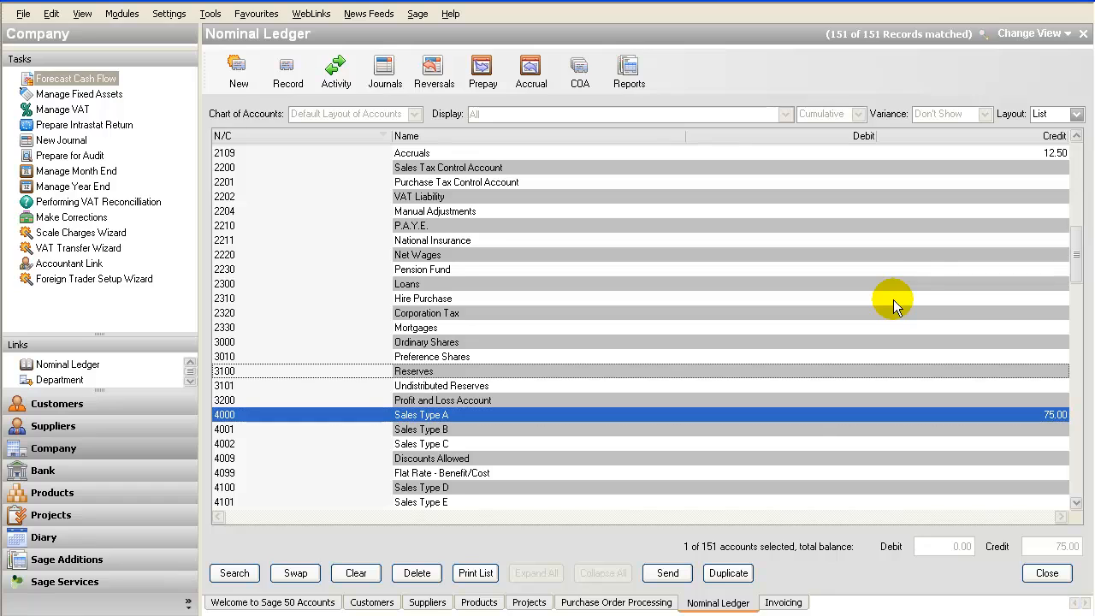
Check the Debtors Control Account and compare it with the Finished Goods account in the nominal ledger.
scroll(893, 307, "up", 3)
scroll(895, 306, "up", 5)
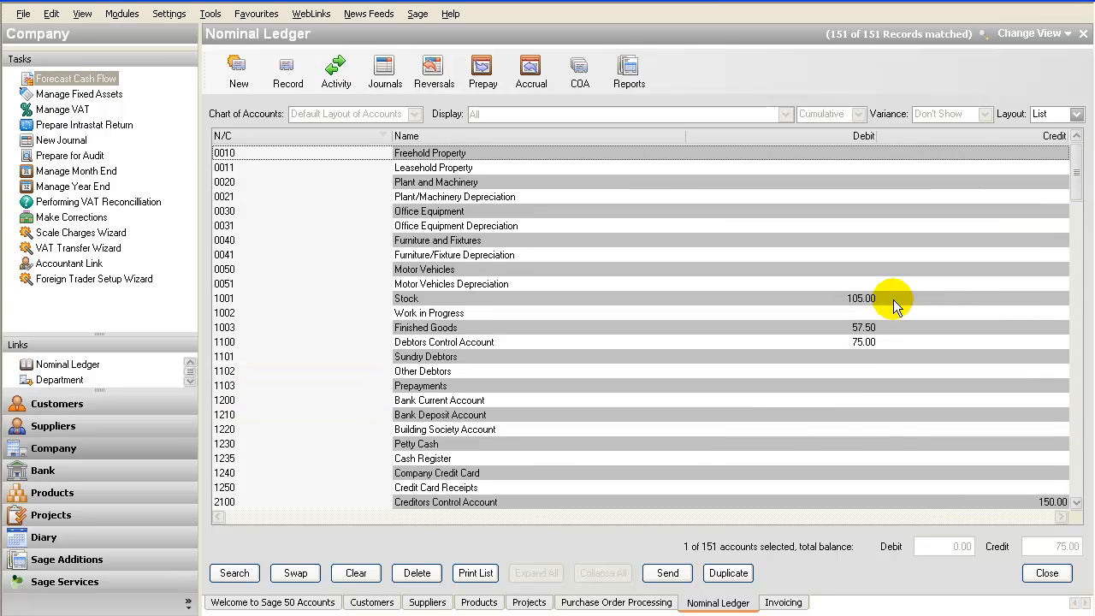
left_click(517, 343)
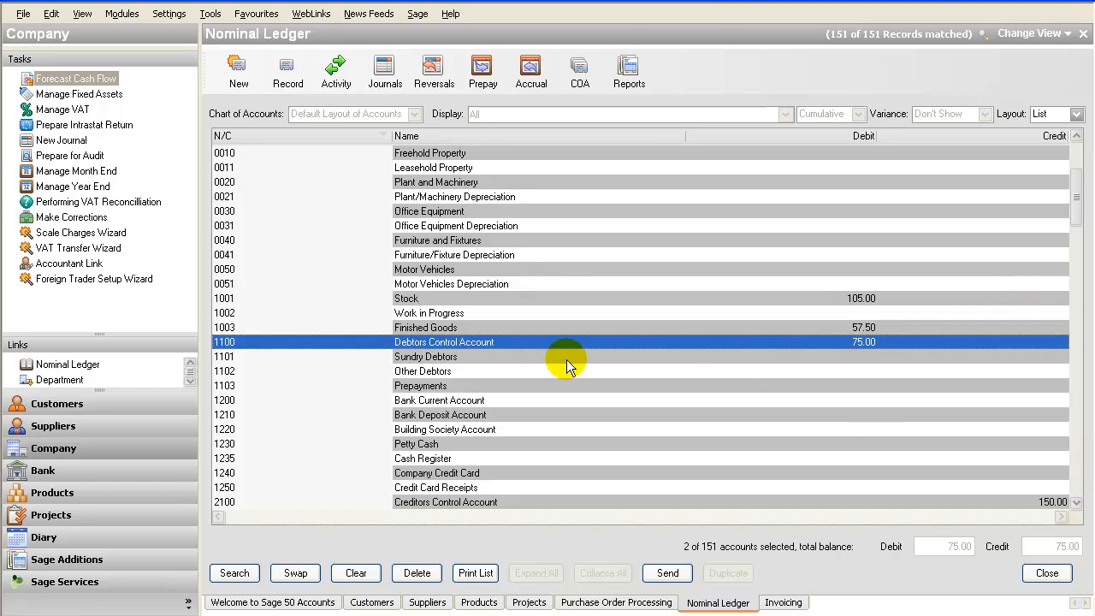
left_click(862, 329)
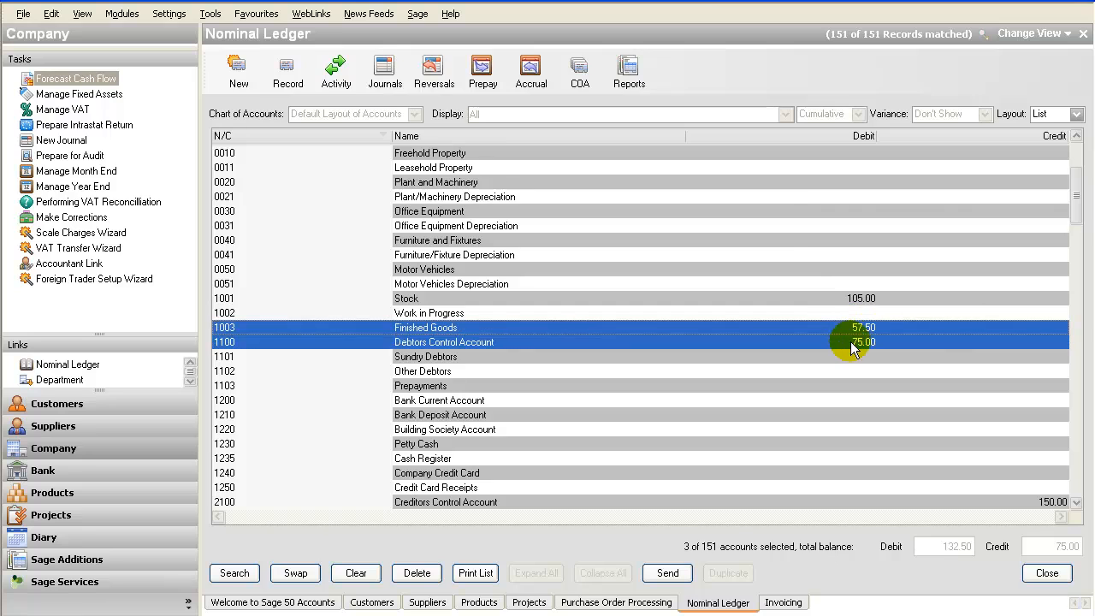
left_click(782, 343)
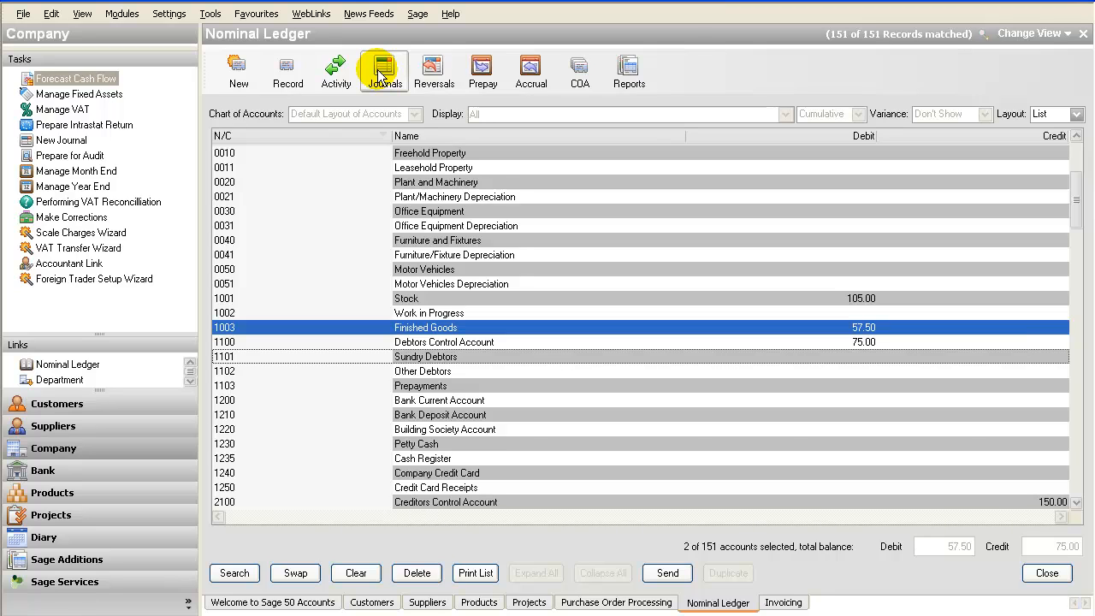
Select nominal account 5002 Miscellaneous Purchases, leaving accounts 4905 and 5000 unselected.
scroll(881, 314, "down", 6)
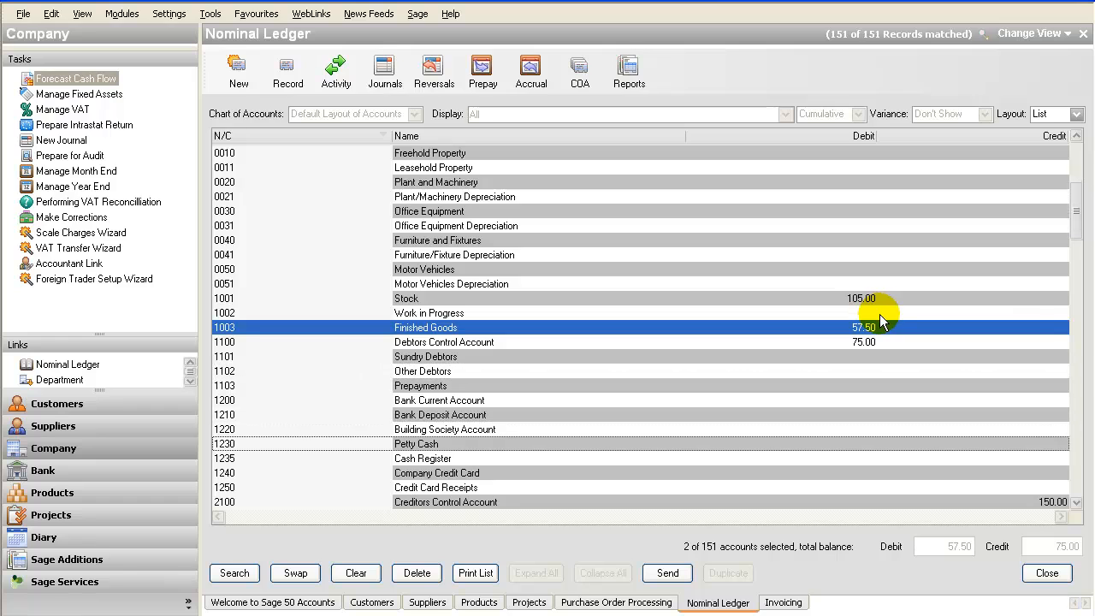
scroll(878, 314, "down", 5)
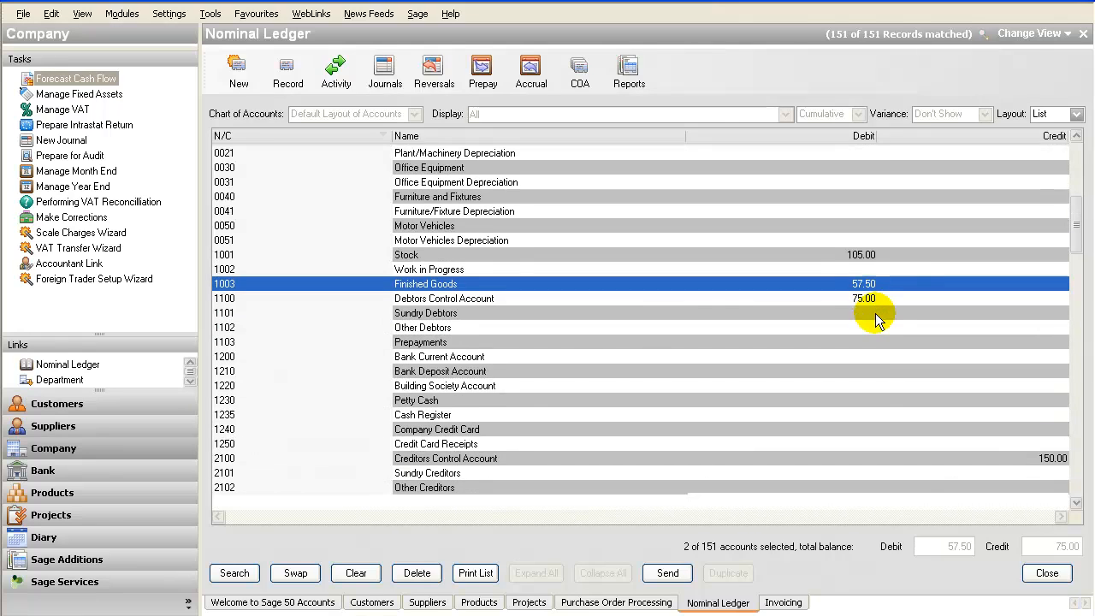
scroll(876, 315, "down", 5)
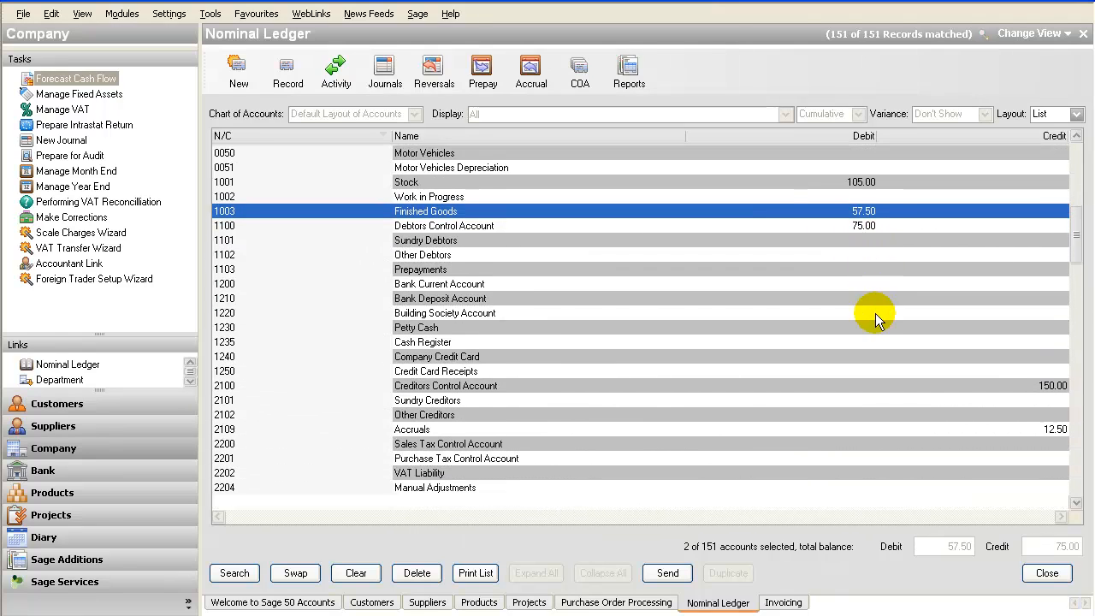
scroll(876, 315, "down", 5)
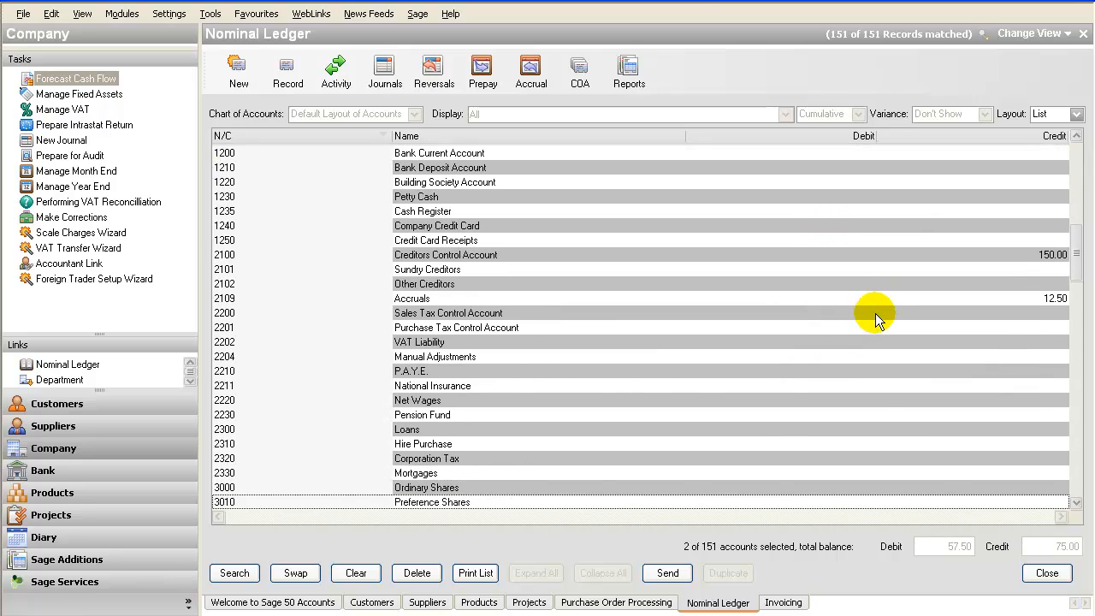
scroll(875, 315, "down", 3)
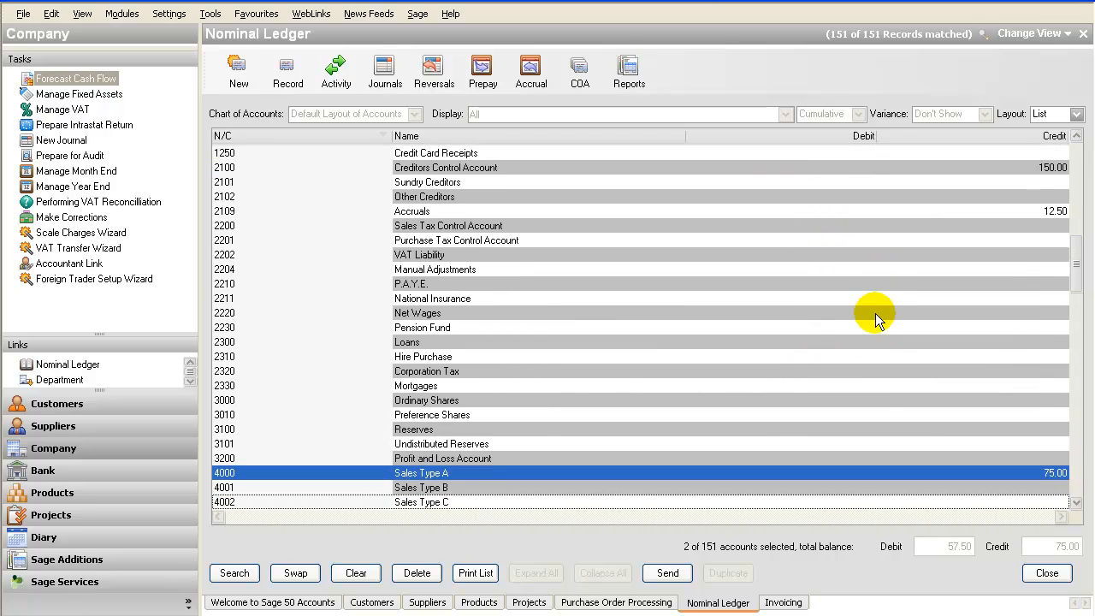
scroll(875, 318, "down", 2)
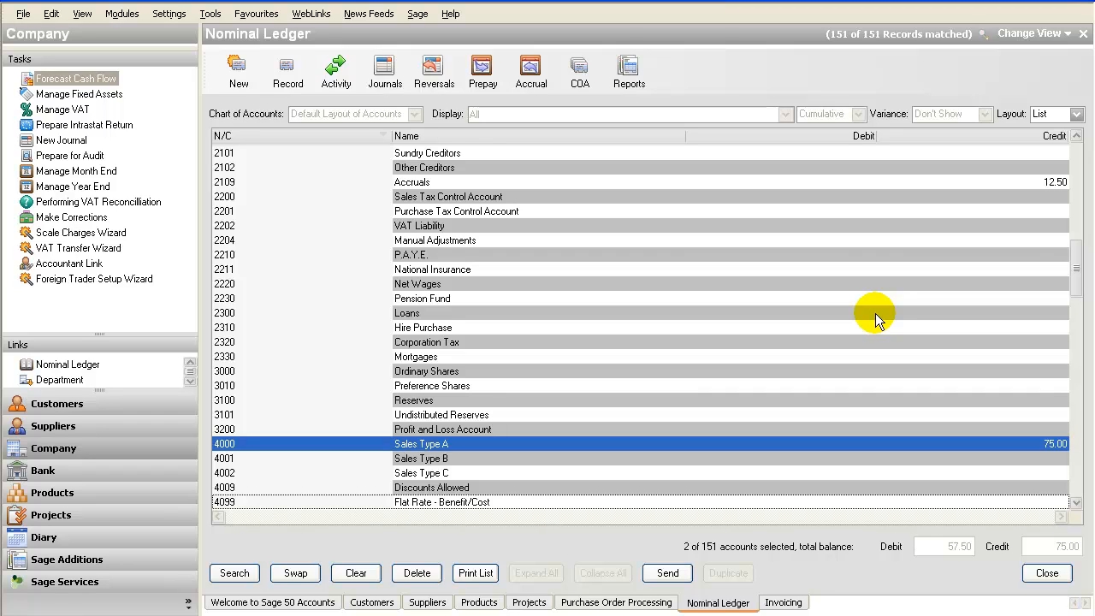
scroll(875, 314, "down", 4)
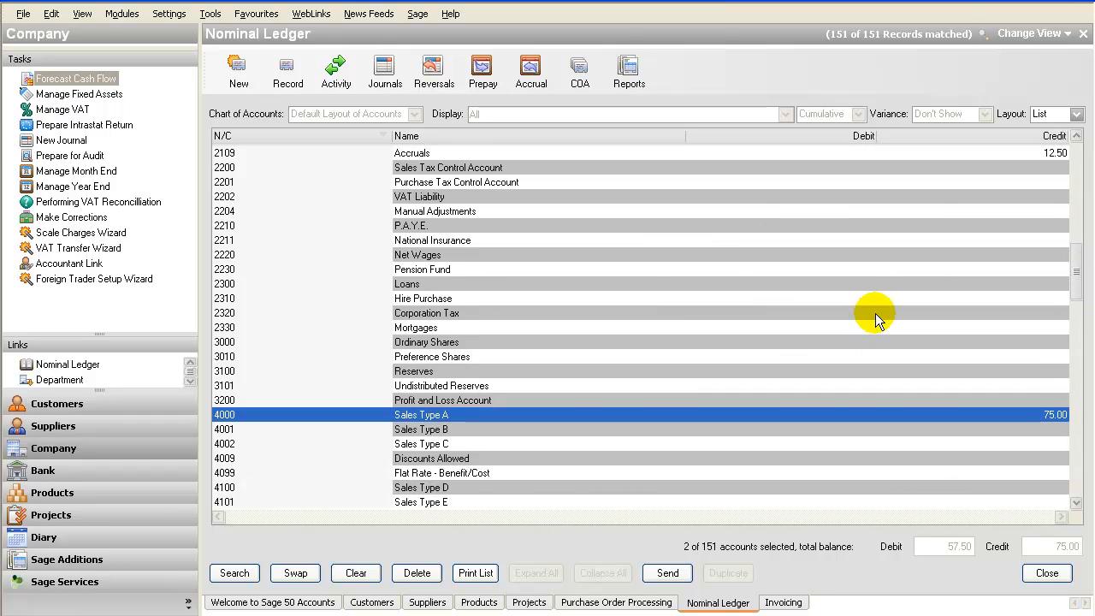
scroll(875, 318, "down", 2)
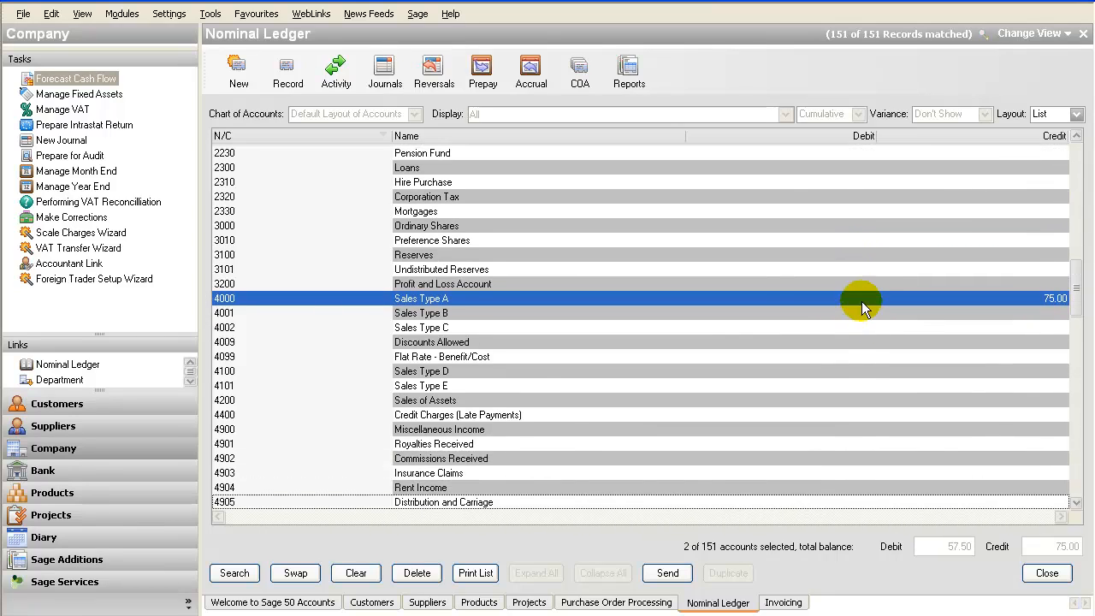
scroll(846, 260, "down", 1)
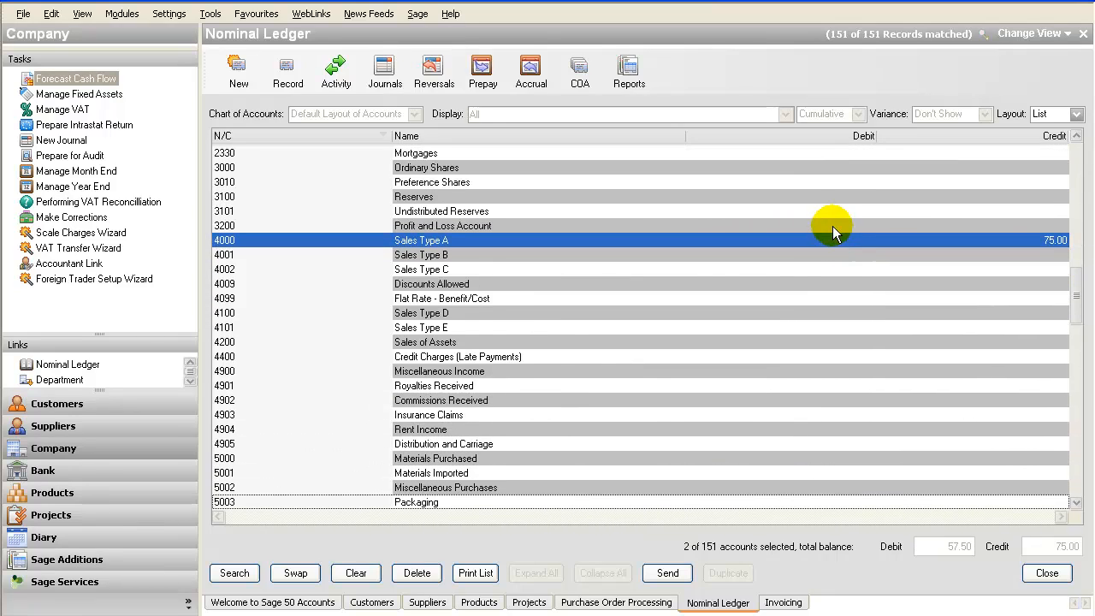
scroll(750, 270, "down", 1)
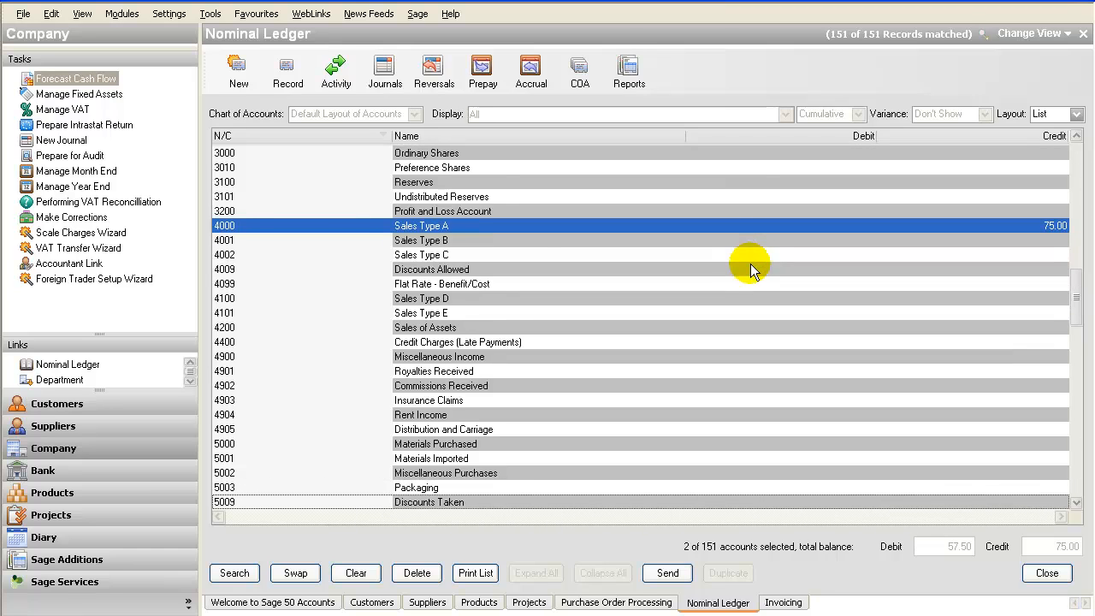
scroll(750, 271, "down", 2)
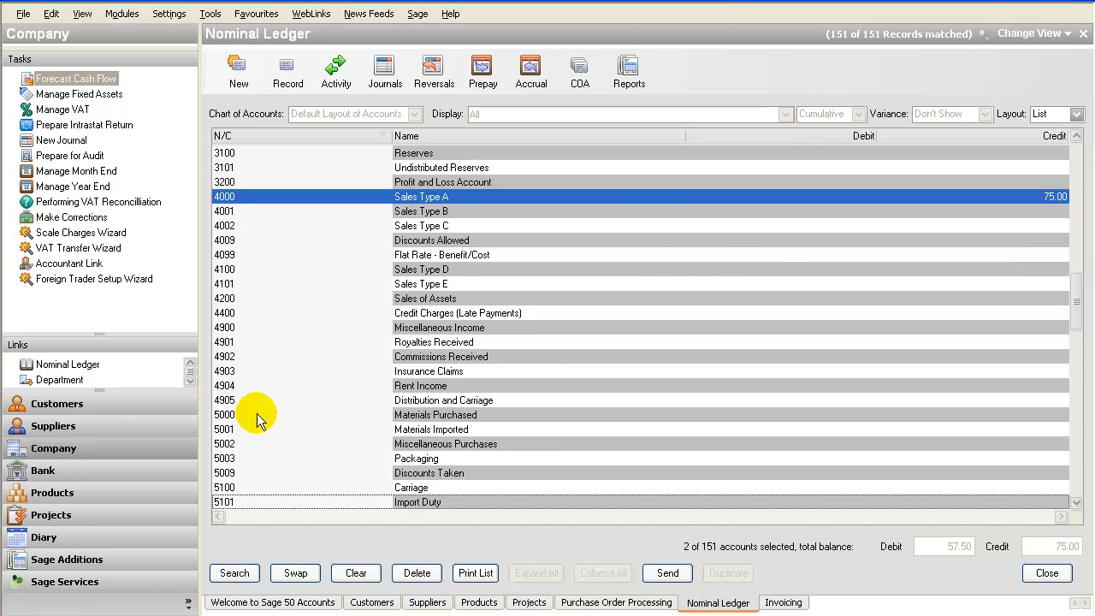
left_click(331, 401)
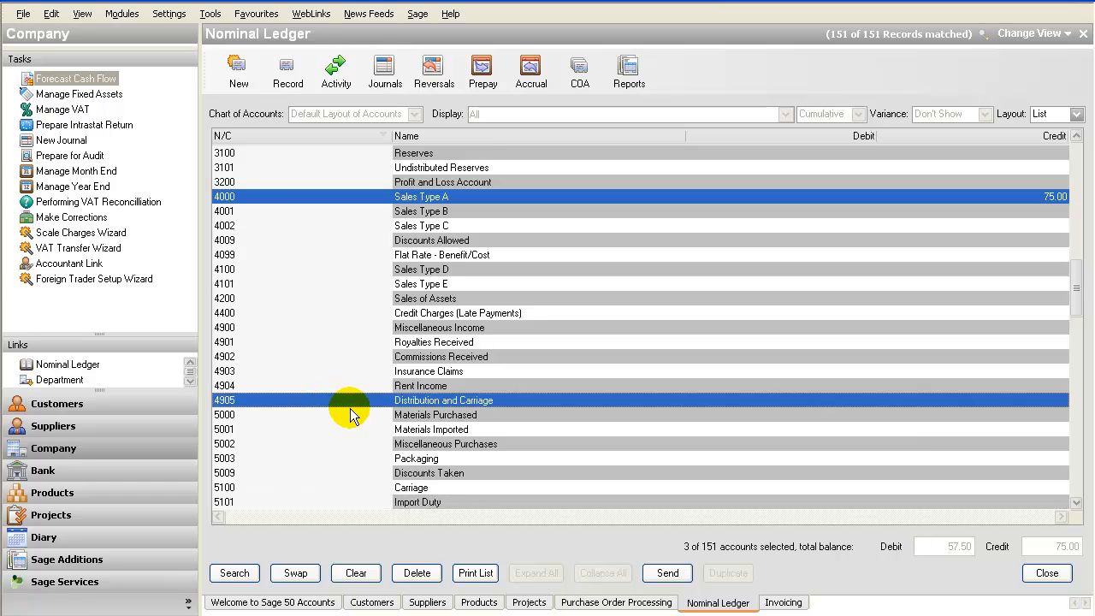
left_click(355, 410)
left_click(353, 397)
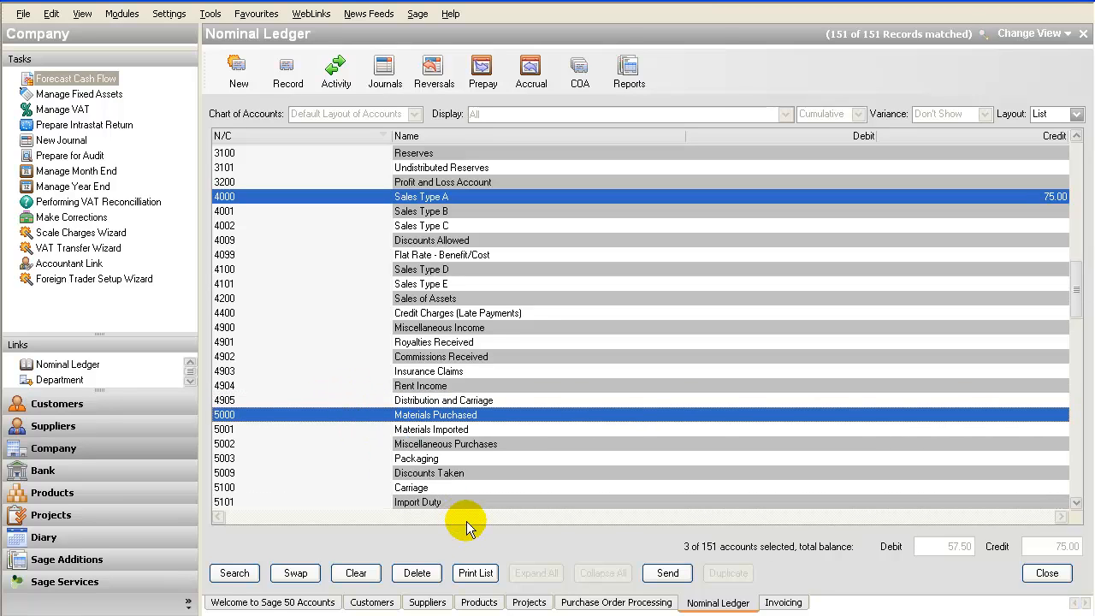
left_click(279, 414)
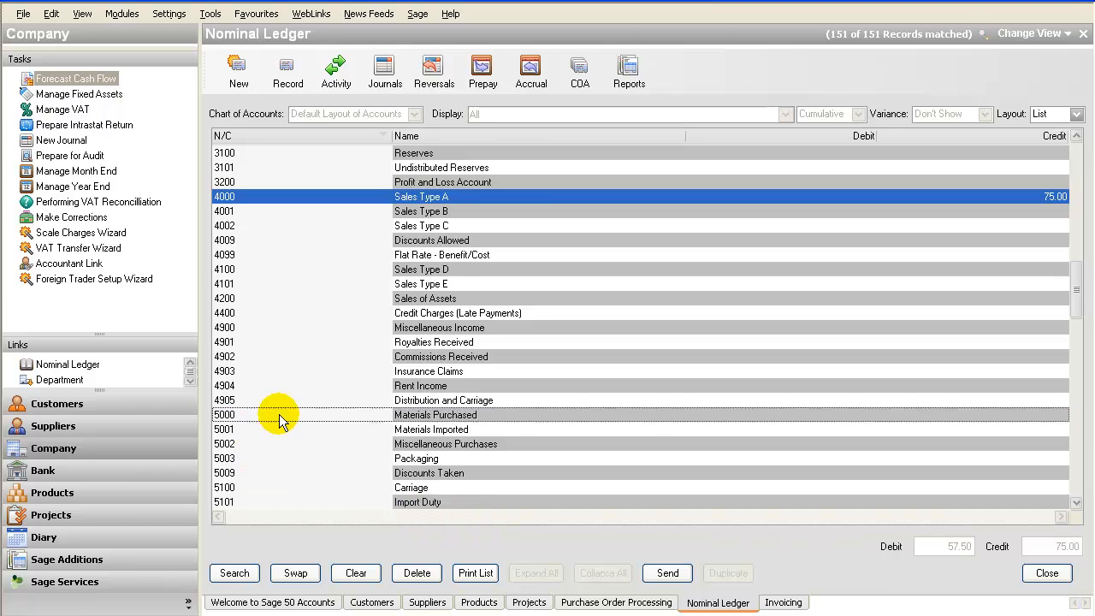
left_click(244, 444)
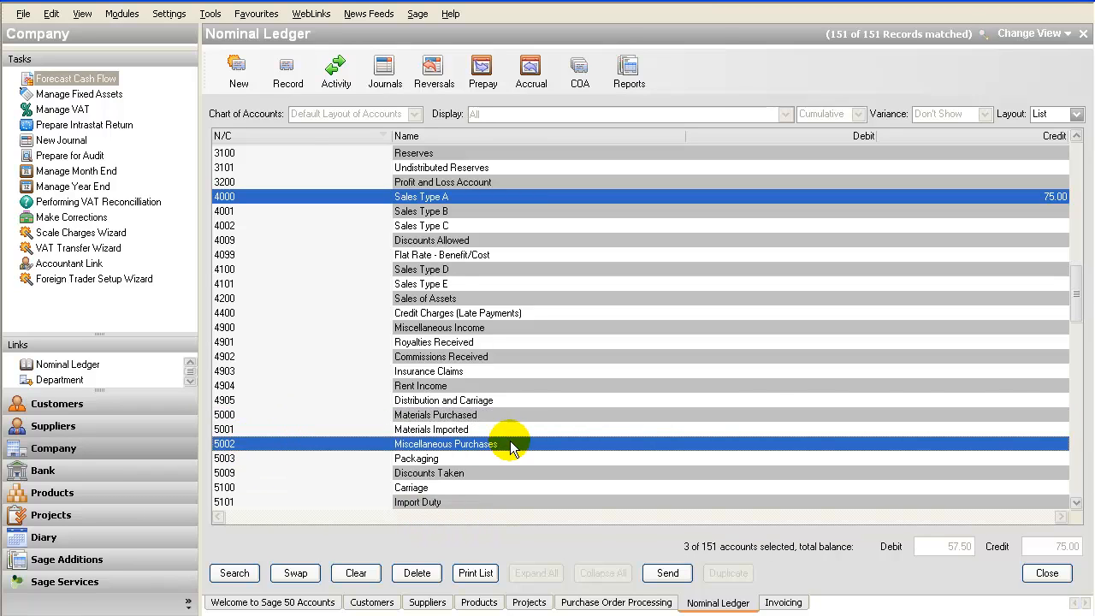
Open the record of nominal account 5002, rename it Cost of Jobs Sold and save the record.
left_click(289, 78)
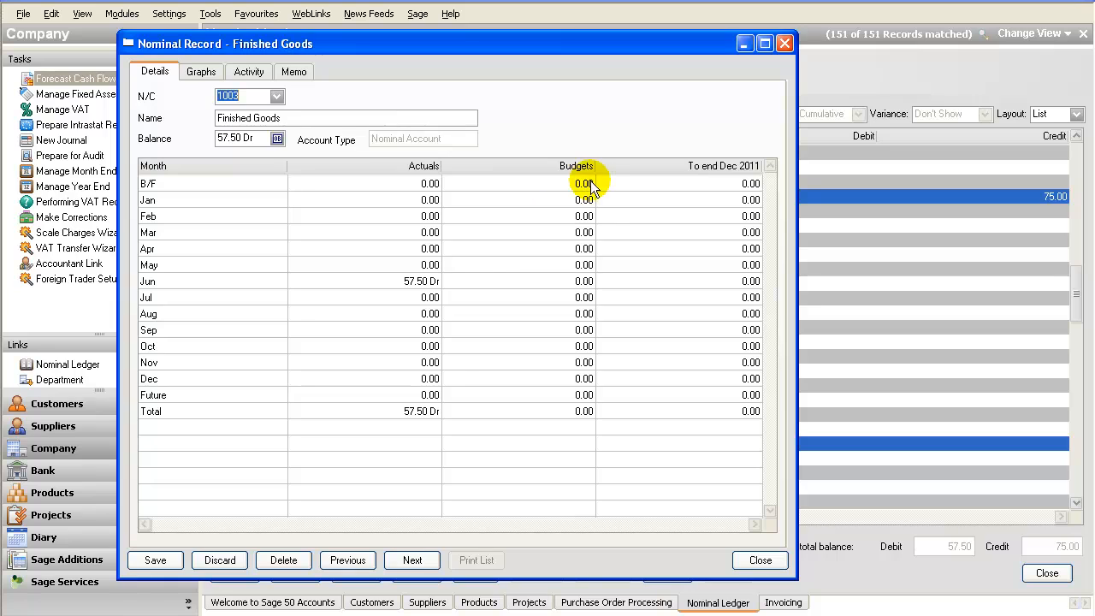
left_click(419, 560)
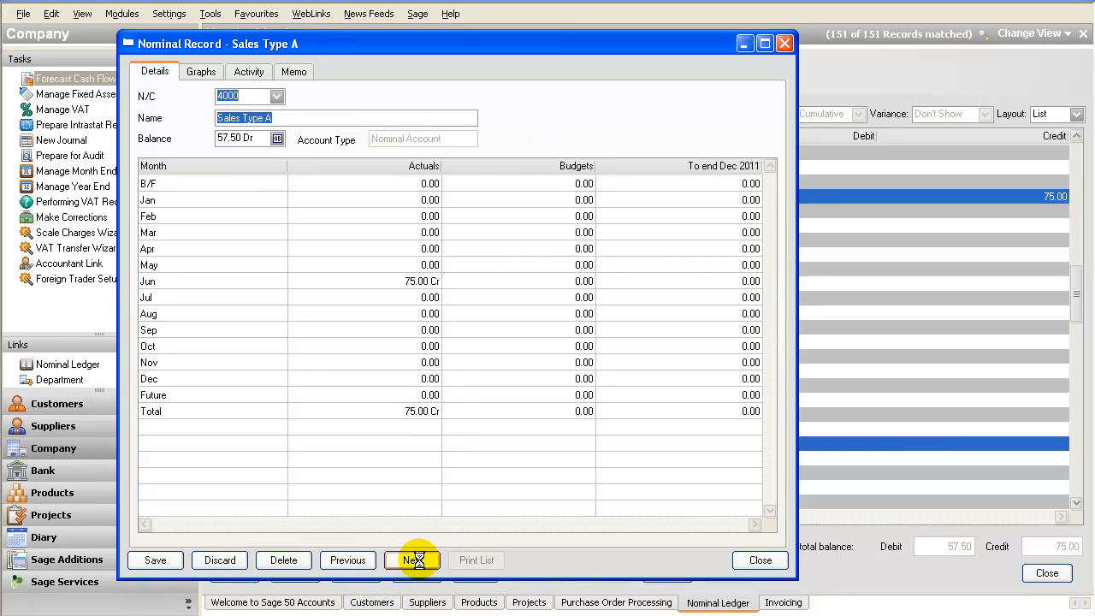
left_click(419, 560)
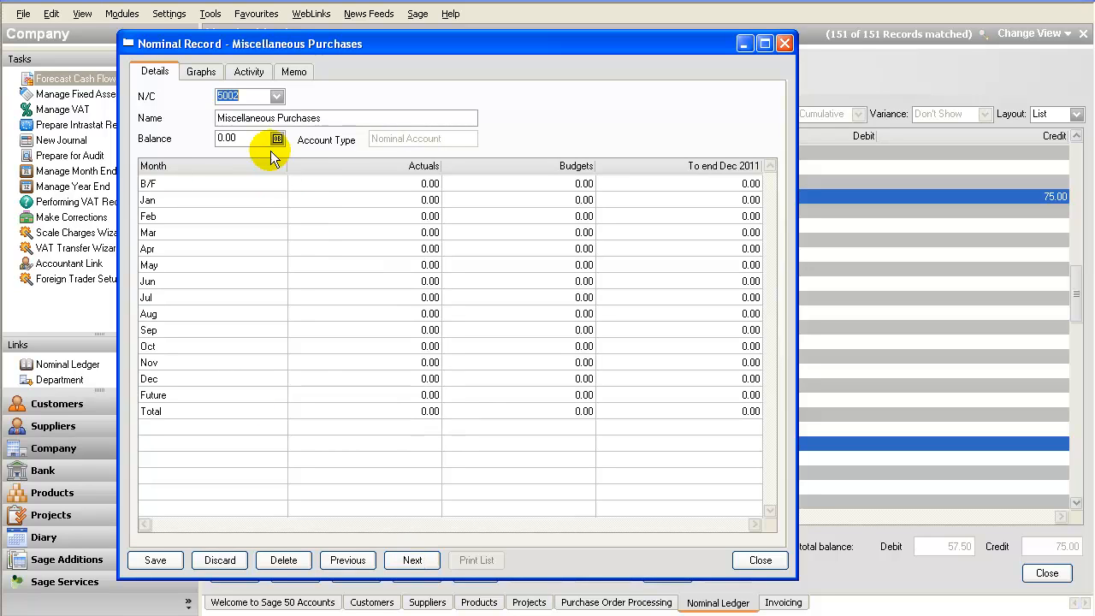
key("Tab")
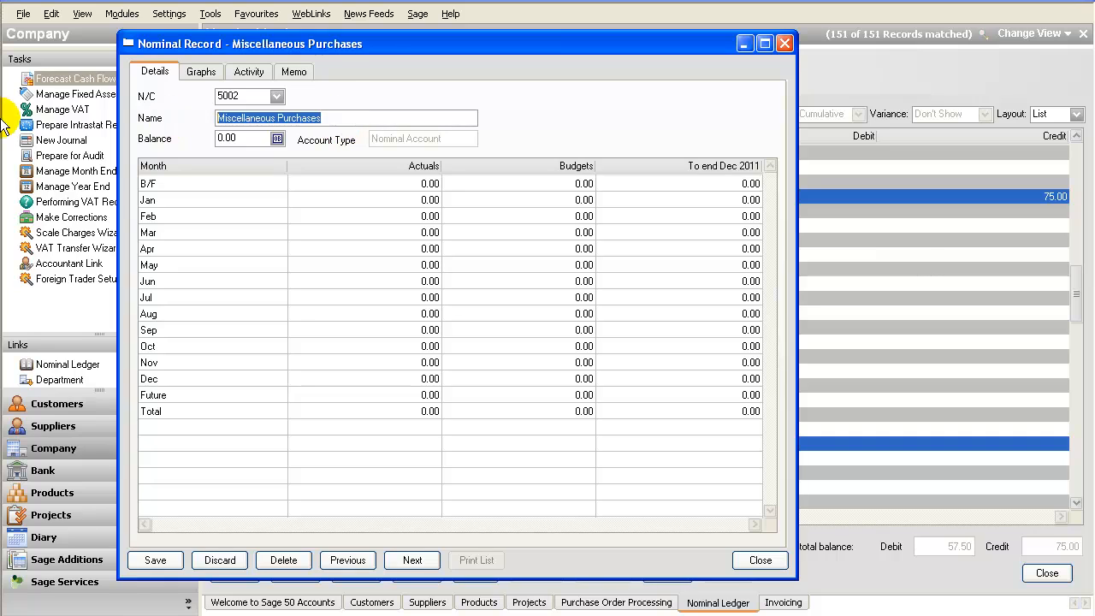
type("Cost of J")
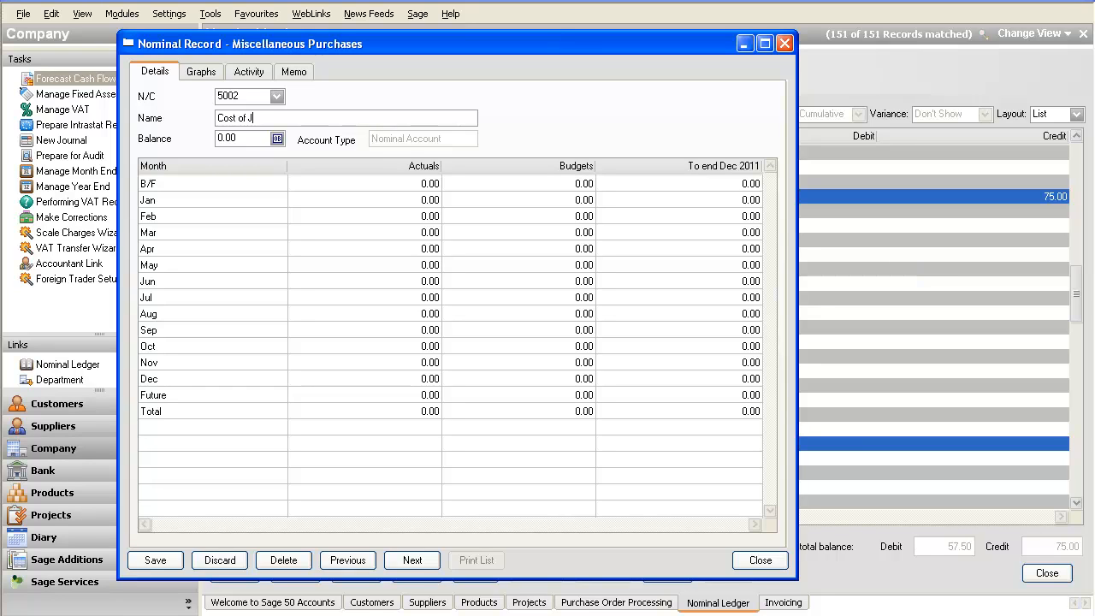
type("obs Sold")
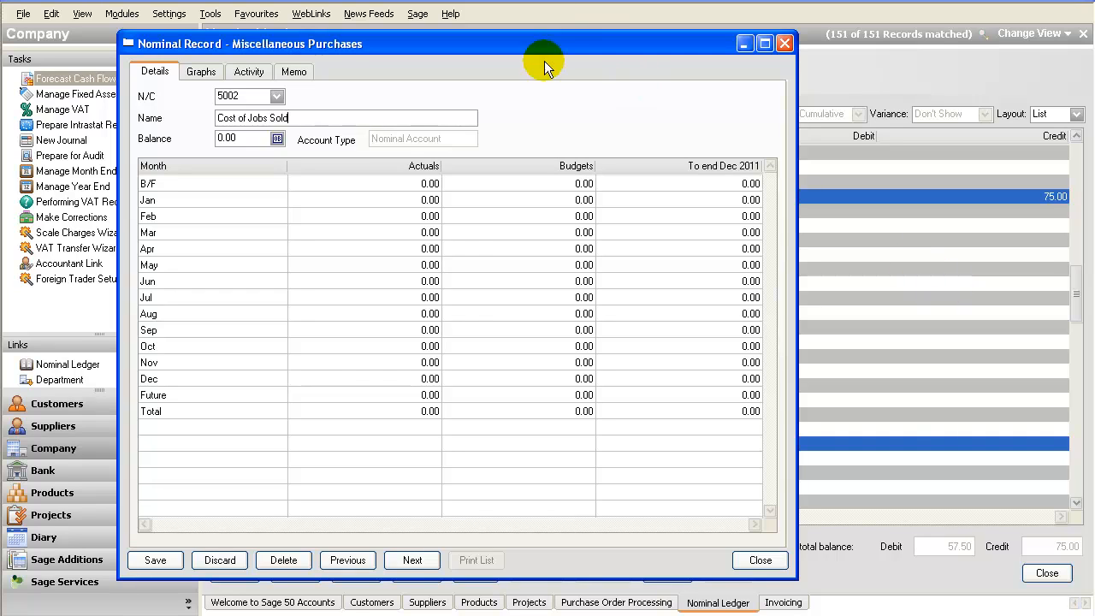
left_click(155, 561)
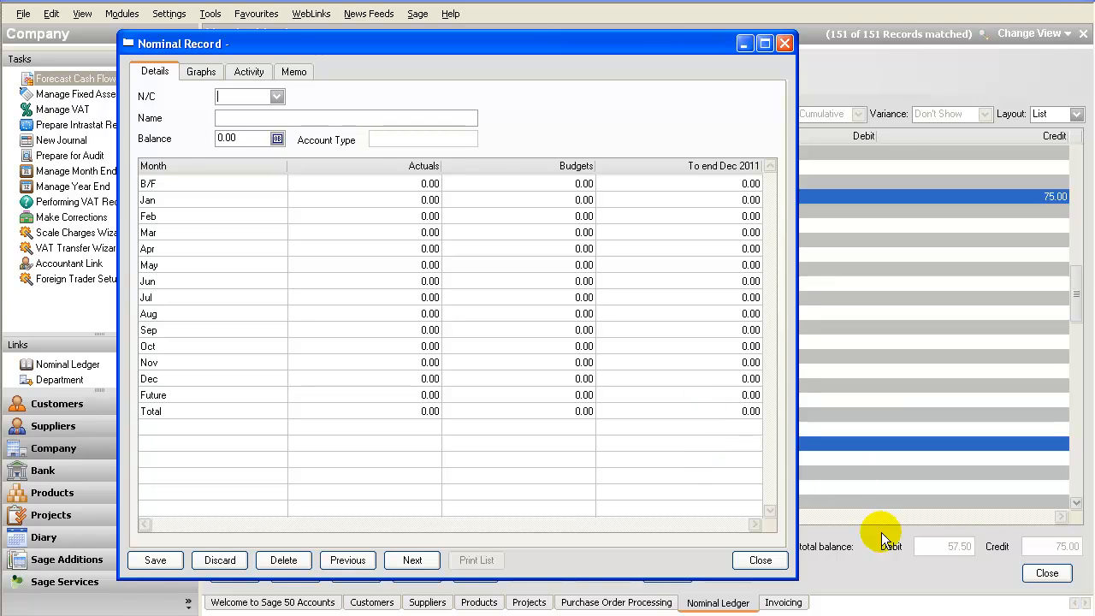
Clear the nominal ledger's account selection and start a new nominal ledger journal with reference JV888.
left_click(767, 565)
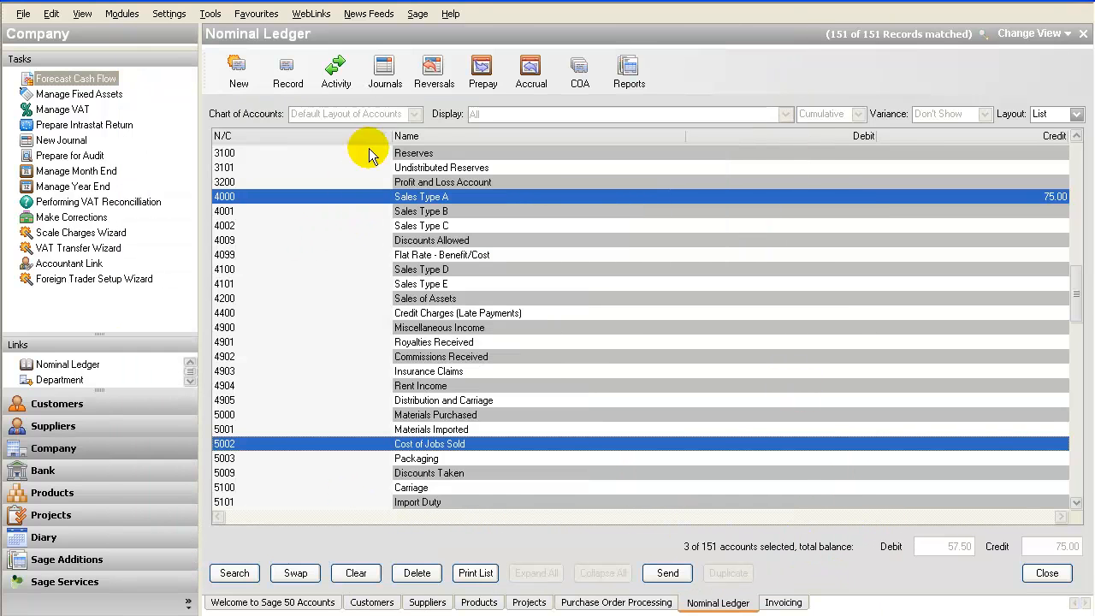
left_click(356, 572)
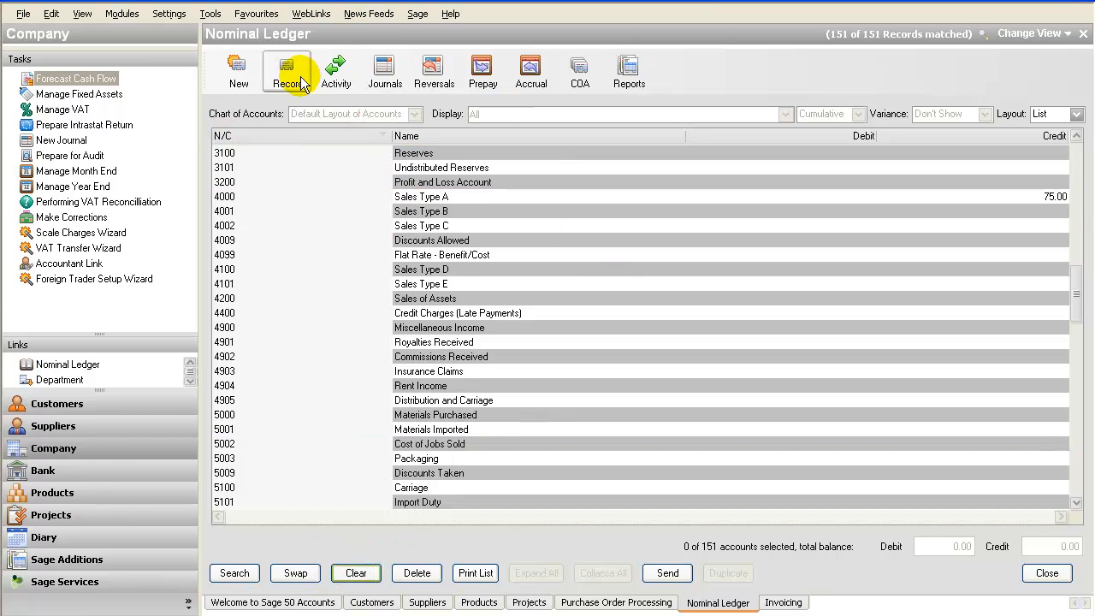
left_click(398, 77)
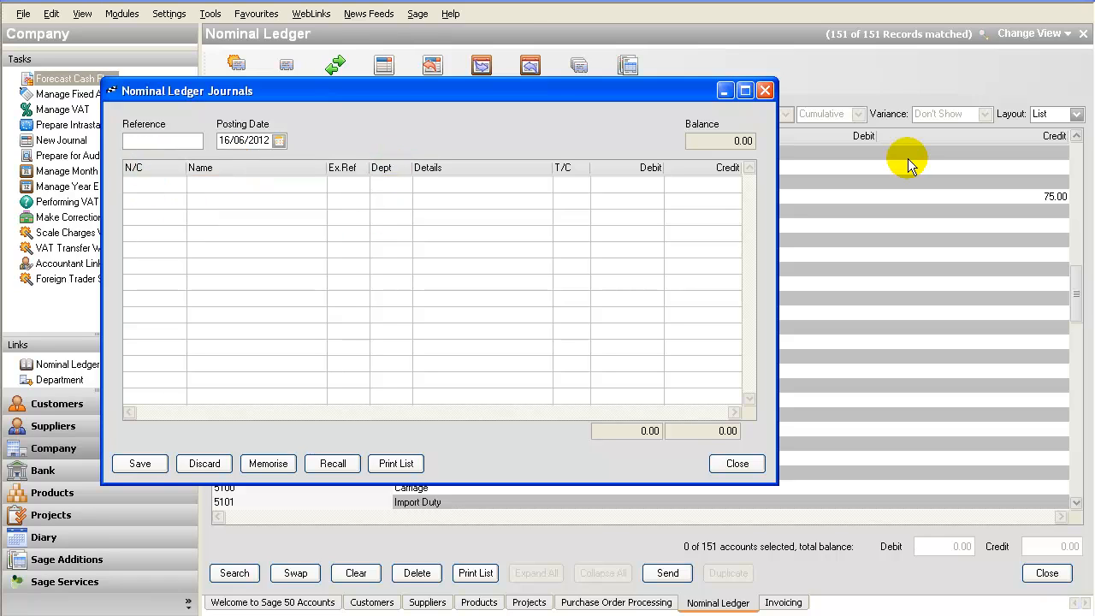
type("88")
key("Tab")
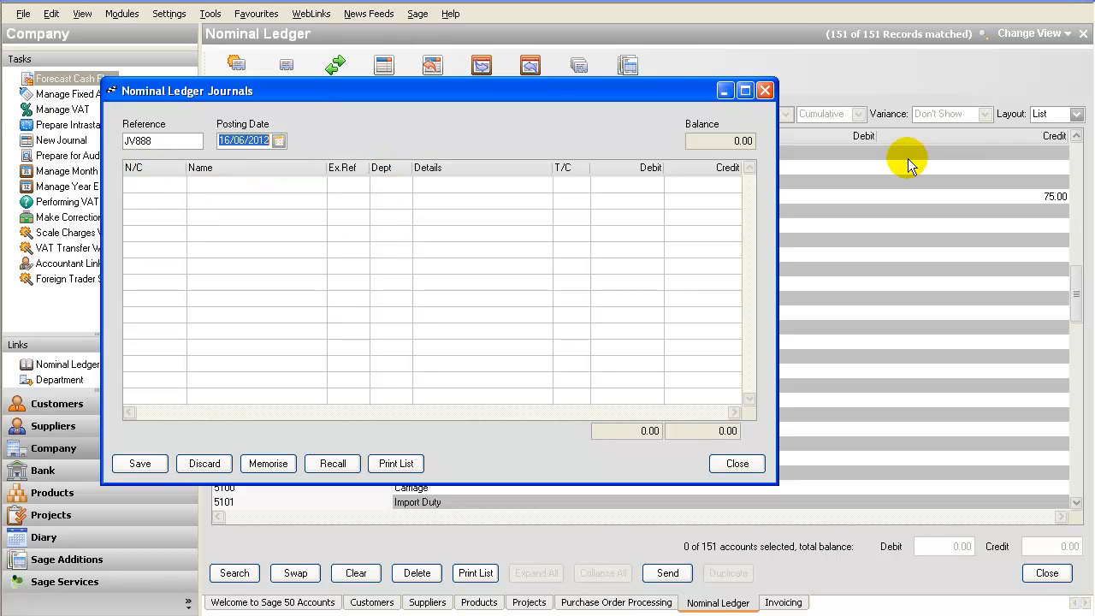
Look up nominal accounts sorted by name and choose 5002 Cost of Jobs Sold for the first journal line.
left_click(158, 187)
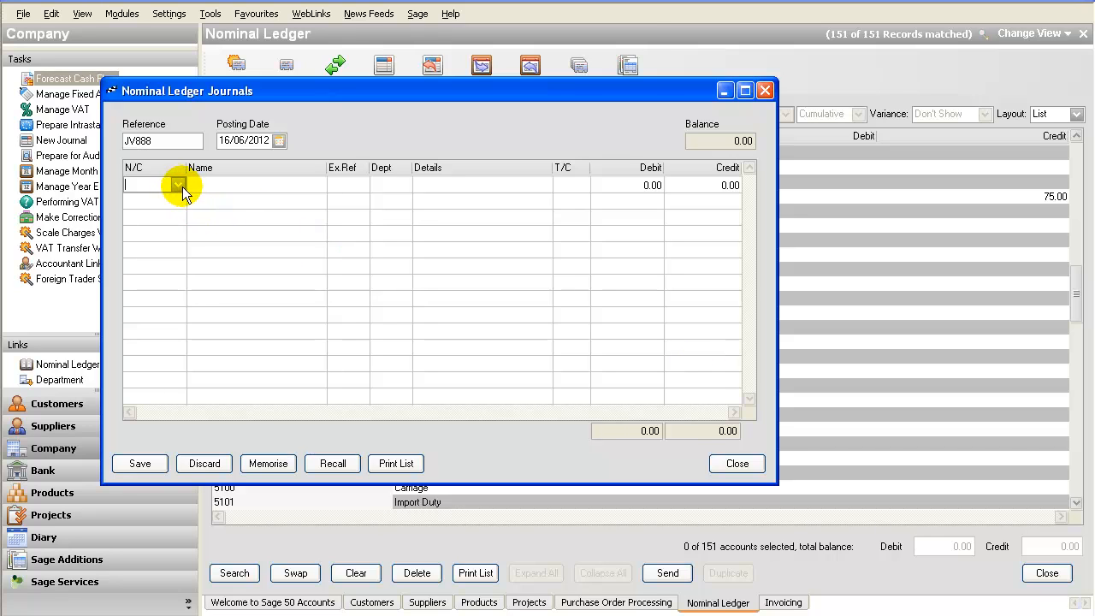
left_click(178, 185)
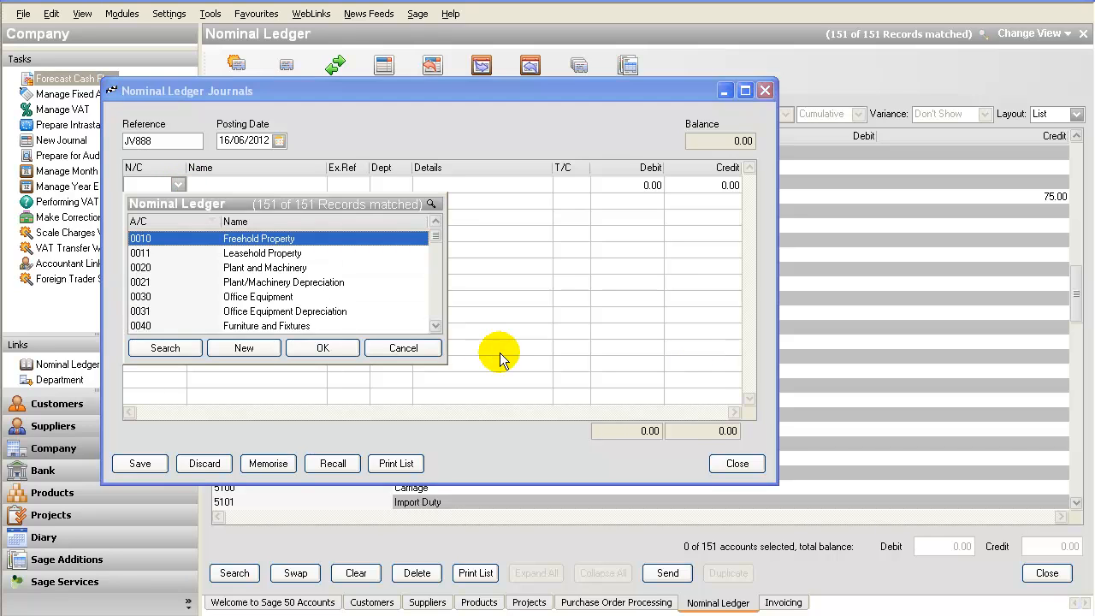
left_click(244, 223)
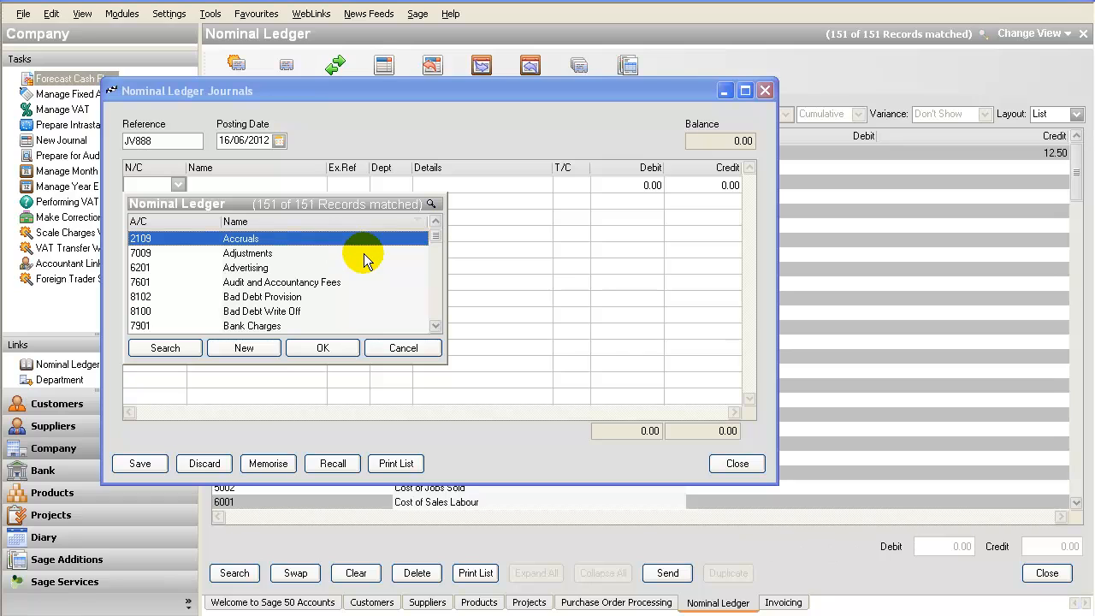
key("c")
key("c")
key("c")
key("c")
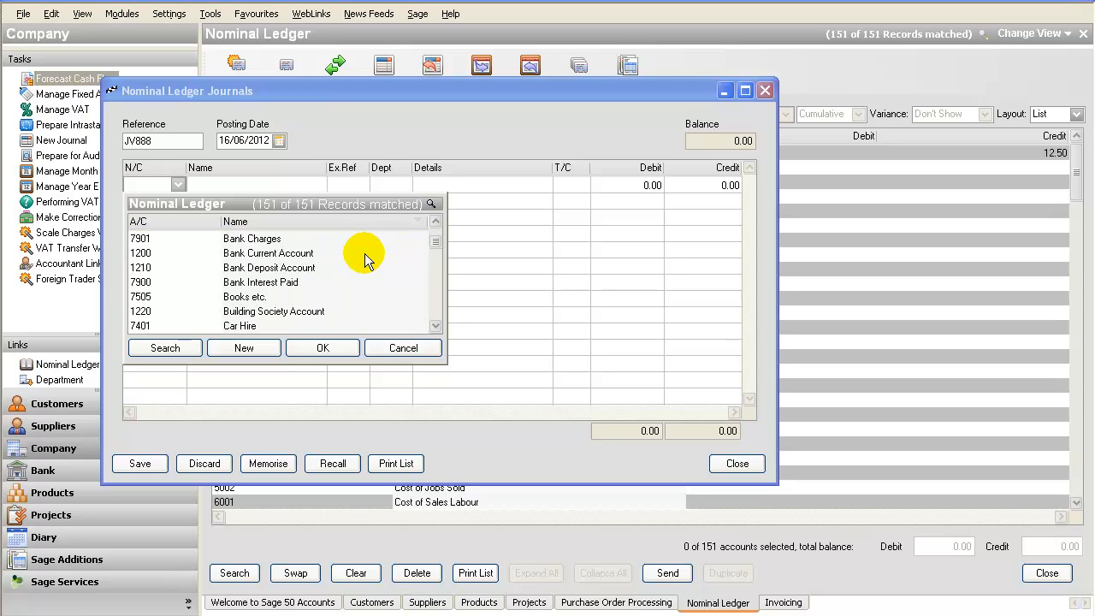
key("c")
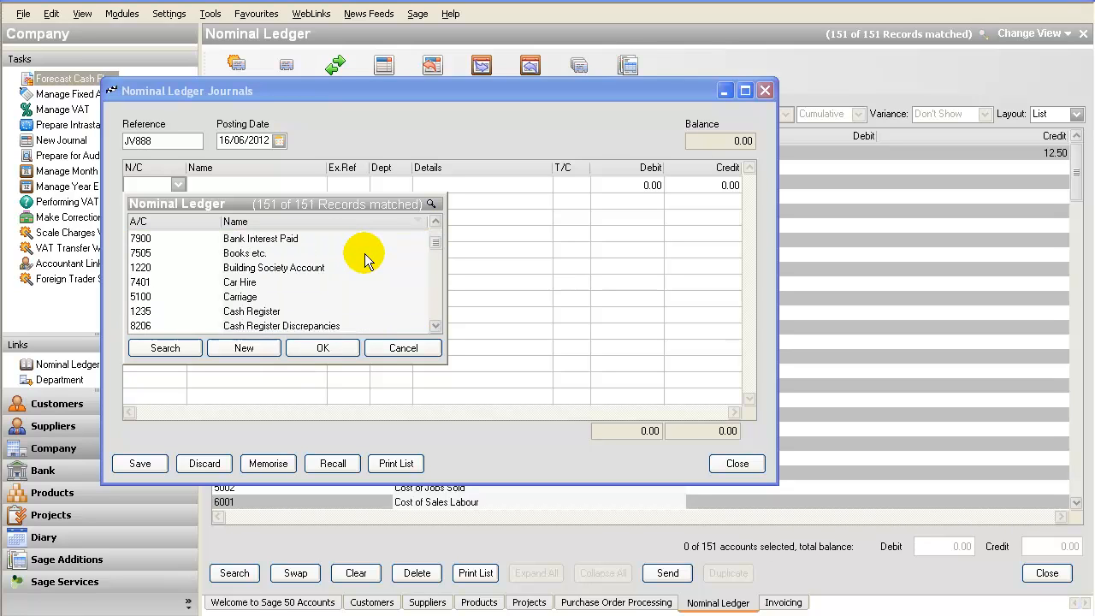
key("c")
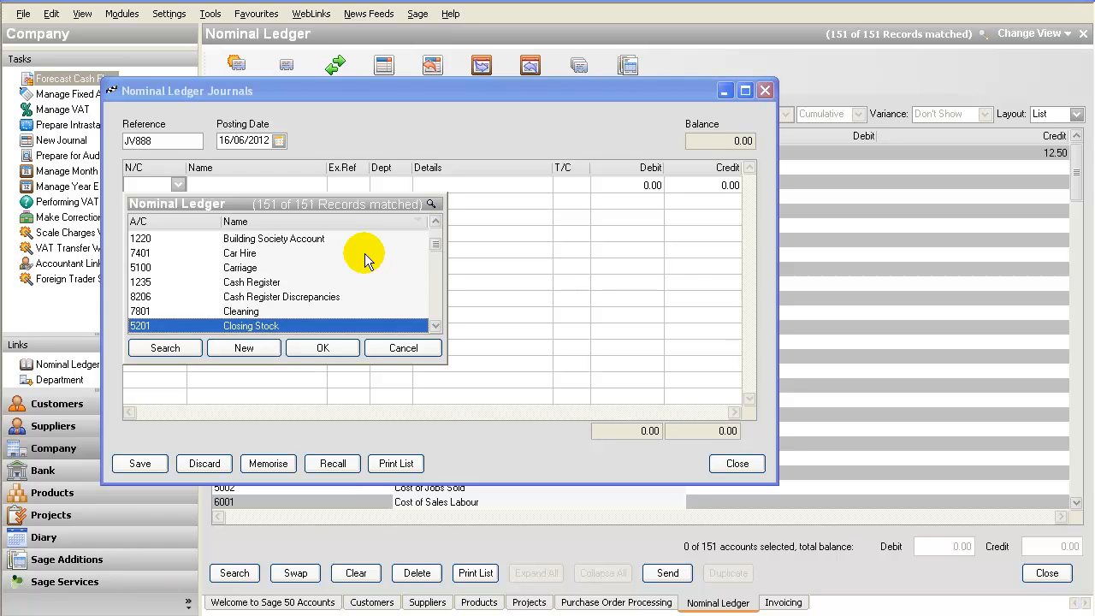
key("c")
key("c")
key("c")
key("c")
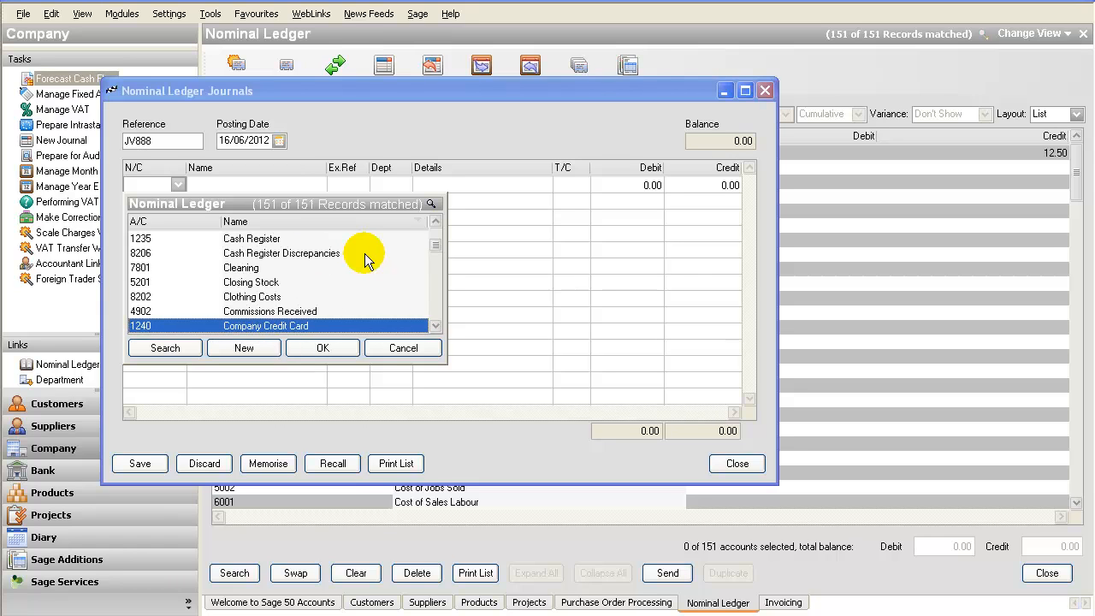
key("c")
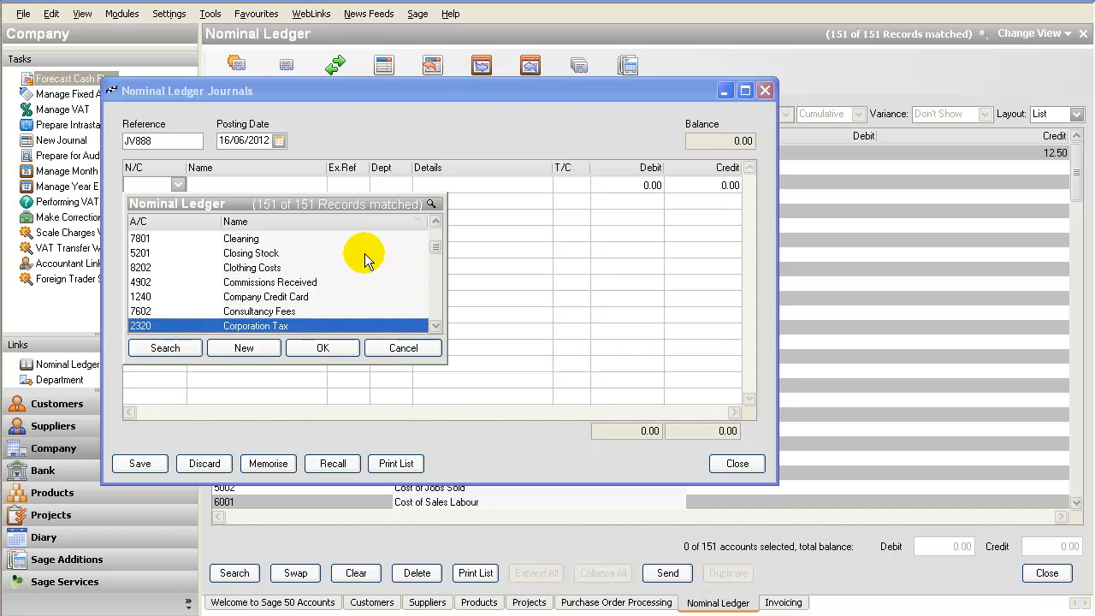
key("c")
key("c")
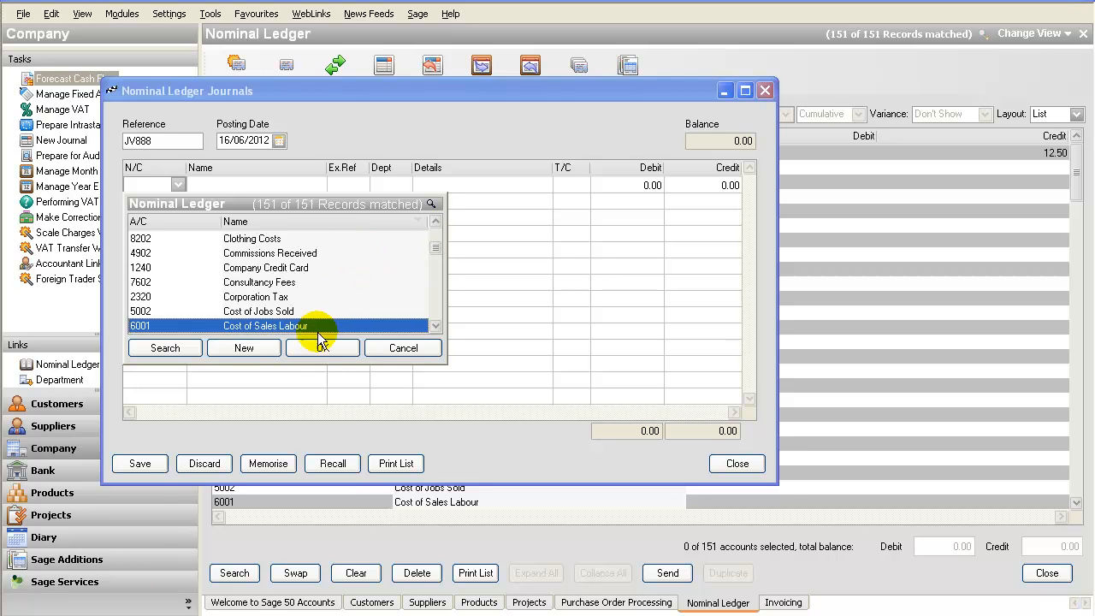
left_click(332, 311)
left_click(339, 358)
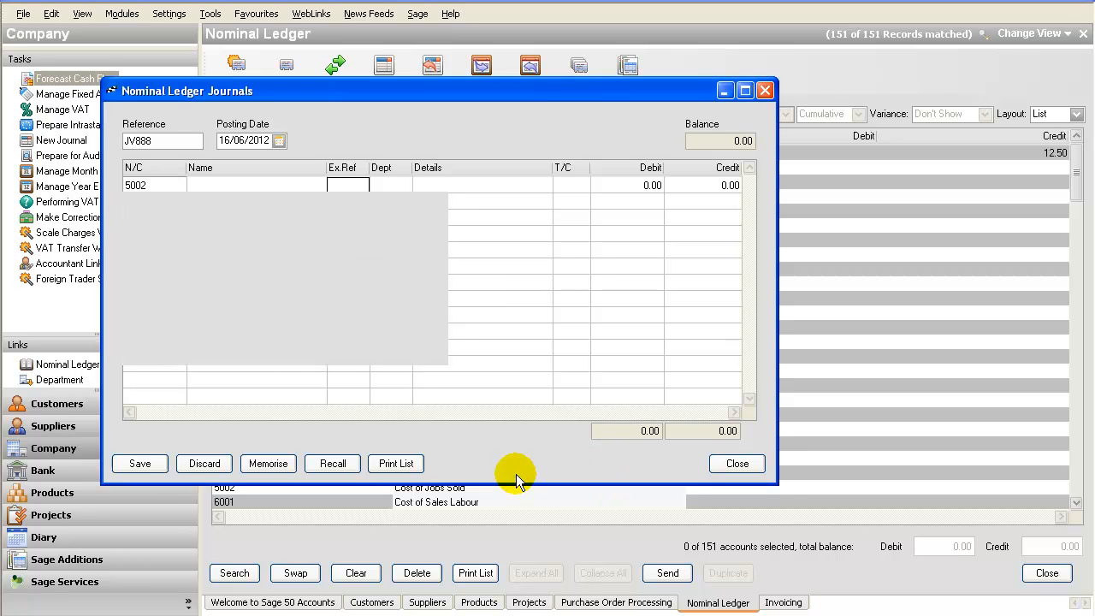
Enter a debit of 57.50 on the Cost of Jobs Sold journal line.
key("Tab")
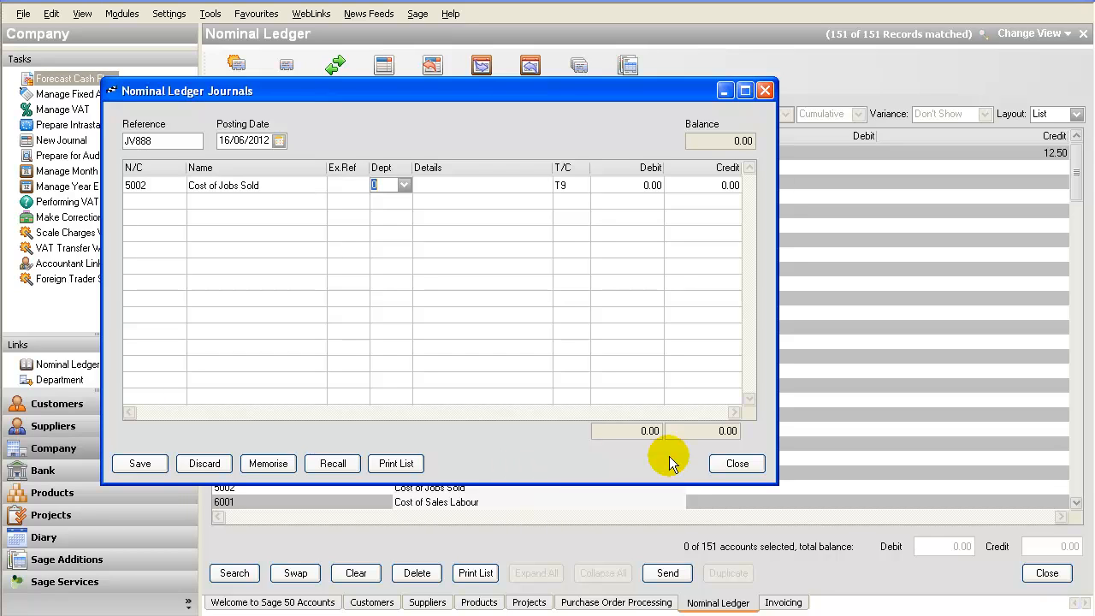
key("Tab")
key("Tab")
key("Tab")
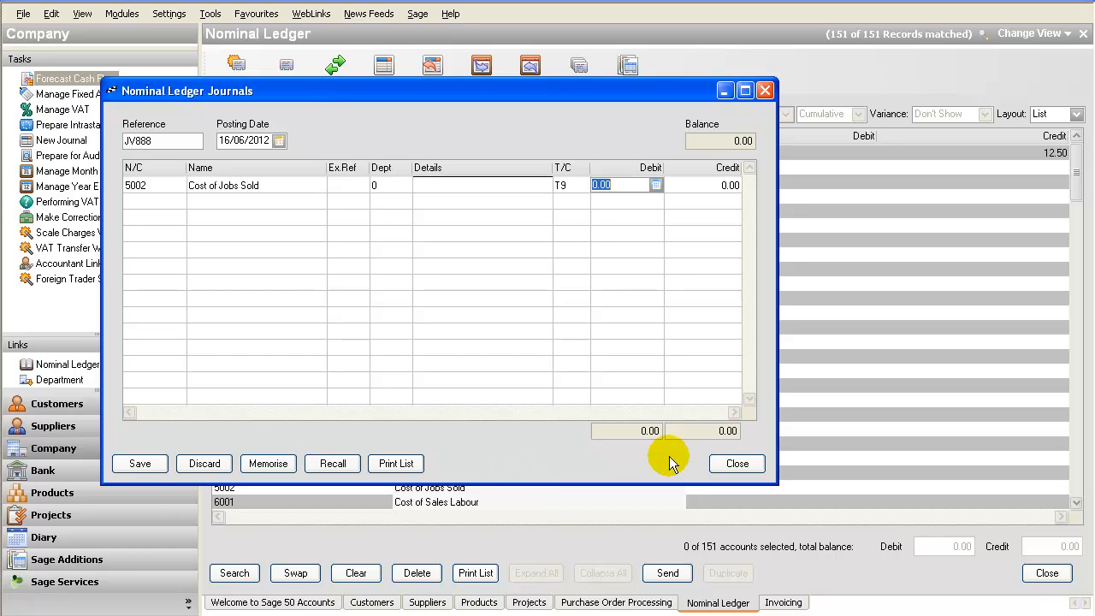
type("57.50")
key("Tab")
key("Tab")
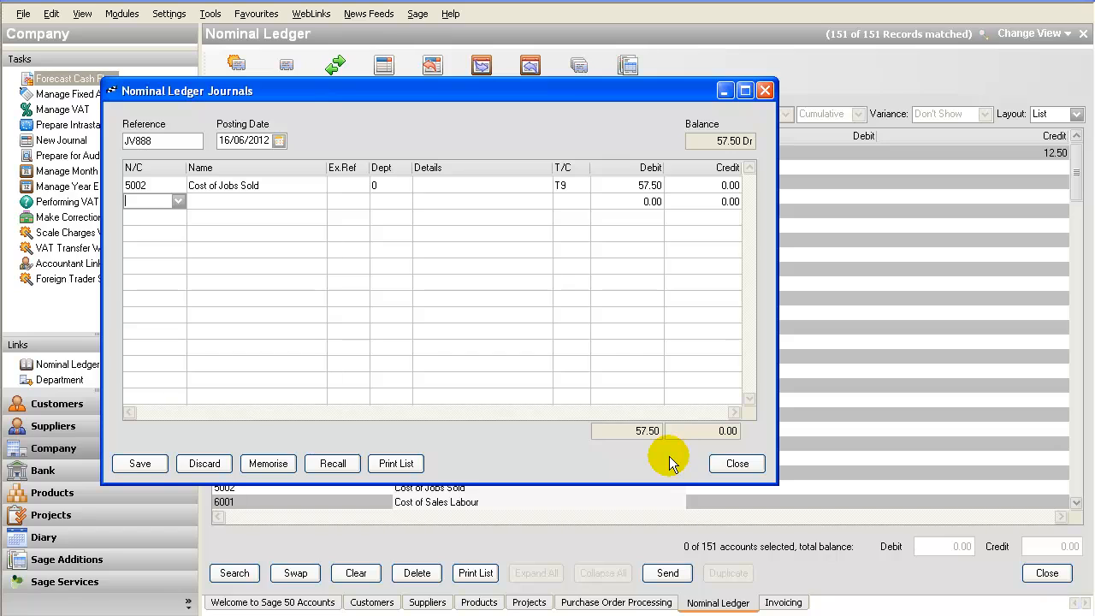
type("1002")
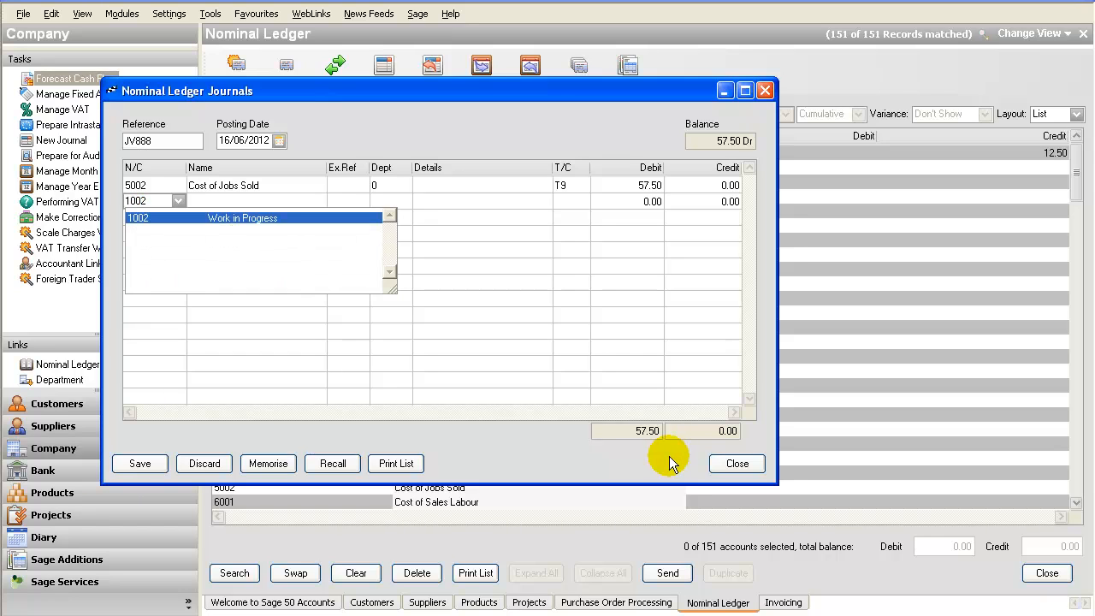
key("Tab")
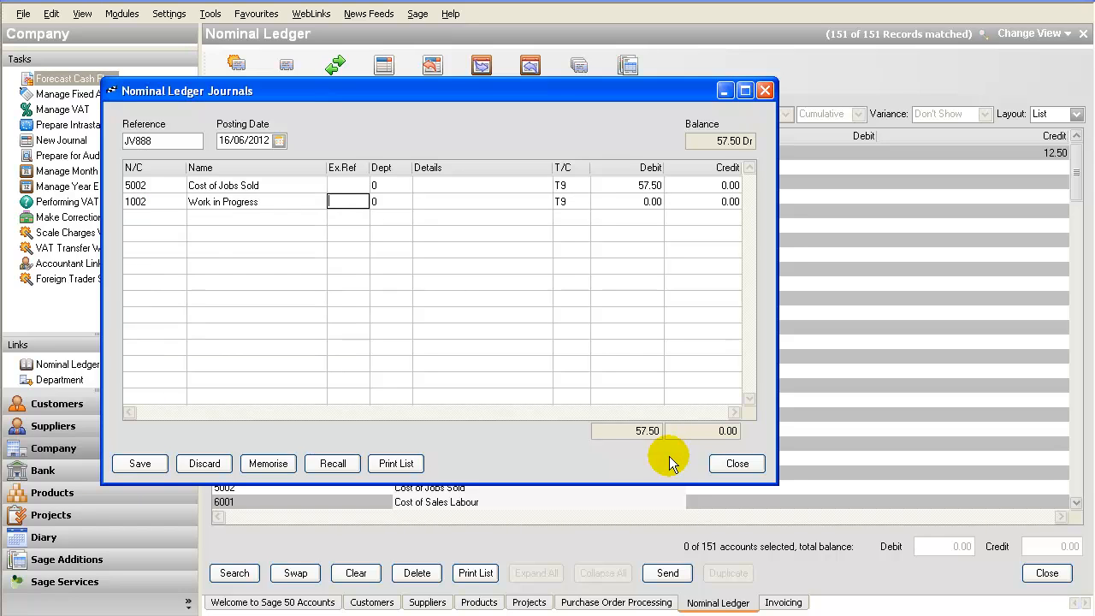
key("shift+Tab")
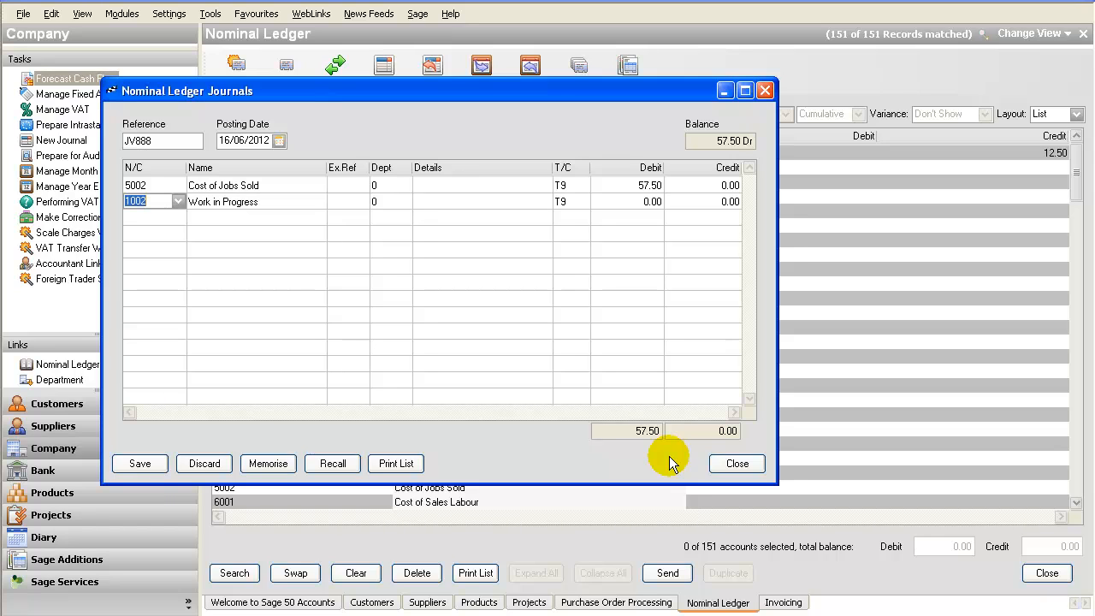
key("shift+Tab")
key("Tab")
Set the second journal line to nominal account 1003 Finished Goods with a credit of 57.50.
type("1003")
key("Tab")
key("Tab")
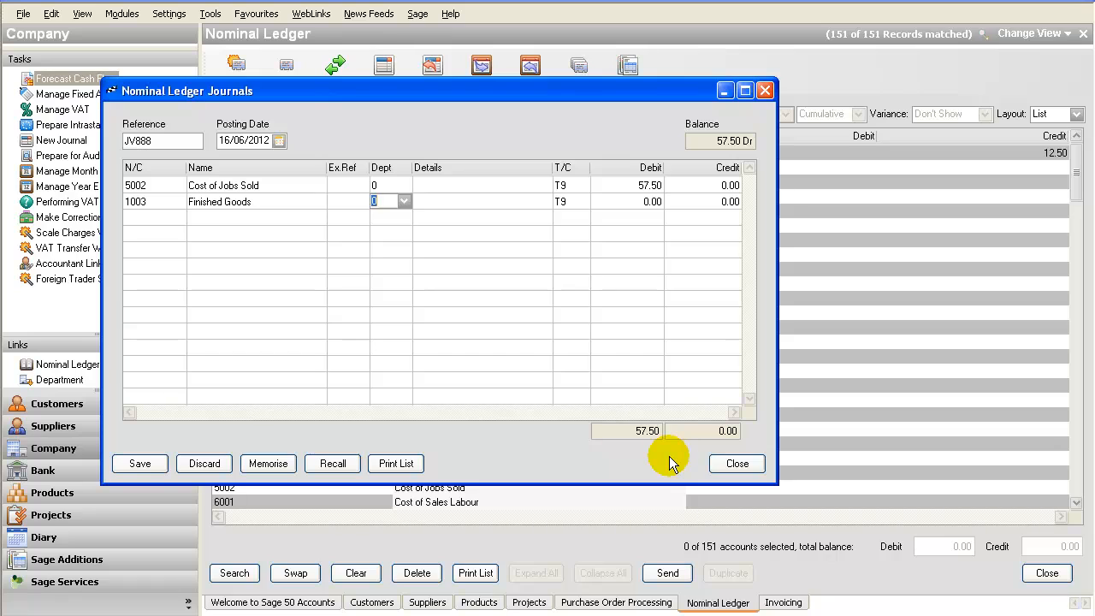
key("Tab")
key("Tab")
key("Tab")
key("Tab")
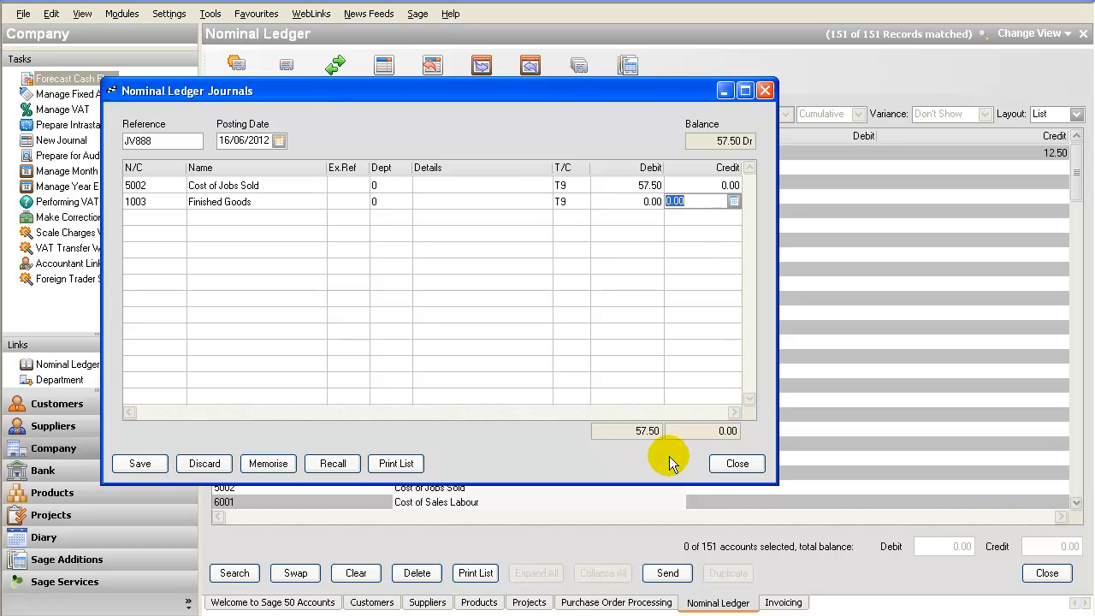
type("57.50")
key("Tab")
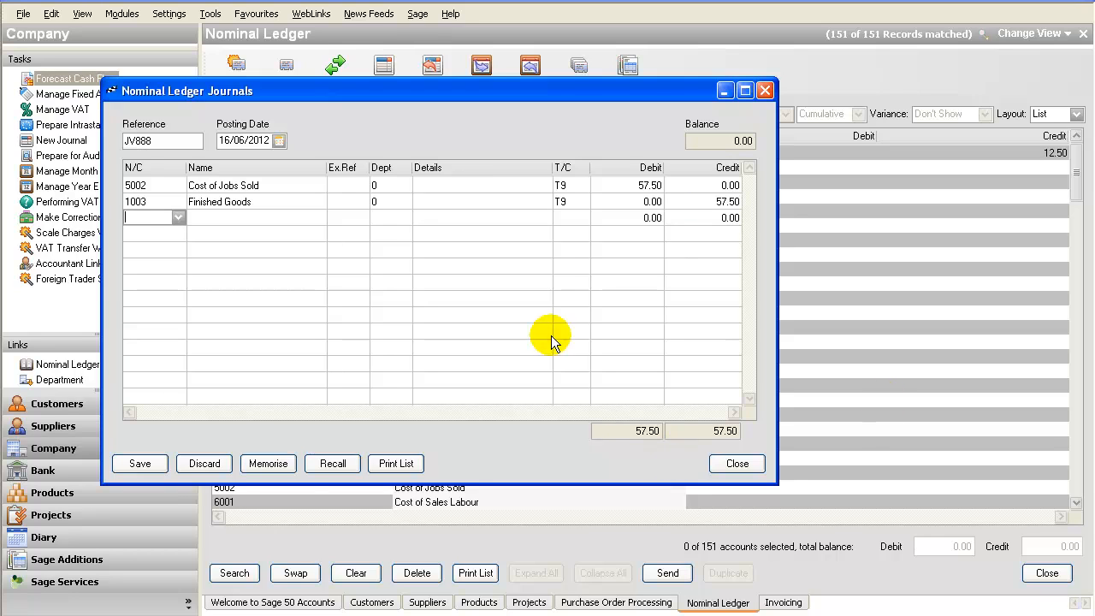
Save the journal JV888 and close the journal entry window.
left_click(150, 463)
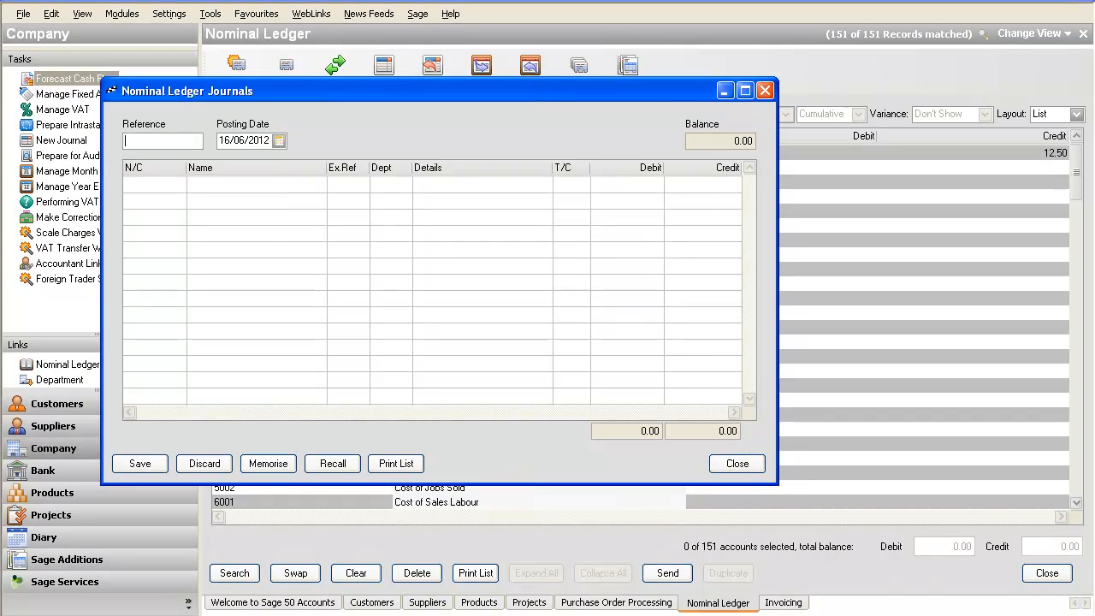
left_click(736, 463)
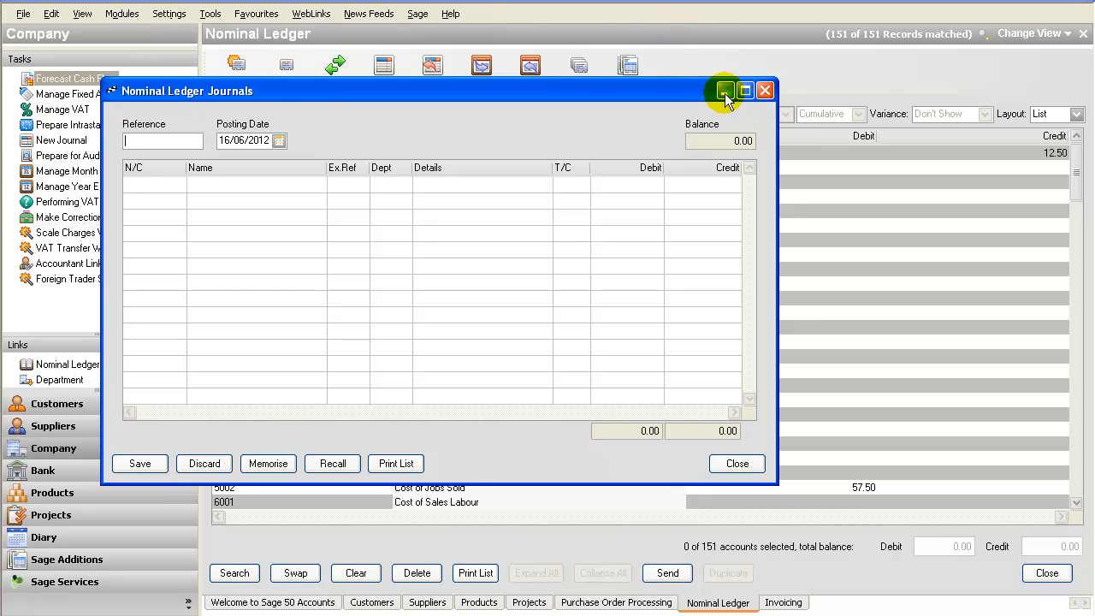
left_click(745, 464)
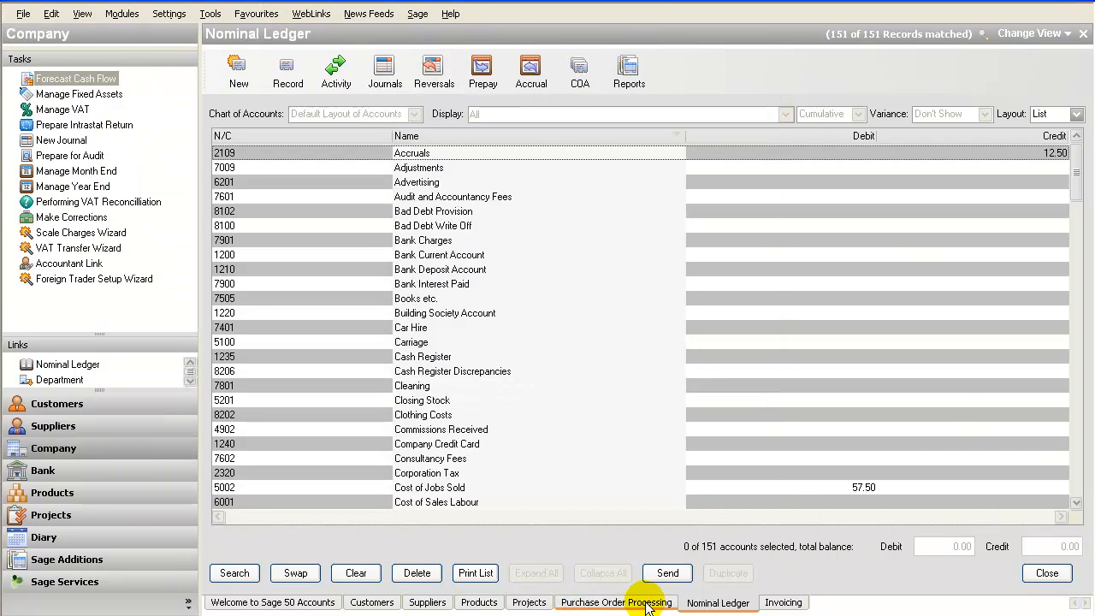
From the Financials module, preview the period trial balance to December 2012 and examine its account balances.
left_click(34, 448)
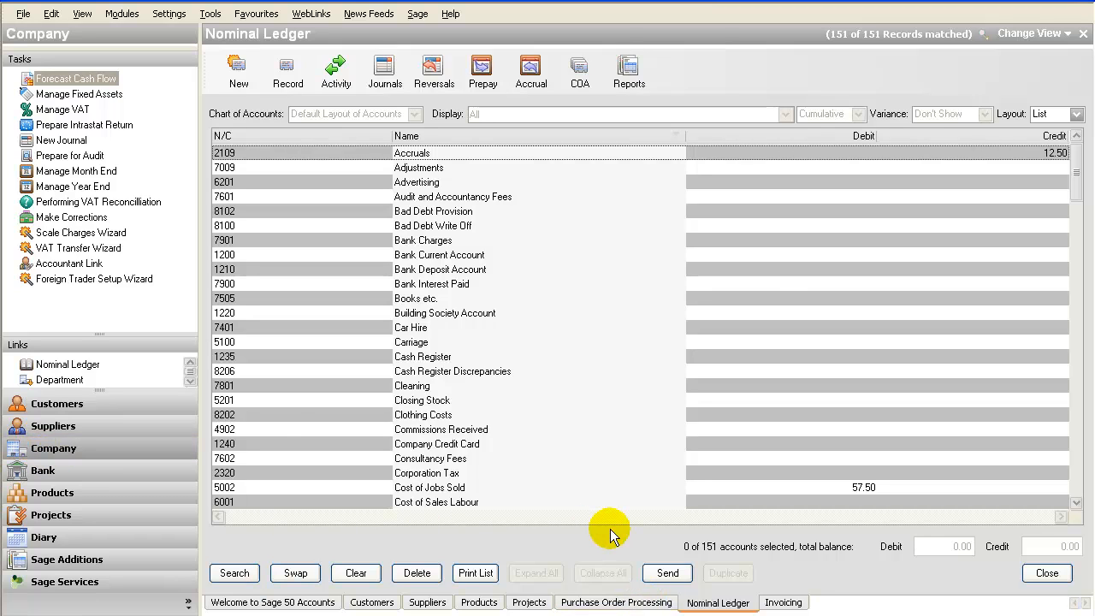
left_click(122, 12)
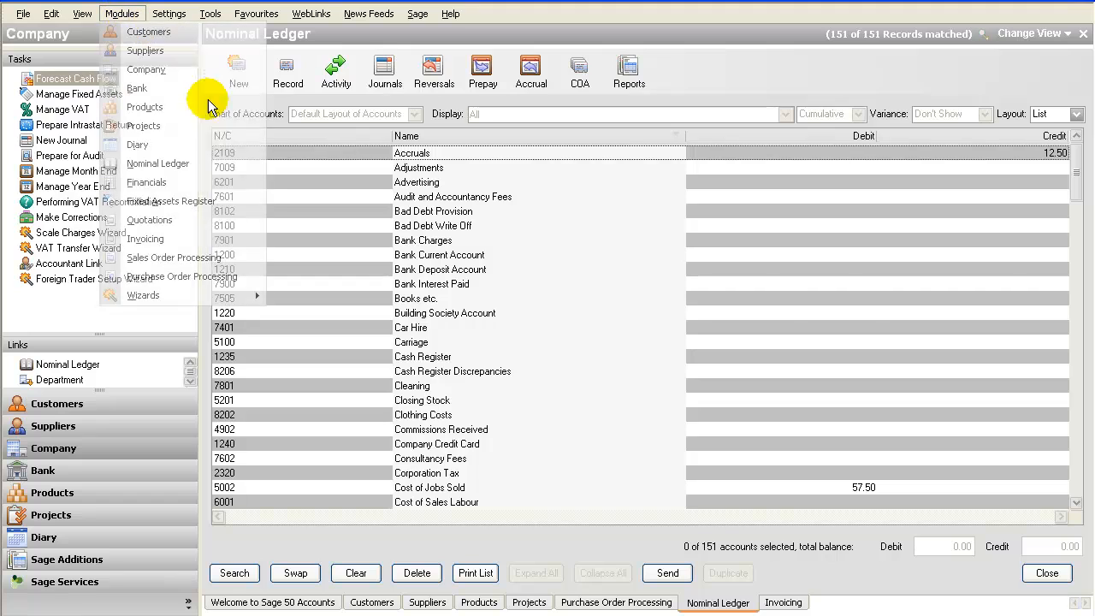
left_click(153, 187)
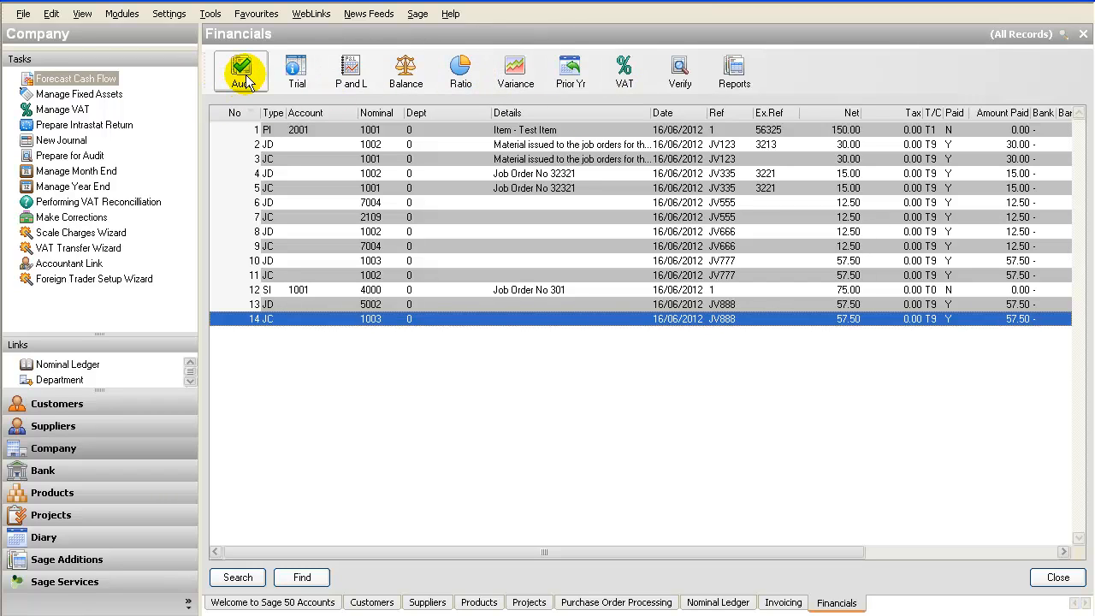
left_click(296, 72)
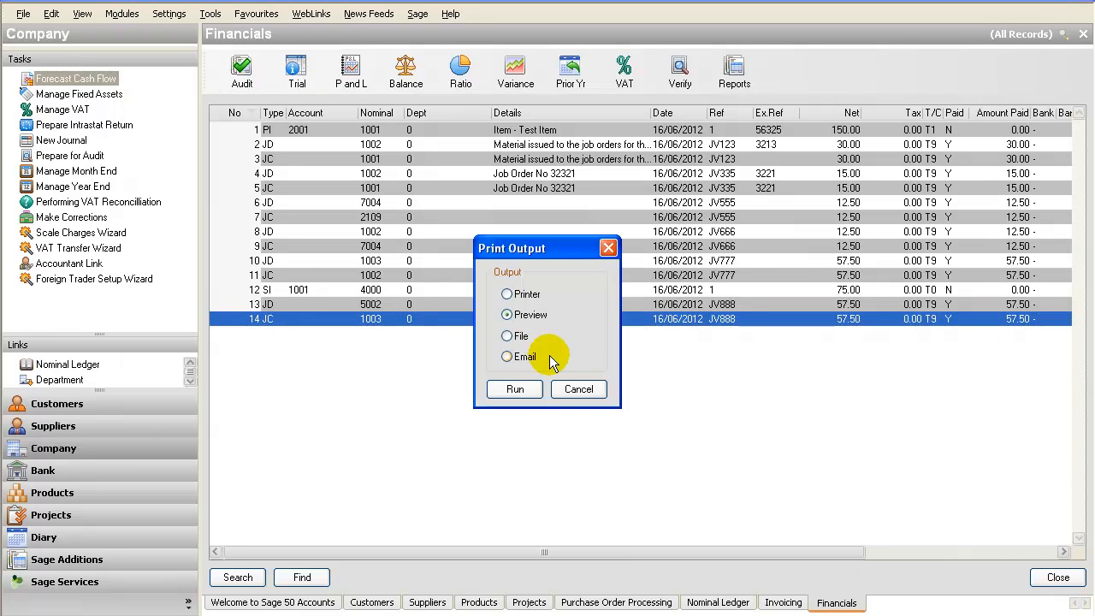
left_click(515, 389)
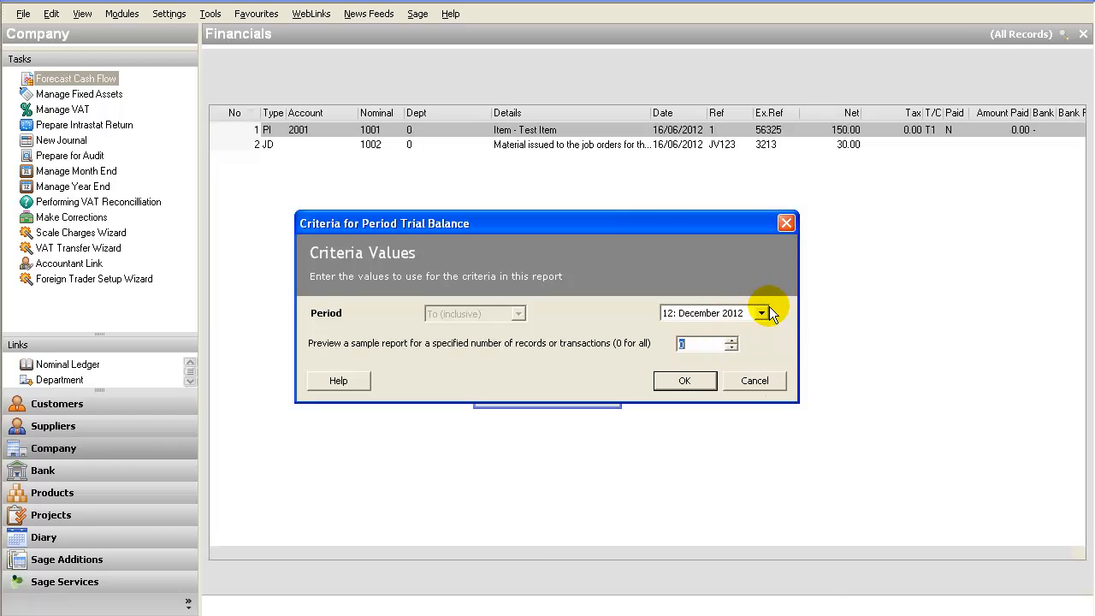
left_click(686, 382)
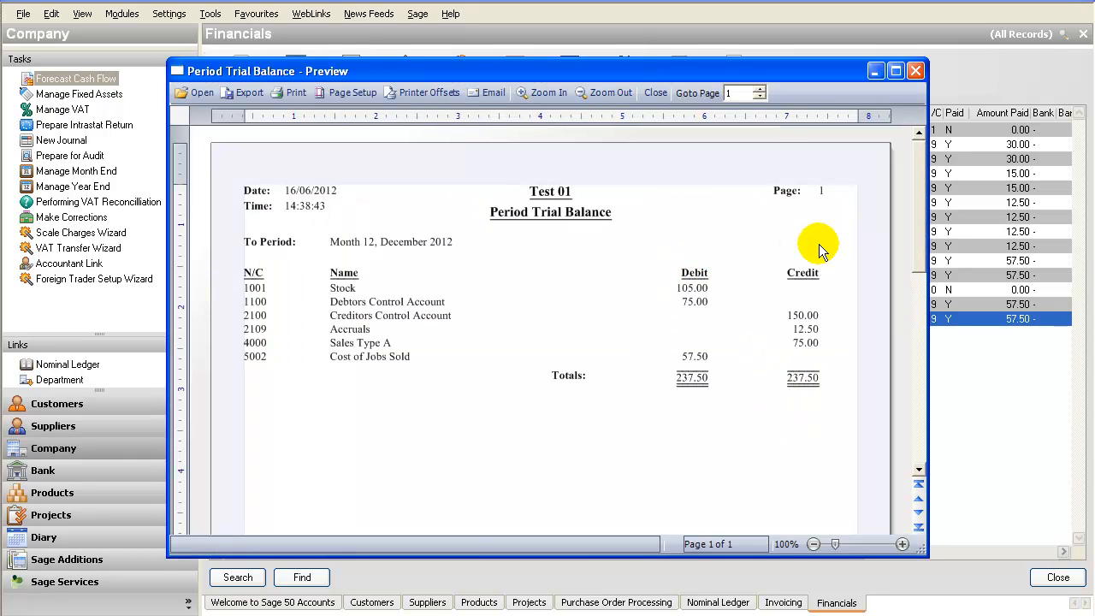
left_click(902, 544)
left_click(902, 544)
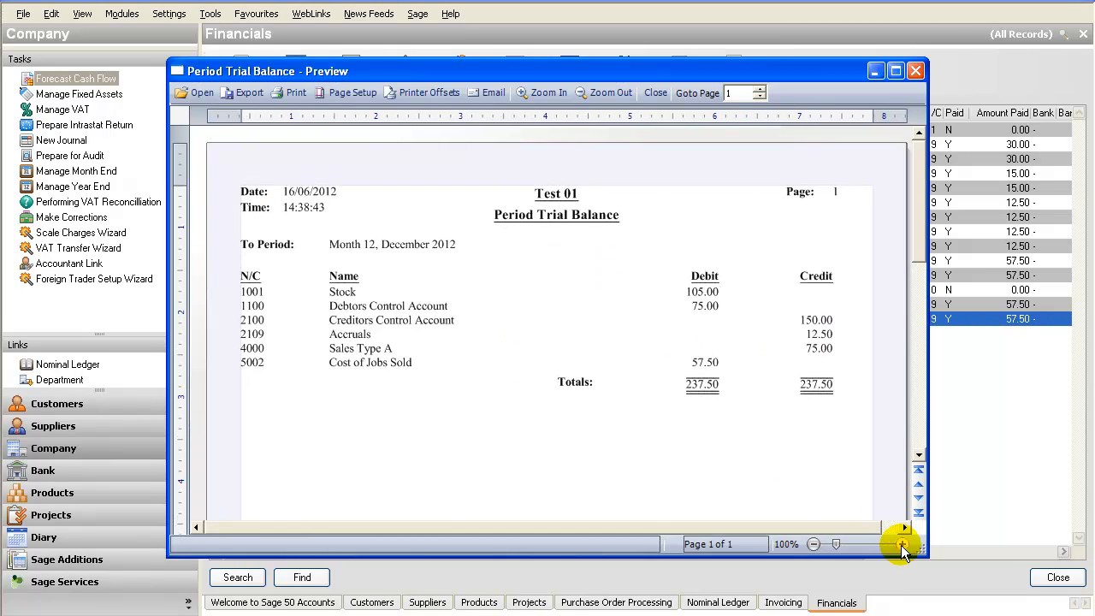
left_click(902, 544)
left_click(902, 544)
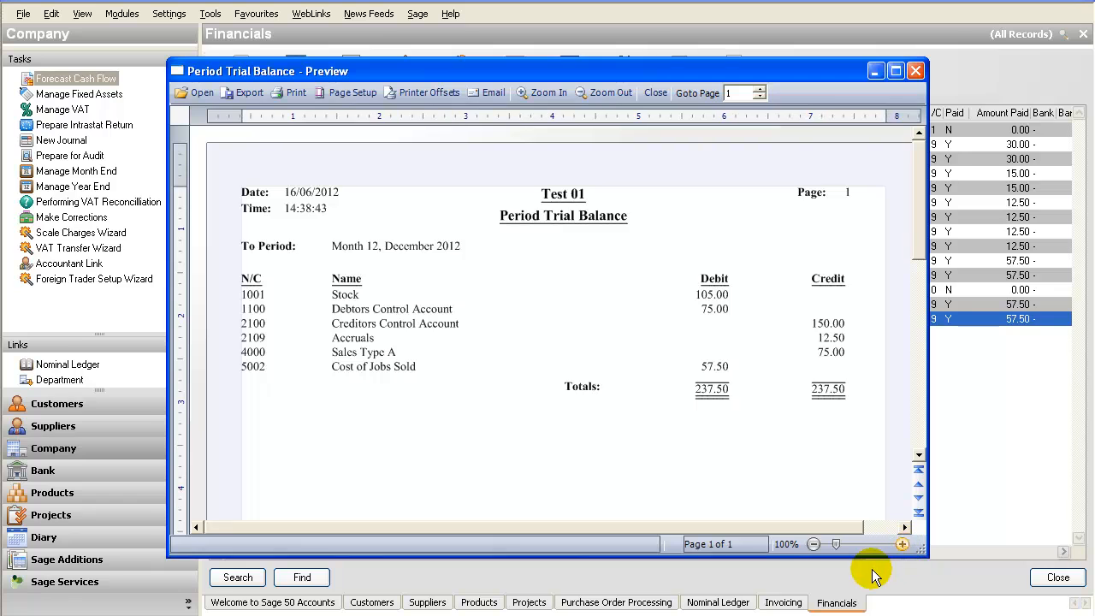
left_click(902, 544)
left_click(902, 544)
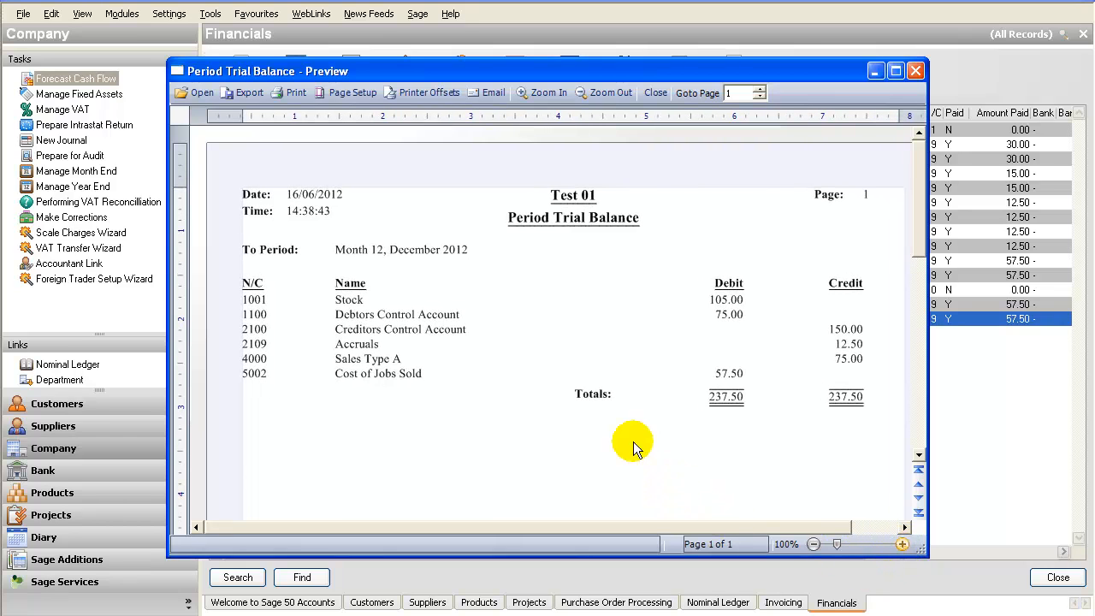